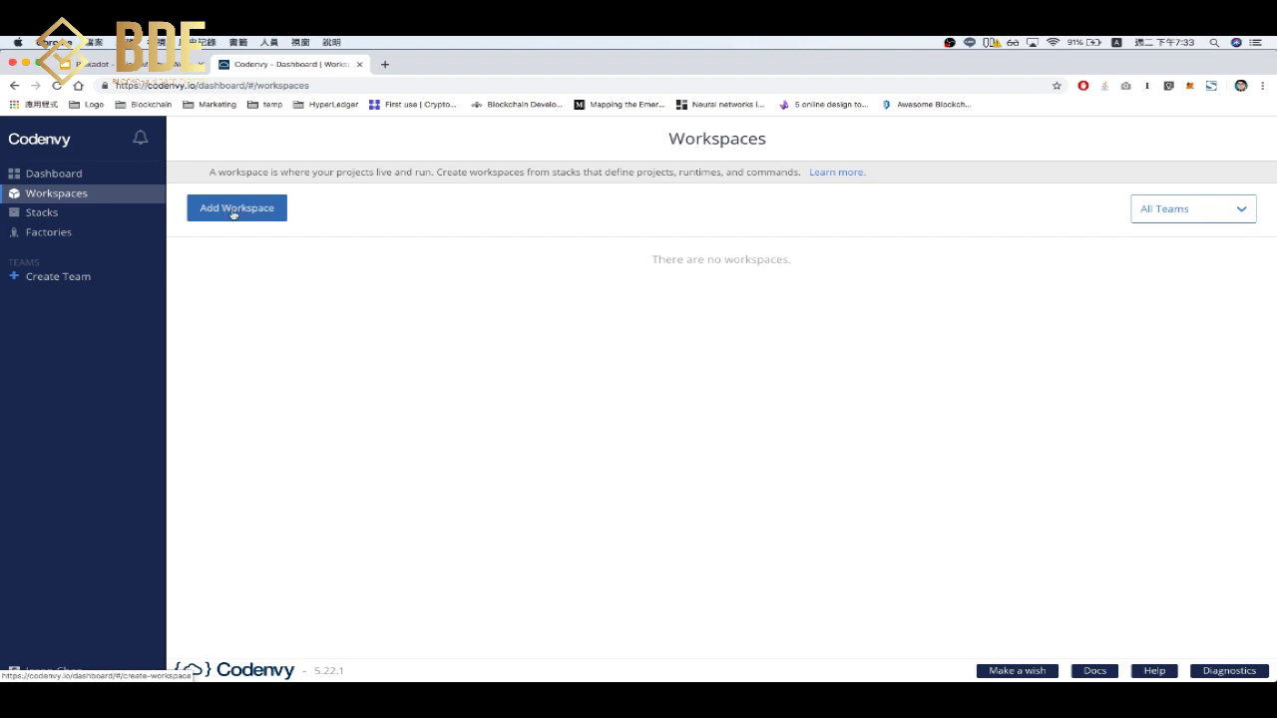
Start a new Codenvy workspace and name it wksp-substrate.
click(227, 214)
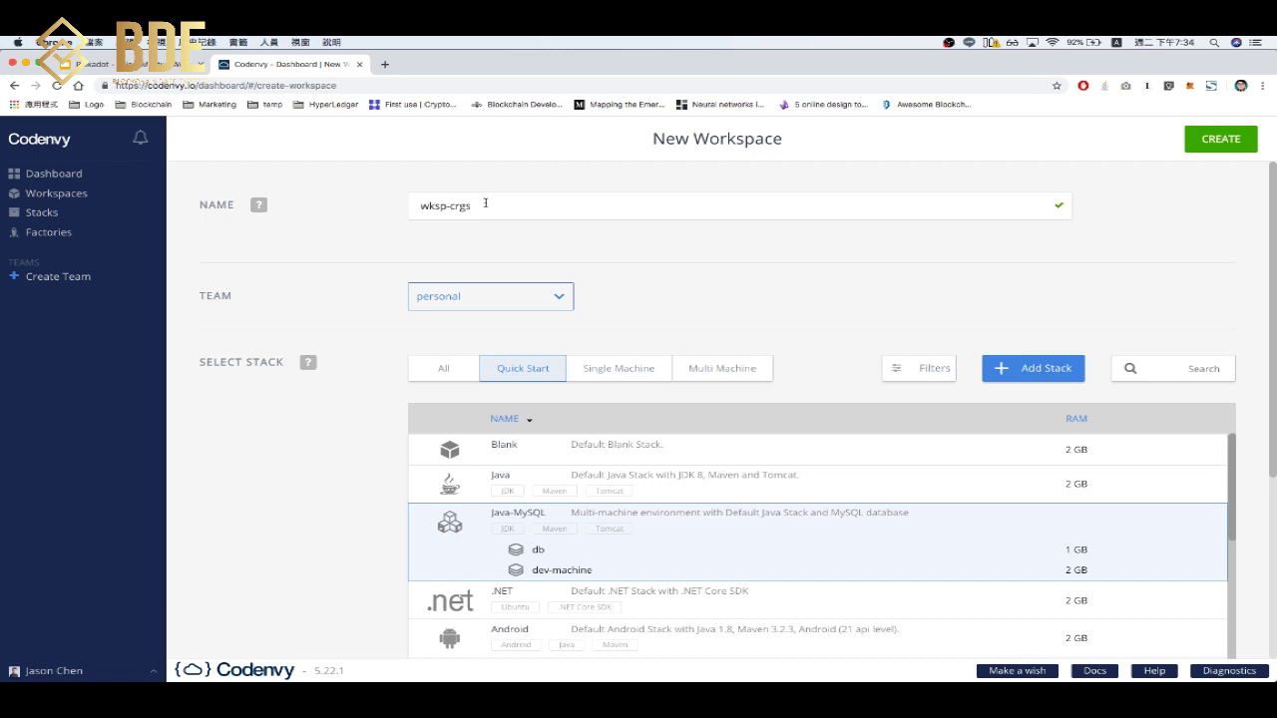
click(509, 205)
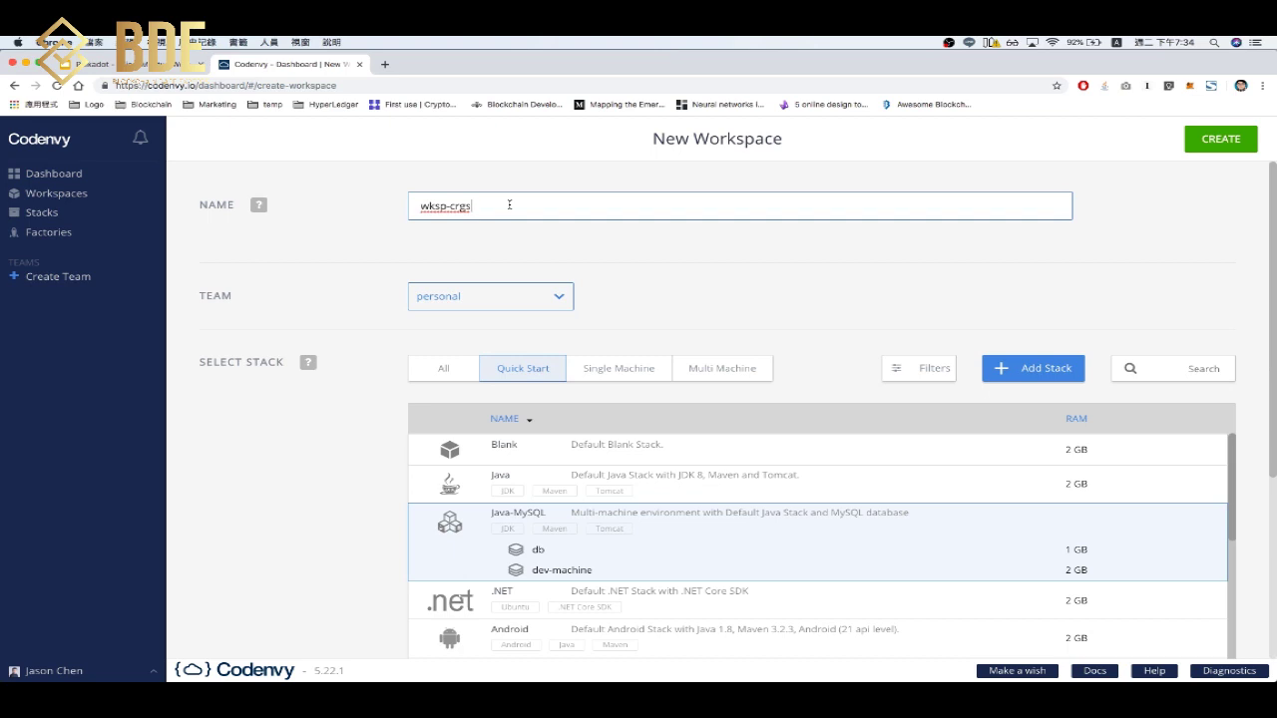
key(BackSpace)
key(BackSpace)
key(BackSpace)
key(BackSpace)
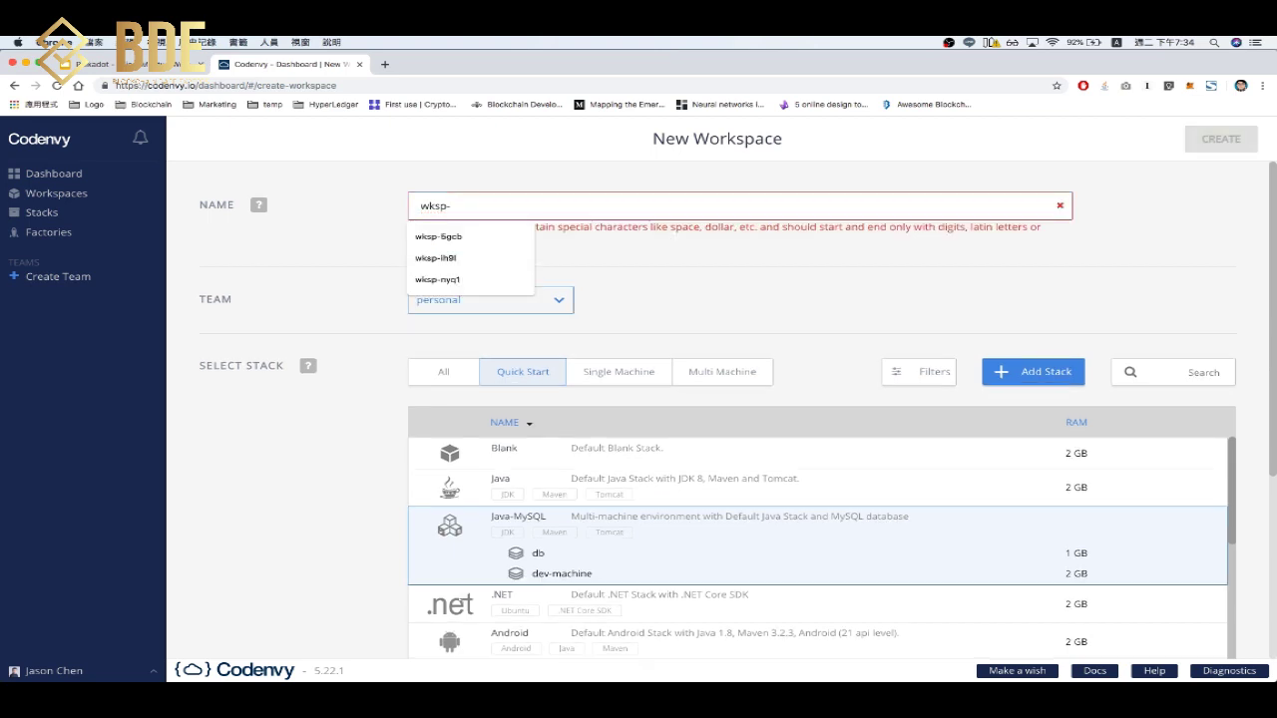
text(substrate)
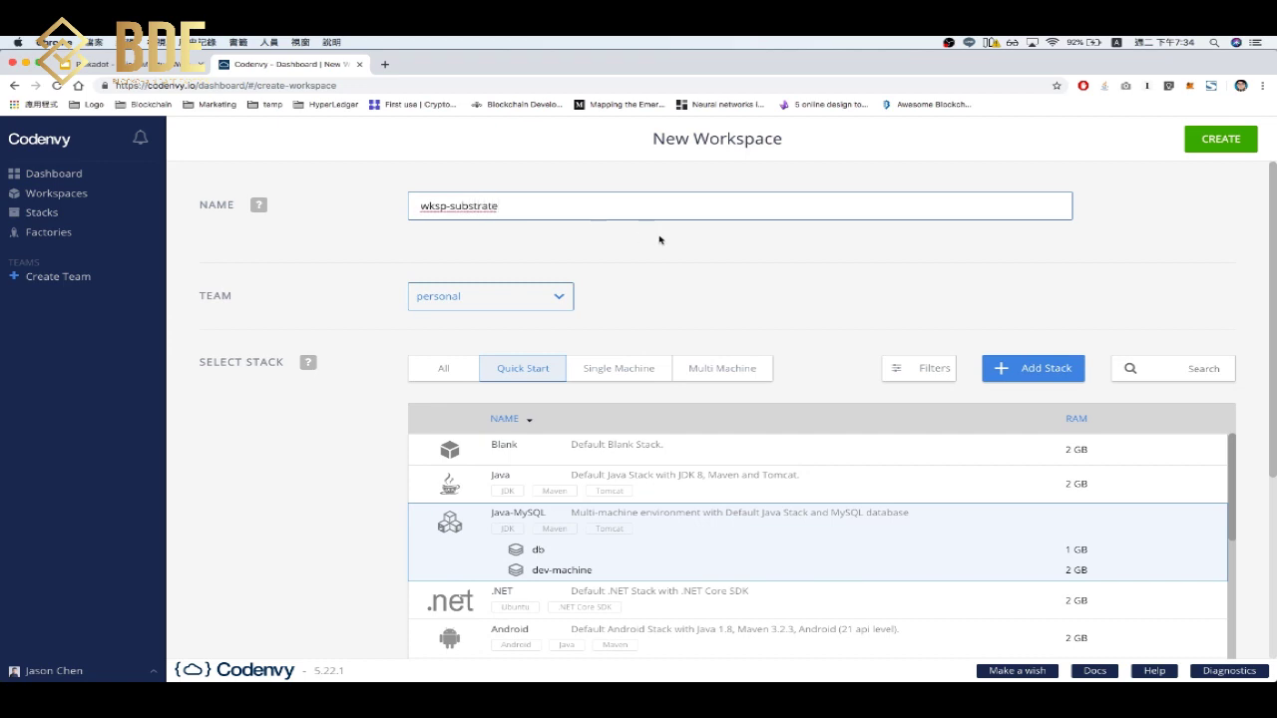
Choose the 3 GB Ubuntu-substr... stack from the complete stack list and create the workspace.
scroll(707, 251, down, 1)
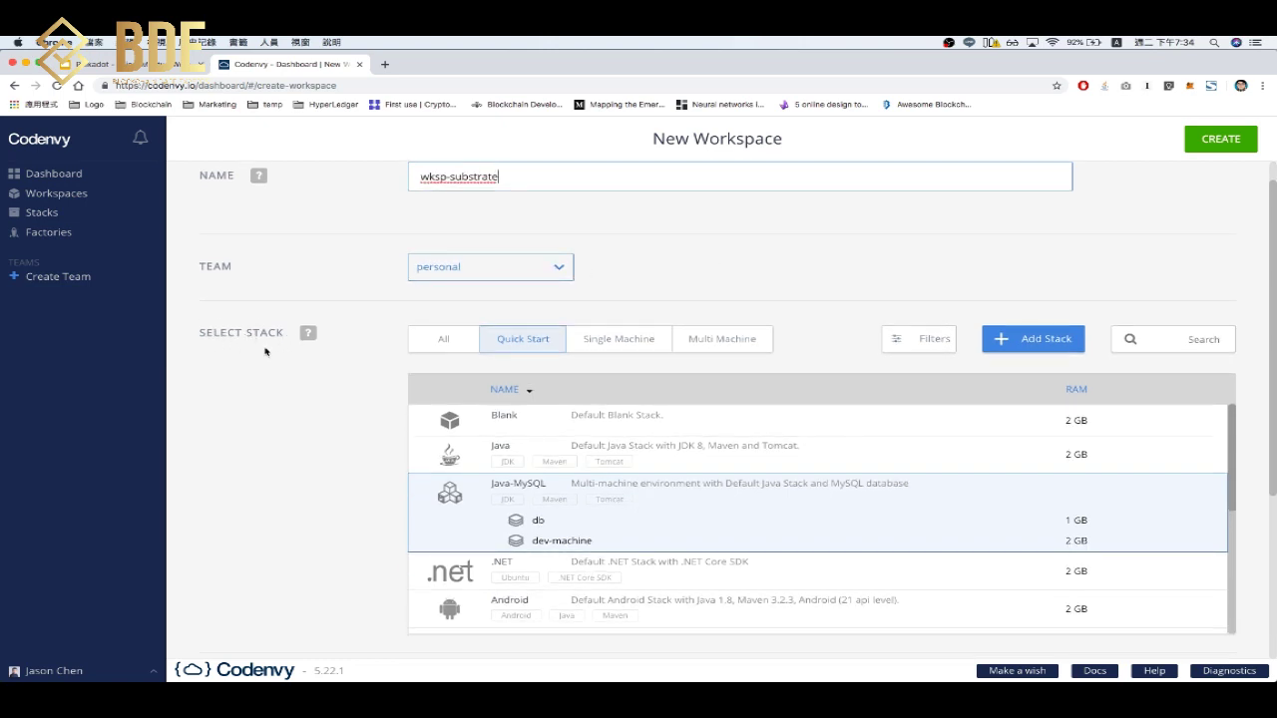
click(445, 341)
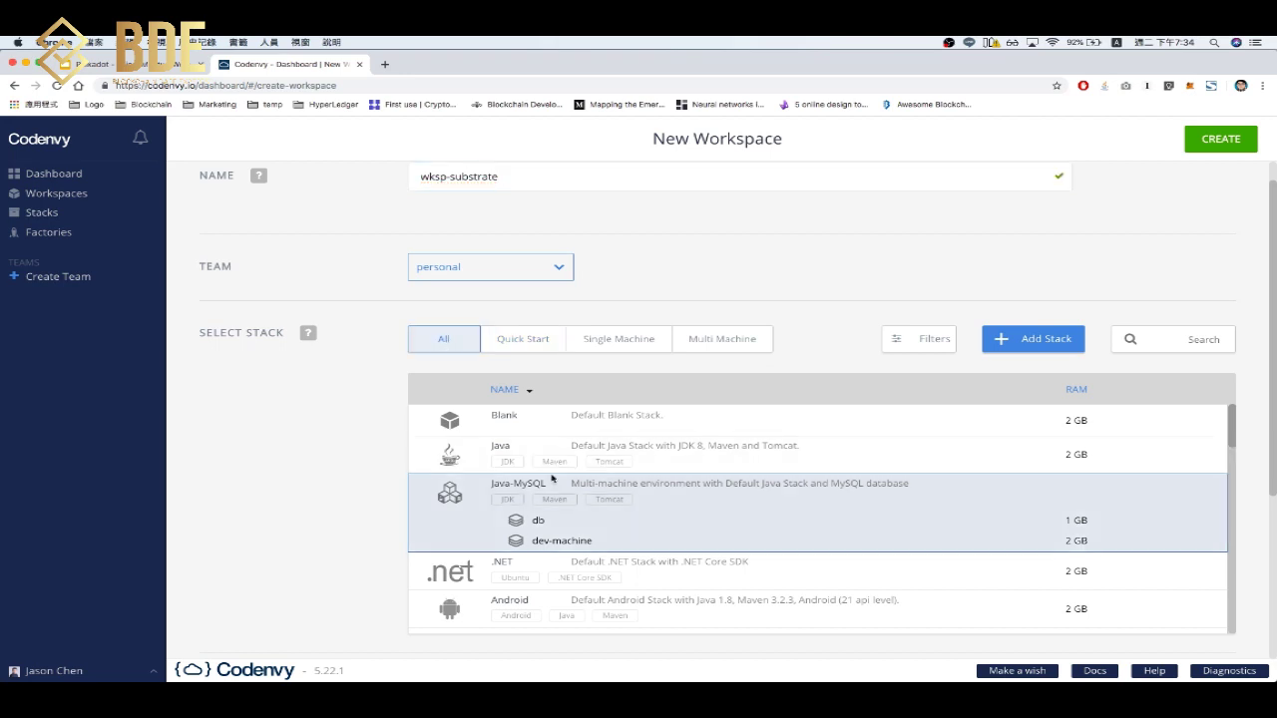
scroll(504, 482, down, 10)
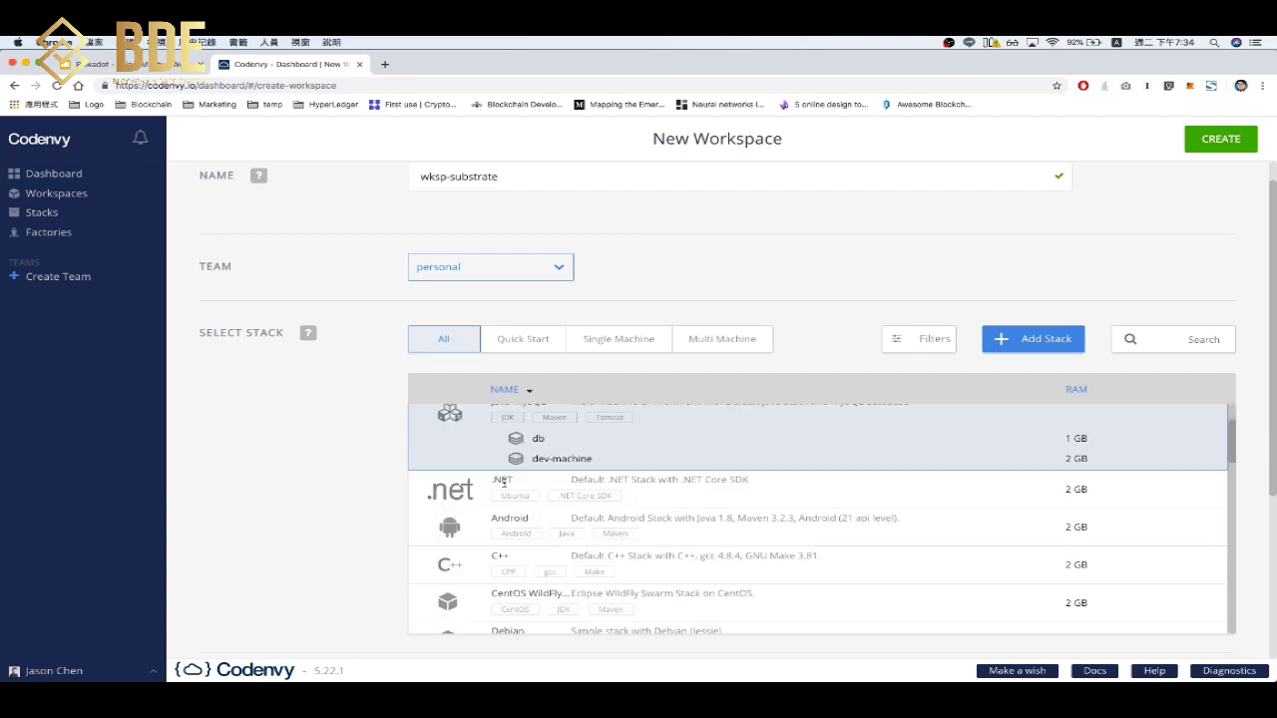
scroll(504, 483, down, 1)
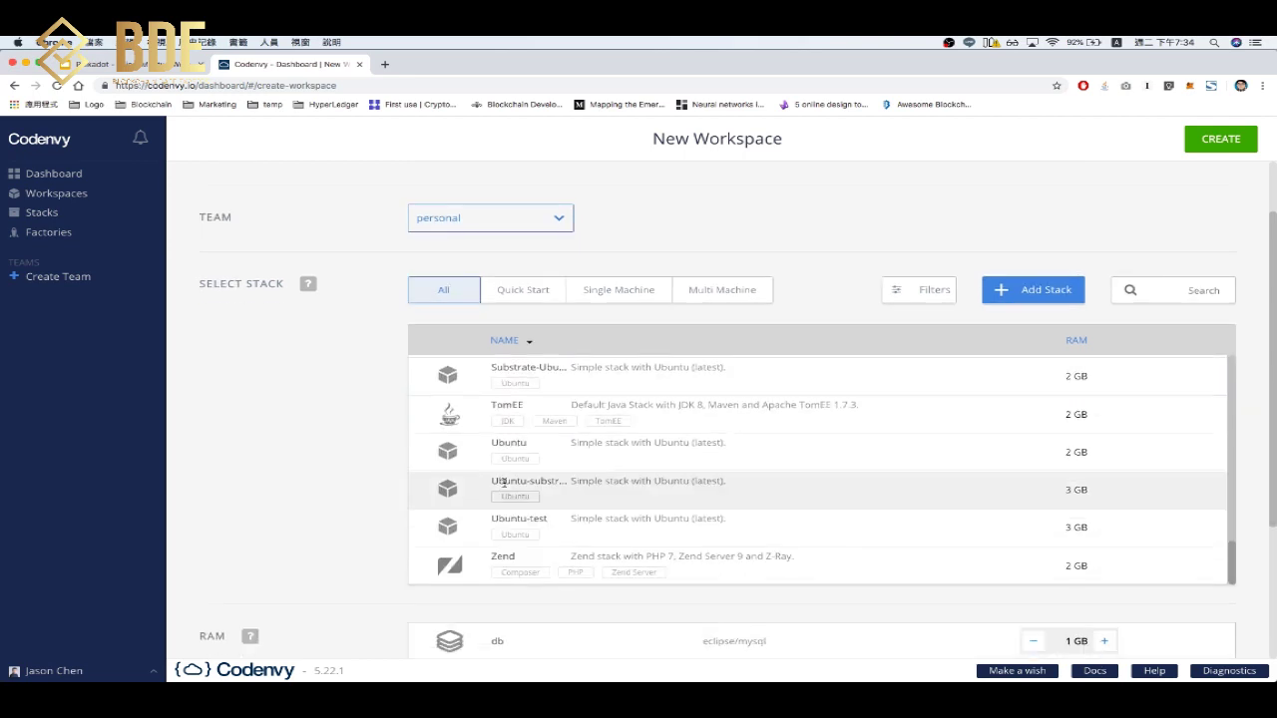
click(555, 485)
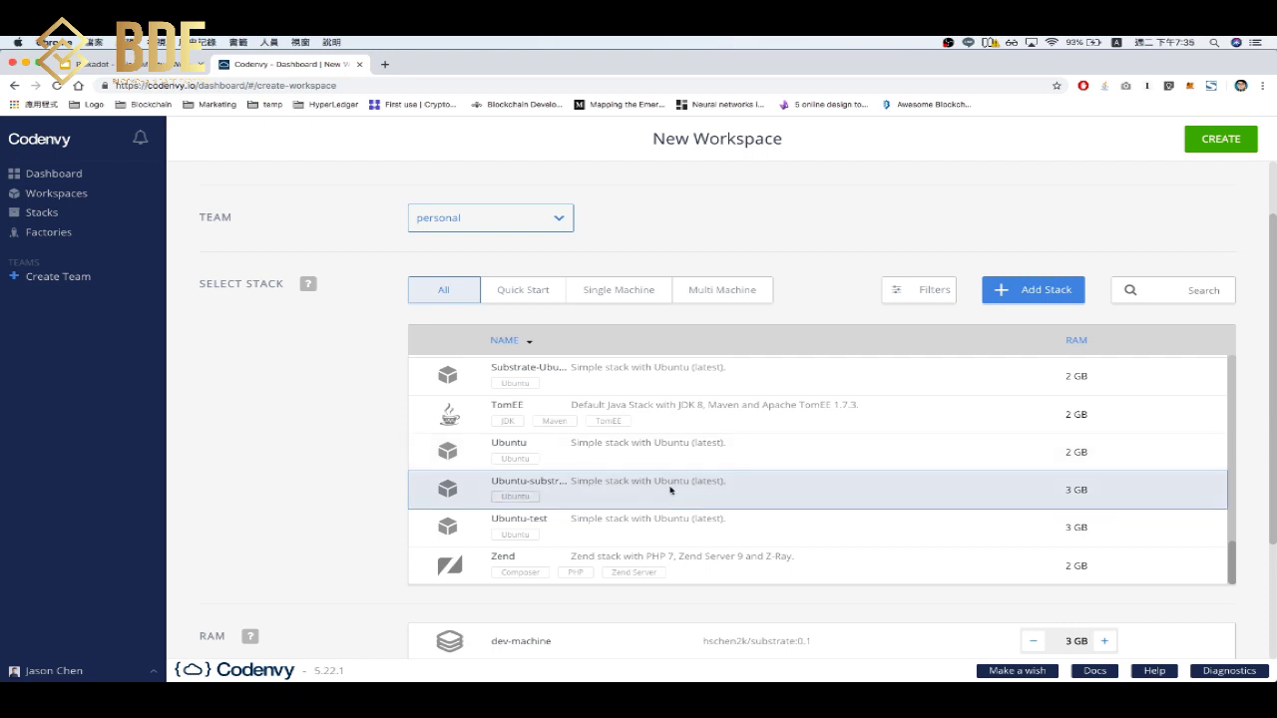
scroll(804, 513, down, 2)
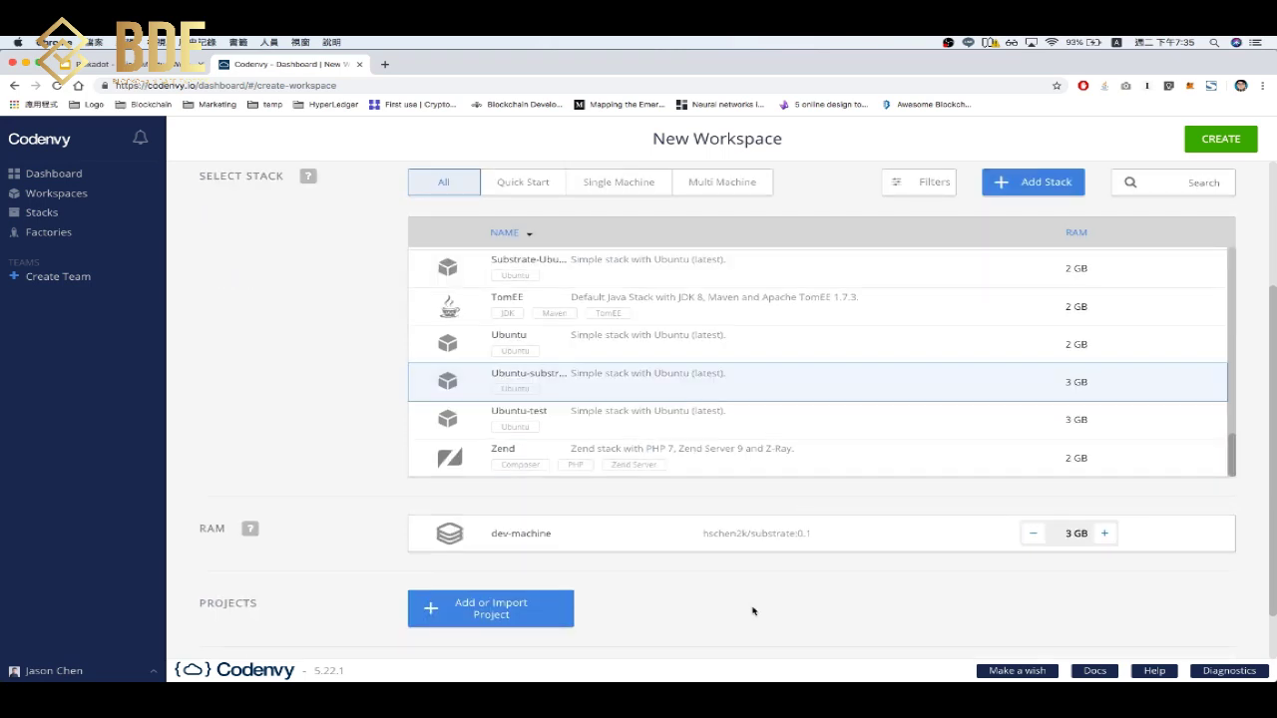
scroll(725, 594, down, 1)
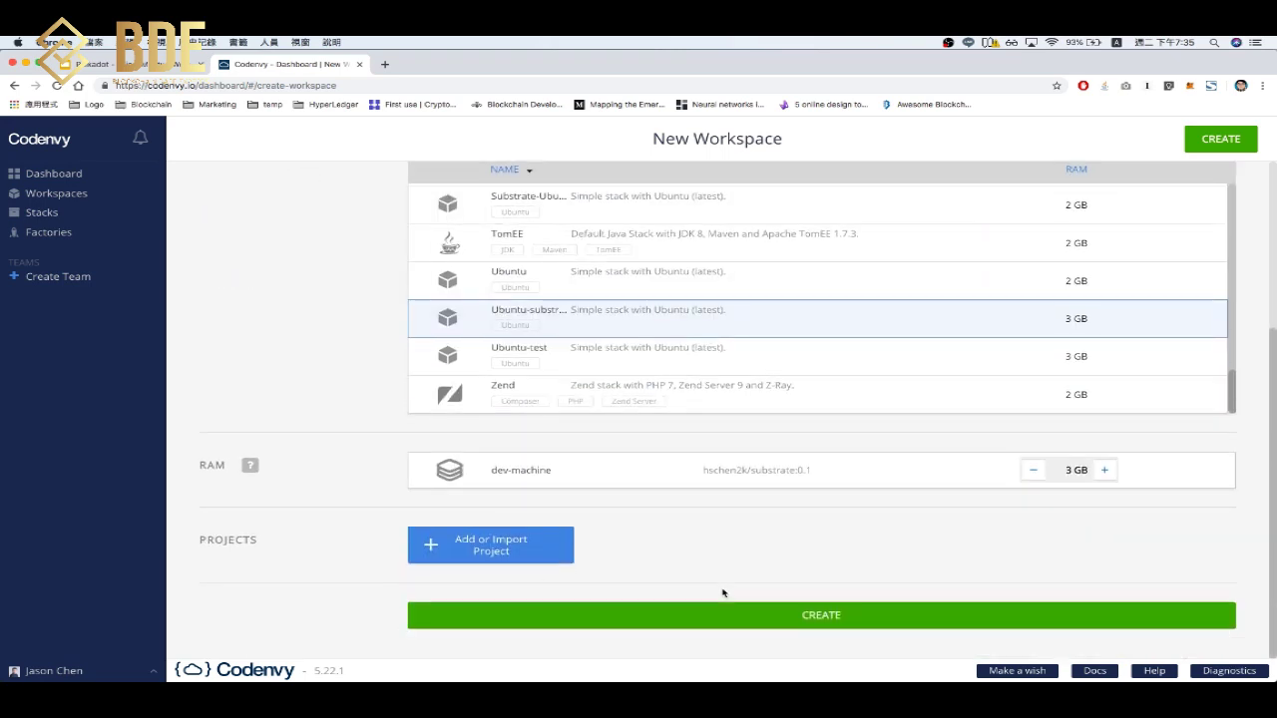
click(809, 619)
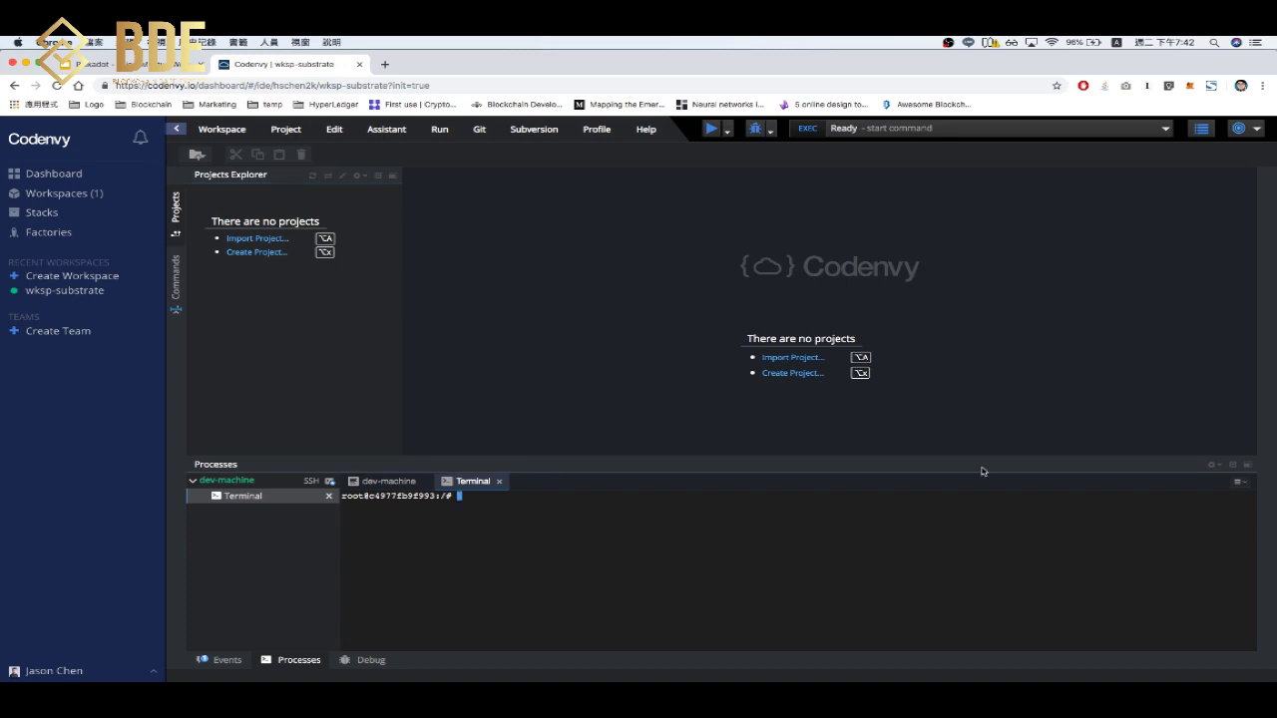
Maximize the workspace's Processes panel, and switch to the Google Slides presentation to view slide 15, "Codenvy 設定".
click(1248, 466)
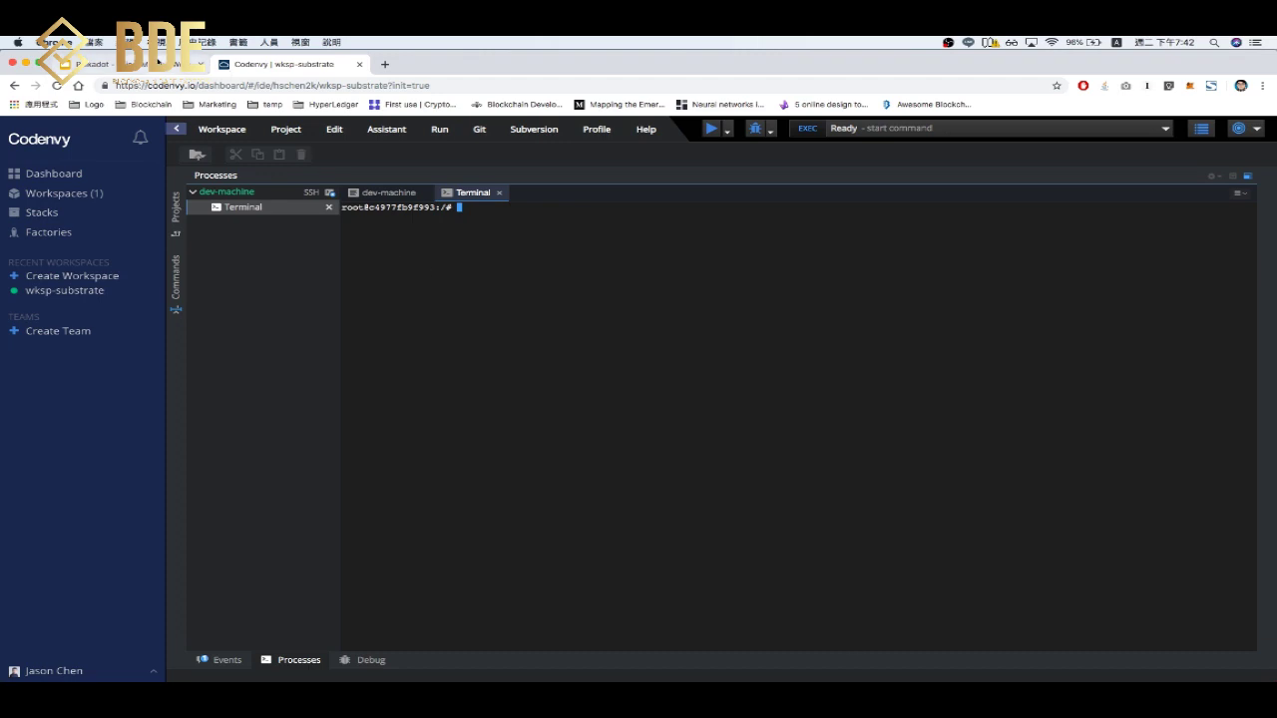
click(145, 67)
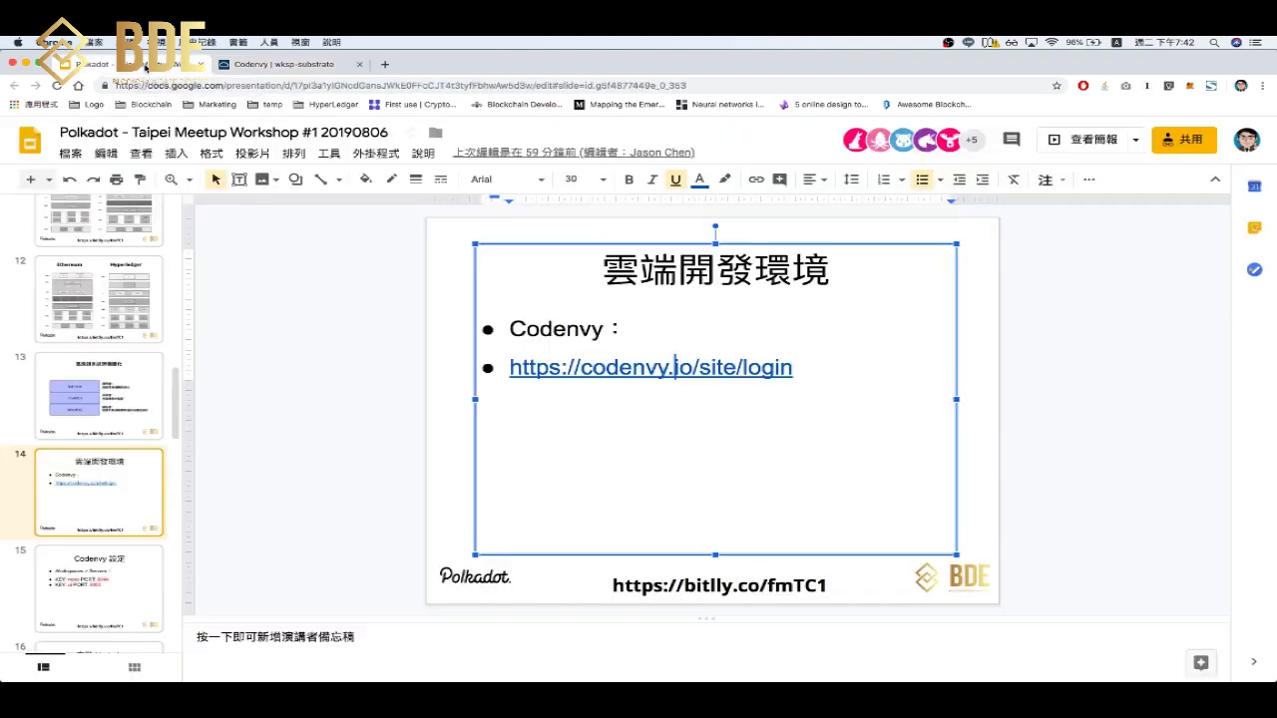
scroll(92, 452, down, 2)
click(142, 494)
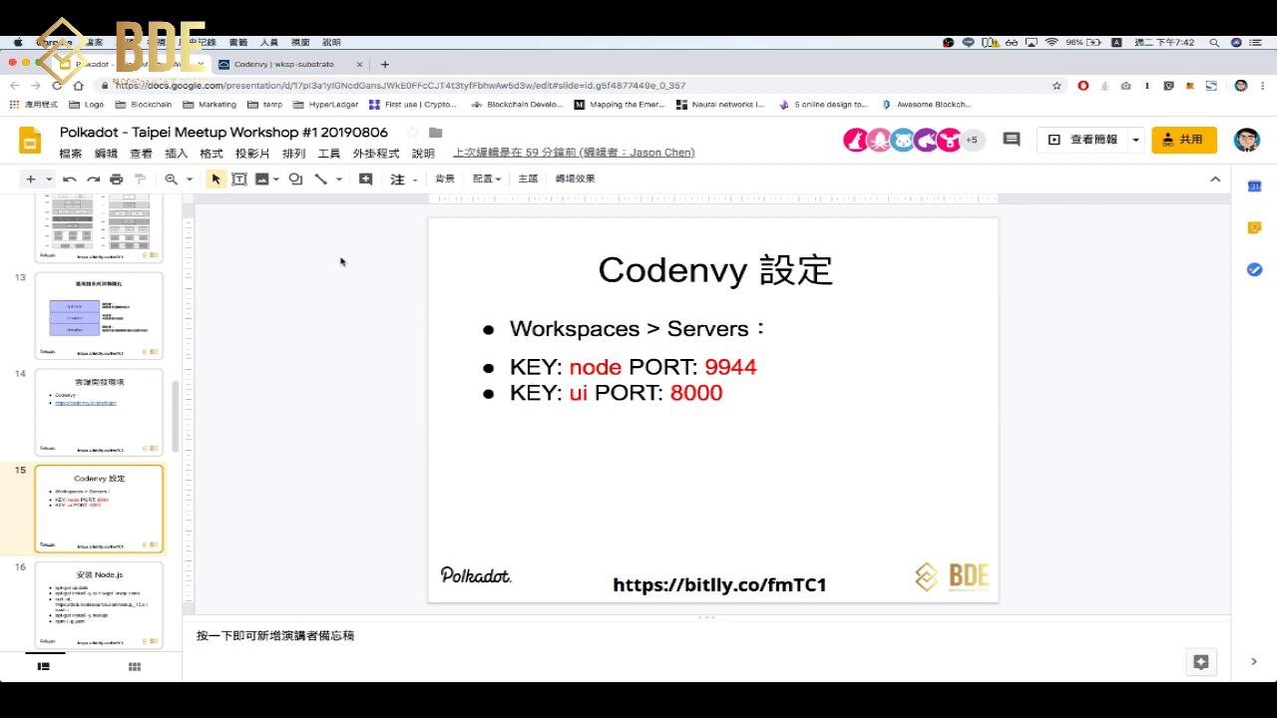
Return to Codenvy, open the workspace list in a separate browser tab, and show the server settings of wksp-substrate.
click(323, 65)
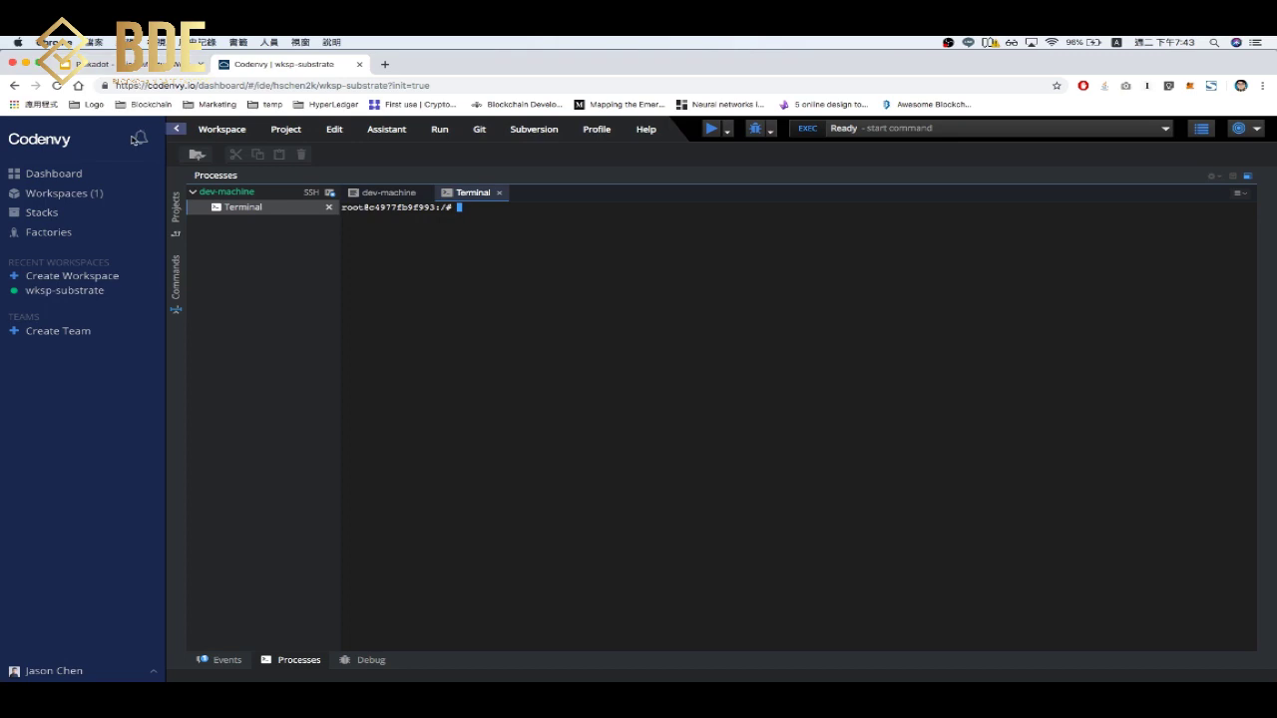
right_click(51, 200)
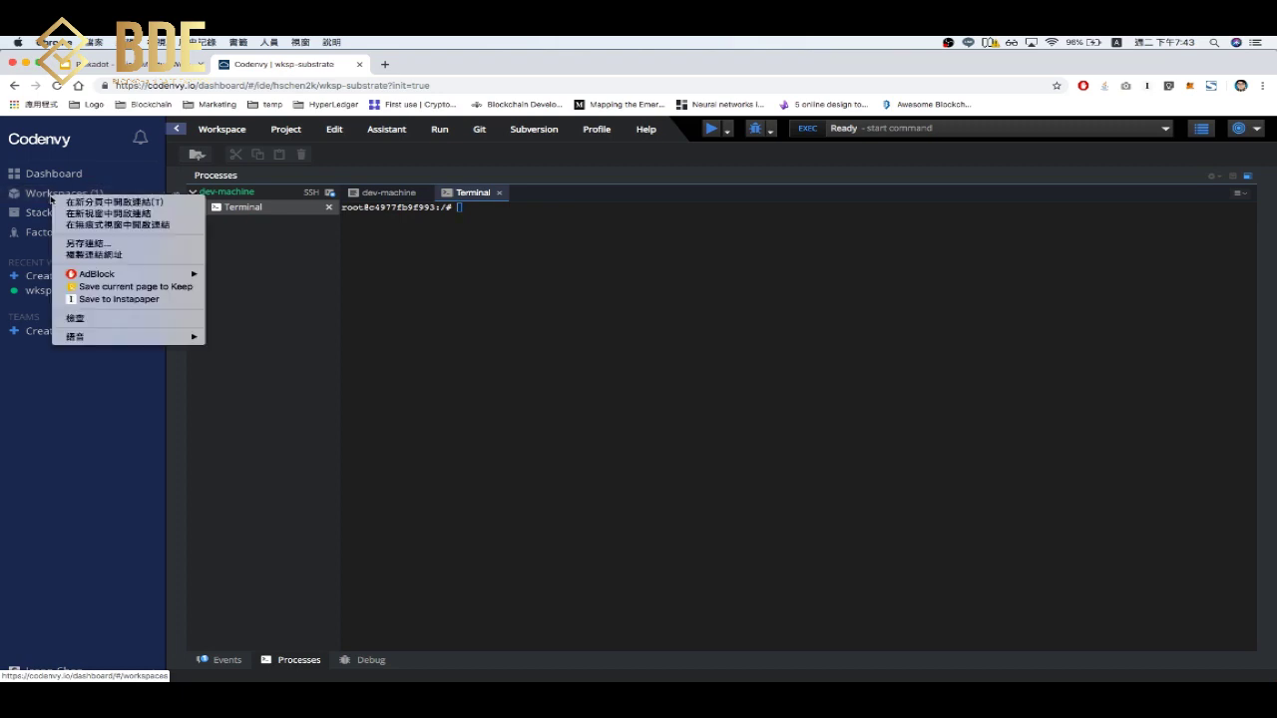
click(97, 203)
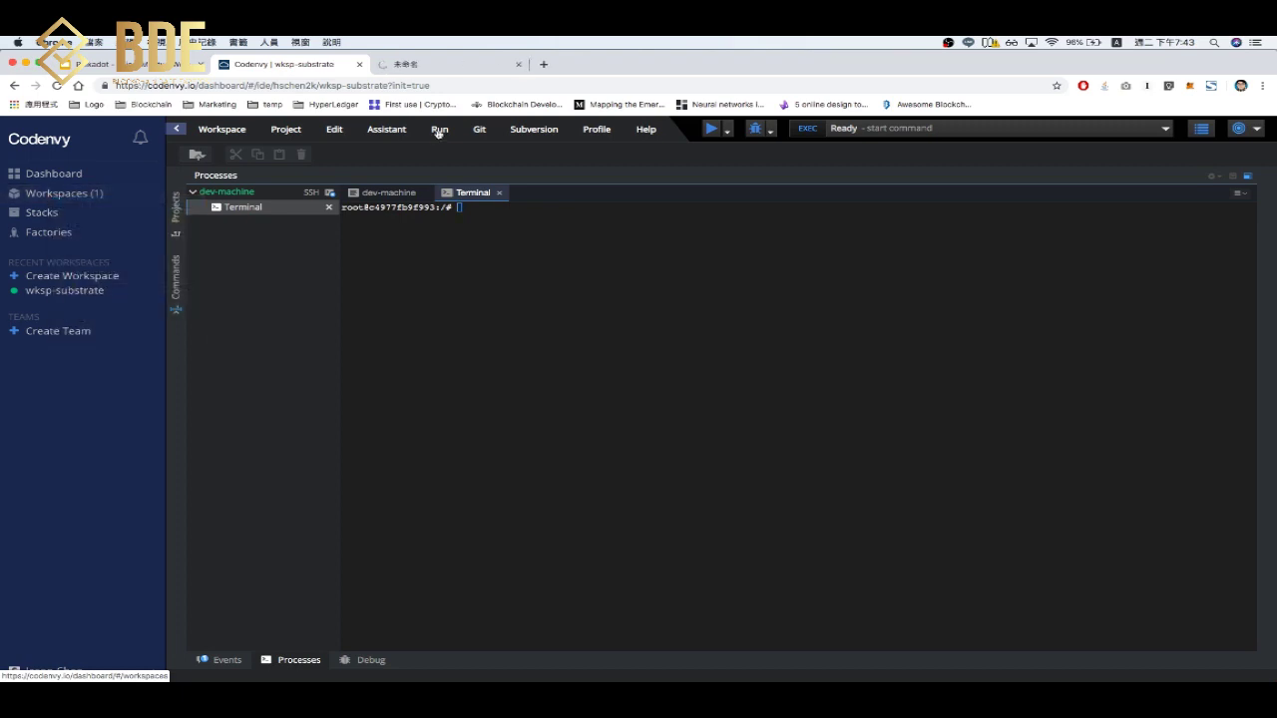
click(454, 66)
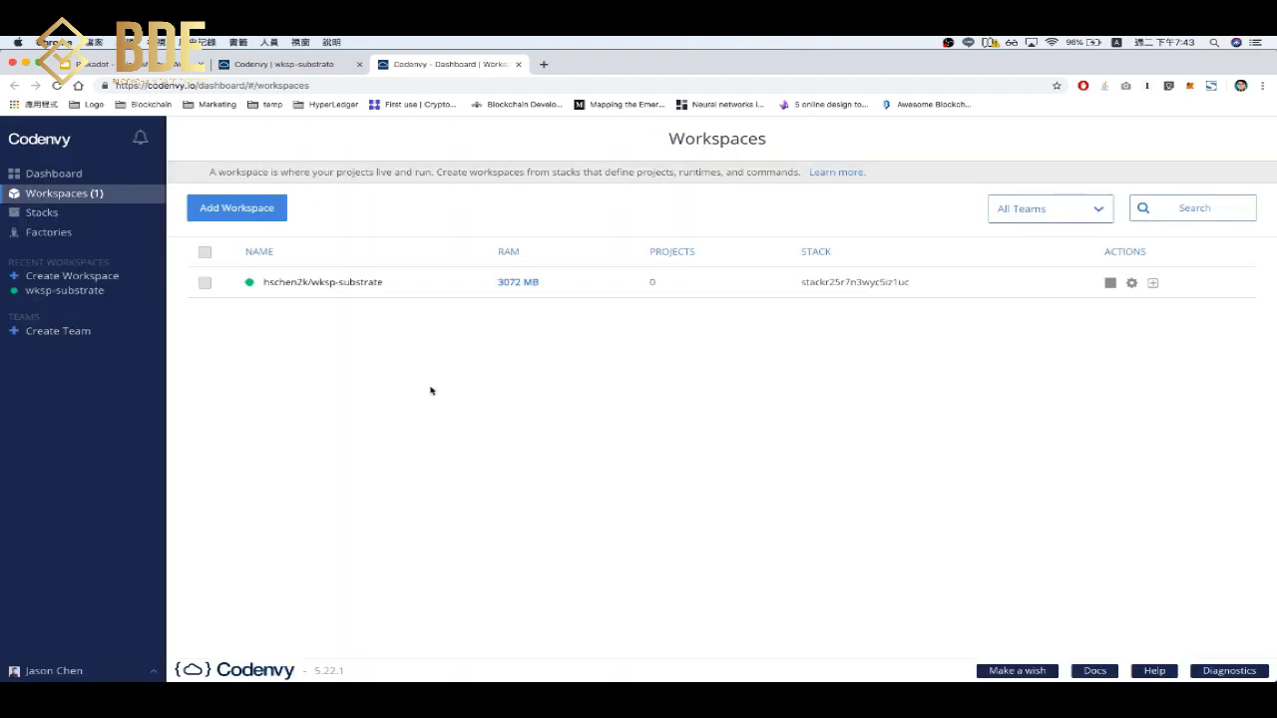
click(337, 284)
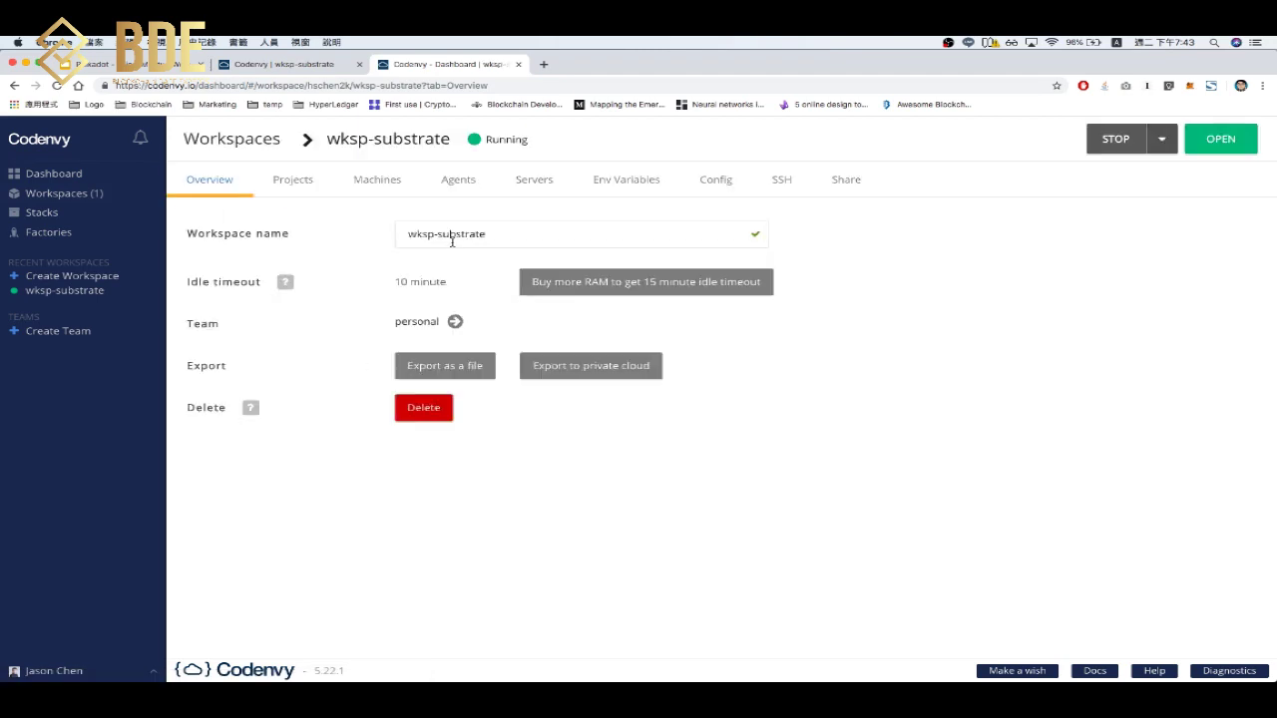
click(535, 189)
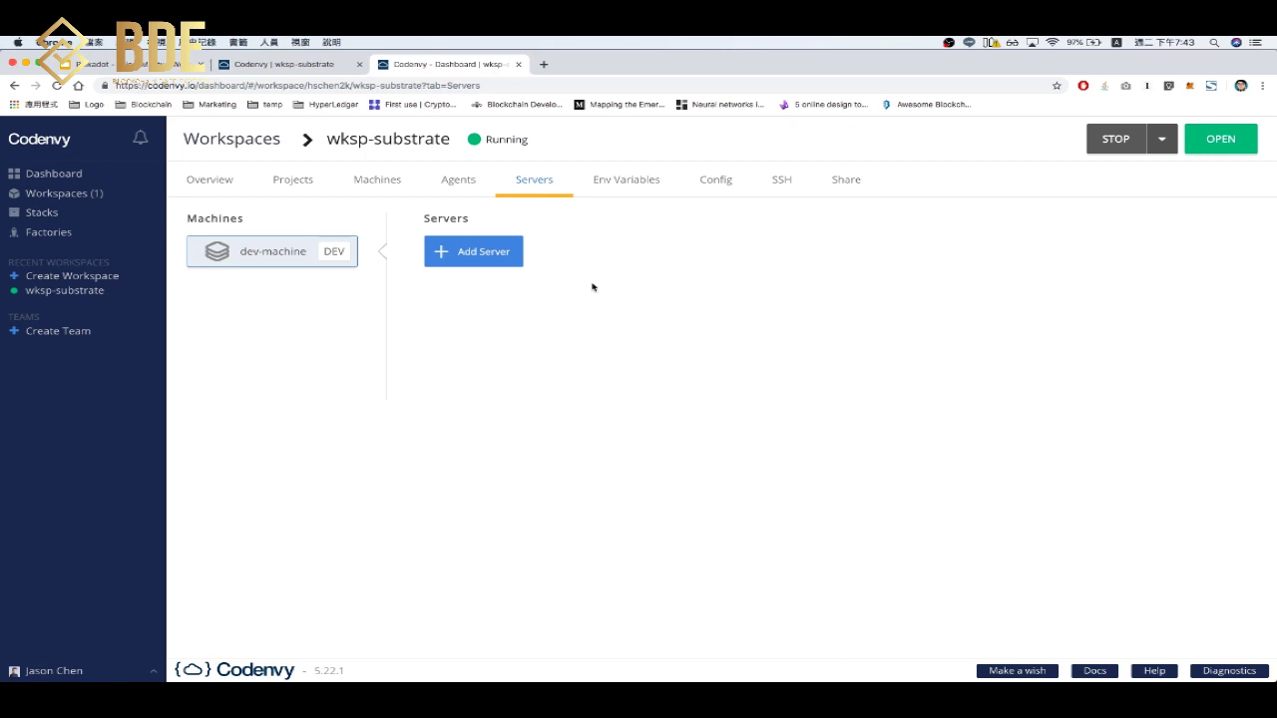
Add a server to dev-machine with reference node and port 9944, checking the values against the Codenvy settings slide.
click(481, 255)
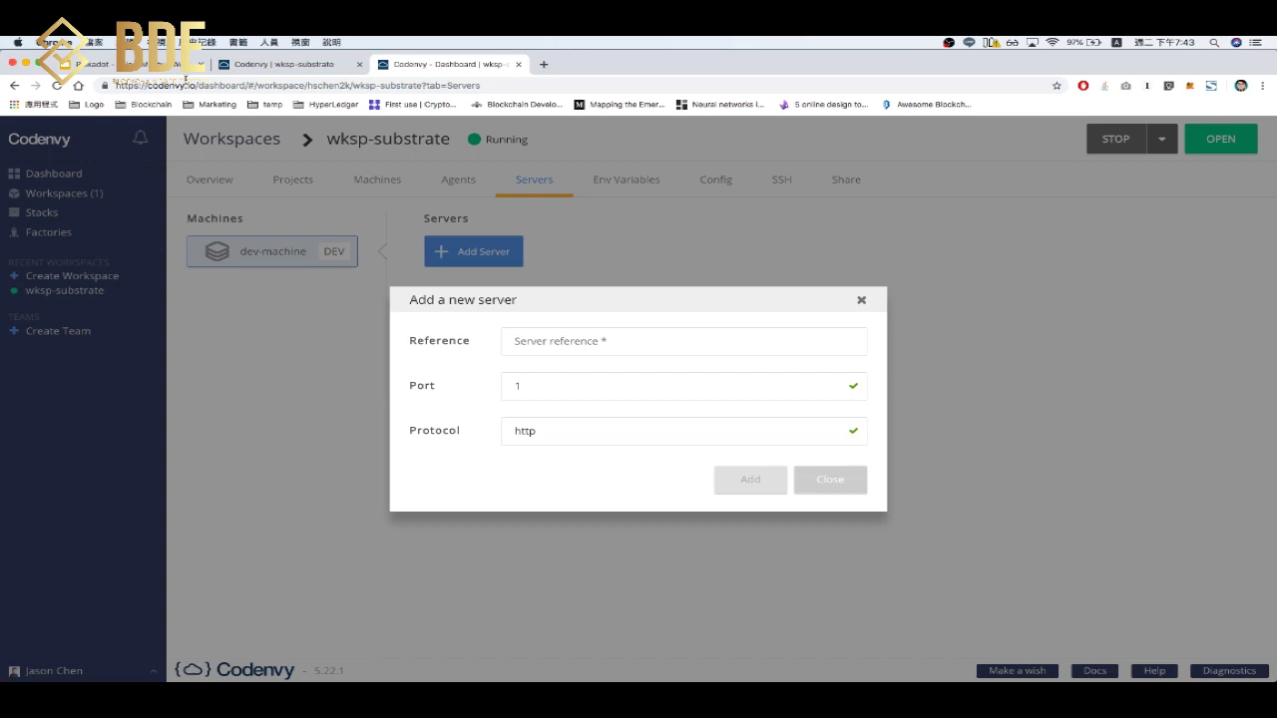
click(150, 63)
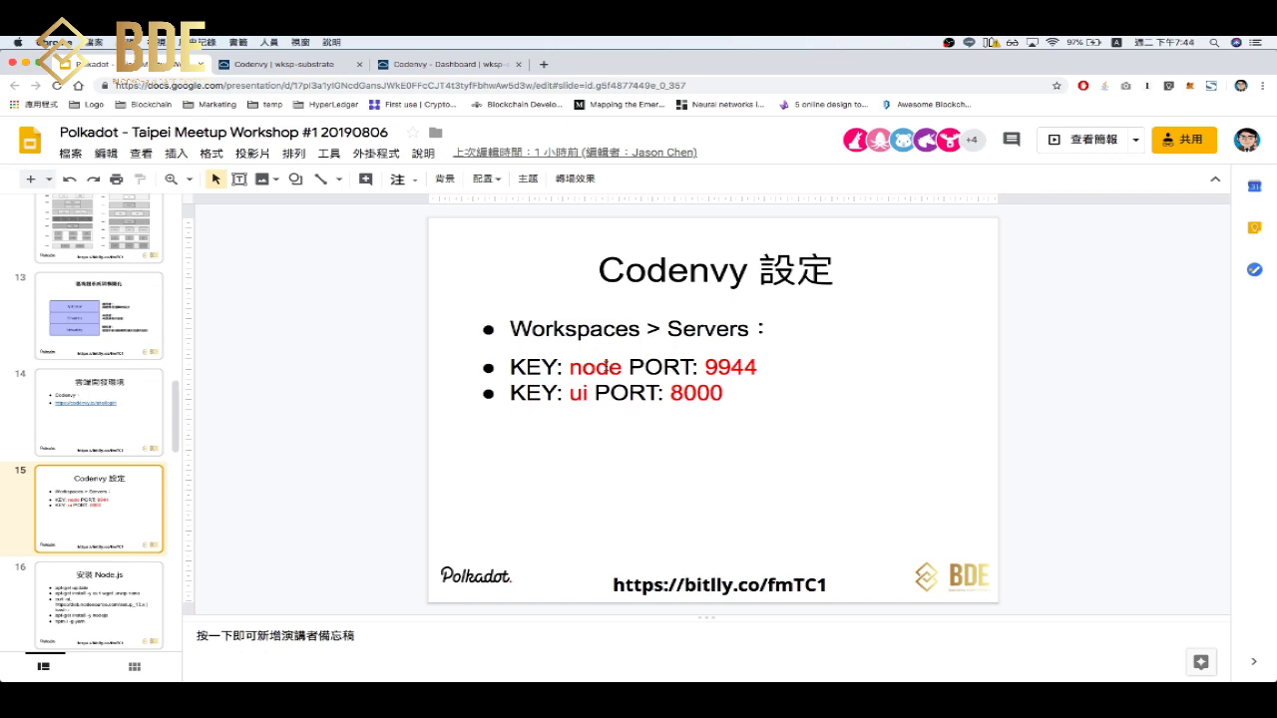
click(418, 70)
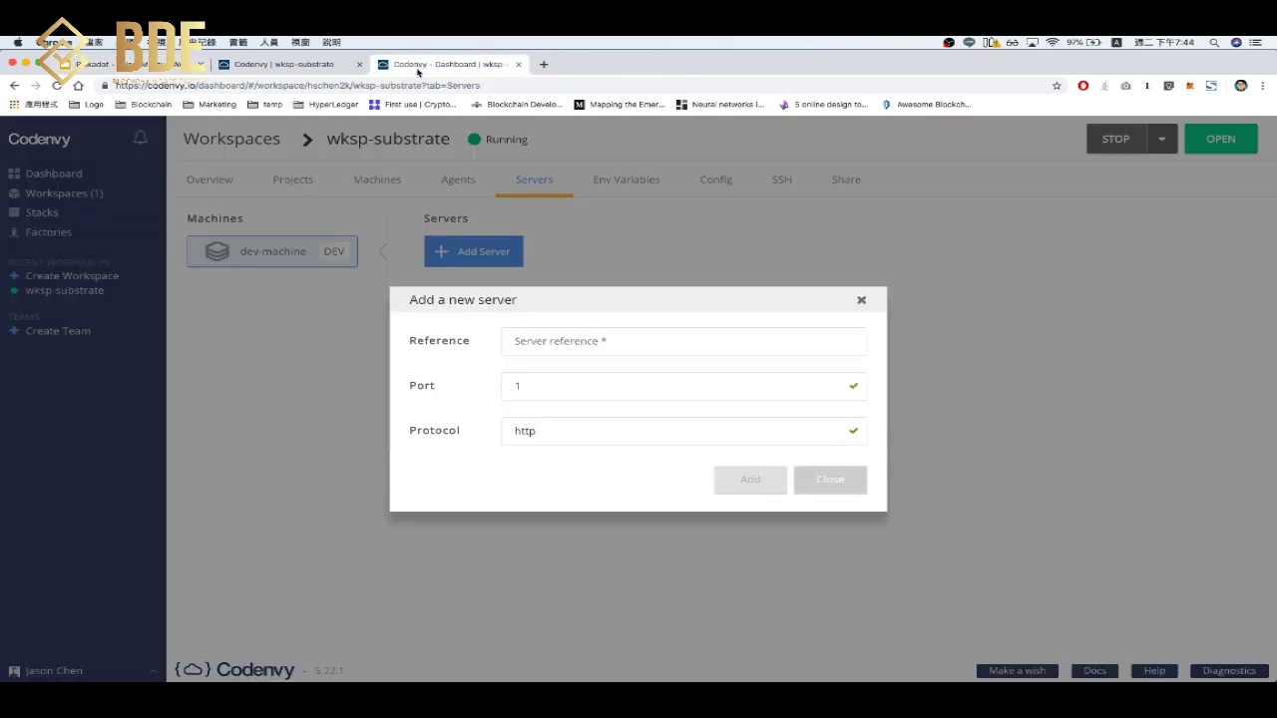
click(614, 340)
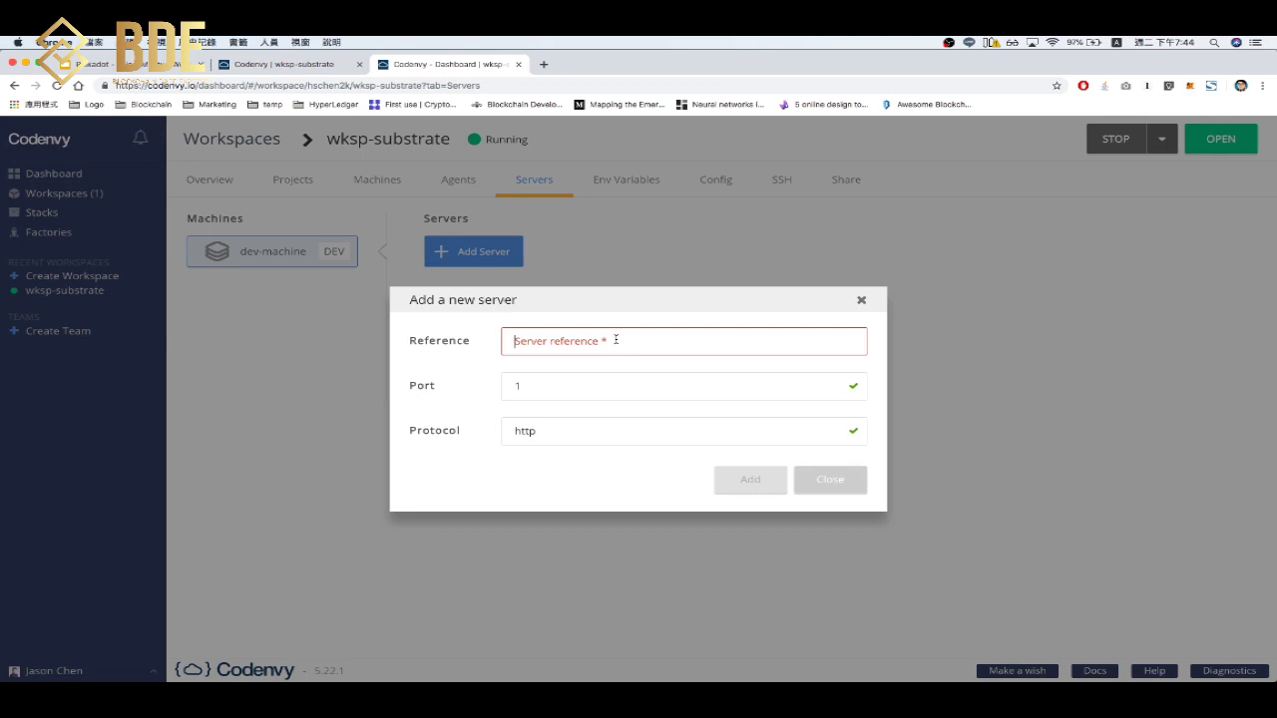
text(node)
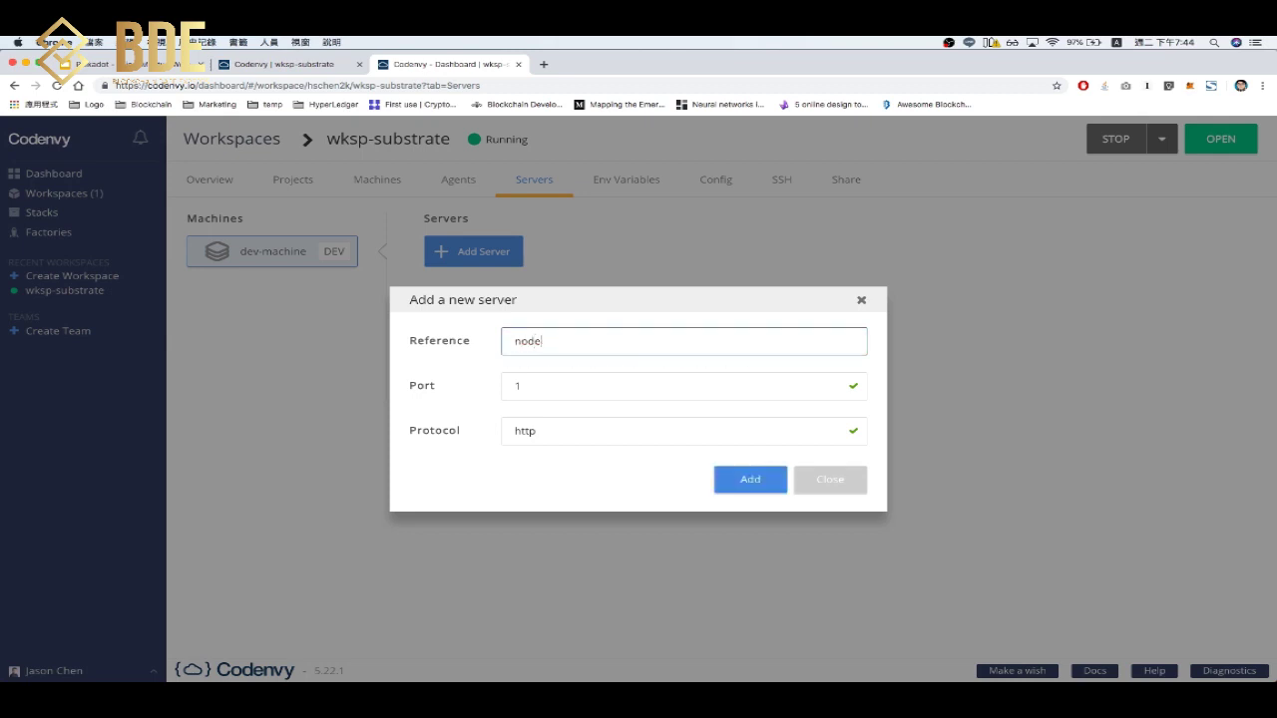
click(582, 391)
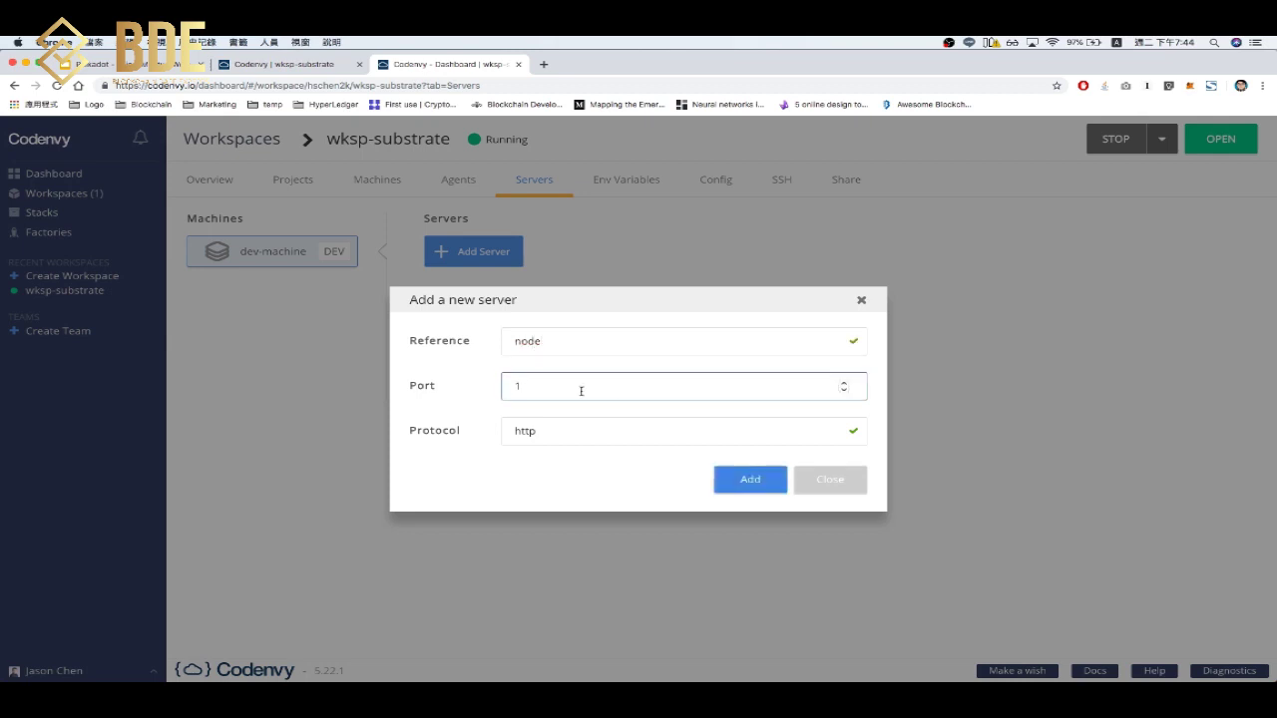
key(BackSpace)
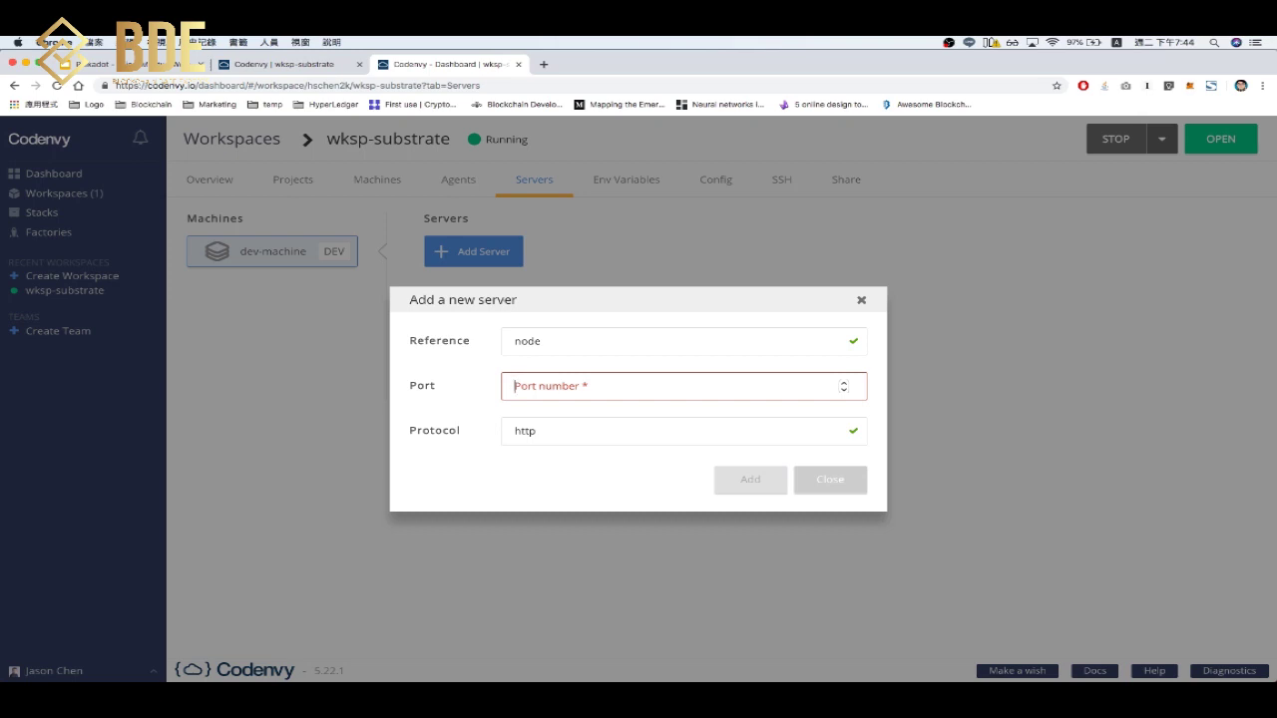
text(9944)
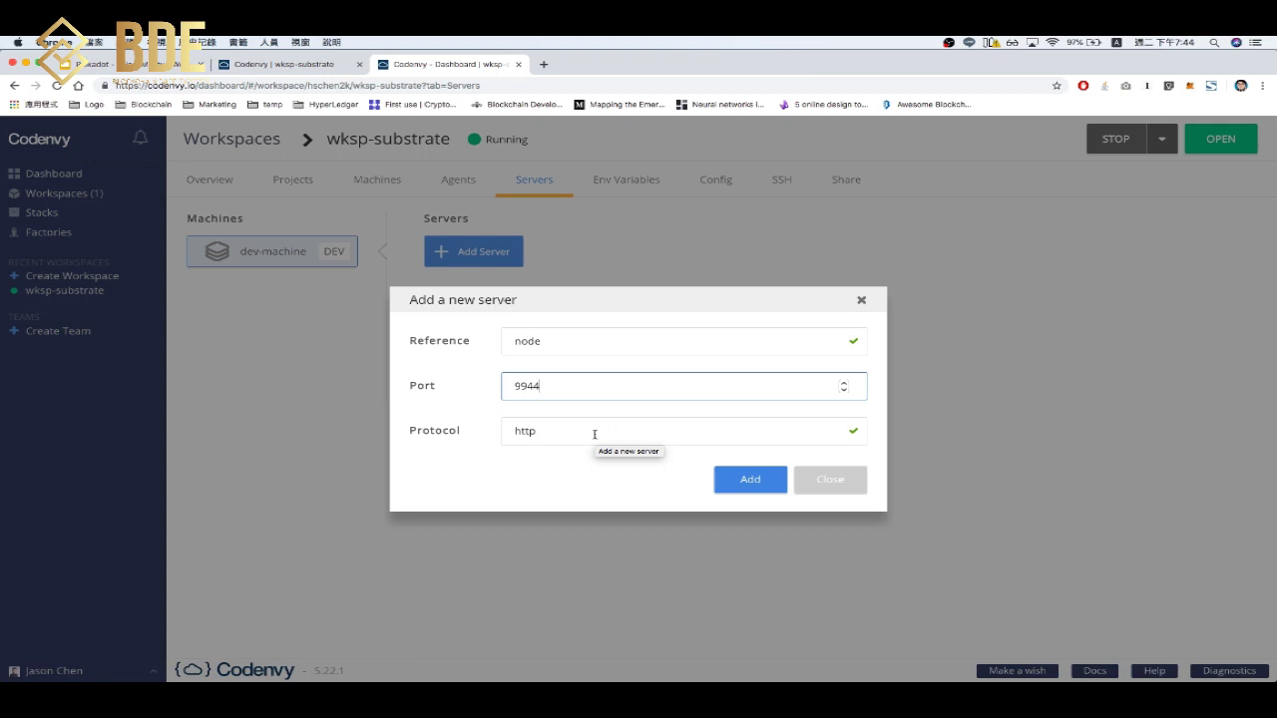
click(738, 483)
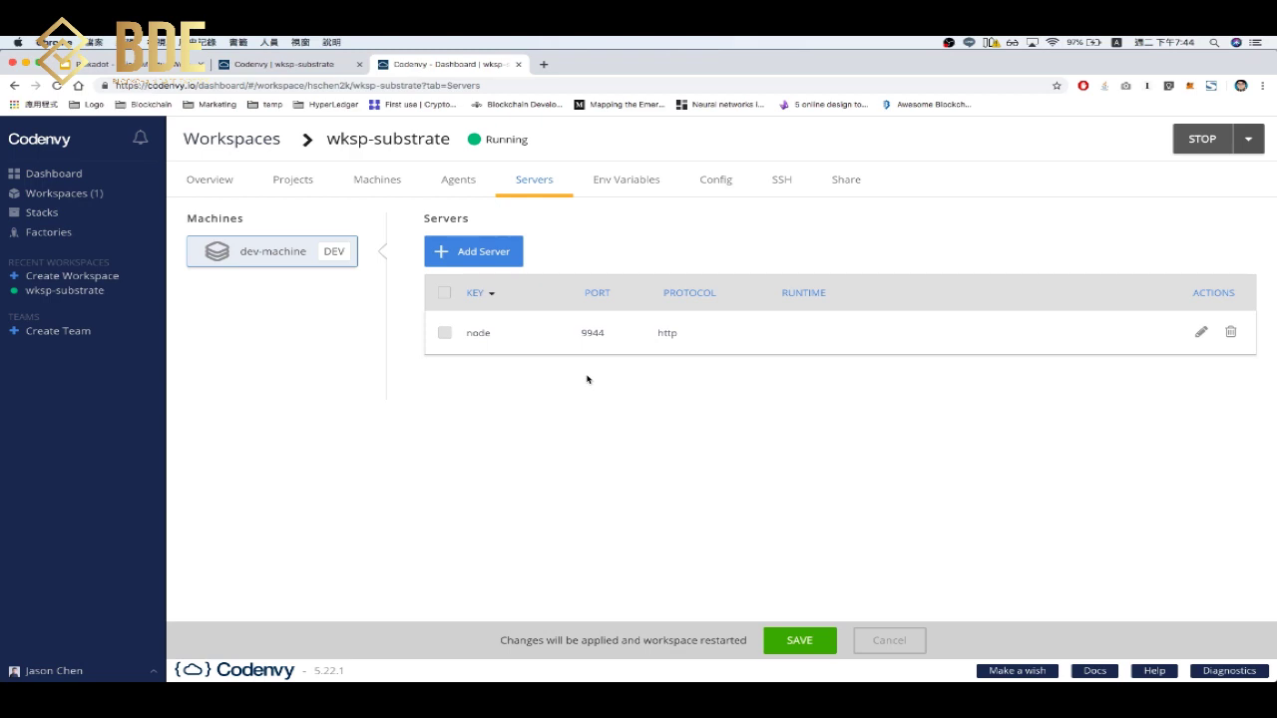
Check the Codenvy settings slide, and start a new dev-machine server entry in Codenvy with reference ui and port 8000.
click(290, 66)
click(162, 62)
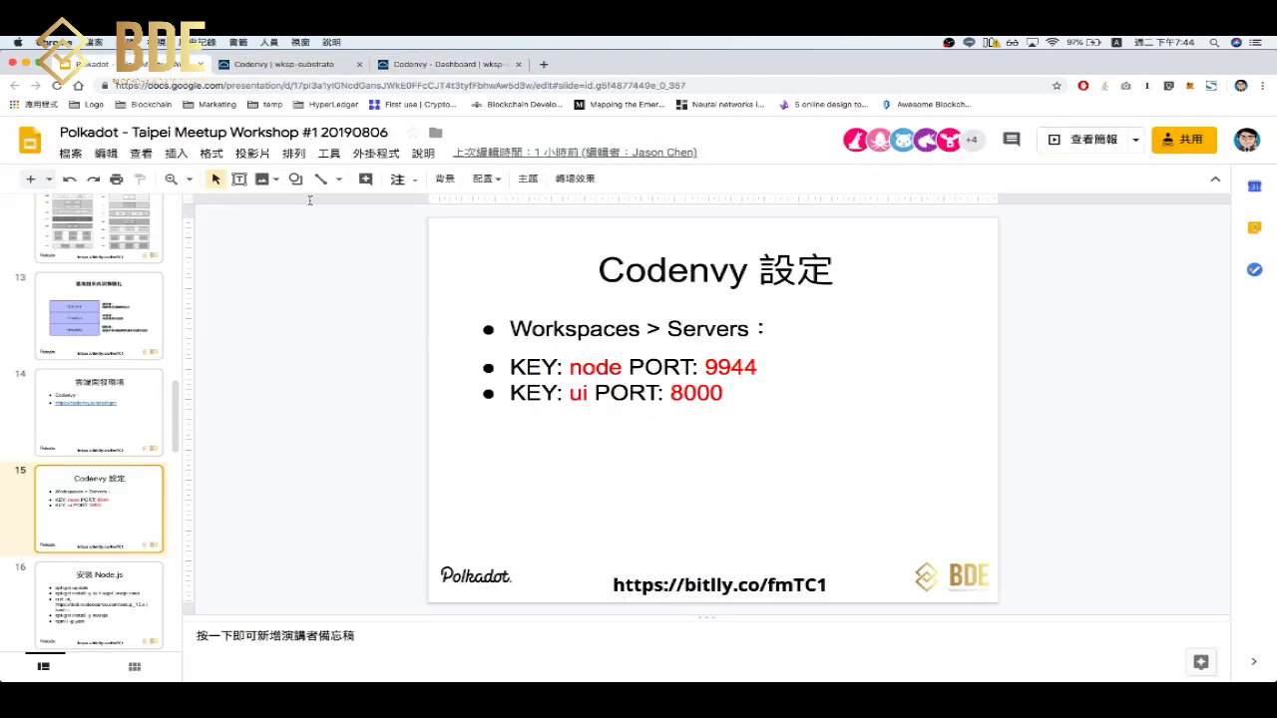
click(474, 64)
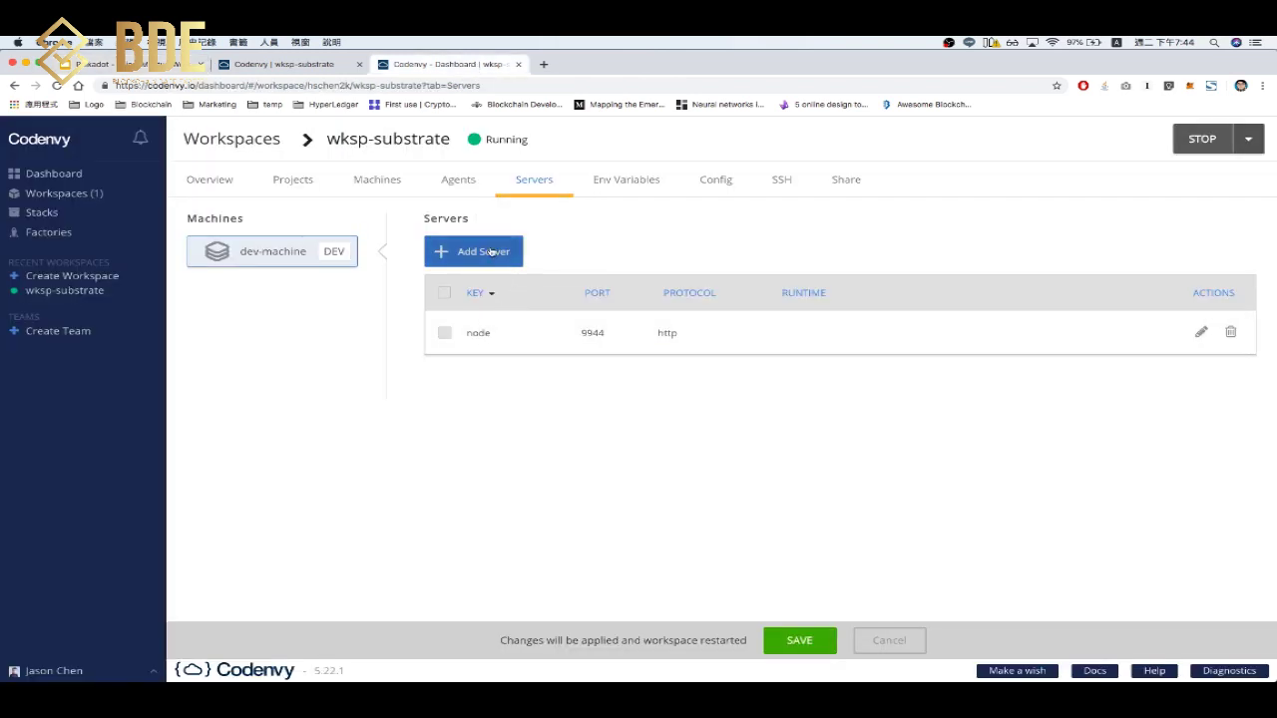
click(498, 253)
click(618, 337)
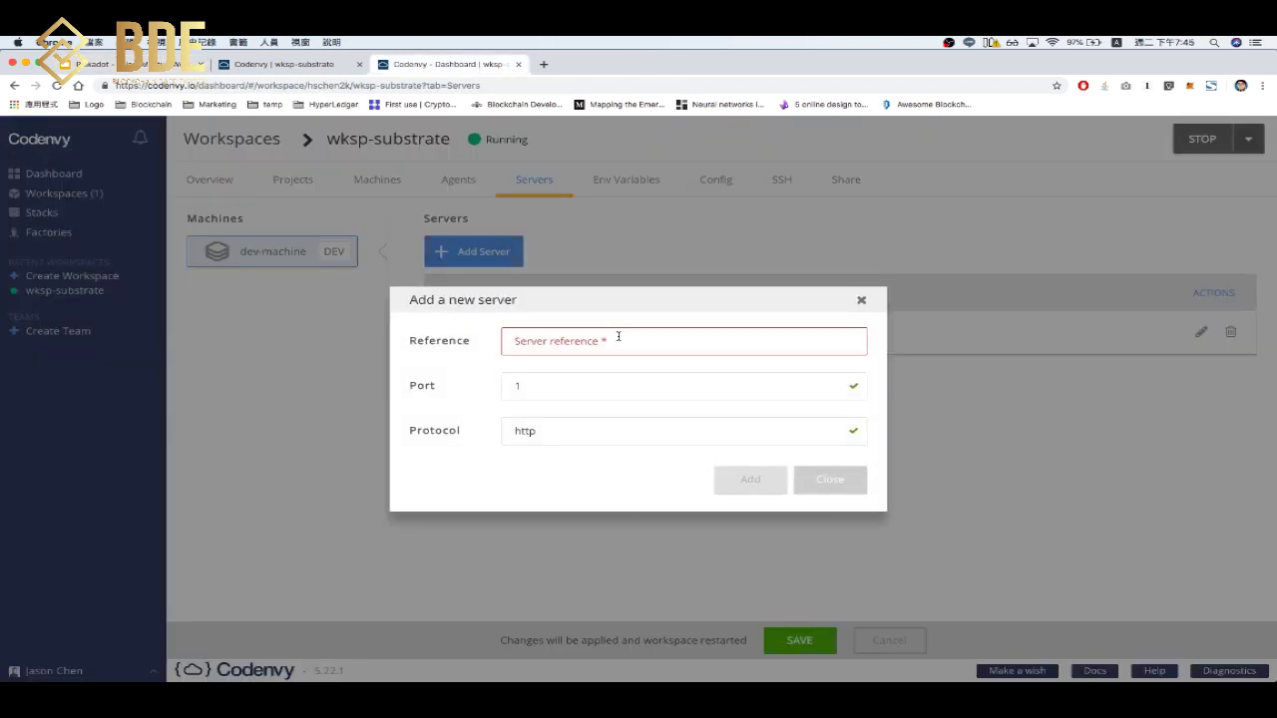
text(ui)
click(617, 388)
key(BackSpace)
text(8000)
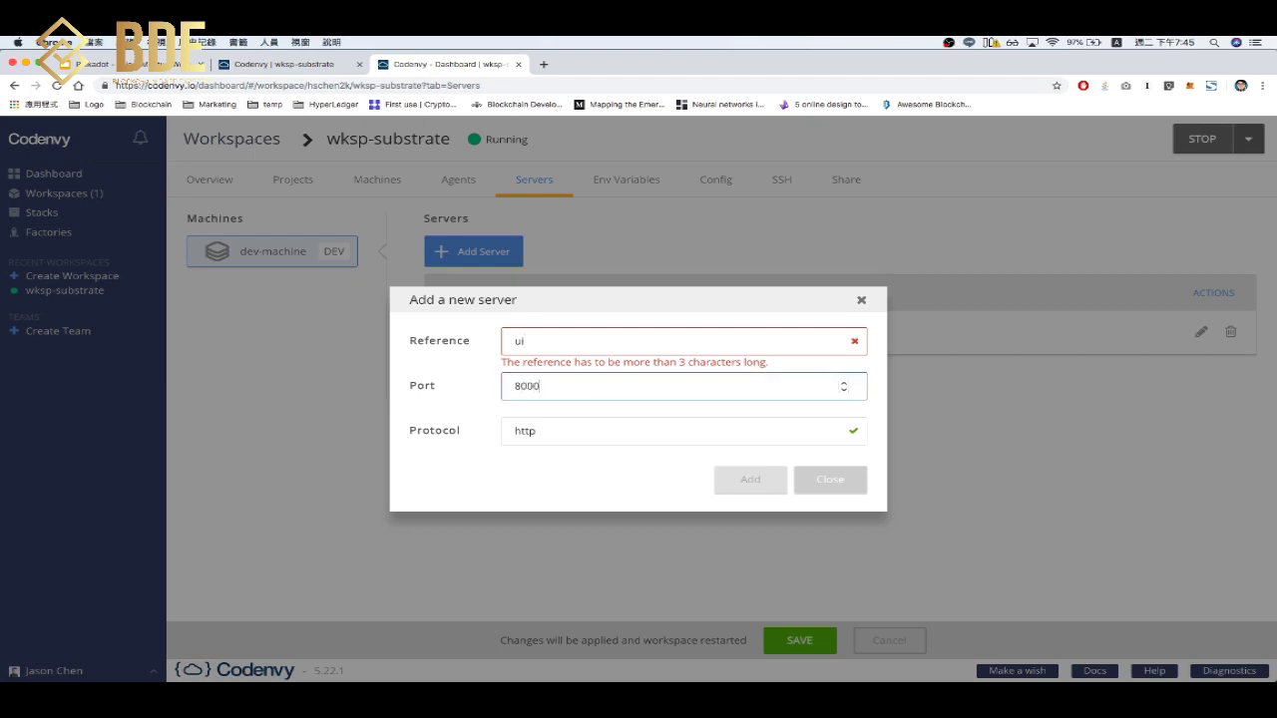
Change the new server's reference to sub-ui, add it, and save the server settings of wksp-substrate so the workspace restarts.
click(640, 344)
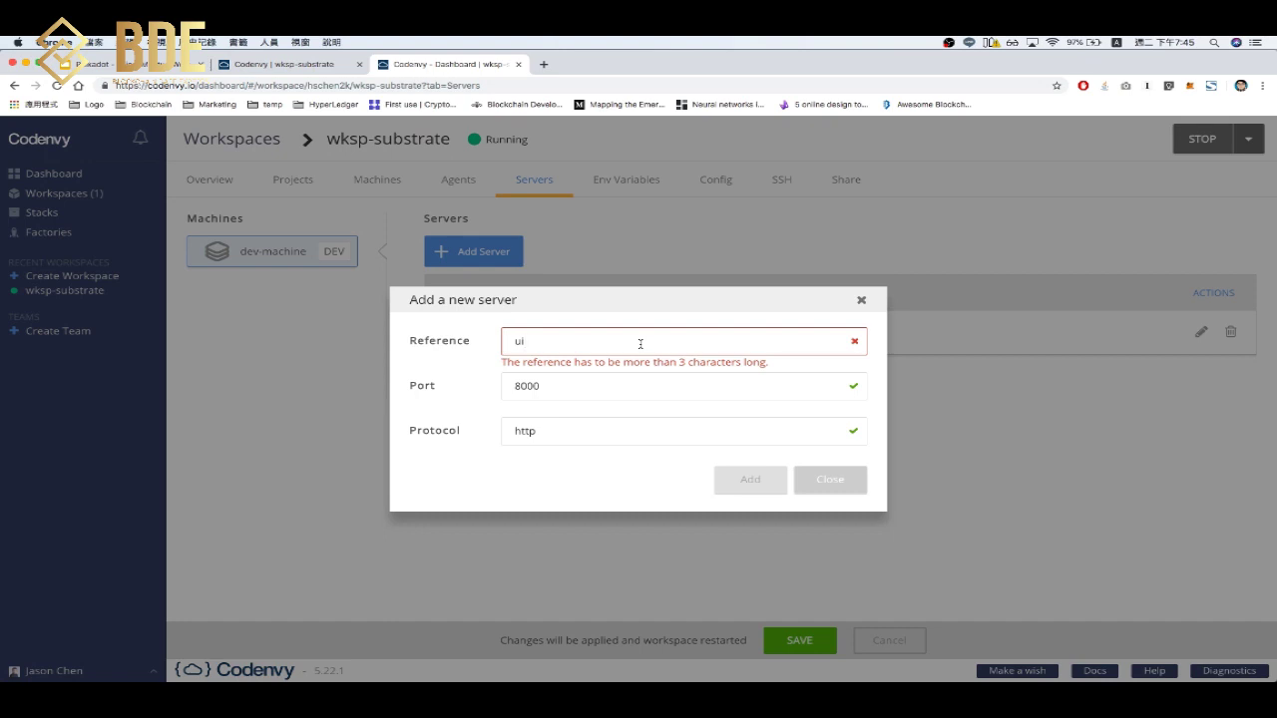
text(sub-)
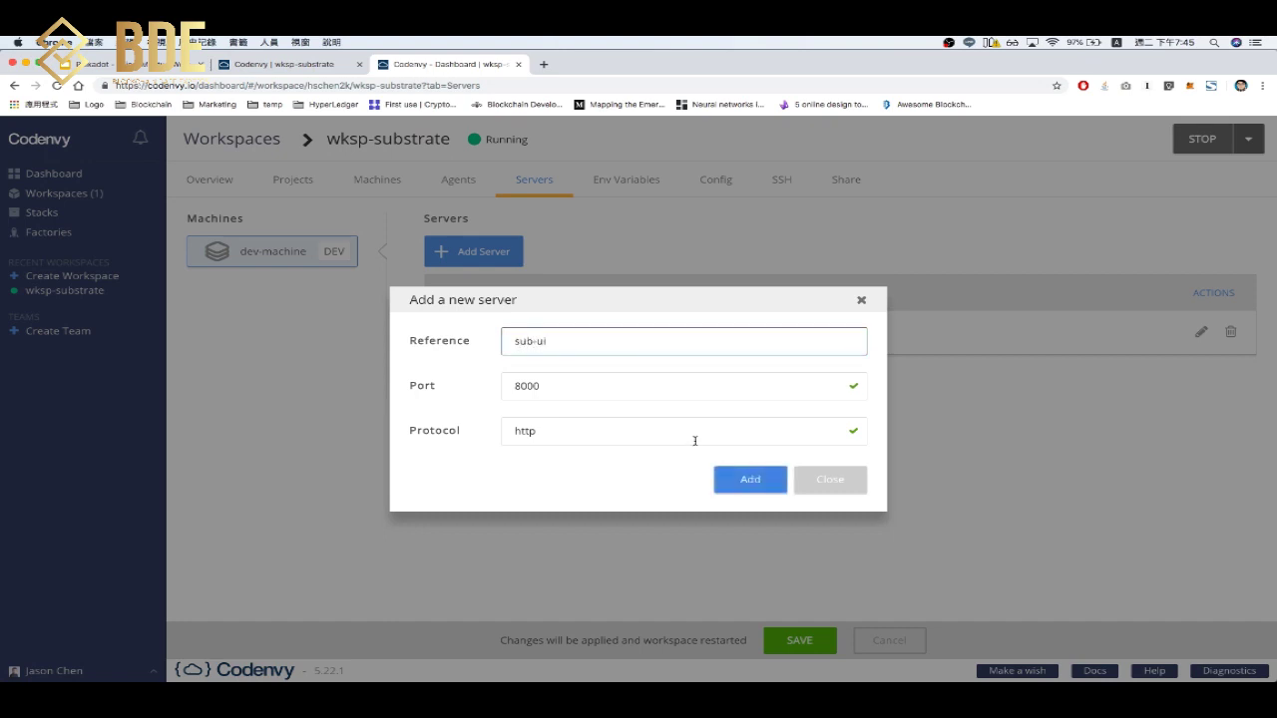
click(740, 480)
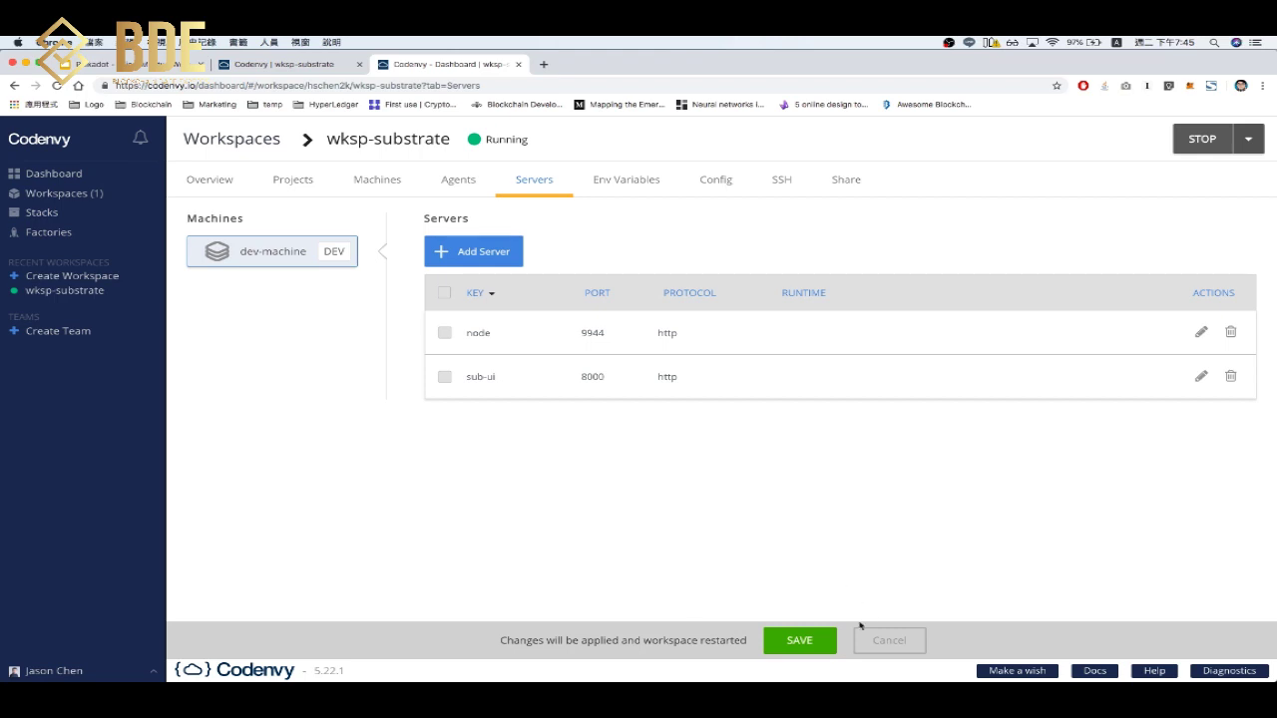
click(799, 644)
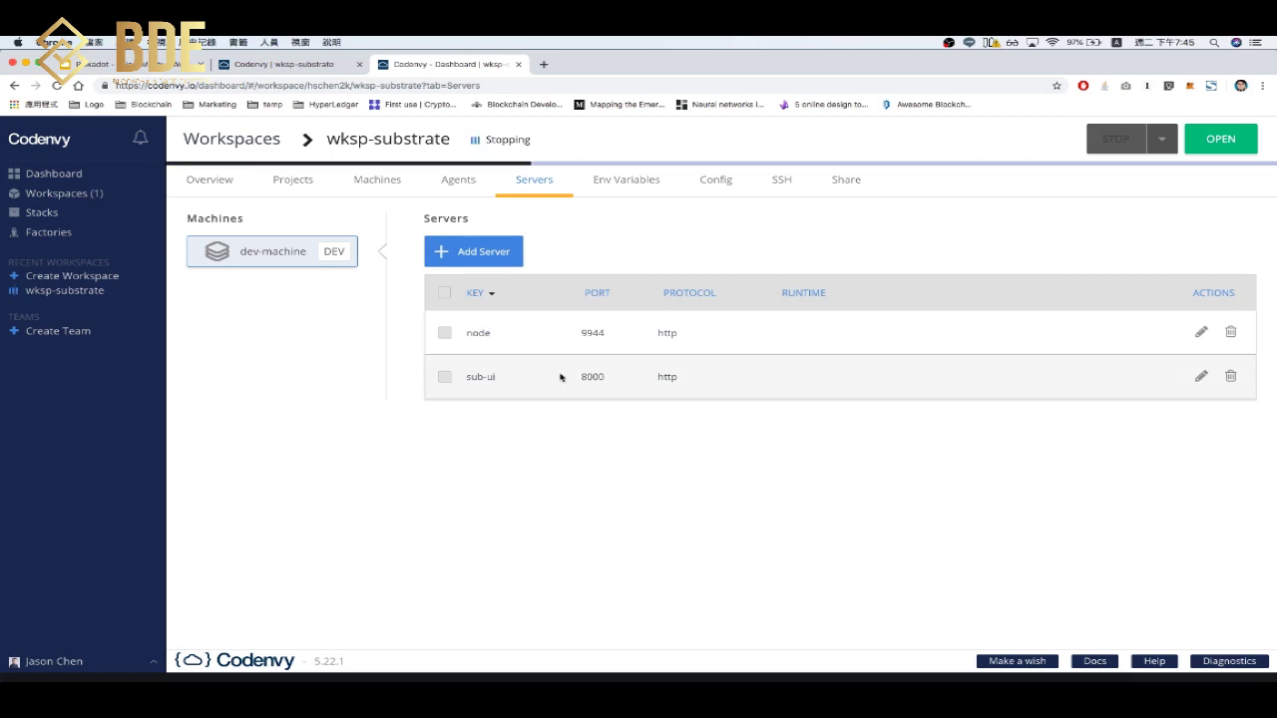
Check the startup output of wksp-substrate, and view slide 14, "雲端開發環境", in the Google Slides presentation.
click(310, 68)
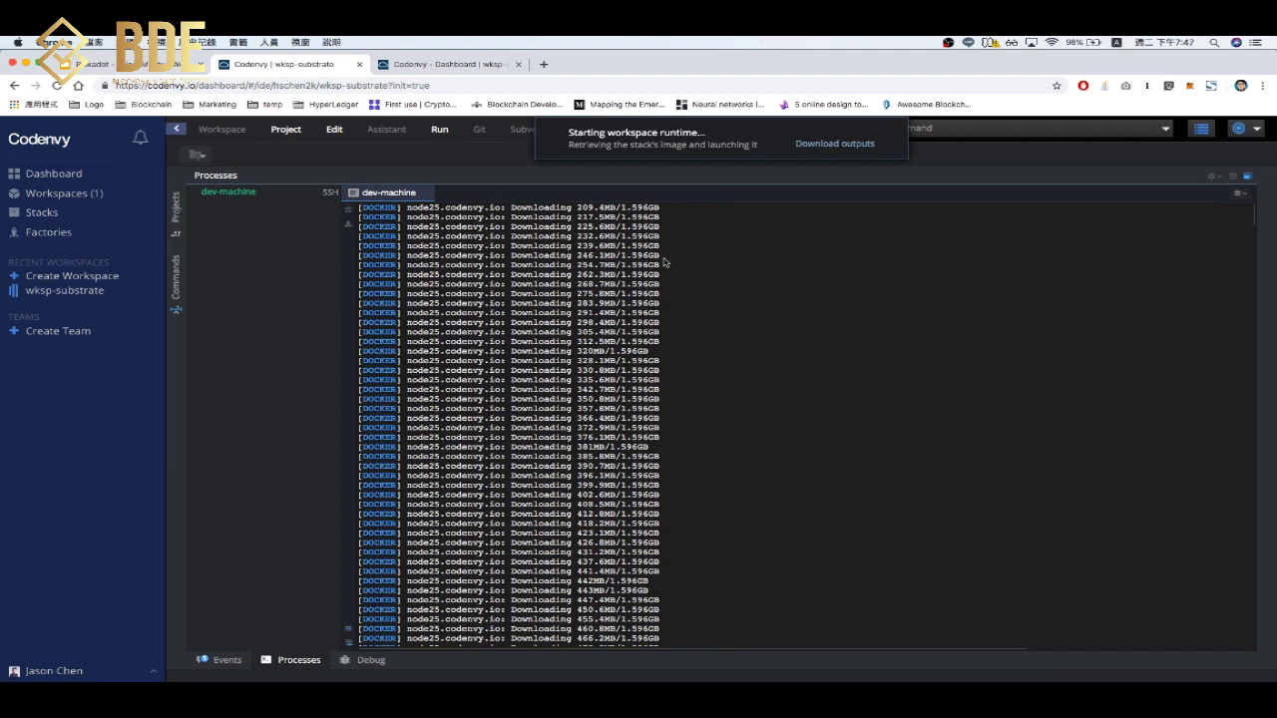
click(143, 66)
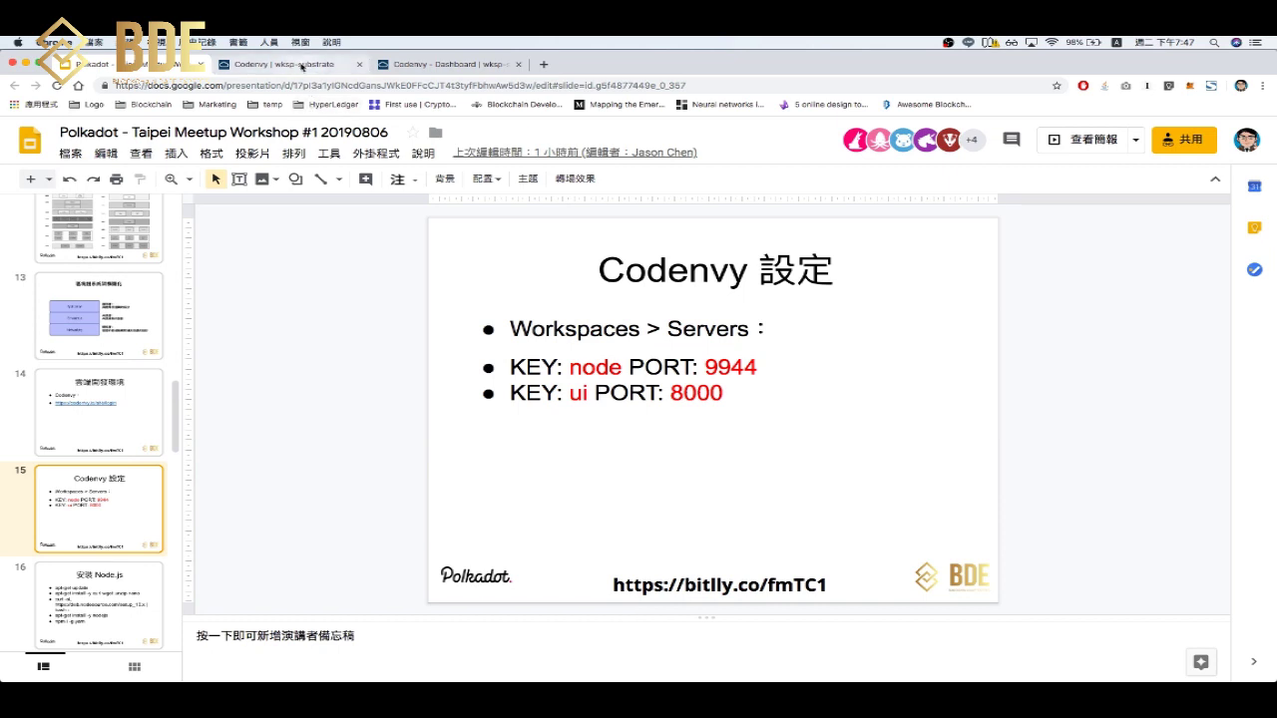
click(301, 66)
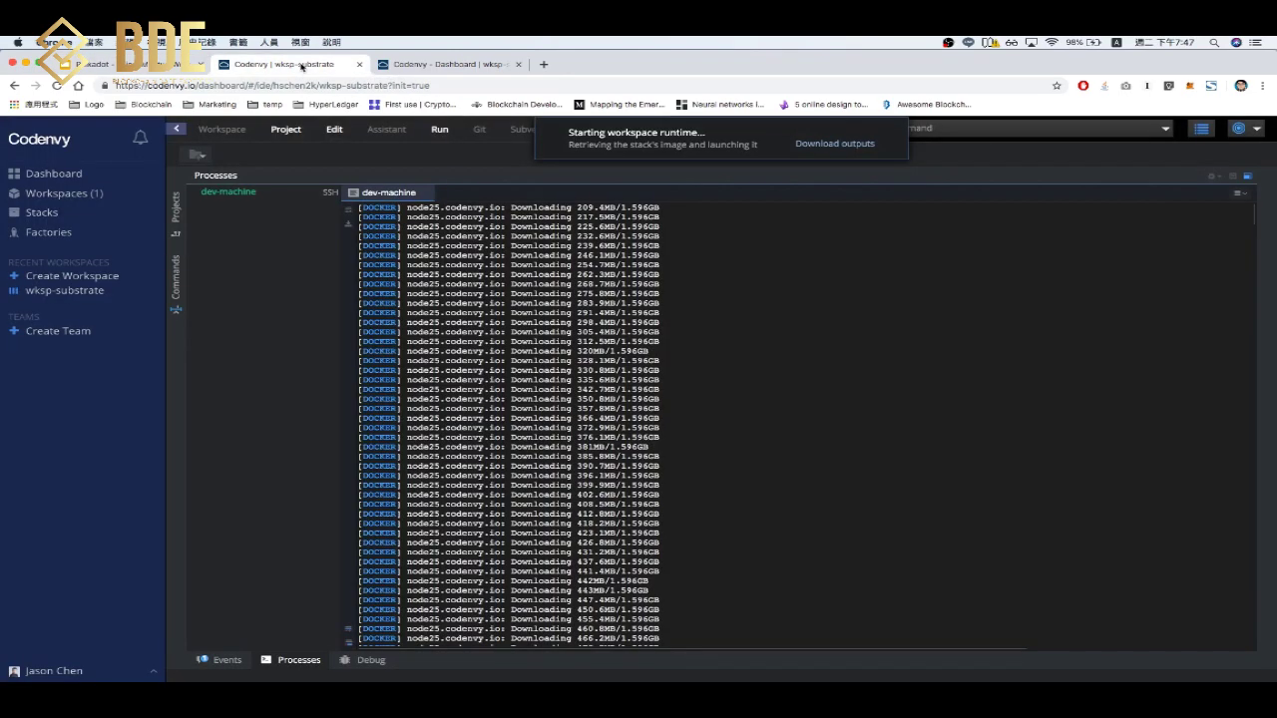
click(149, 70)
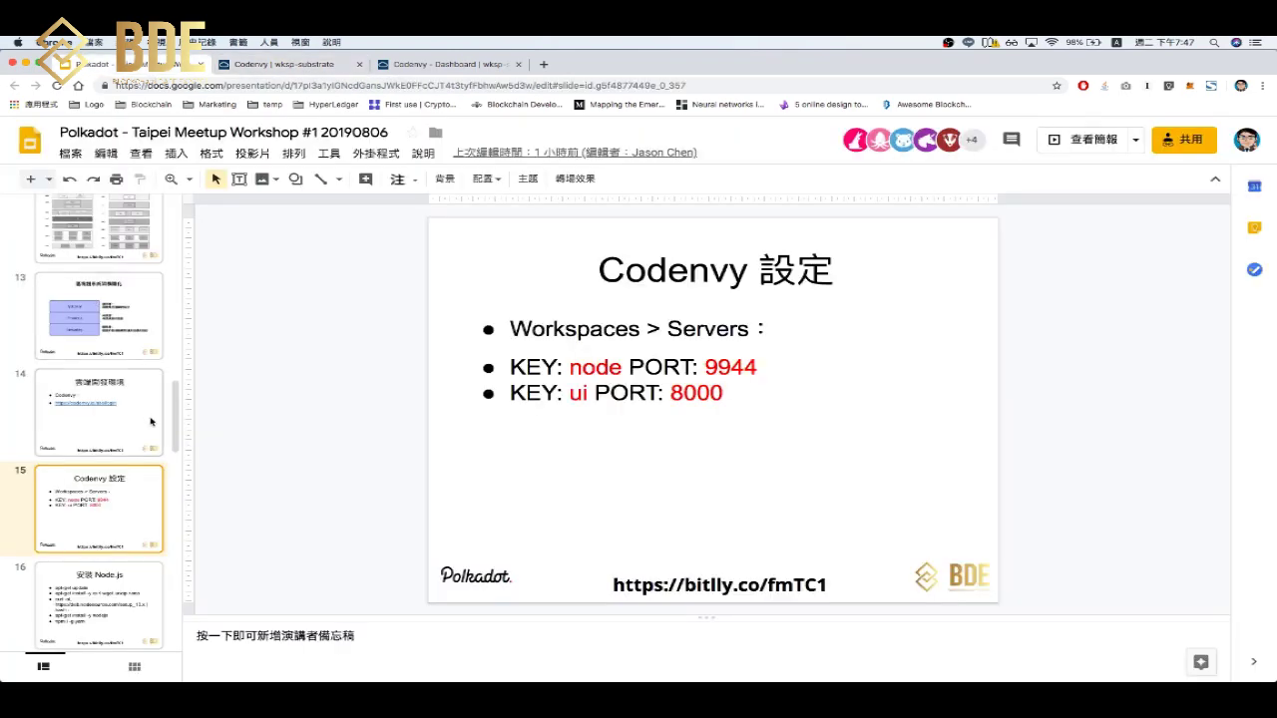
click(119, 422)
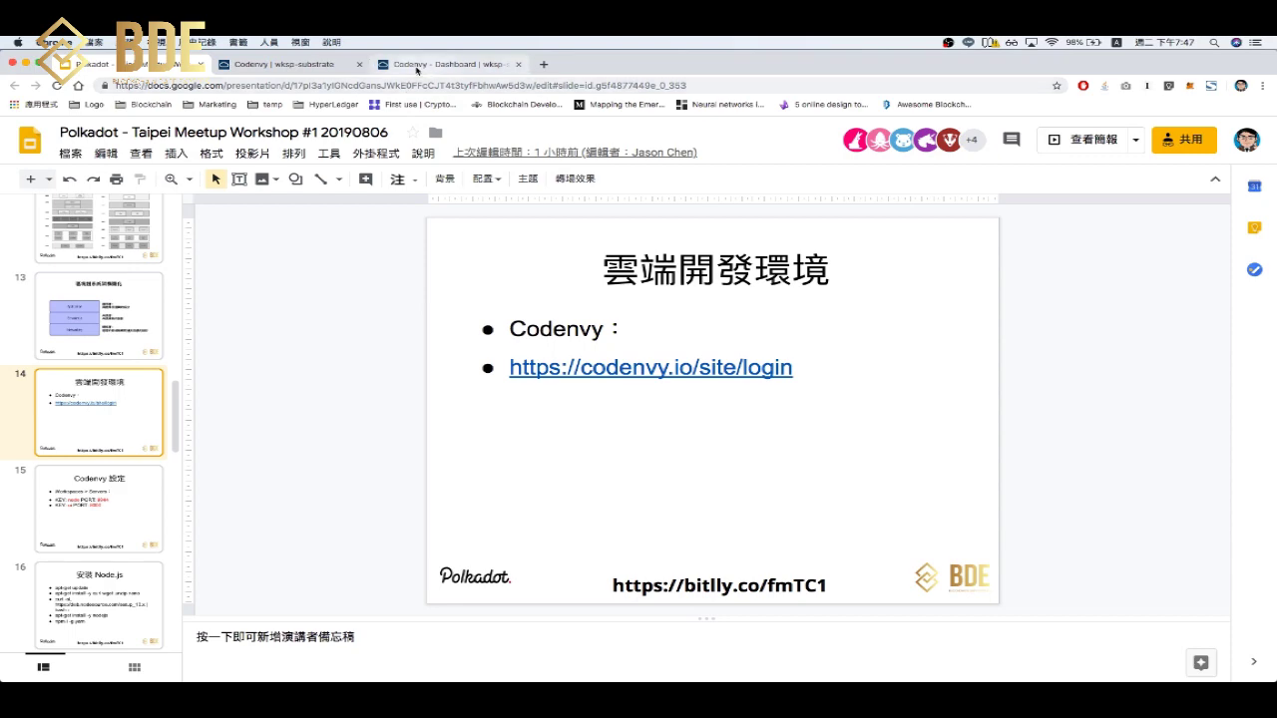
click(300, 72)
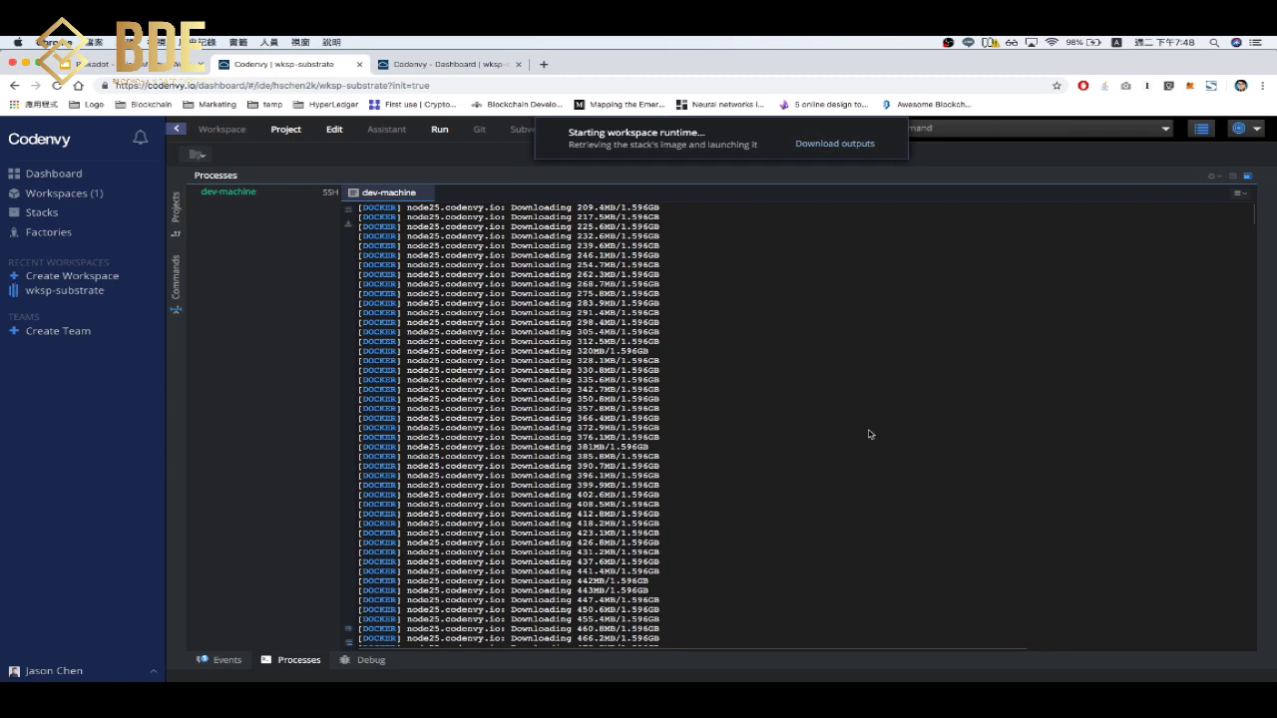
Search Google for dockerhub in a new browser tab and open the Docker Hub site.
click(544, 65)
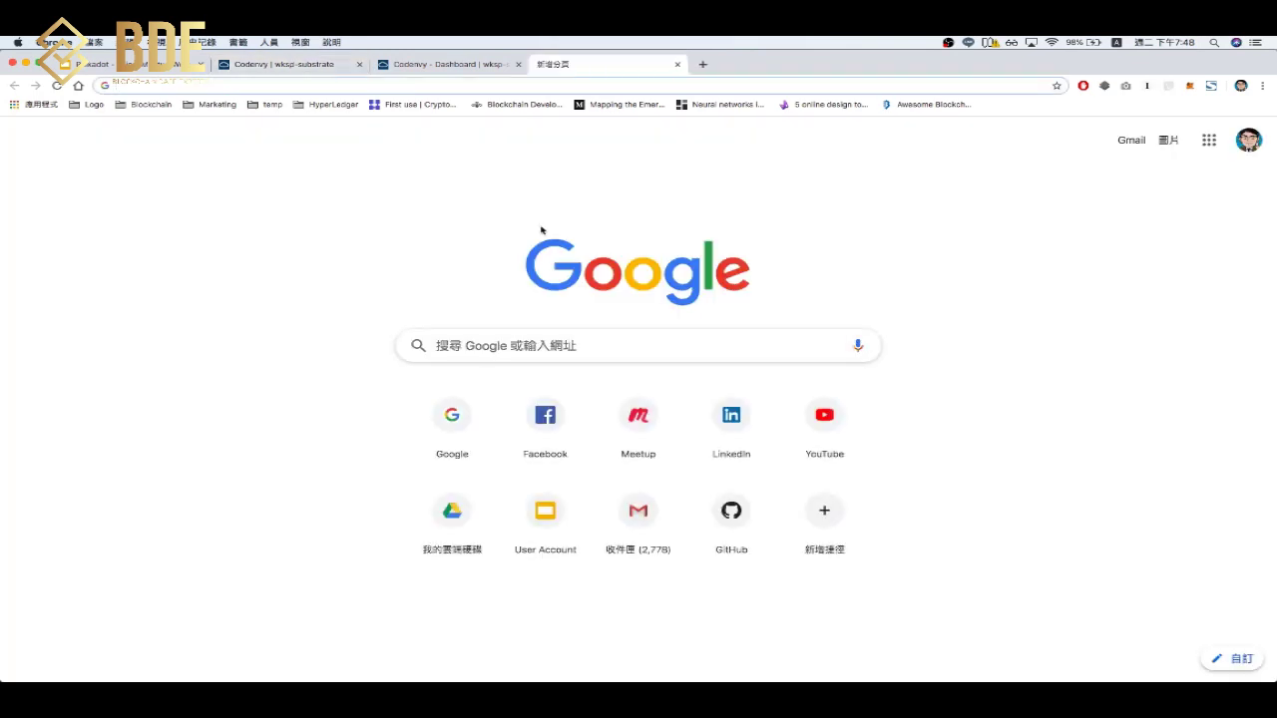
text(dock)
key(Return)
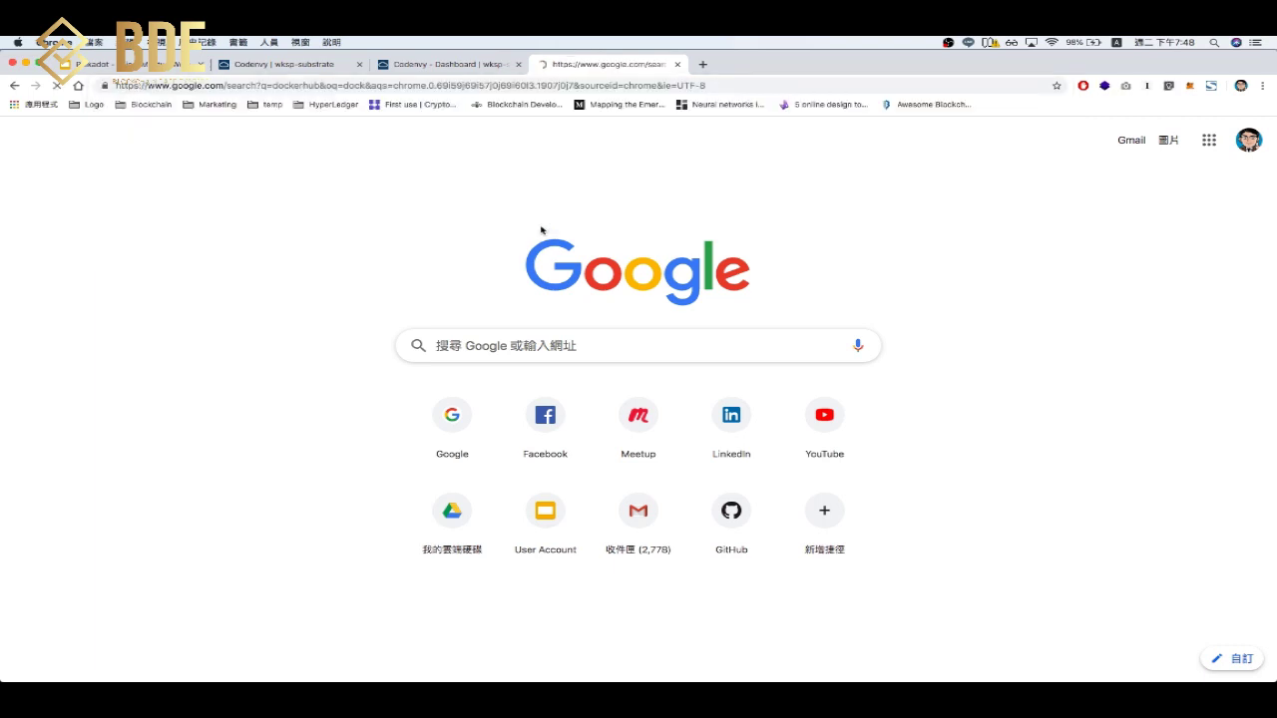
click(183, 260)
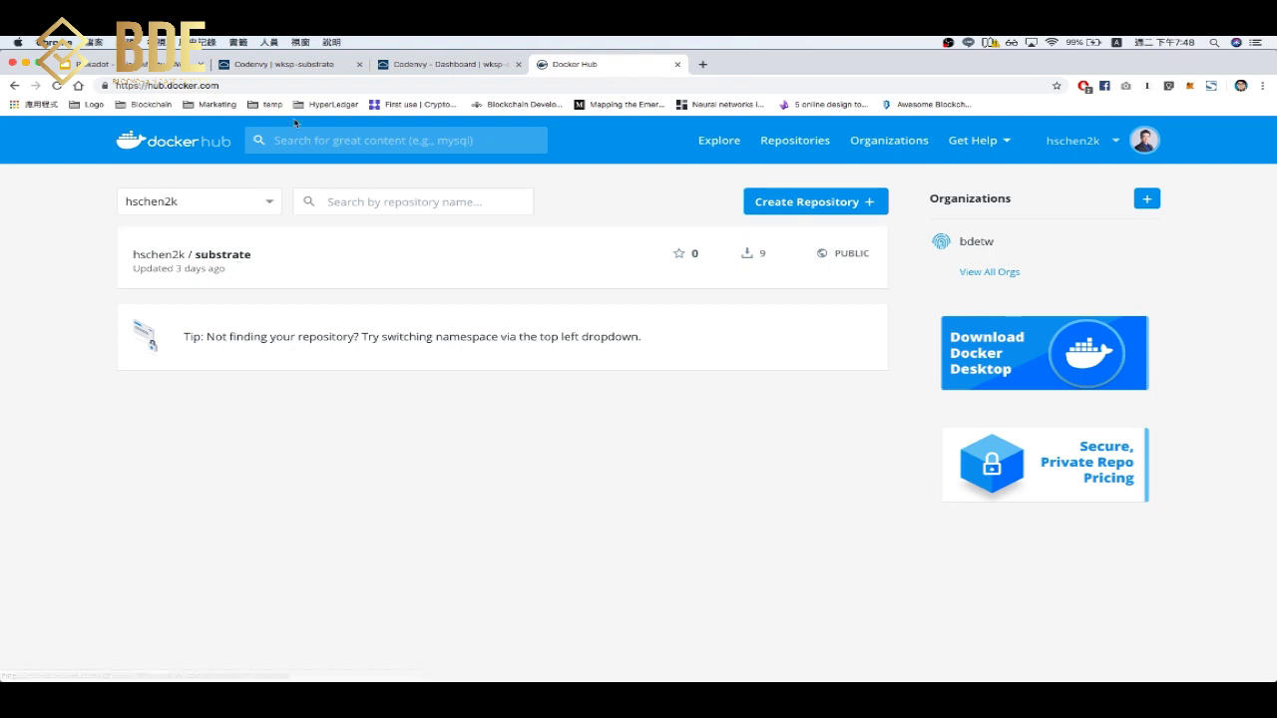
Return to the wksp-substrate workspace in Codenvy, maximize the Processes panel, and activate its terminal.
click(289, 66)
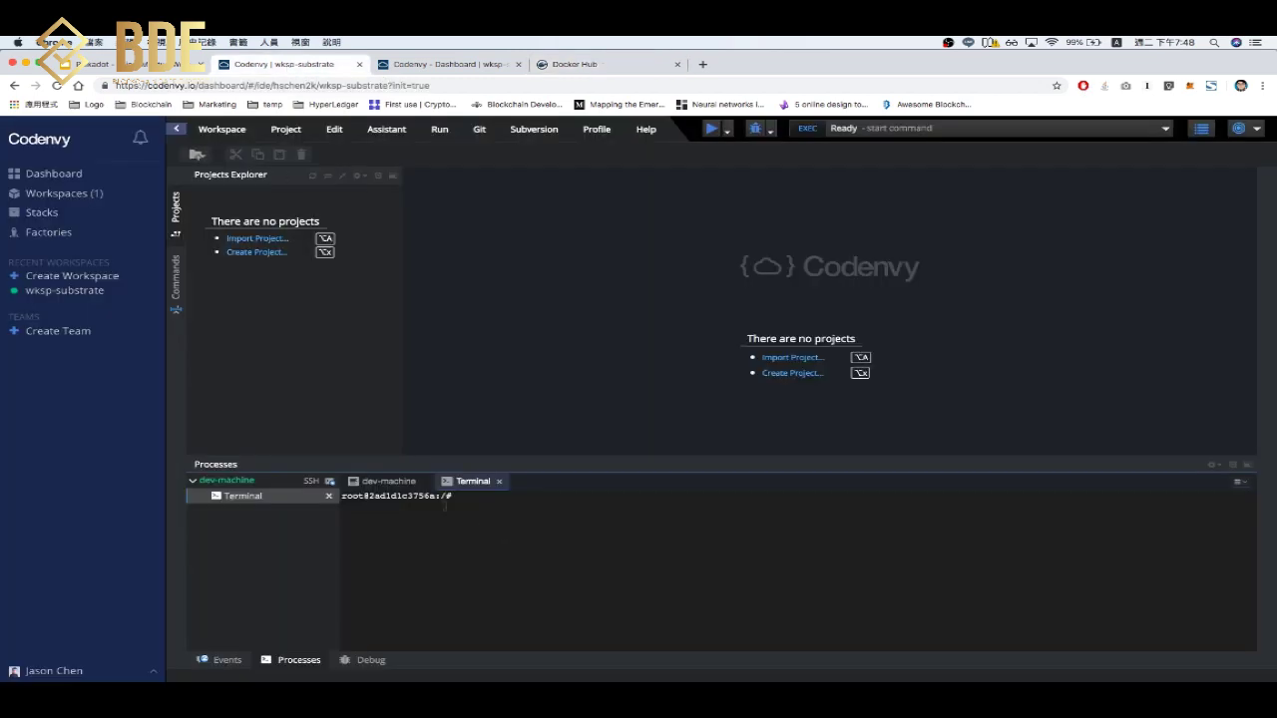
click(1246, 467)
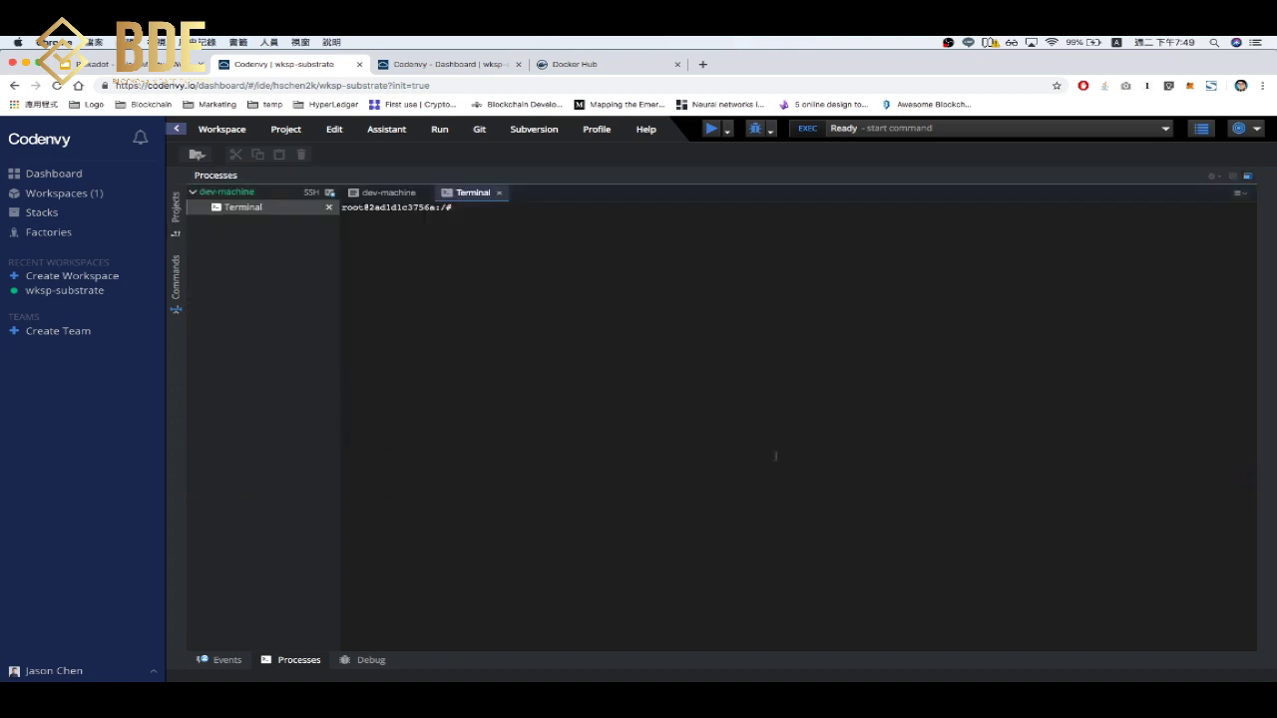
click(556, 308)
Copy "apt-get update" from slide 16, "安裝 Node.js", and run it in the Codenvy terminal.
click(157, 72)
scroll(127, 524, down, 2)
click(129, 535)
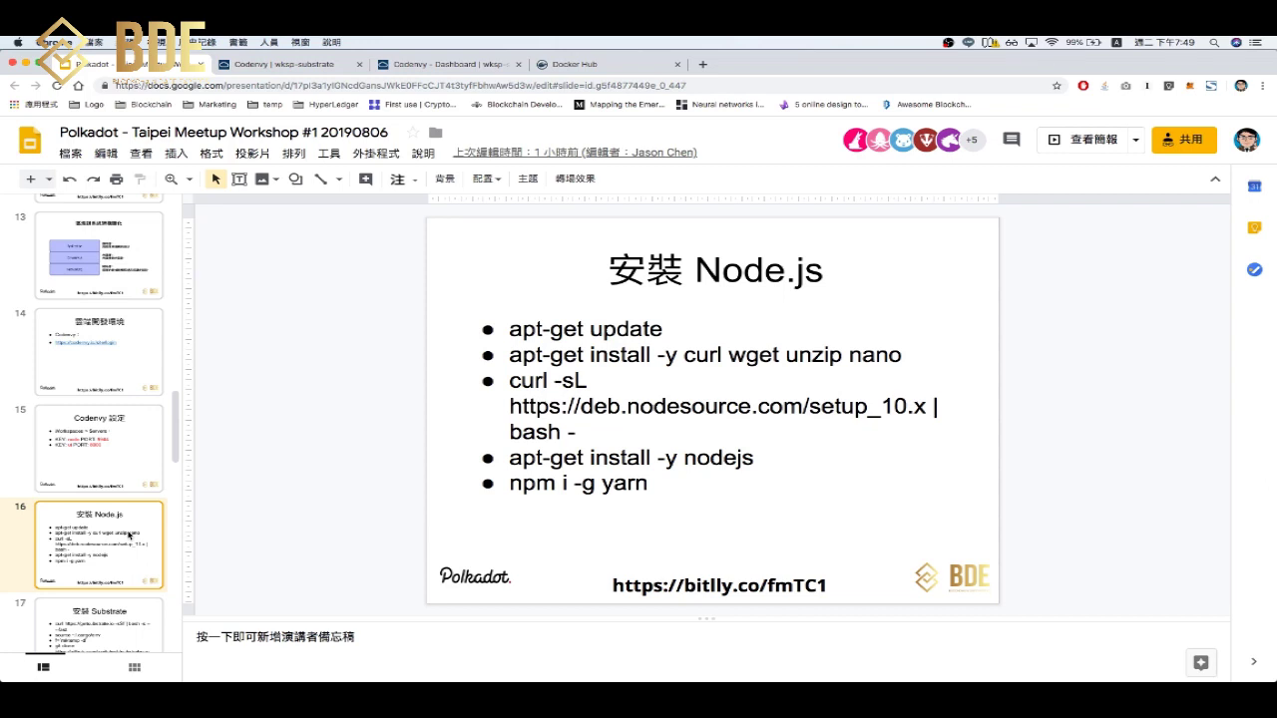
drag(511, 332, 662, 328)
key(super+c)
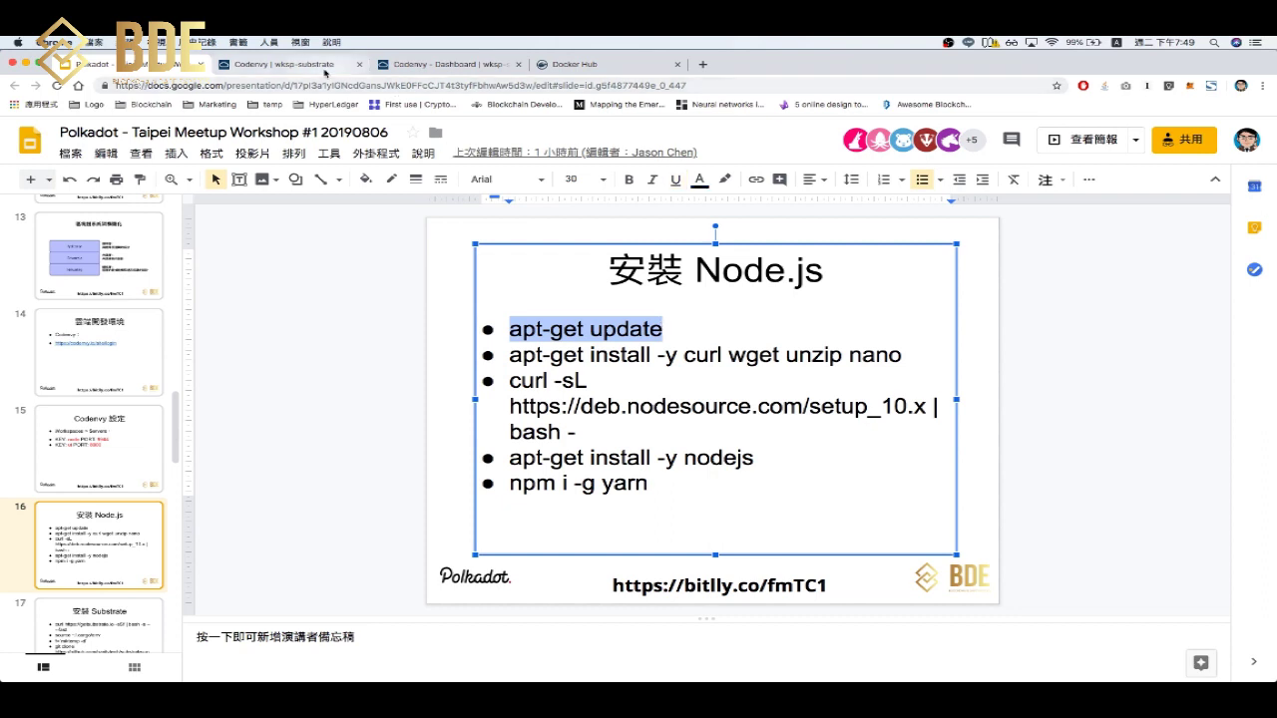
click(325, 66)
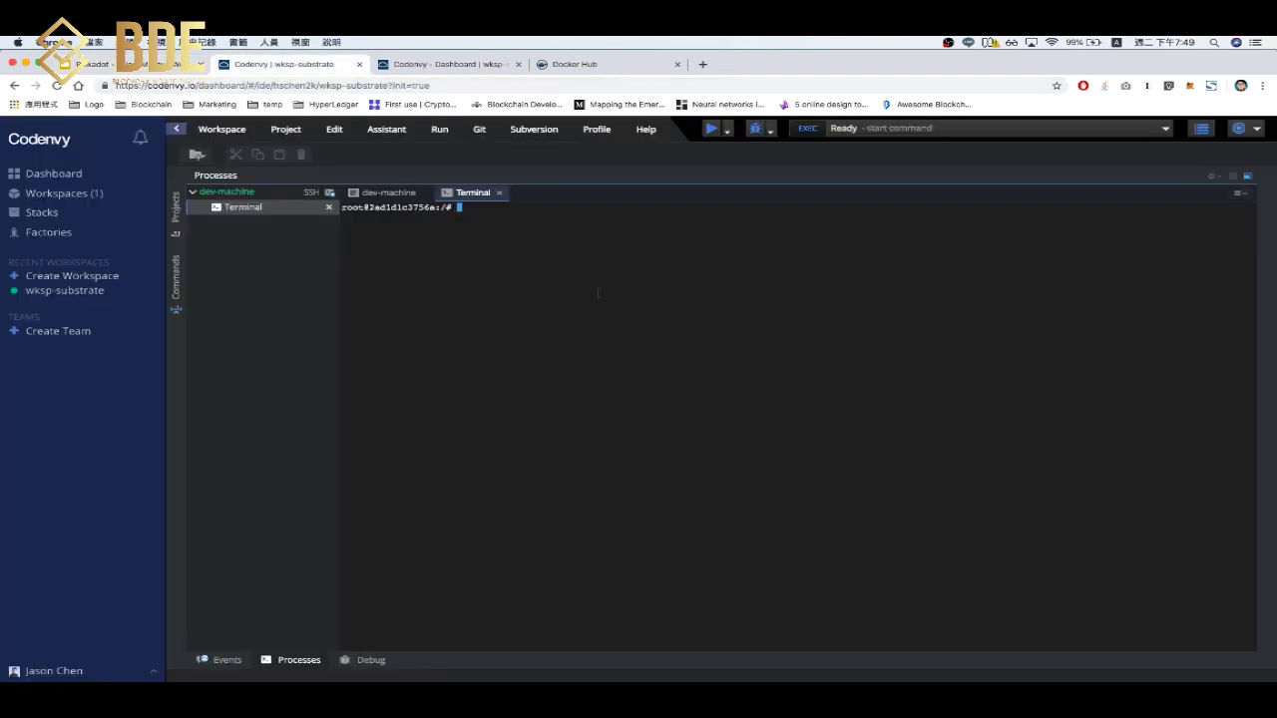
key(super+v)
key(Return)
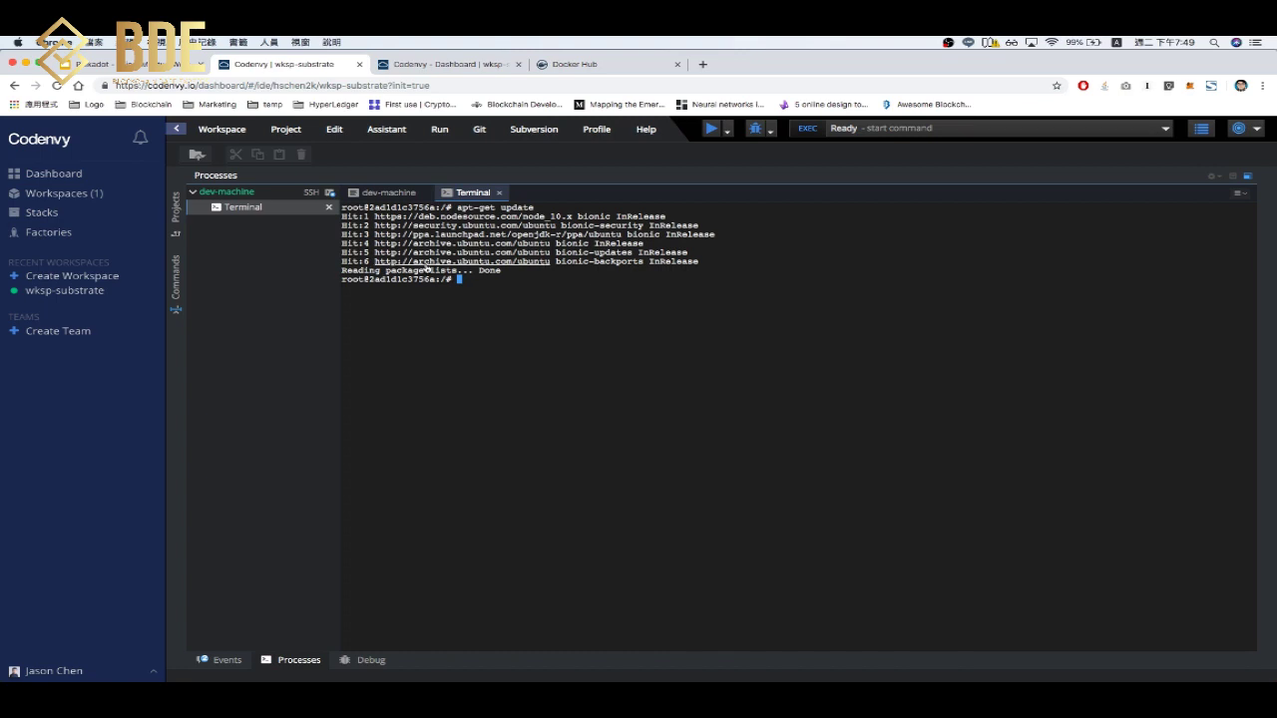
Copy "apt-get install -y curl wget unzip nano" from the Node.js slide and run it in the Codenvy terminal.
click(157, 72)
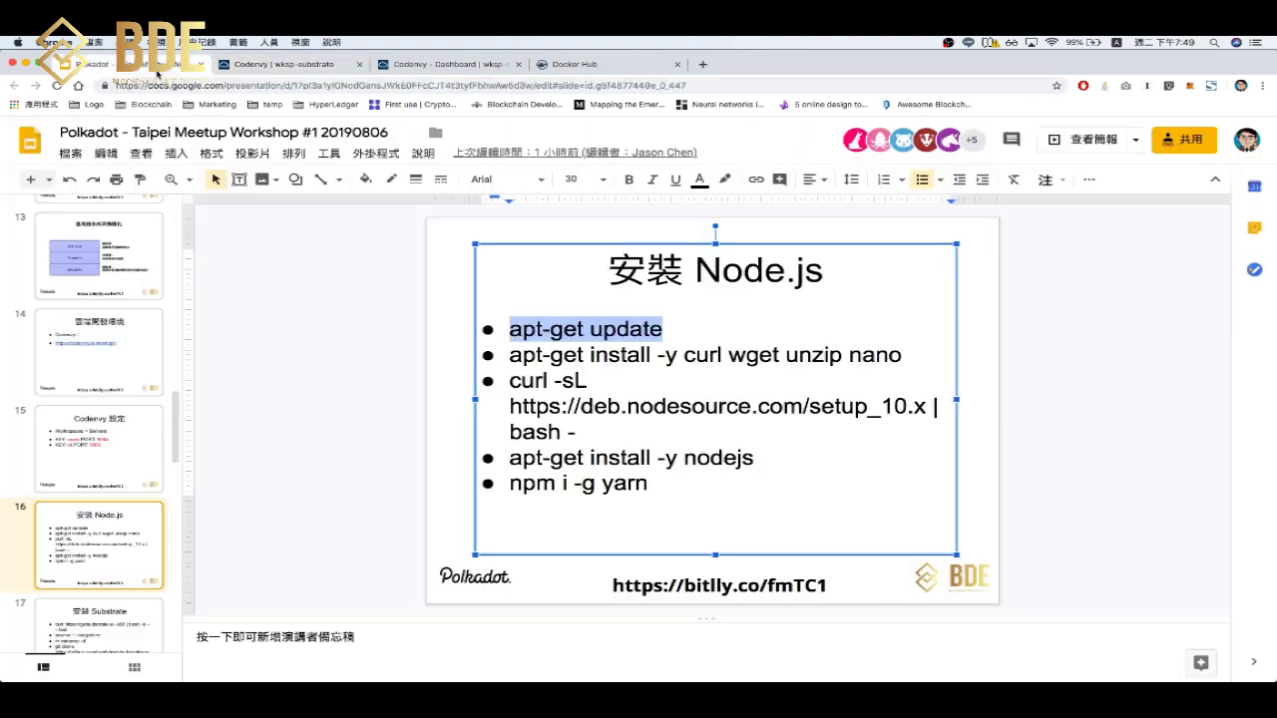
drag(510, 356, 895, 355)
key(super+c)
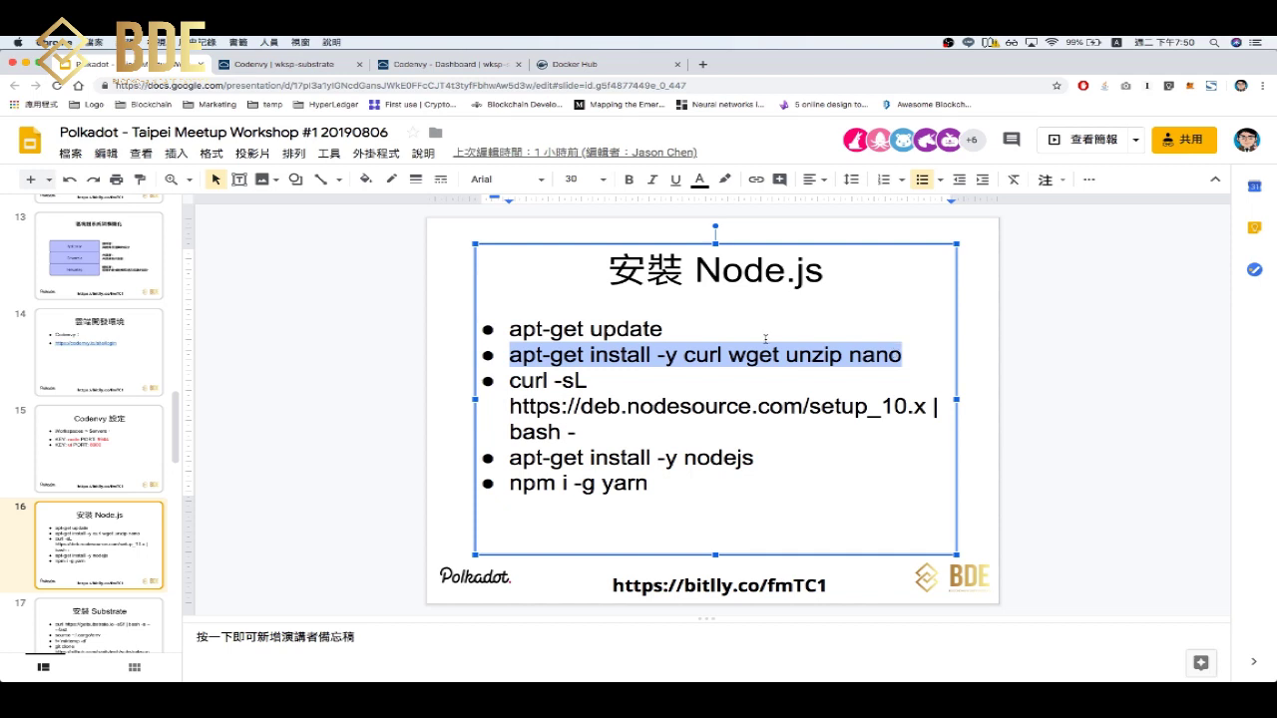
click(315, 68)
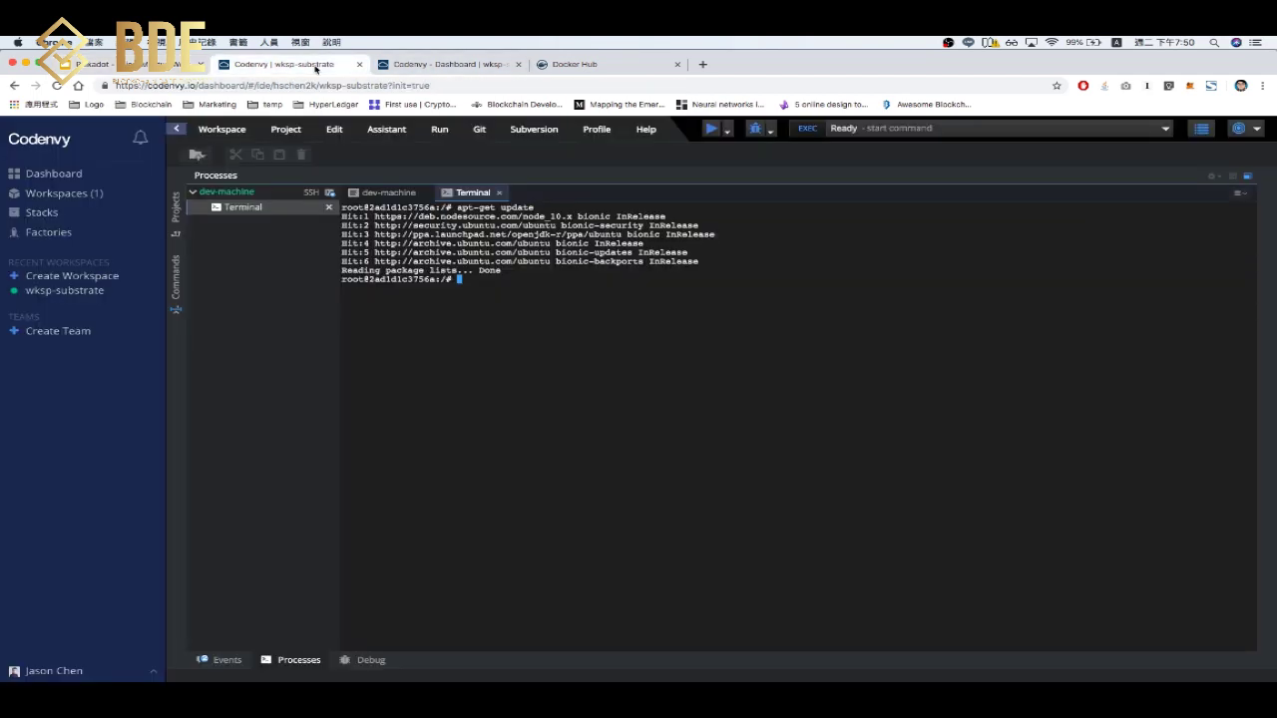
key(super+v)
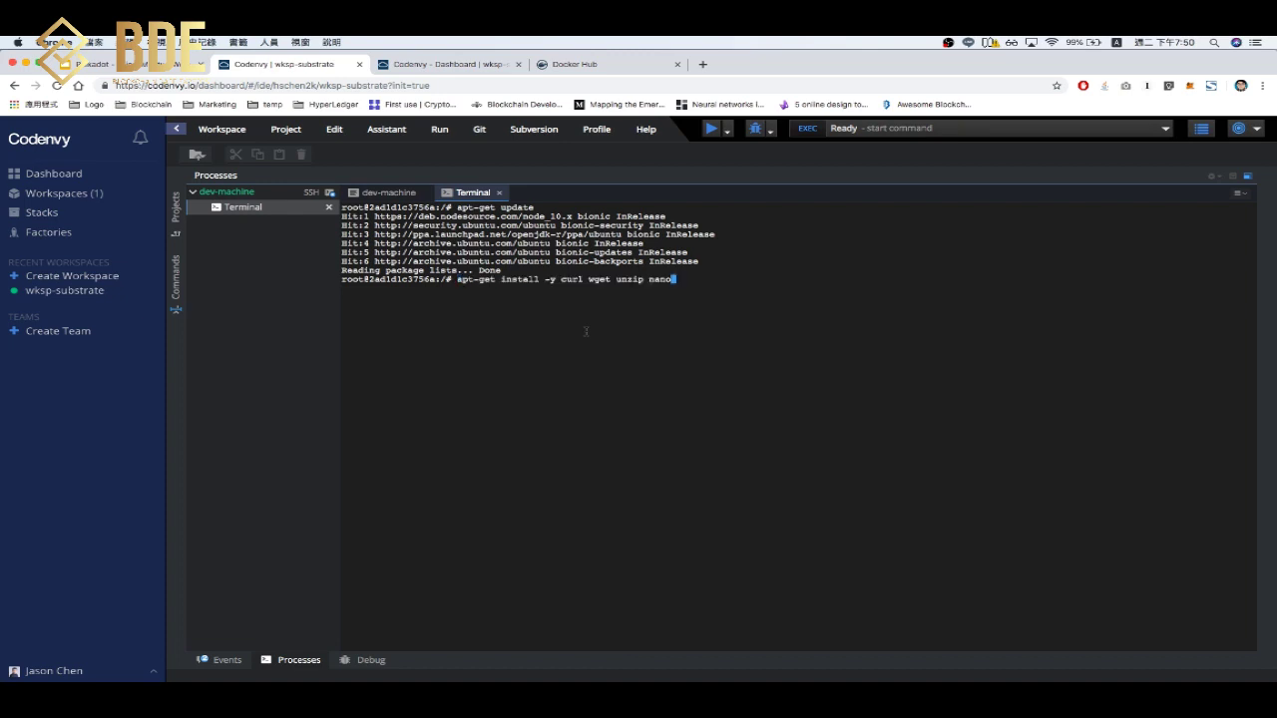
key(Return)
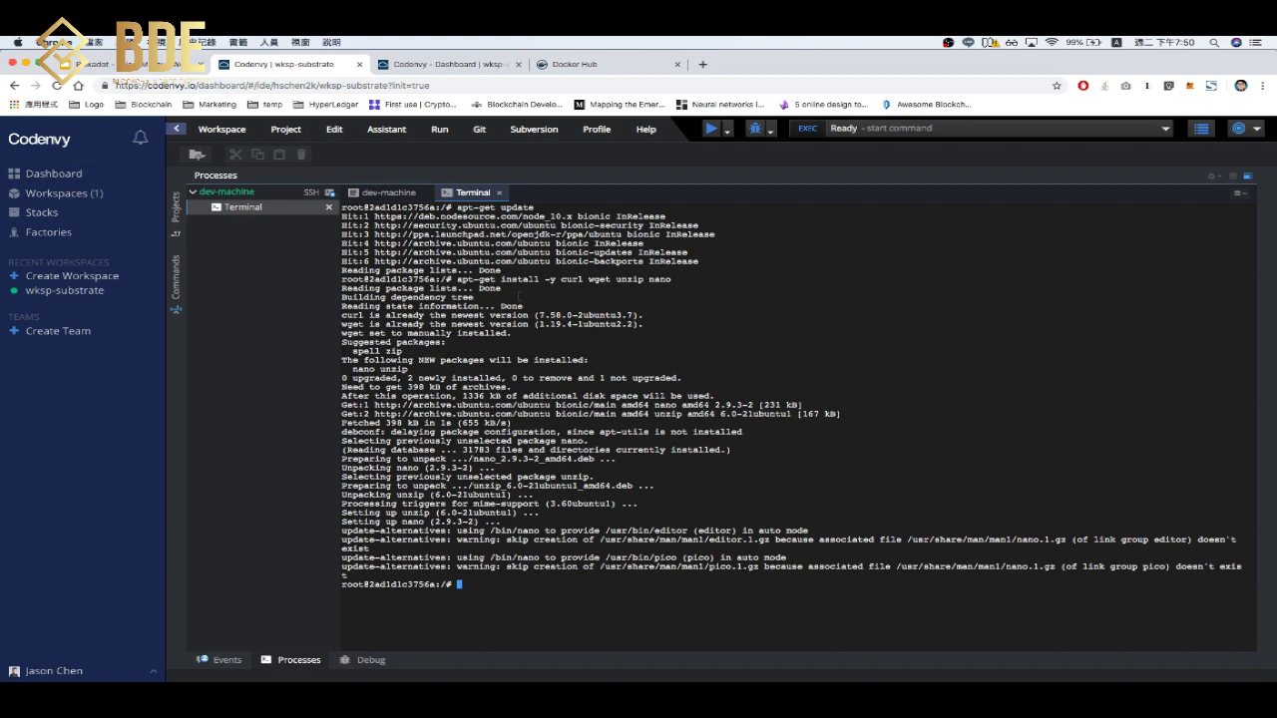
click(147, 66)
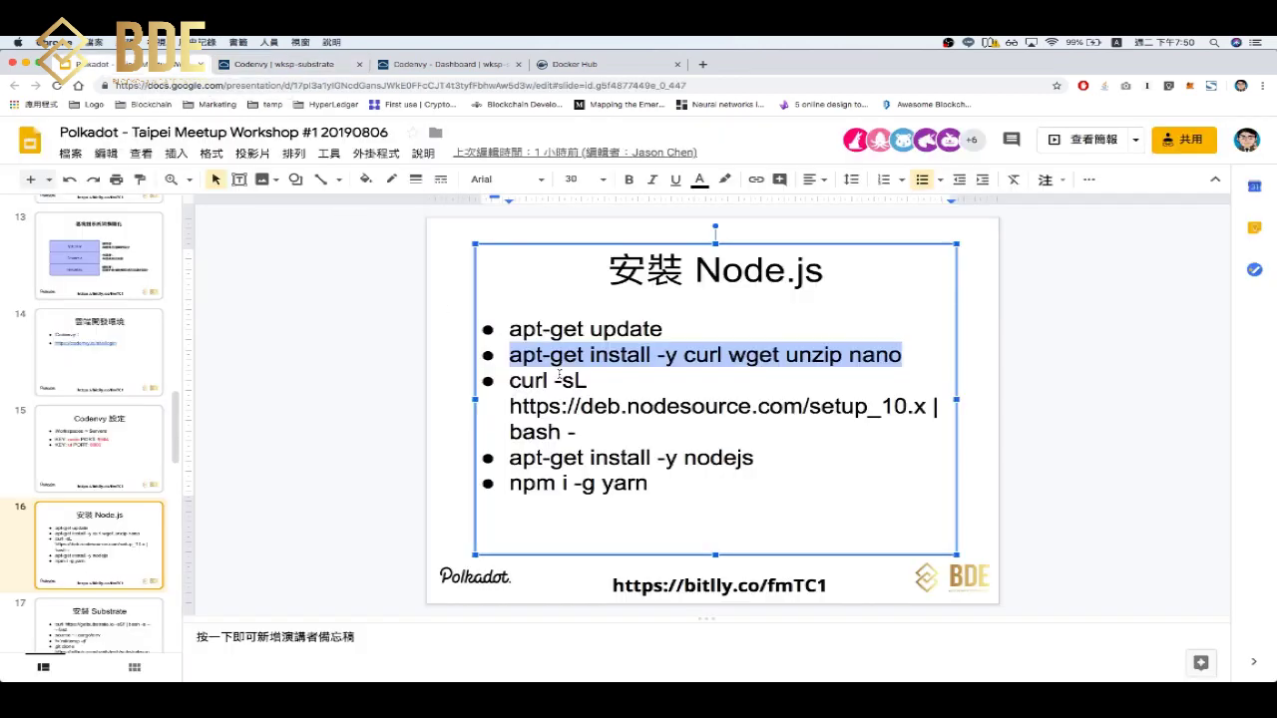
drag(511, 379, 585, 427)
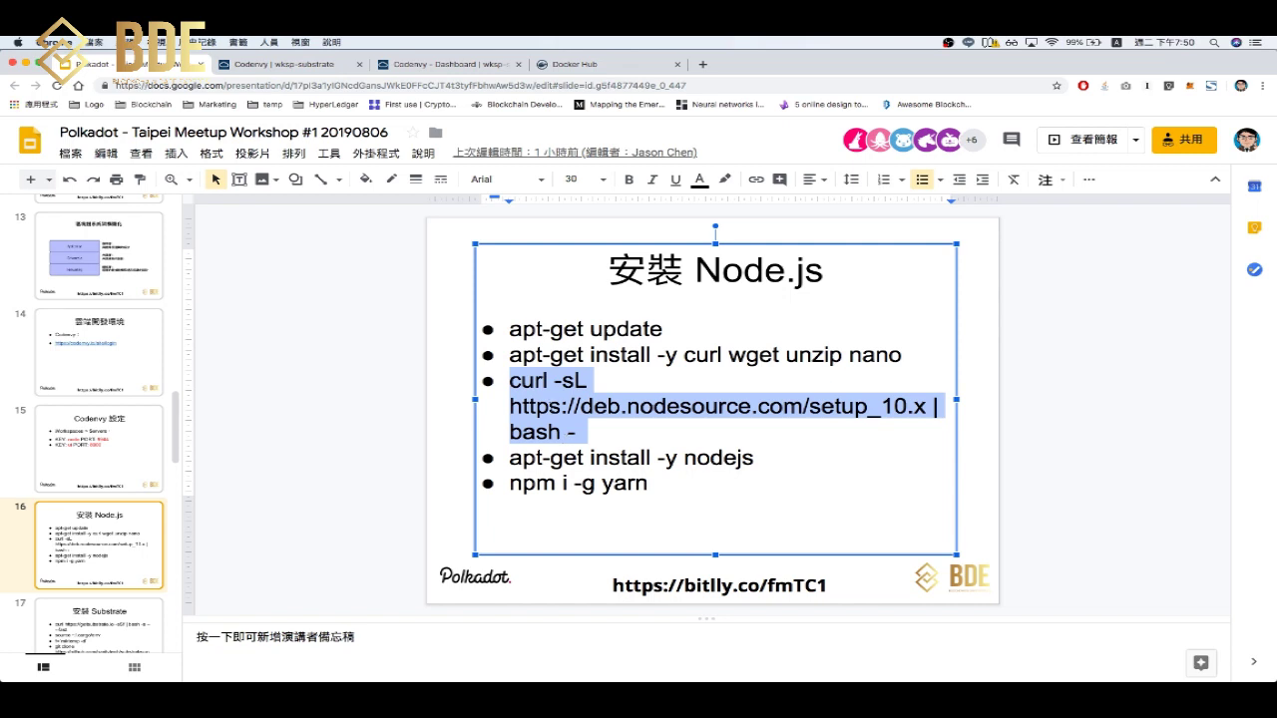
right_click(549, 403)
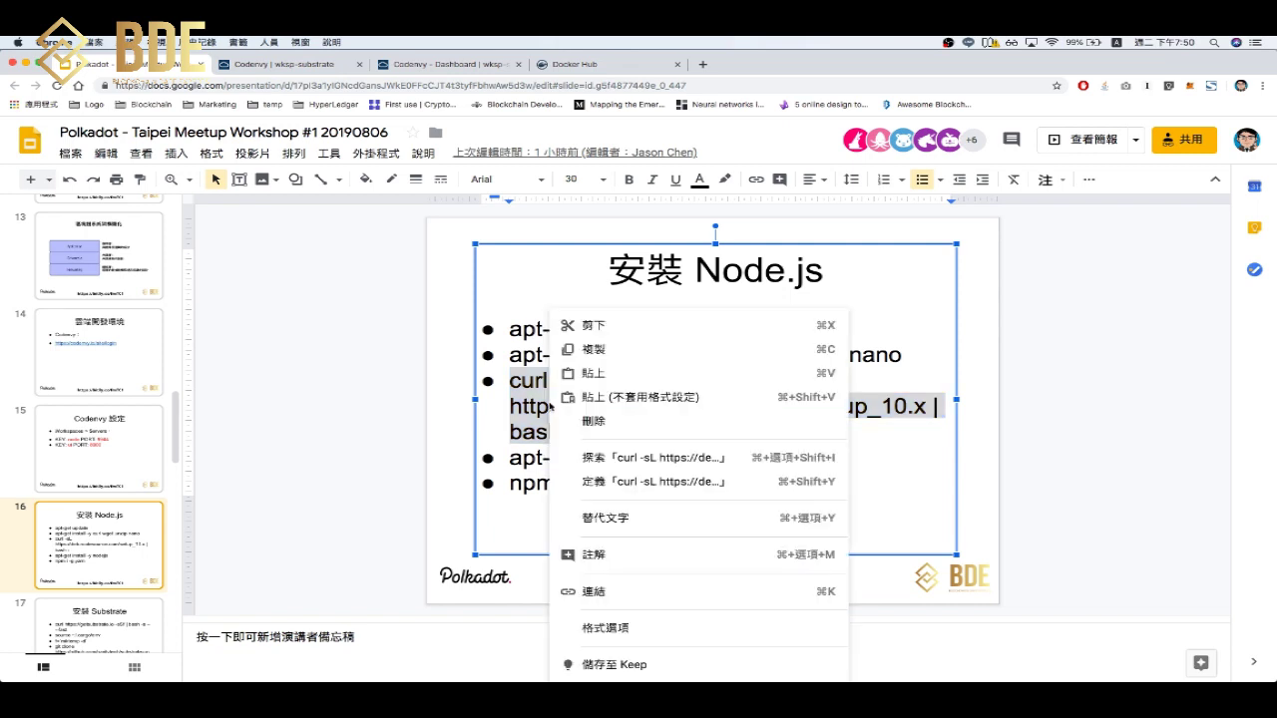
click(584, 346)
click(318, 65)
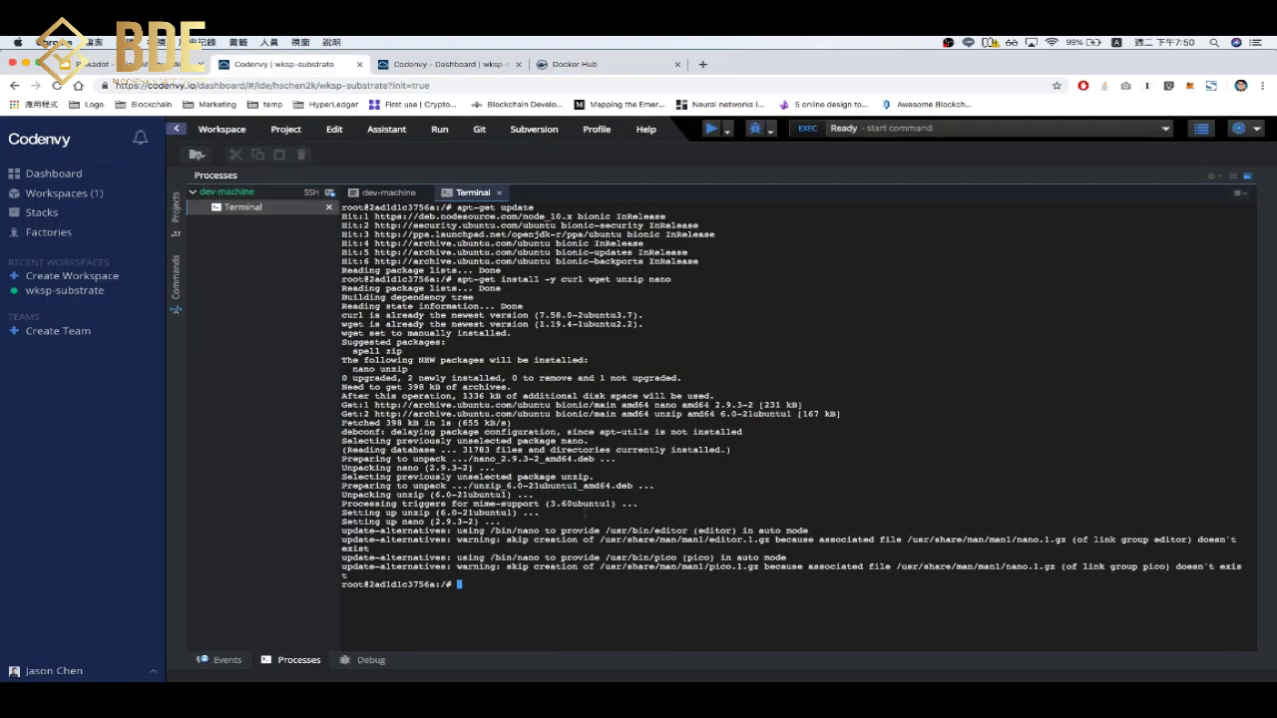
key(super+v)
key(Return)
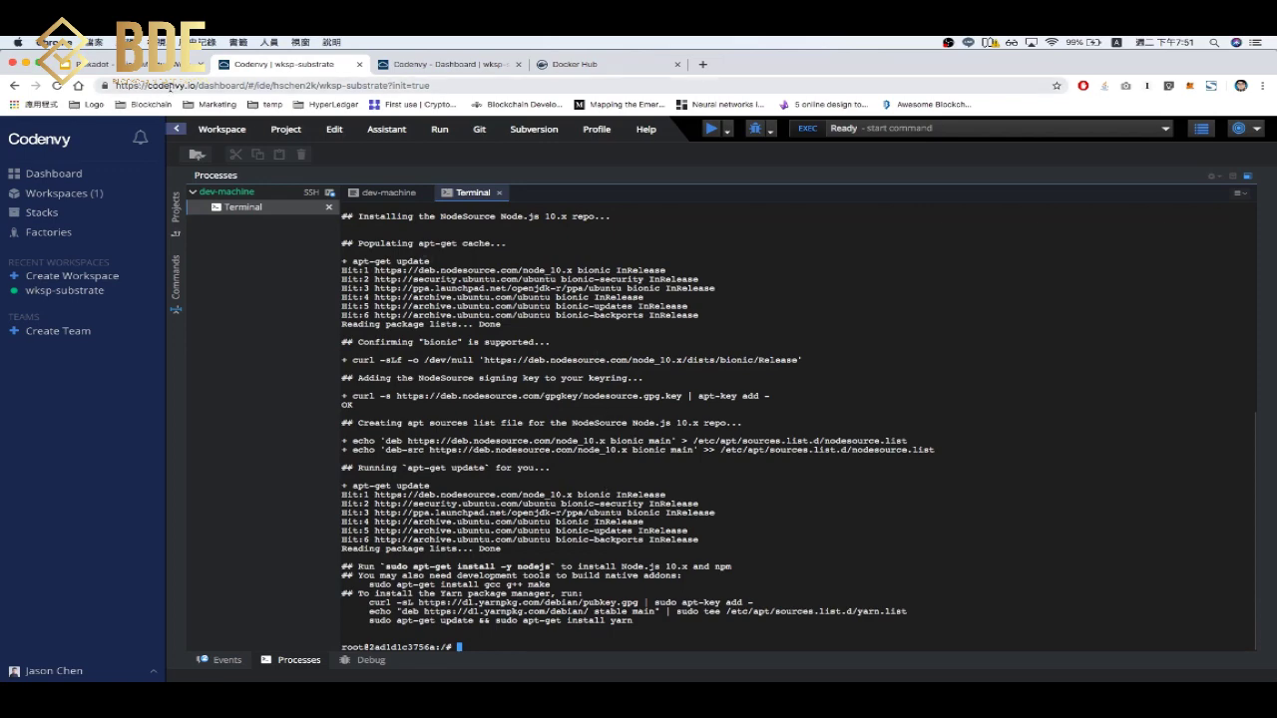
click(150, 64)
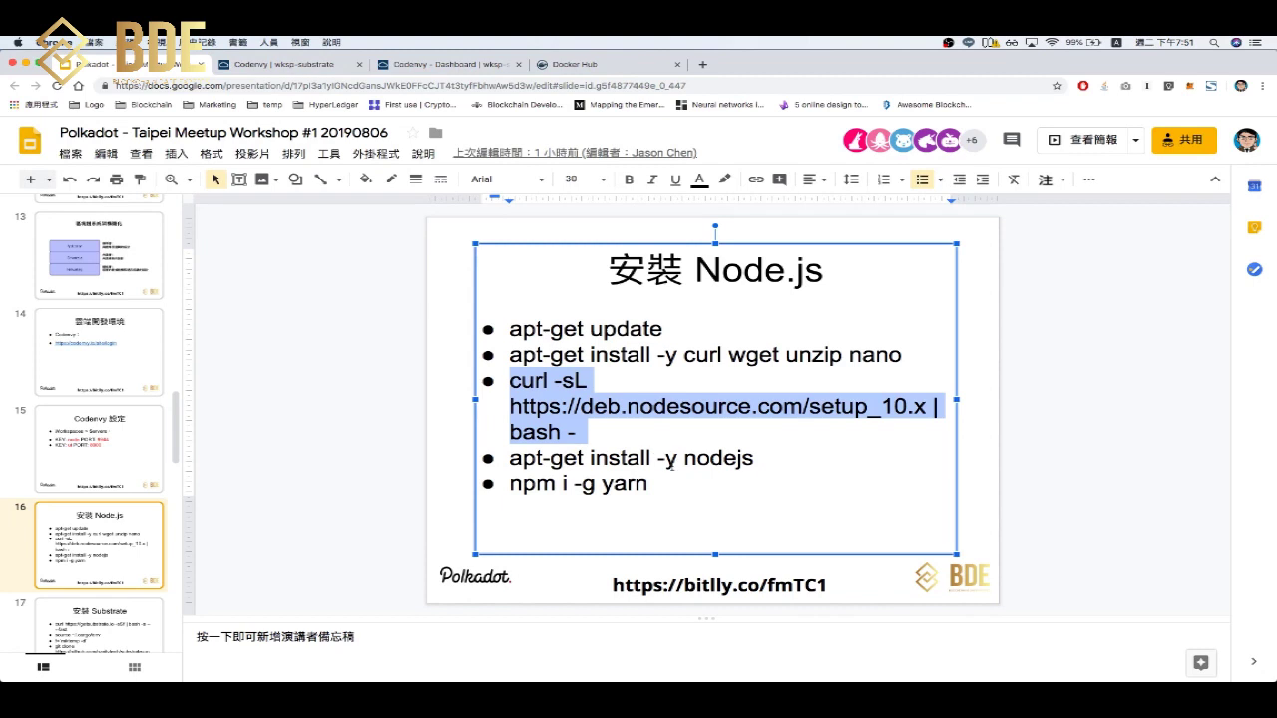
drag(510, 458, 755, 454)
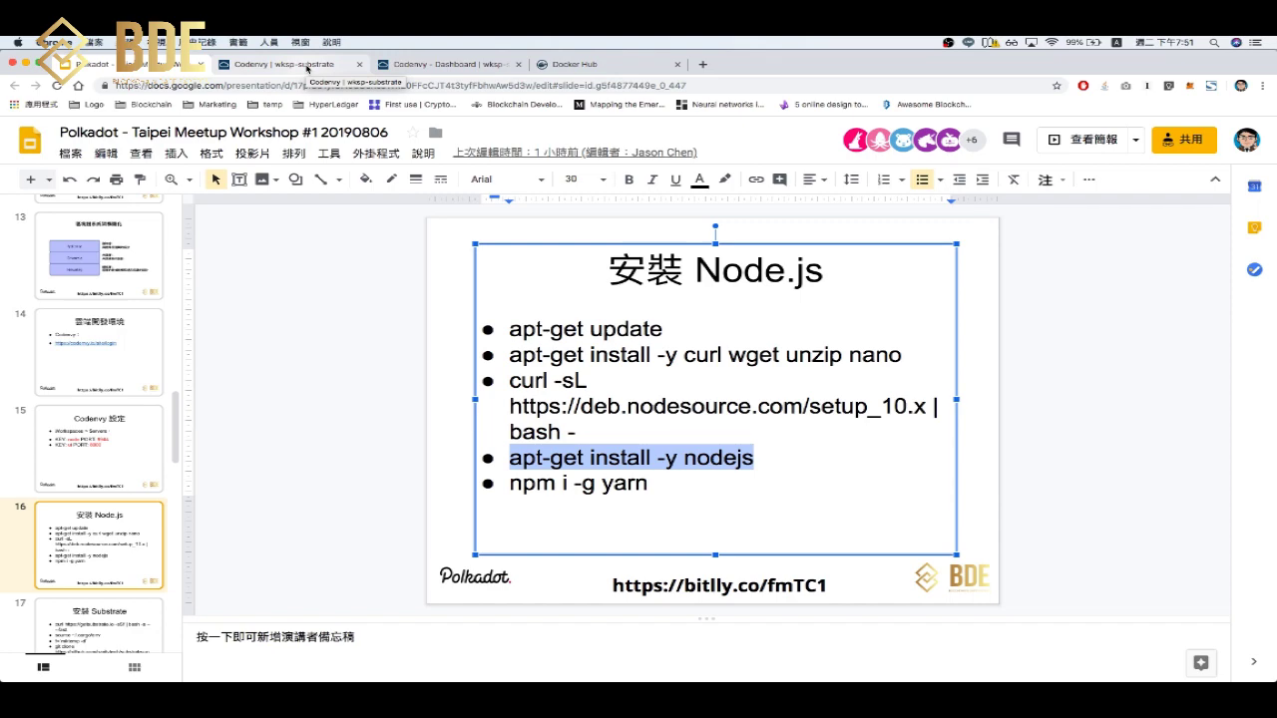
click(306, 68)
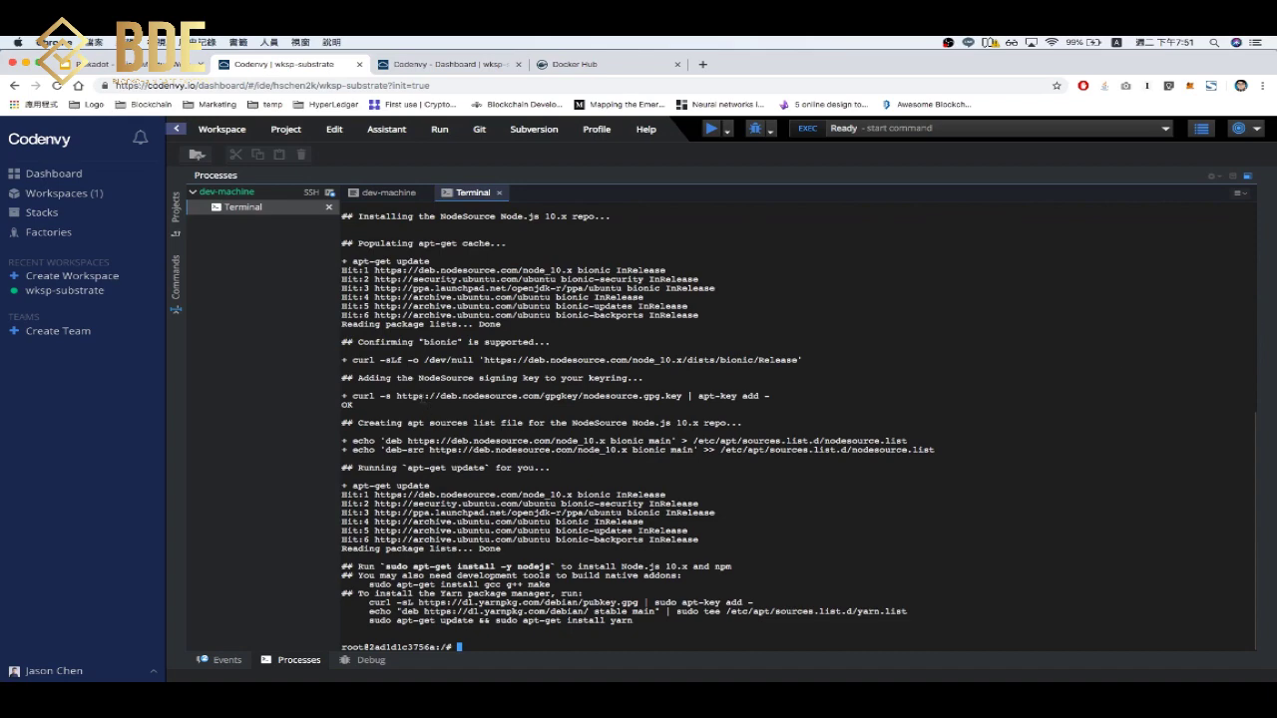
Insert "sudo " before "apt-get install -y nodejs" on slide 16, "安裝 Node.js", in Google Slides.
key(super+1)
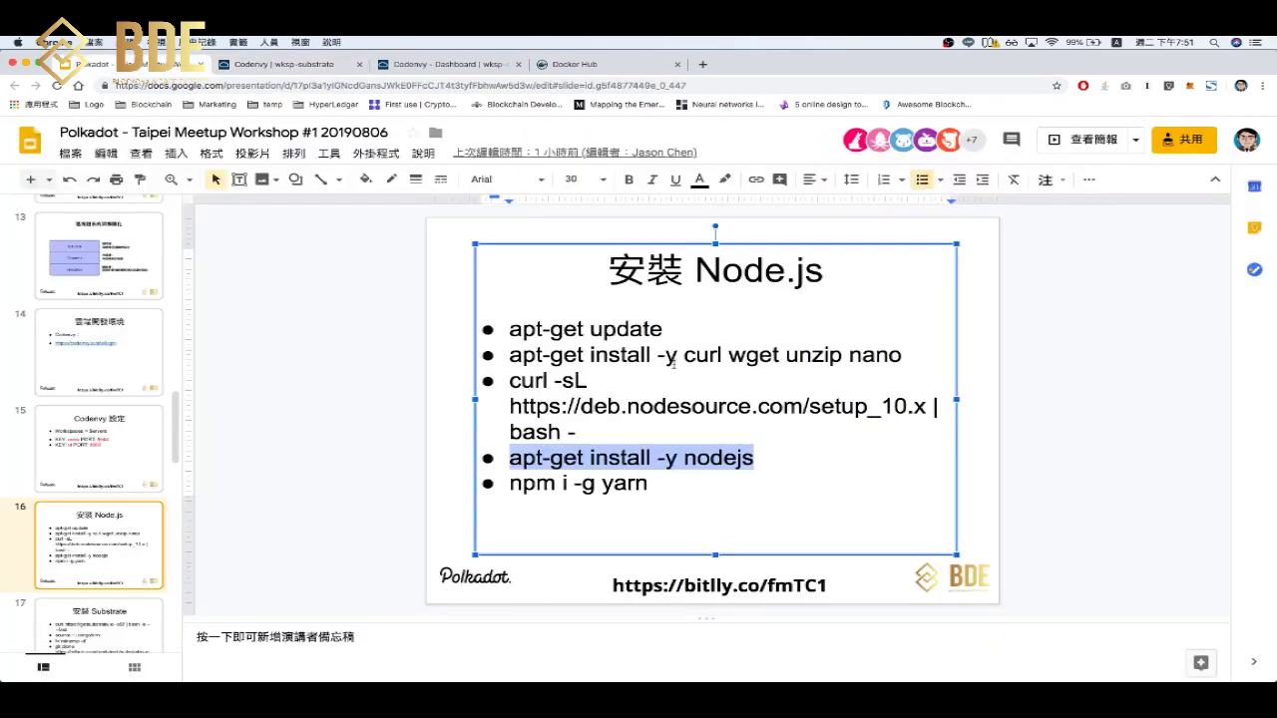
click(776, 458)
key(Left)
key(Left)
key(Left)
key(Left)
key(Left)
key(Left)
key(Left)
key(Left)
key(Left)
key(Left)
key(Left)
key(Left)
key(Left)
key(Left)
key(Left)
key(Left)
key(Left)
key(Left)
key(Left)
key(Left)
key(Left)
key(Left)
key(Left)
key(Left)
key(Left)
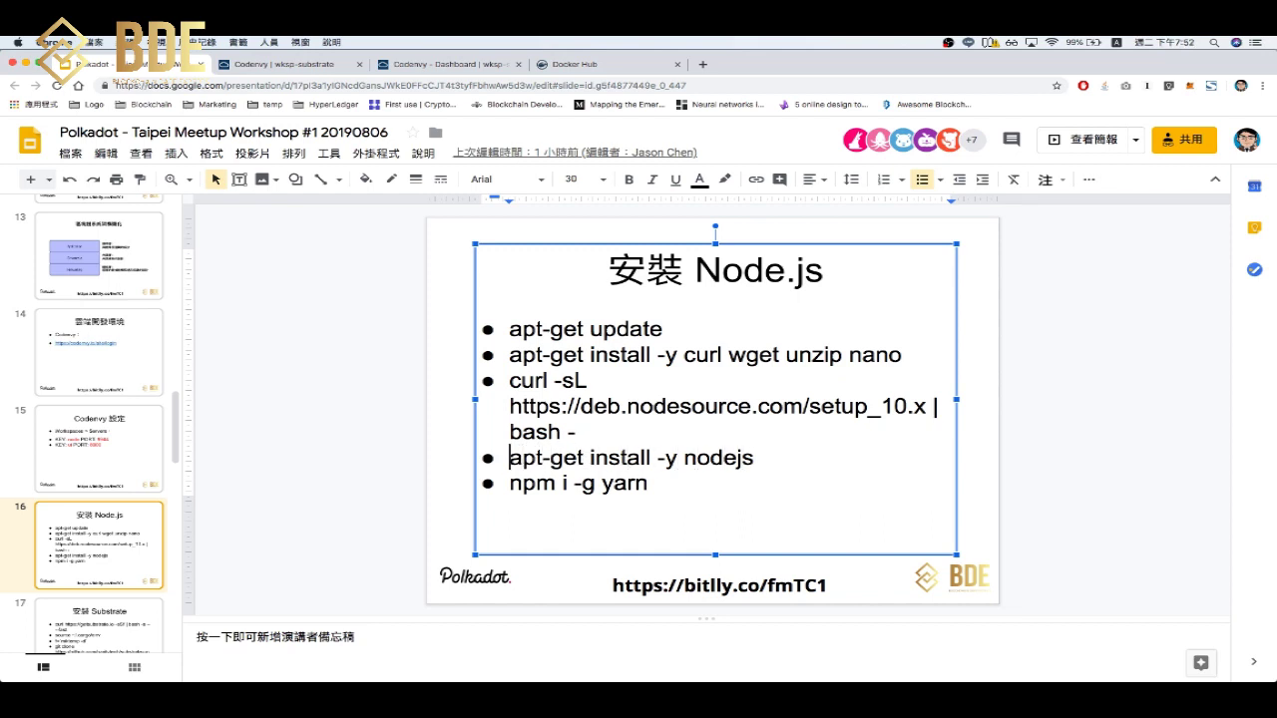
text(sudo)
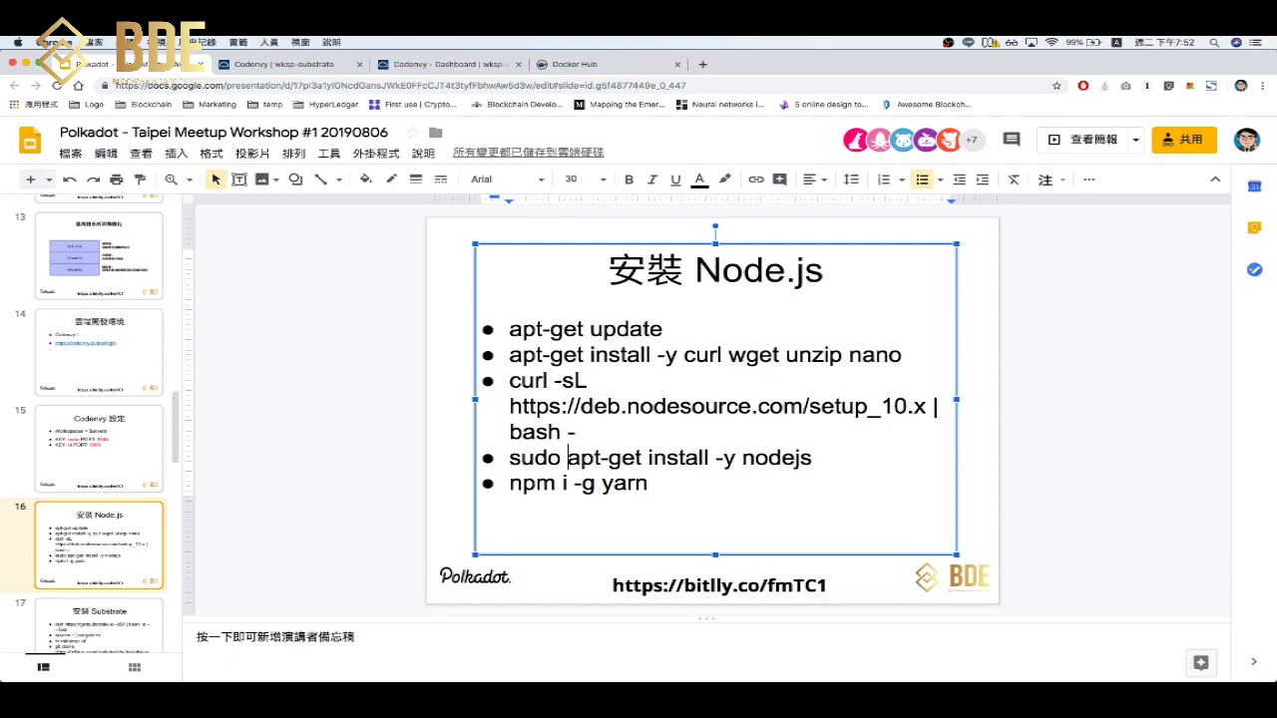
Remove the "sudo " prefix from the nodejs install command on the Node.js slide.
key(BackSpace)
key(BackSpace)
key(BackSpace)
key(BackSpace)
key(BackSpace)
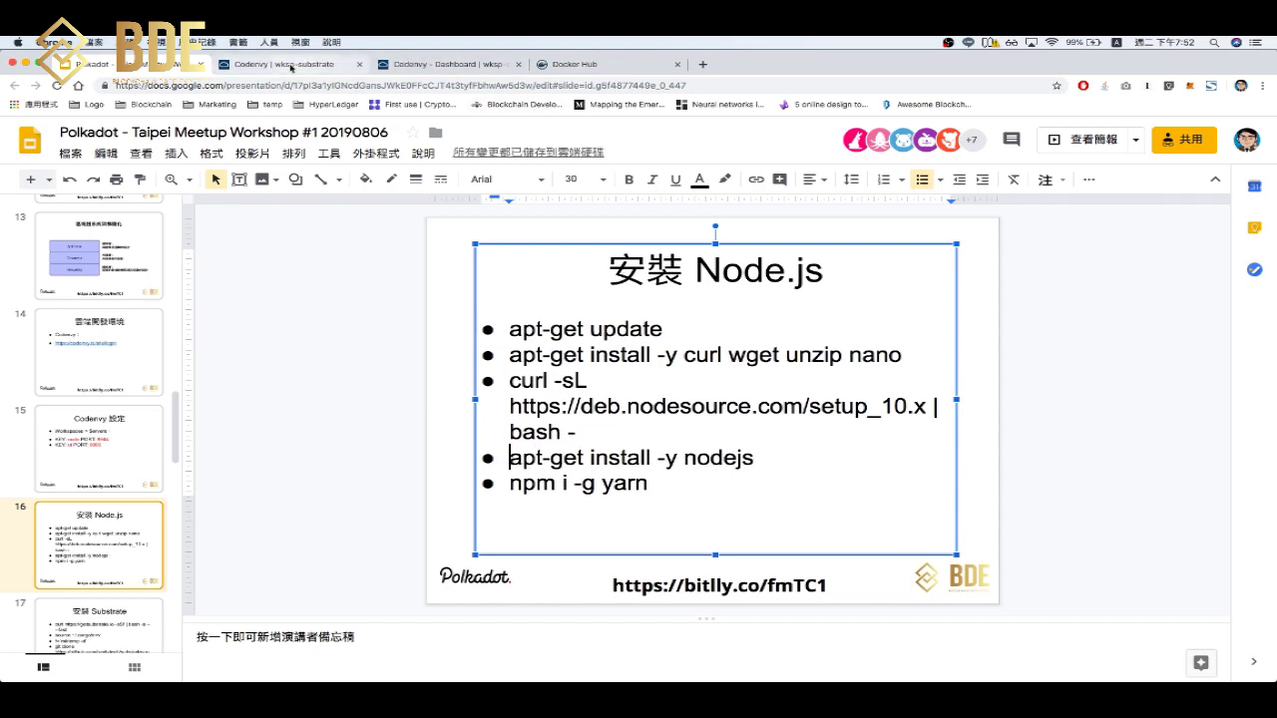
Copy "apt-get install -y nodejs" from the Node.js slide and run it in the Codenvy terminal.
click(291, 68)
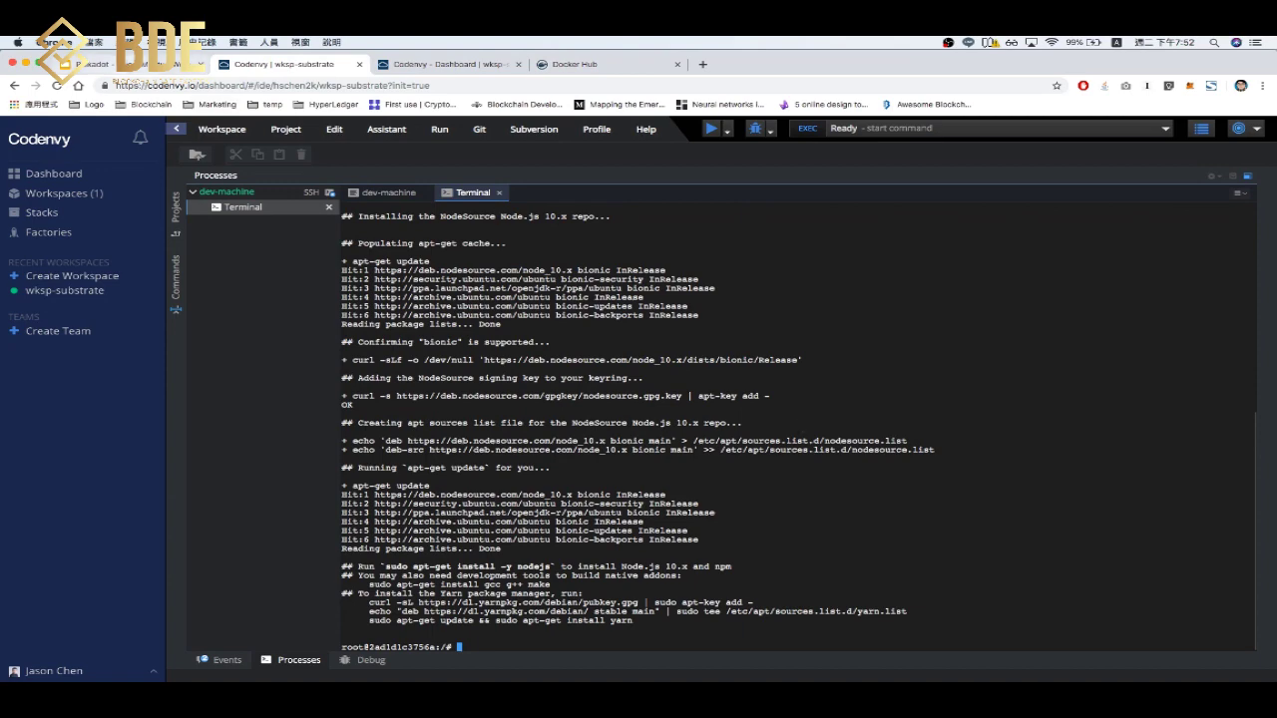
click(100, 64)
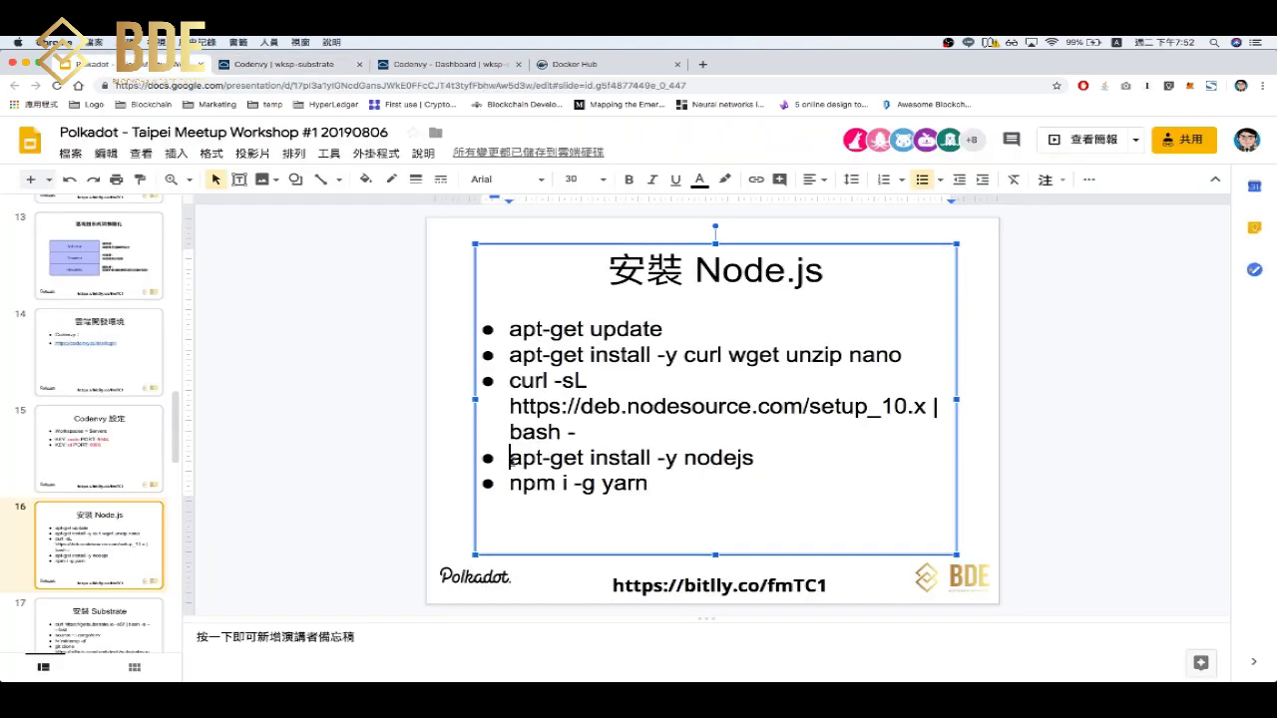
drag(510, 461, 754, 450)
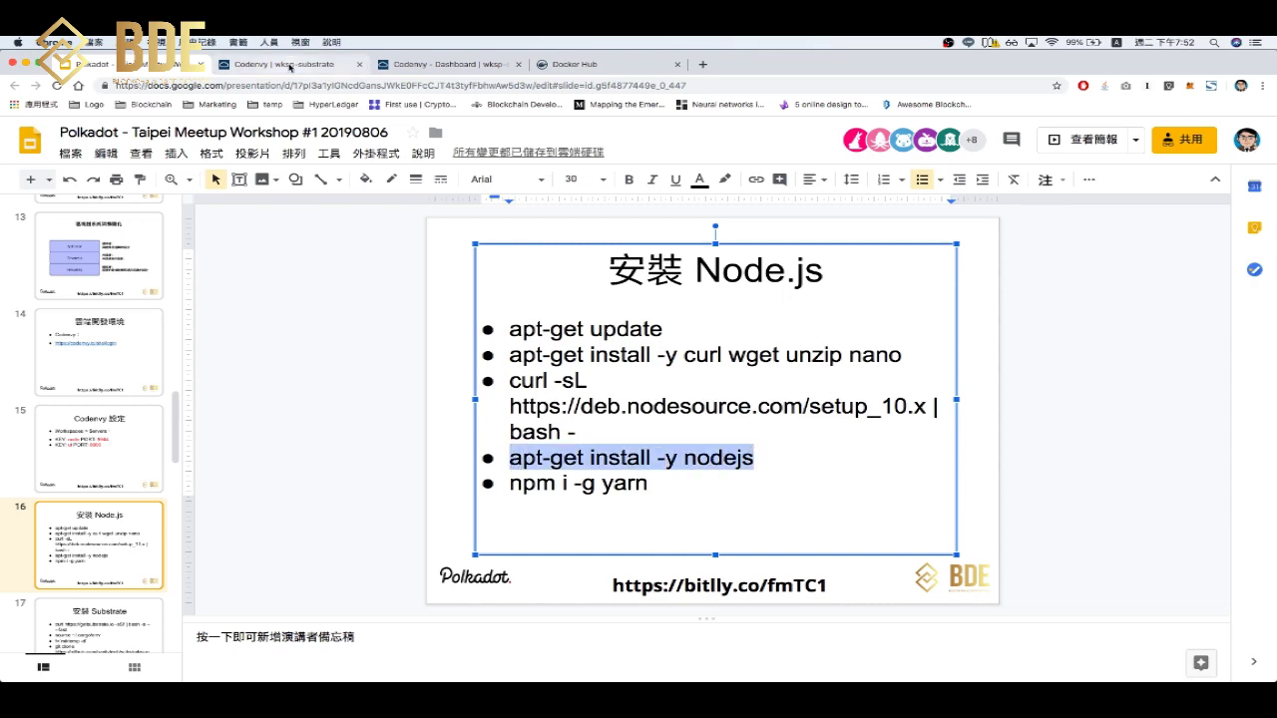
click(292, 66)
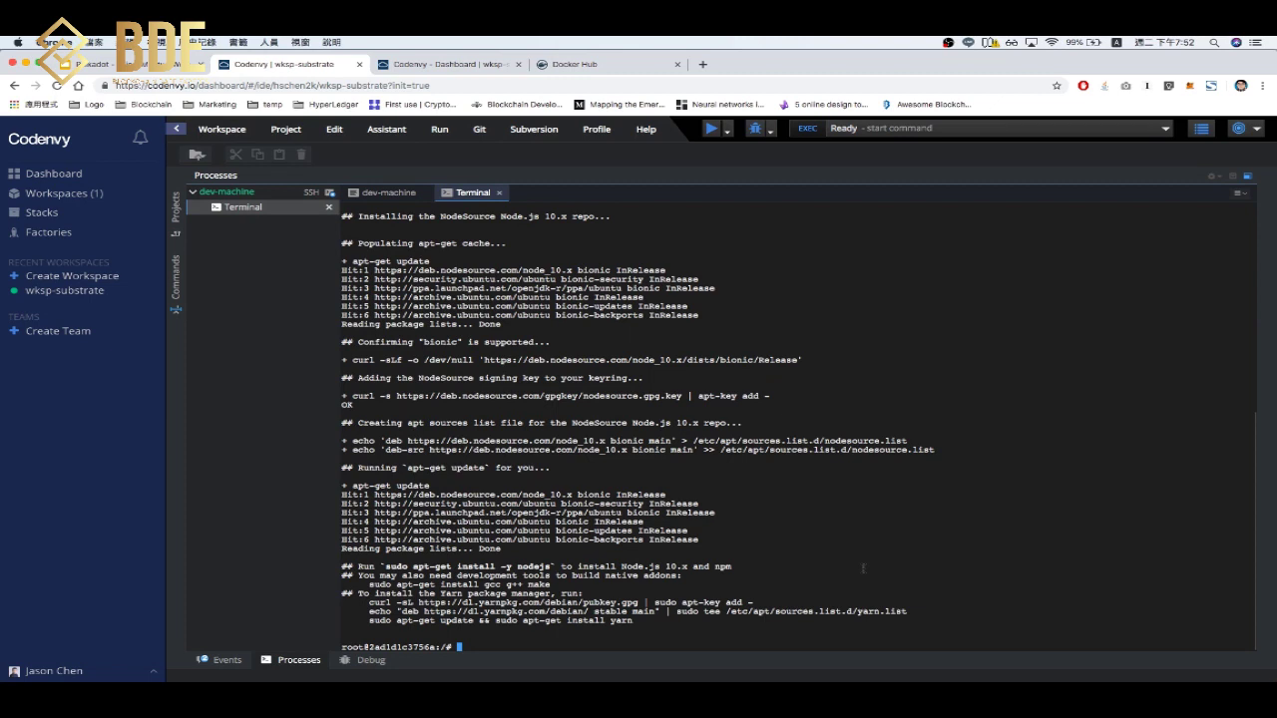
key(super+v)
key(Return)
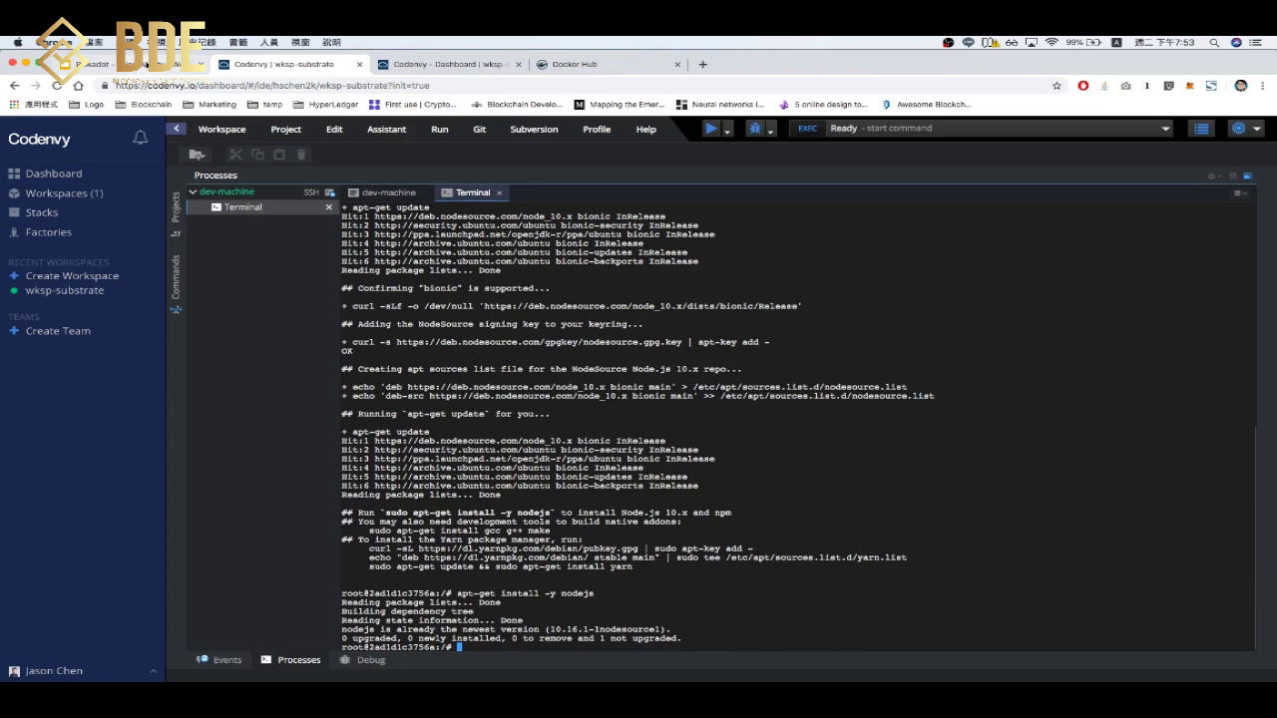
Copy "npm i -g yarn" from the Node.js slide and run it in the Codenvy terminal.
click(99, 64)
drag(656, 483, 512, 483)
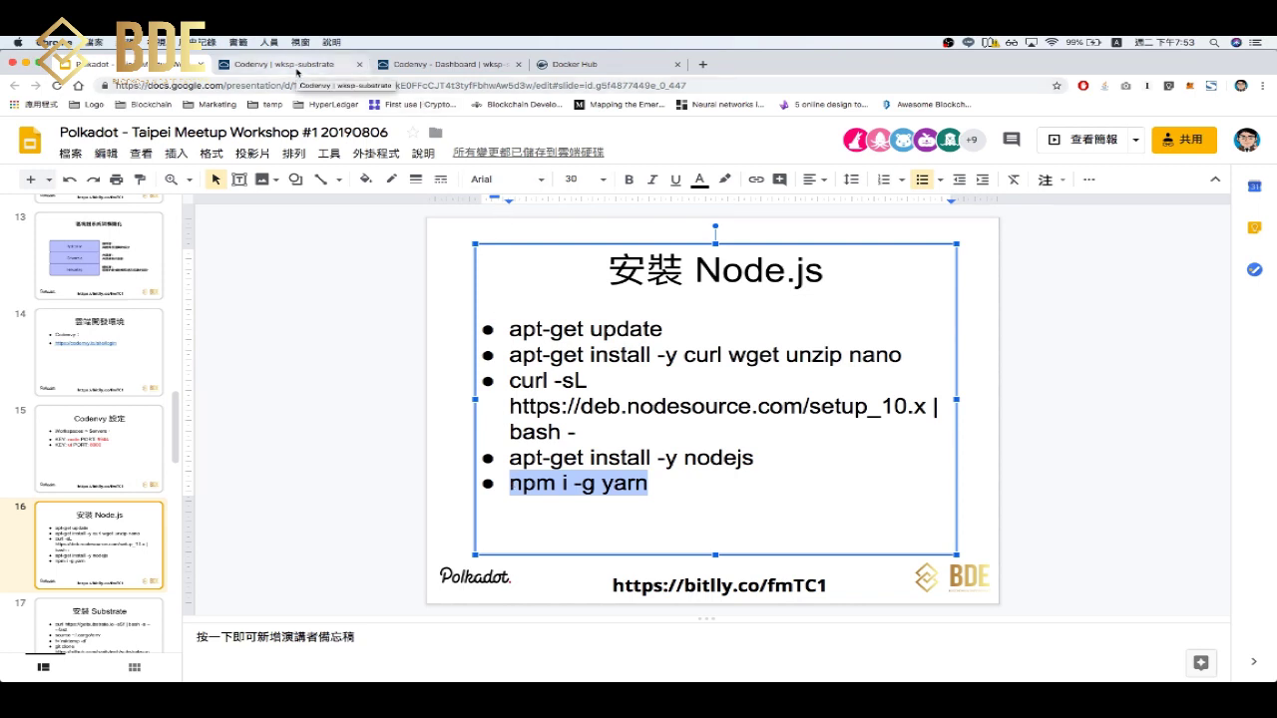
click(297, 66)
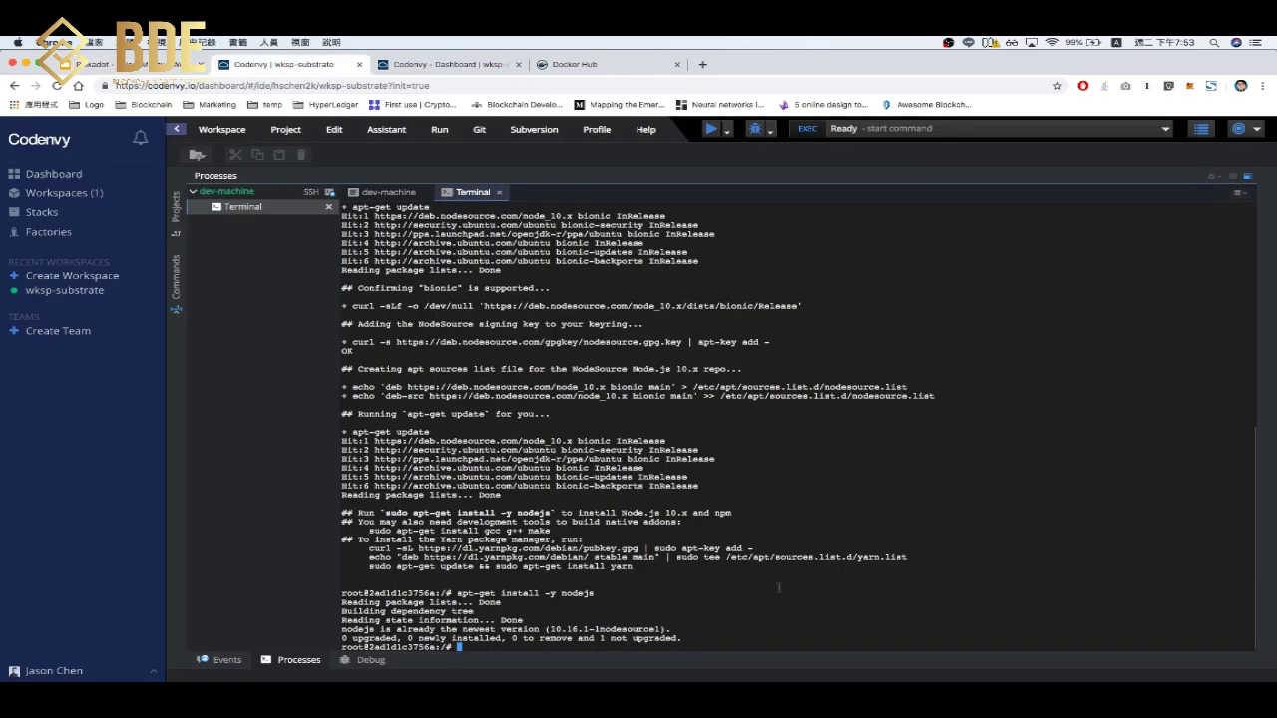
text(npm i -g yarn)
key(Return)
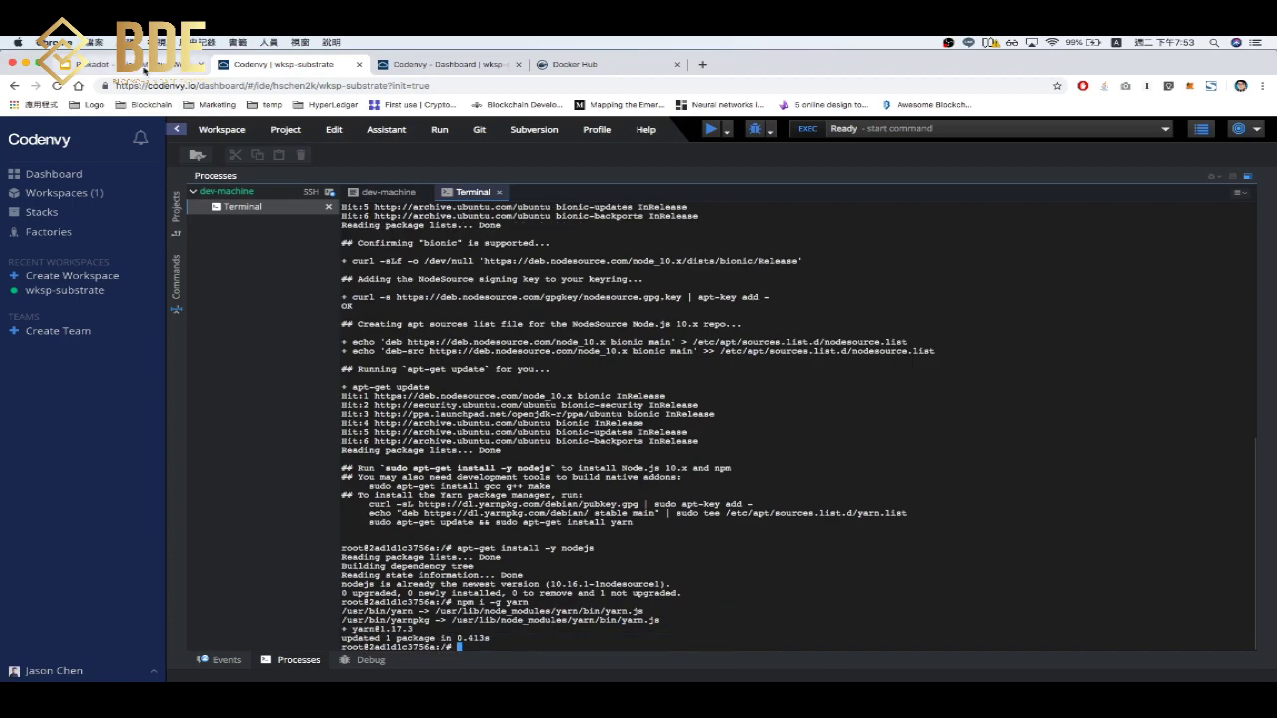
click(120, 64)
scroll(115, 444, down, 4)
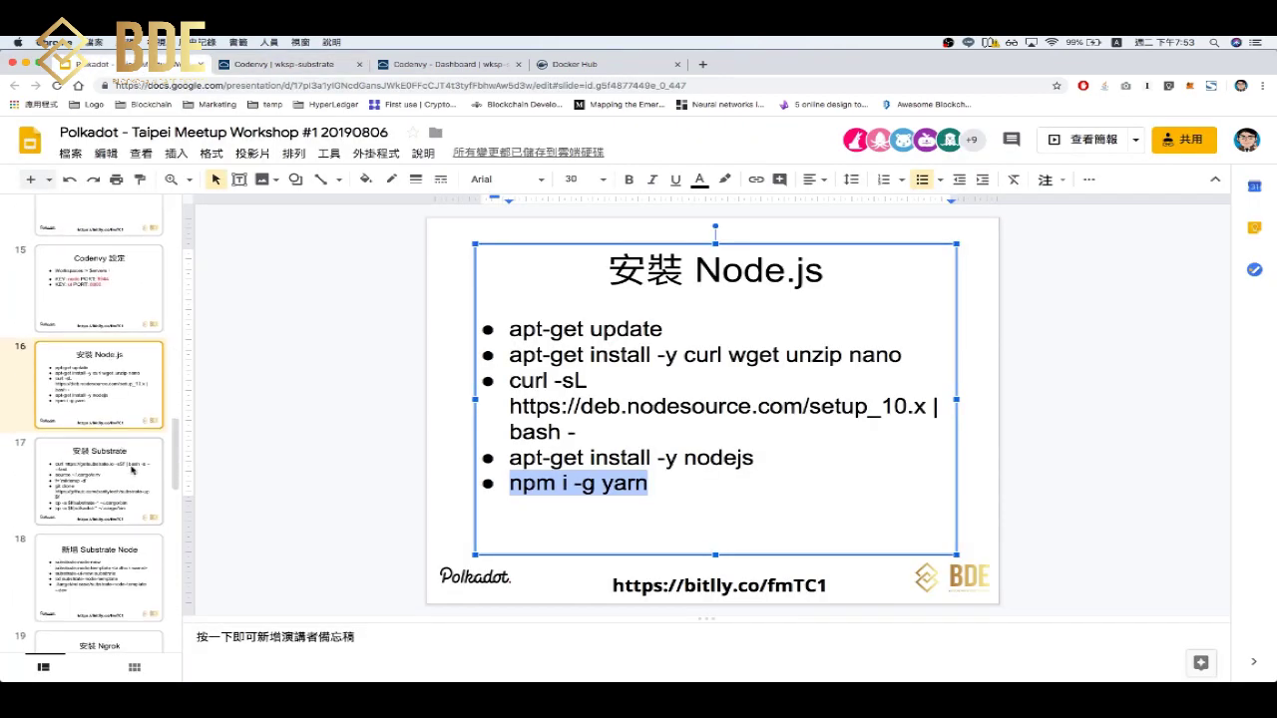
click(133, 470)
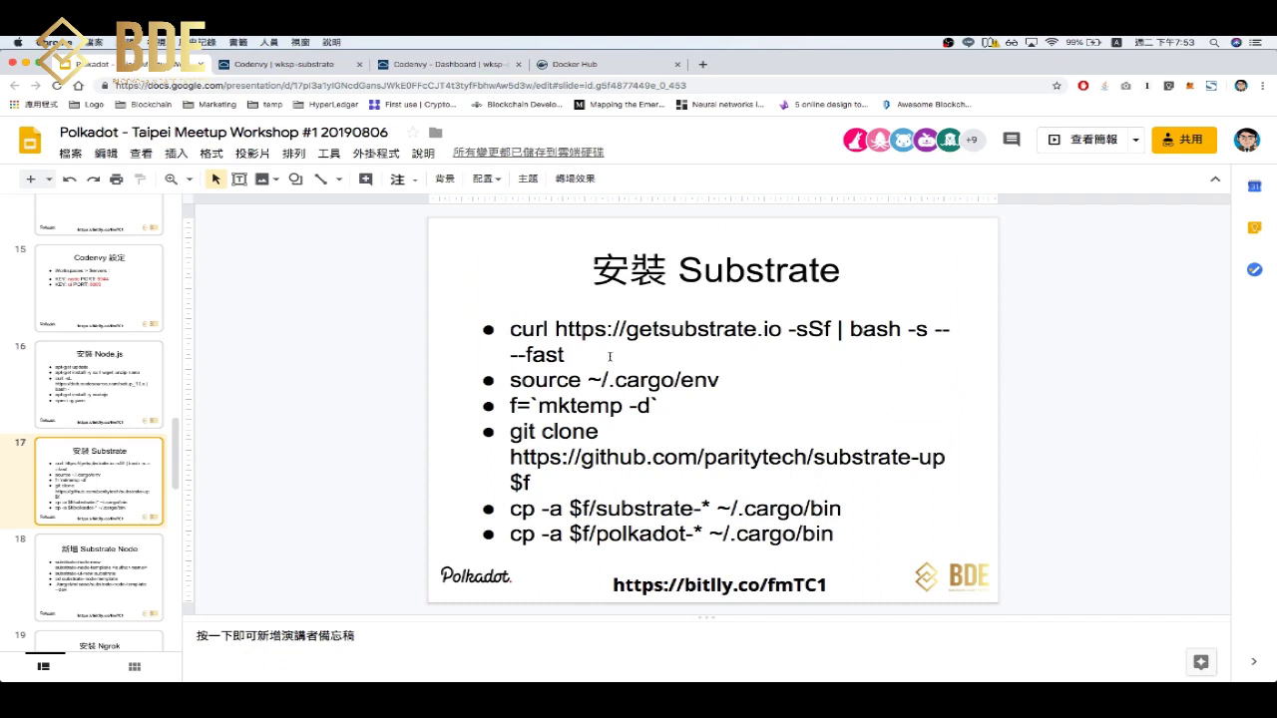
drag(509, 331, 566, 356)
key(super+c)
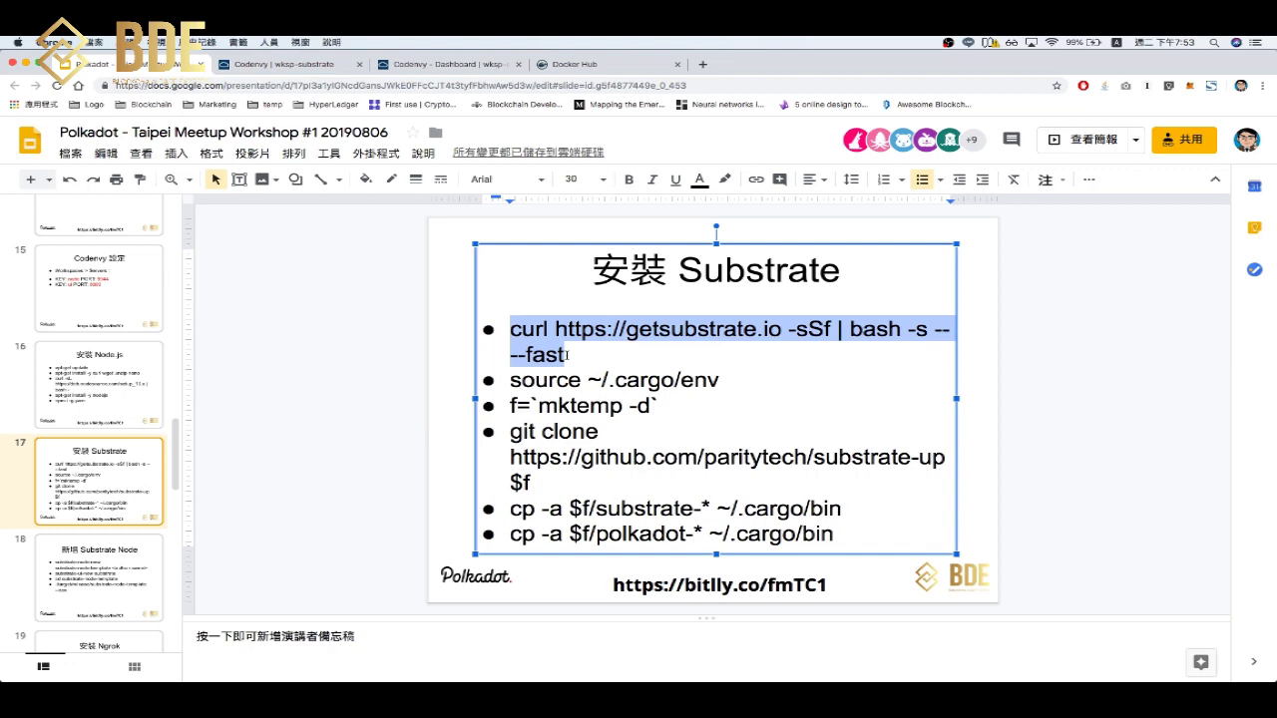
click(297, 65)
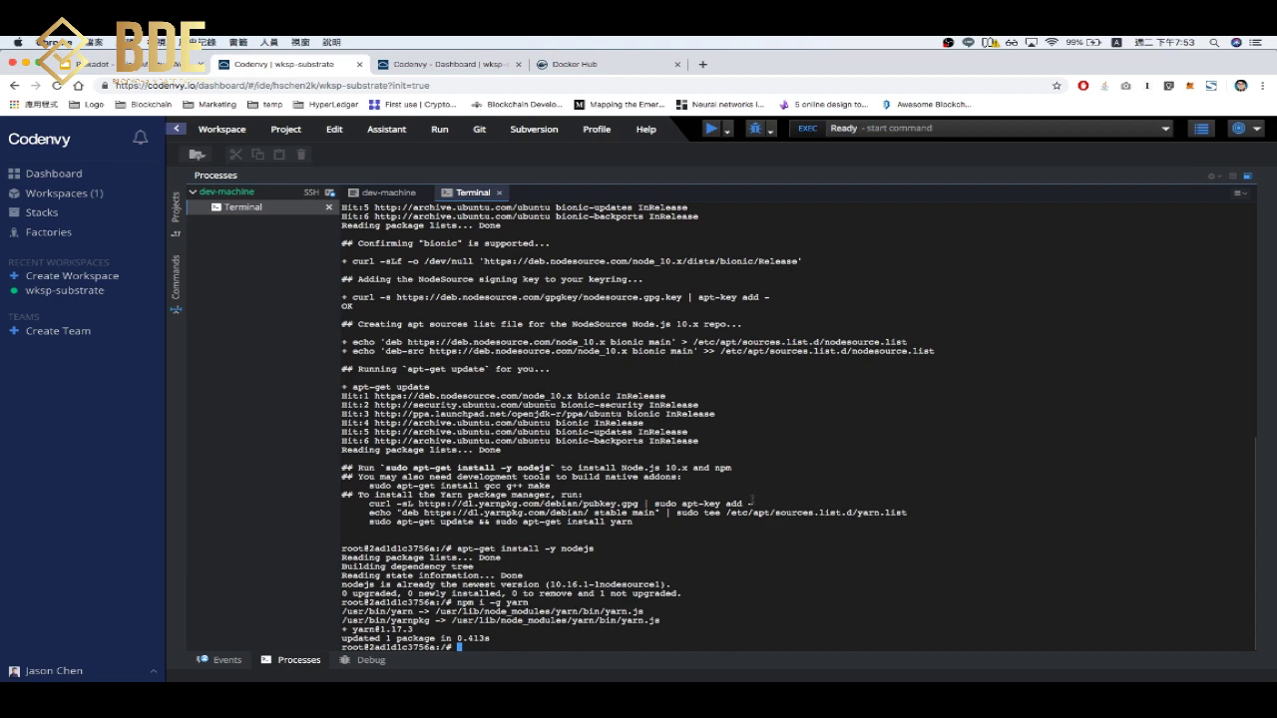
key(super+v)
key(Return)
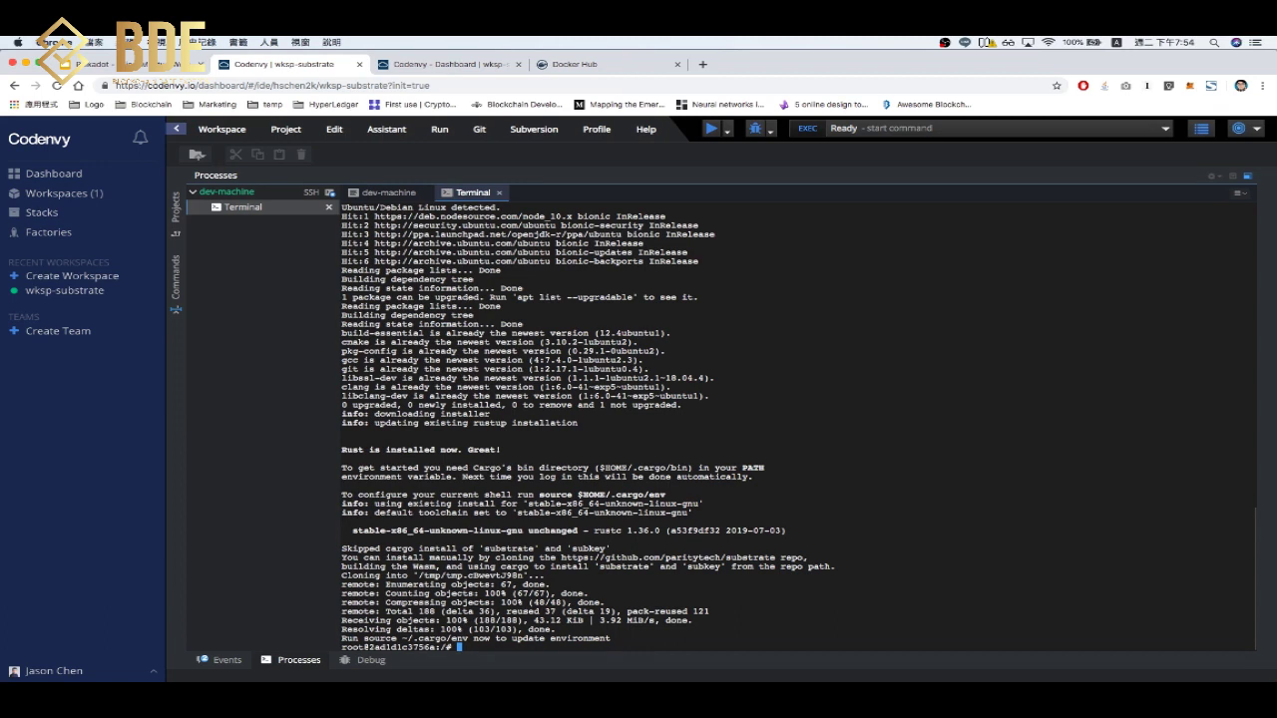
key(super+v)
key(BackSpace)
key(BackSpace)
key(BackSpace)
key(BackSpace)
key(BackSpace)
key(BackSpace)
key(BackSpace)
key(BackSpace)
key(BackSpace)
key(BackSpace)
key(BackSpace)
key(BackSpace)
key(BackSpace)
key(BackSpace)
key(BackSpace)
key(BackSpace)
key(BackSpace)
key(BackSpace)
key(BackSpace)
key(BackSpace)
key(BackSpace)
key(BackSpace)
key(BackSpace)
key(BackSpace)
key(BackSpace)
key(BackSpace)
key(BackSpace)
key(BackSpace)
key(BackSpace)
key(BackSpace)
key(BackSpace)
key(BackSpace)
key(BackSpace)
key(BackSpace)
key(BackSpace)
key(BackSpace)
key(BackSpace)
key(BackSpace)
key(BackSpace)
key(BackSpace)
key(BackSpace)
key(BackSpace)
key(BackSpace)
key(BackSpace)
Copy "source ~/.cargo/env" from the Substrate slide and run it in the Codenvy terminal.
click(159, 70)
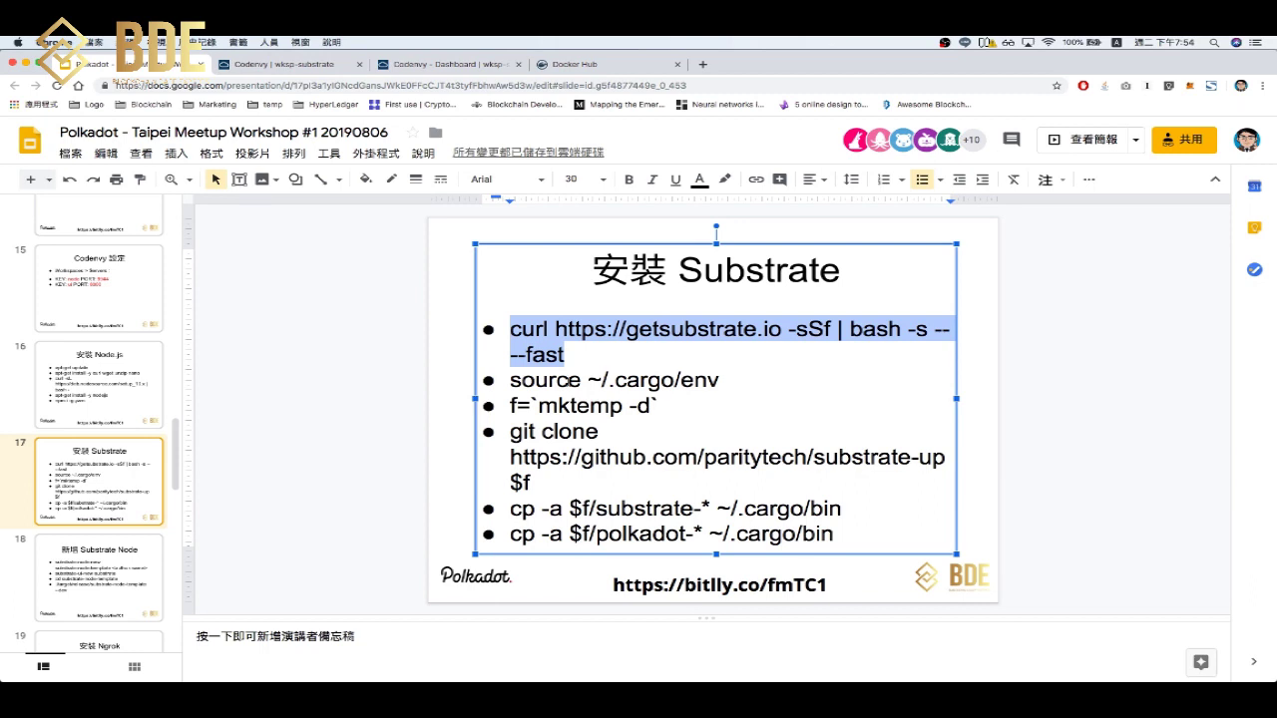
drag(511, 380, 717, 380)
key(super+c)
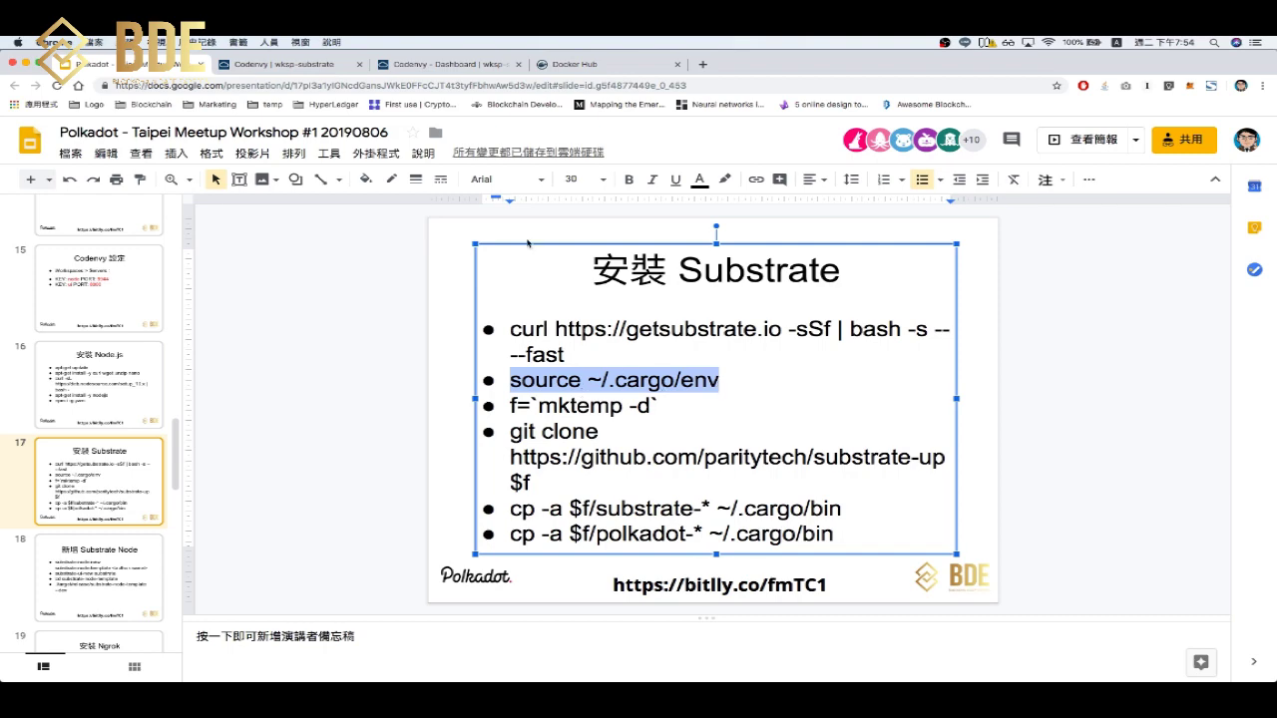
click(325, 68)
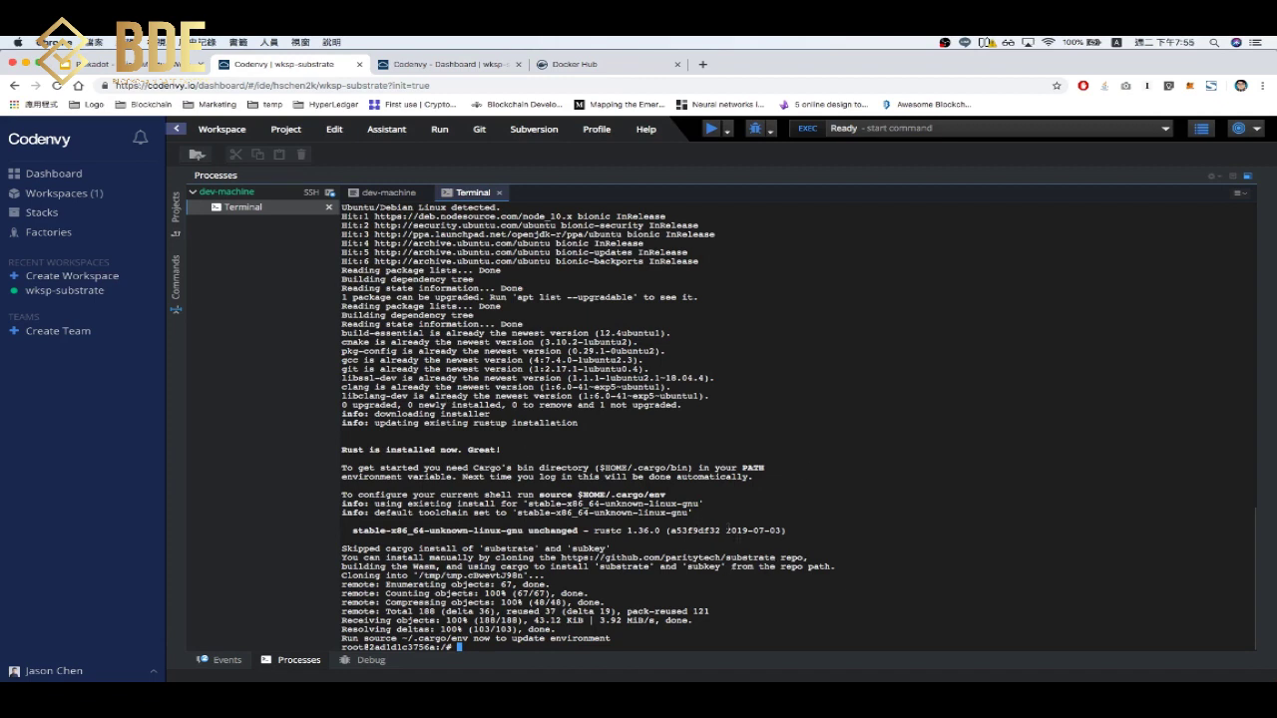
key(super+v)
key(Return)
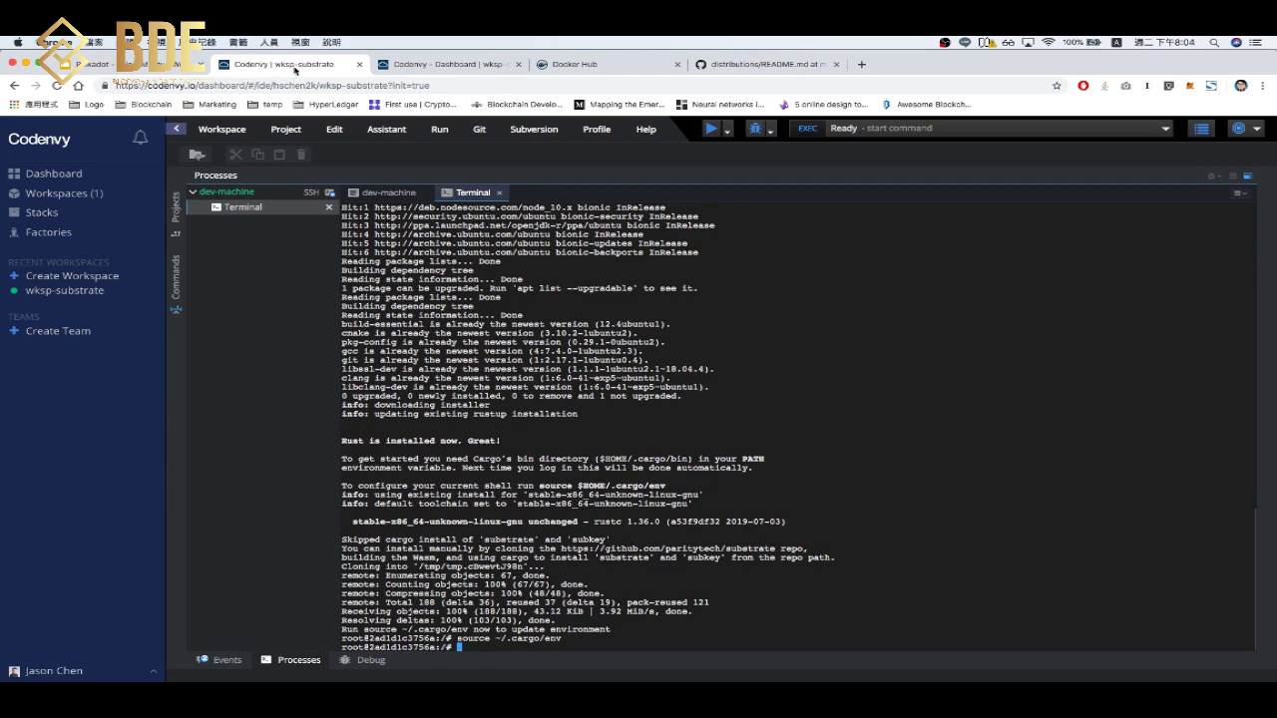
Copy "f=`mktemp -d`" from slide 17, "安裝 Substrate", and run it in the Codenvy terminal.
click(147, 66)
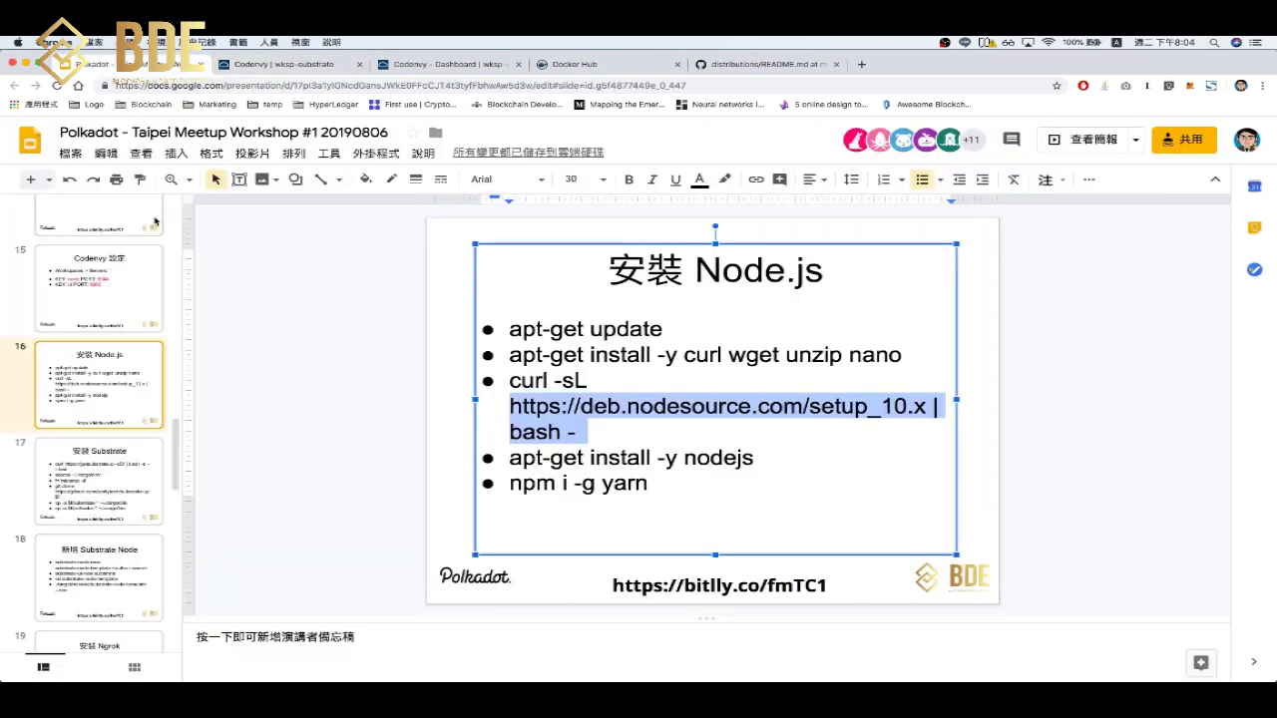
click(115, 479)
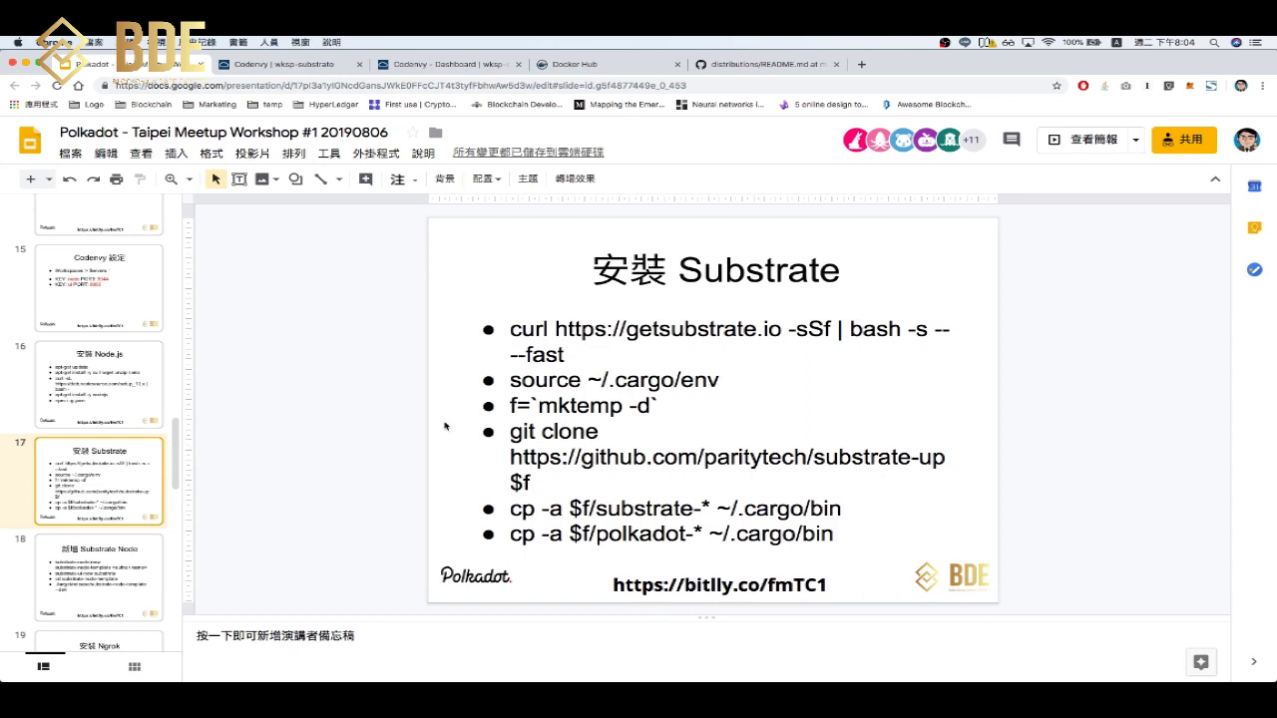
click(627, 438)
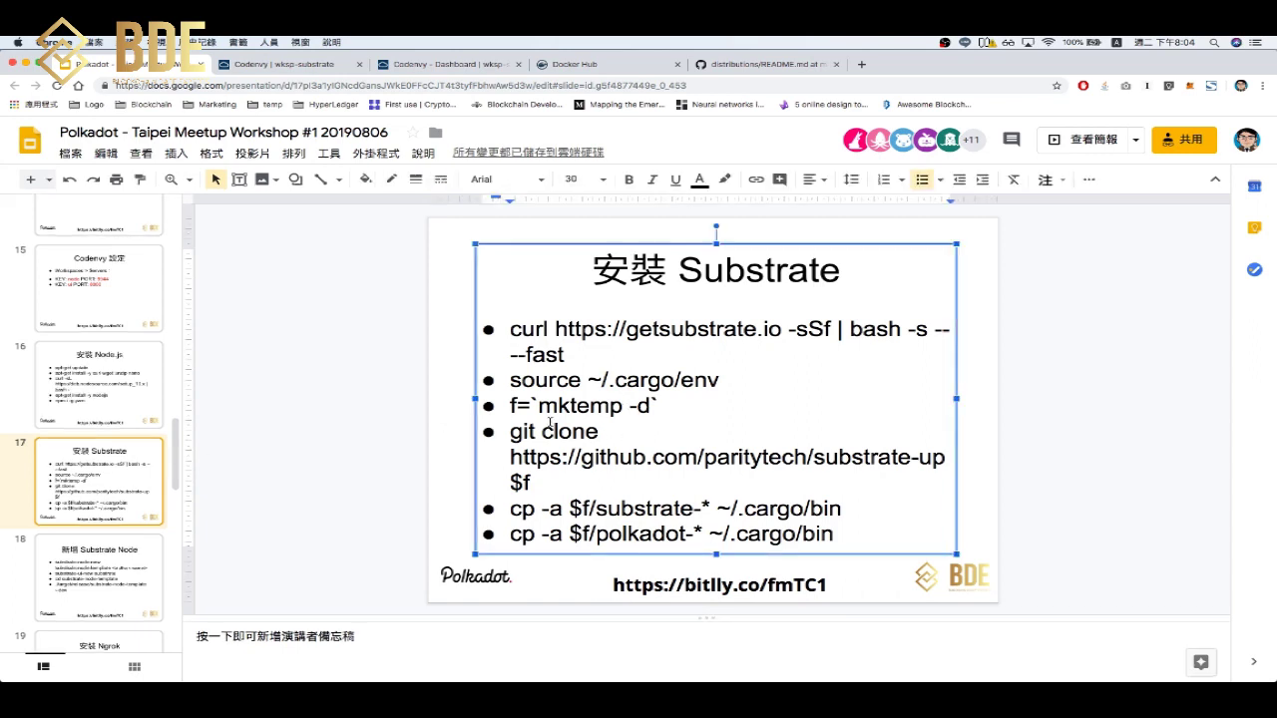
drag(509, 406, 660, 407)
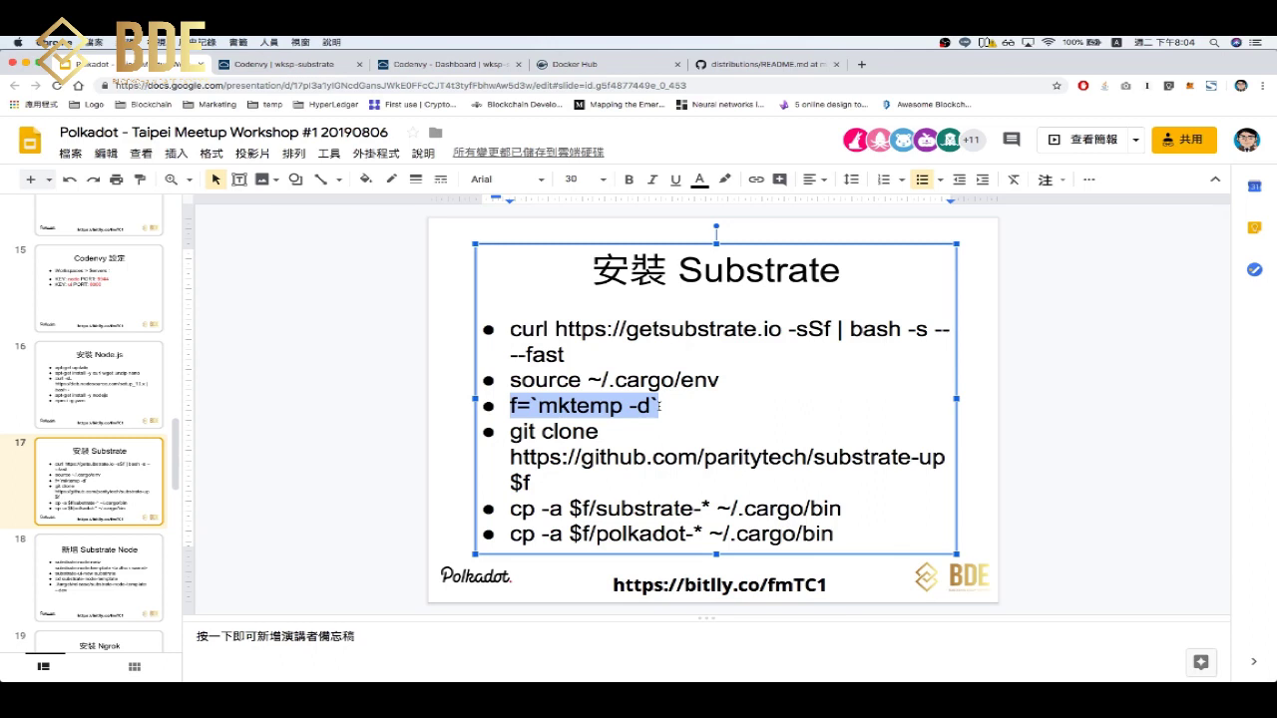
right_click(574, 406)
click(617, 346)
click(299, 65)
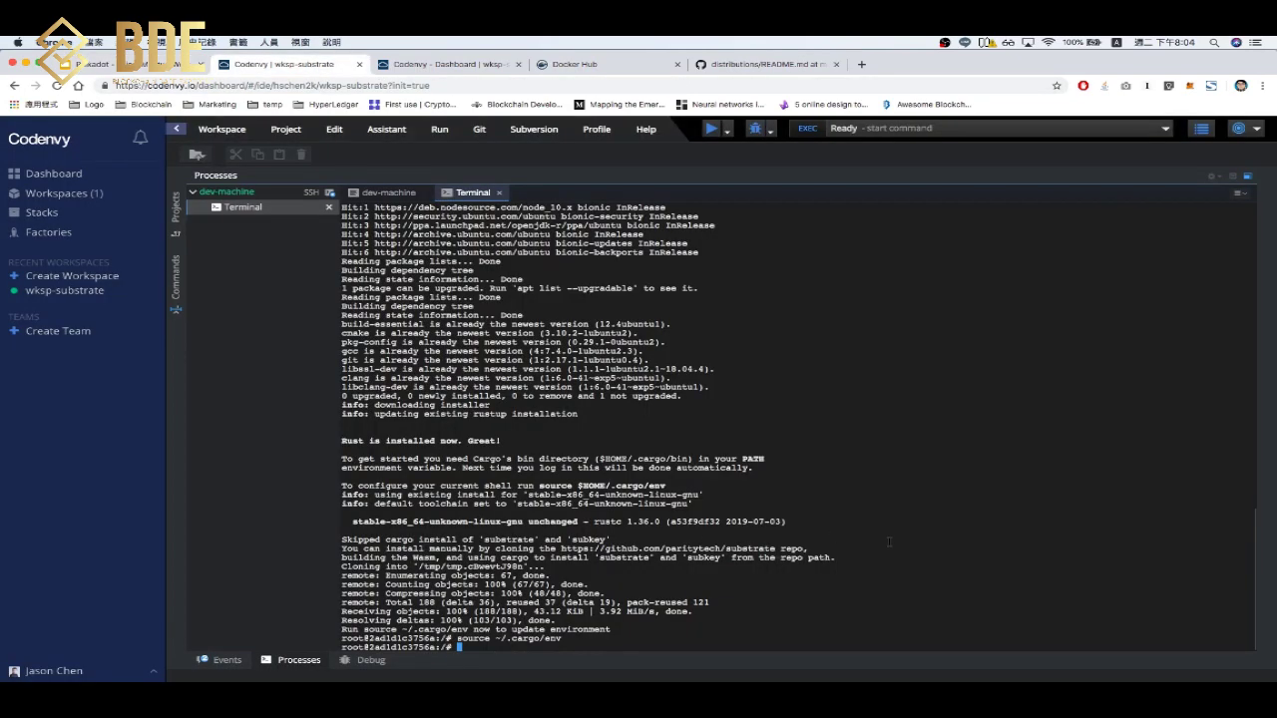
key(super+v)
key(Return)
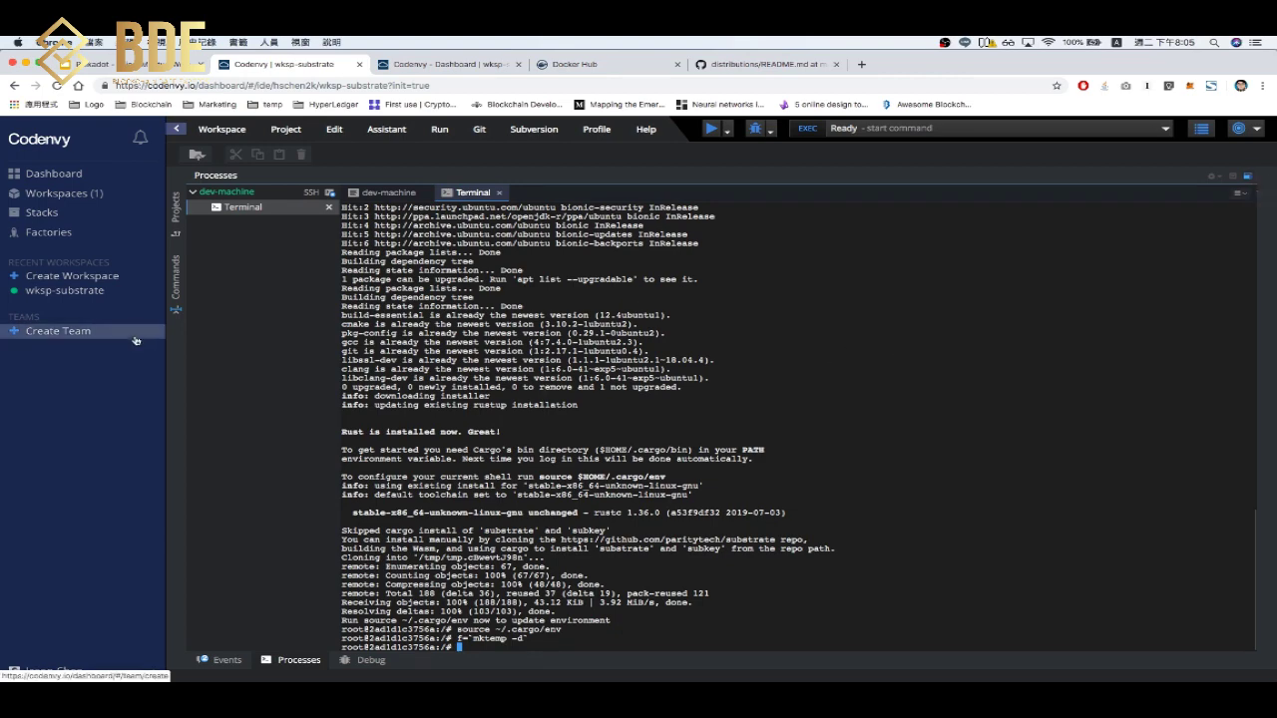
click(159, 65)
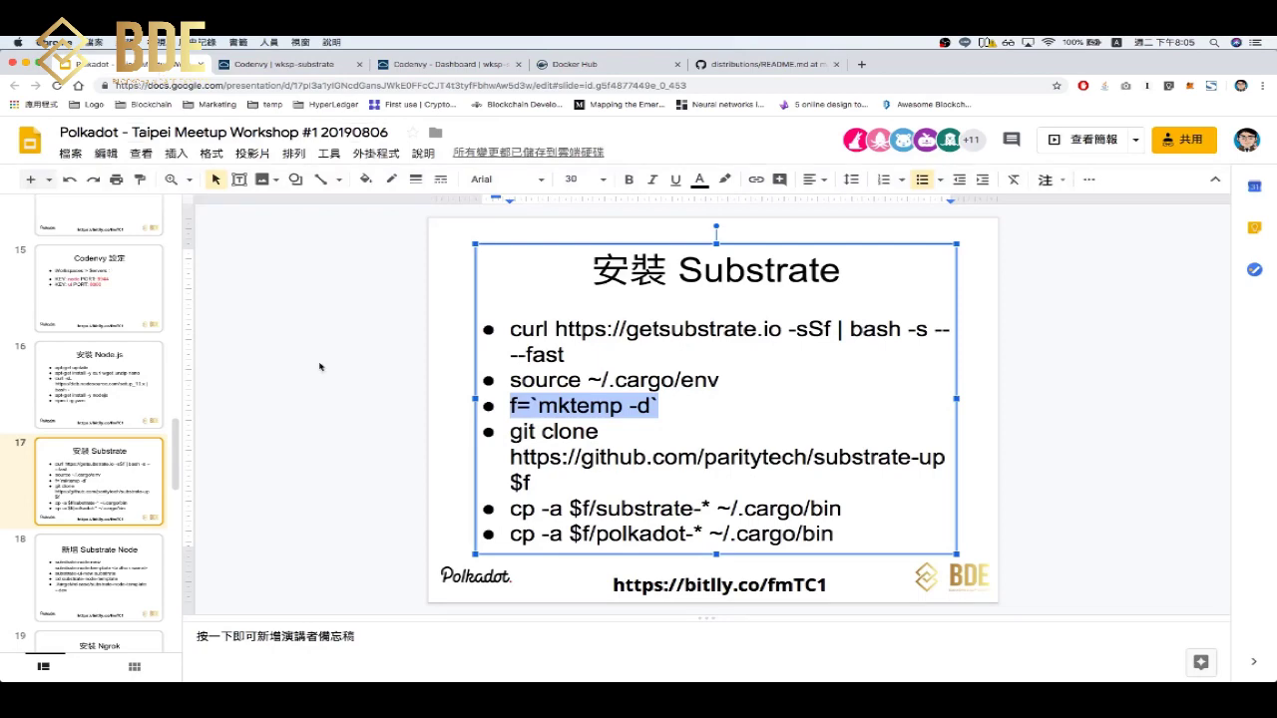
mouse_move(510, 434)
mouse_down()
mouse_move(603, 437)
mouse_move(536, 476)
mouse_up()
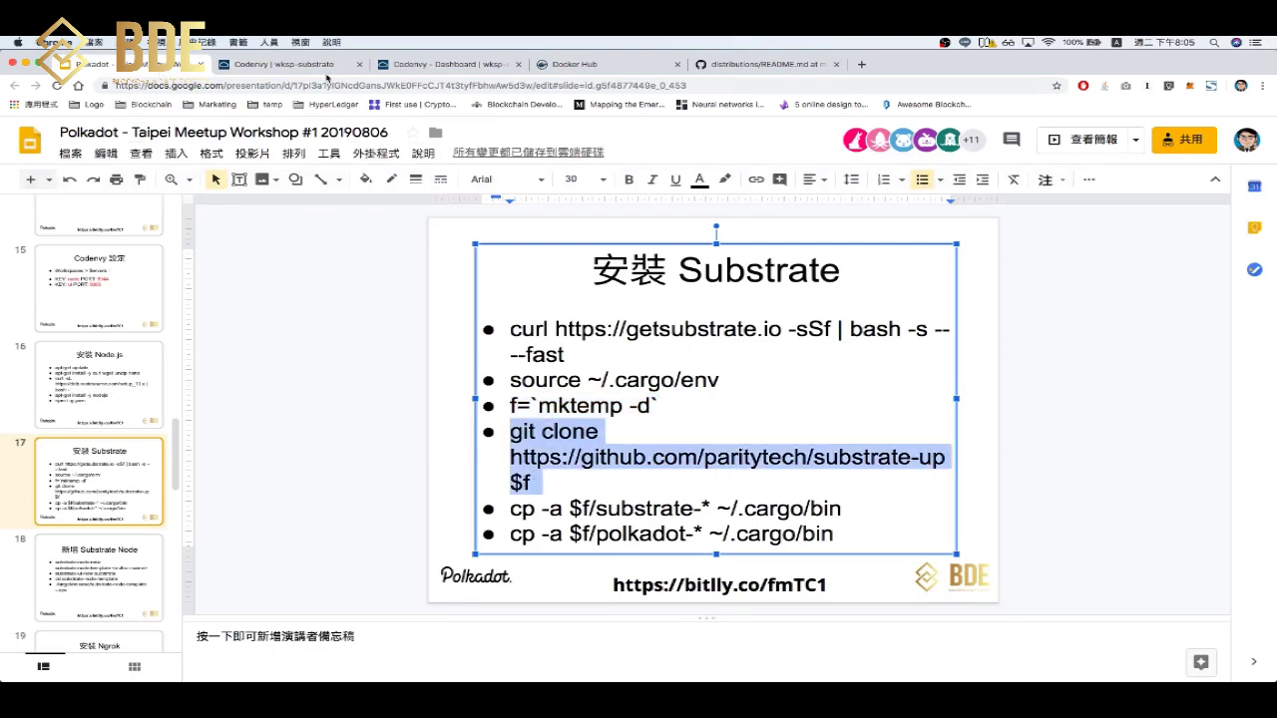
click(304, 66)
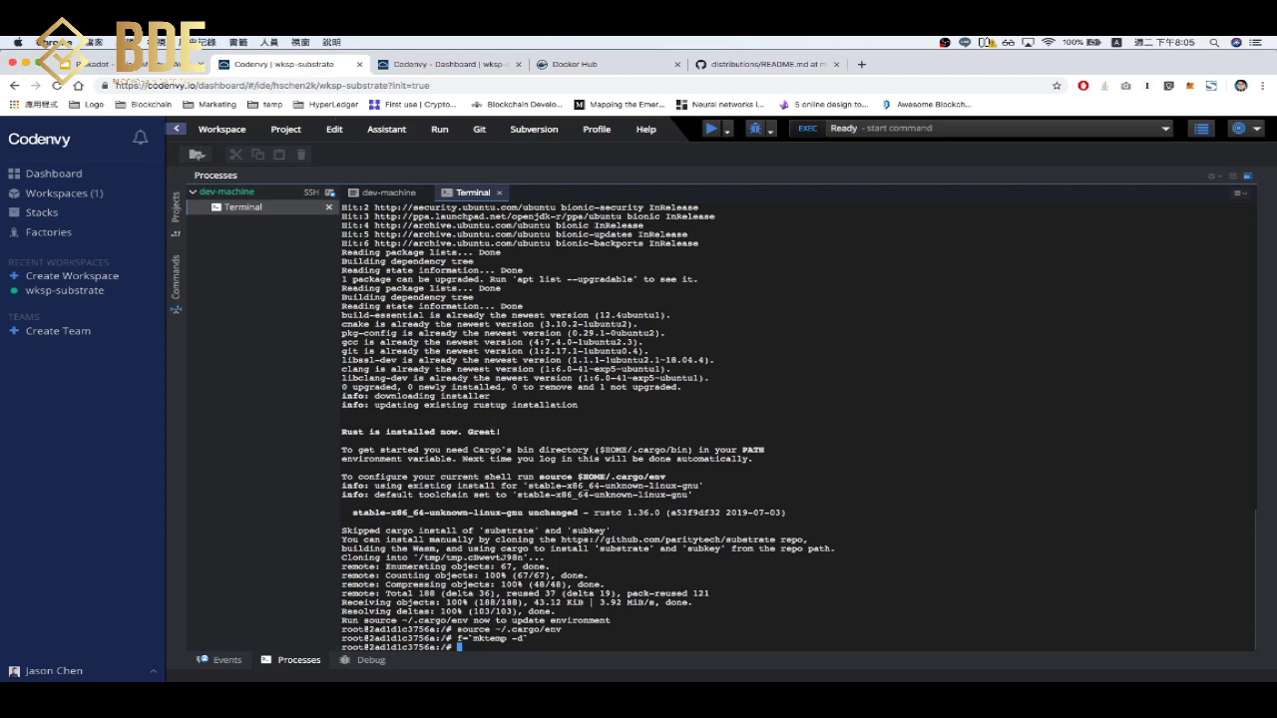
key(super+v)
key(Return)
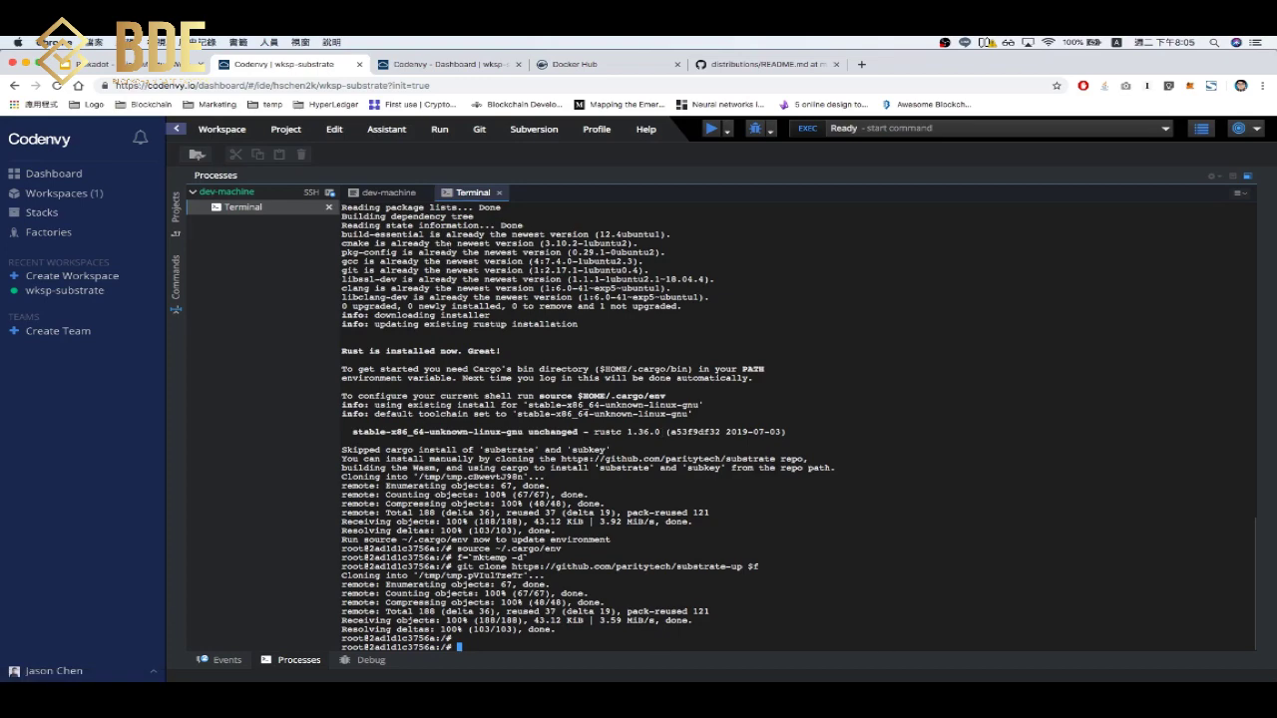
Select the command "cp -a $f/substrate-* ~/.cargo/bin" on the "安裝 Substrate" slide in the workshop presentation.
click(130, 68)
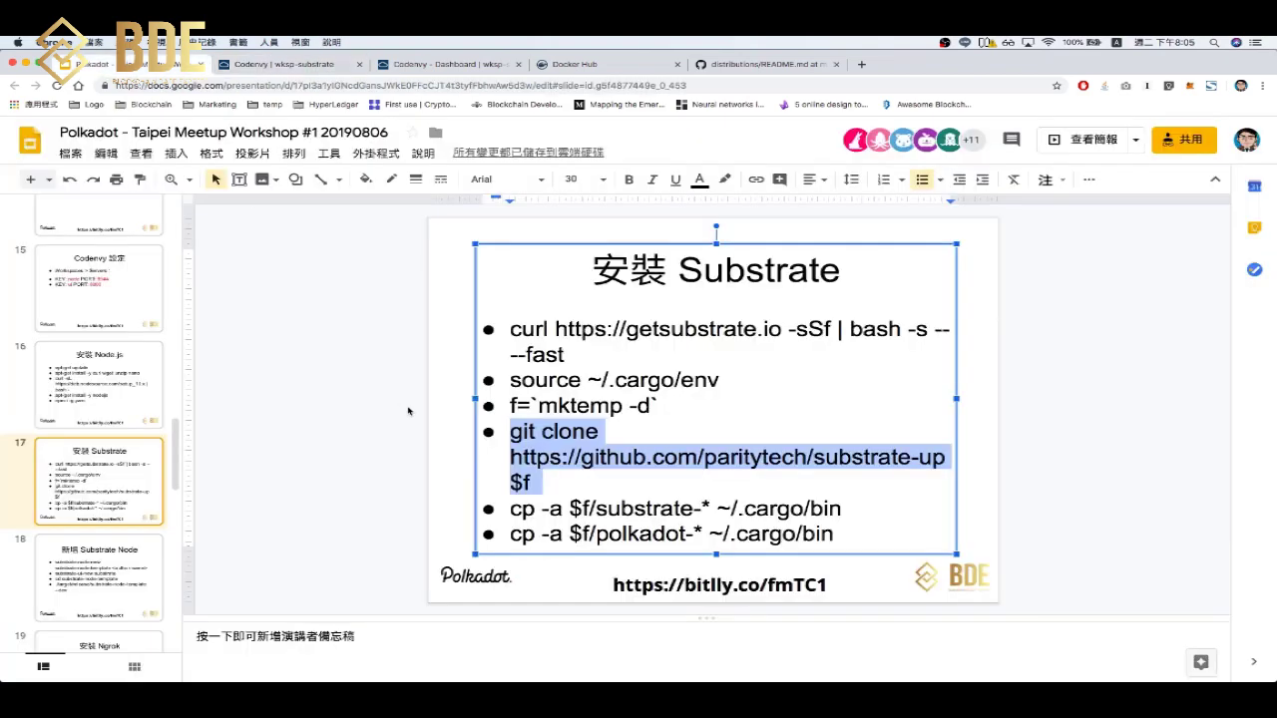
drag(511, 509, 841, 509)
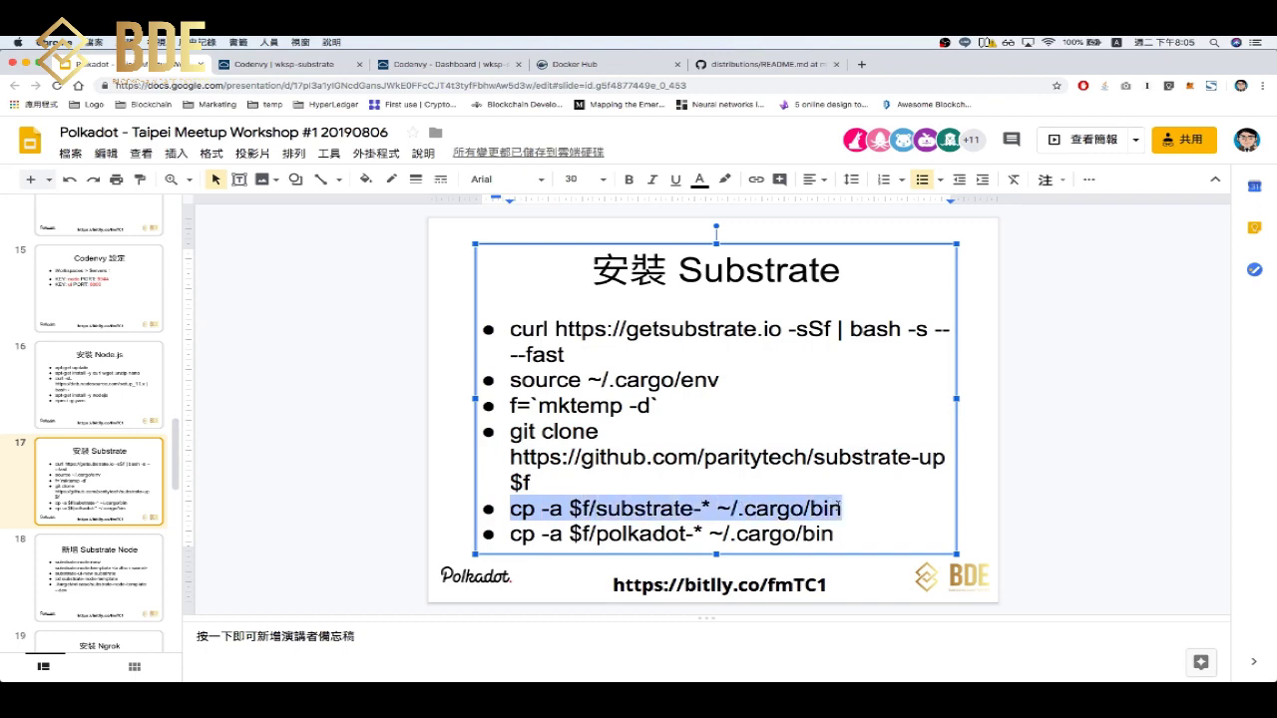
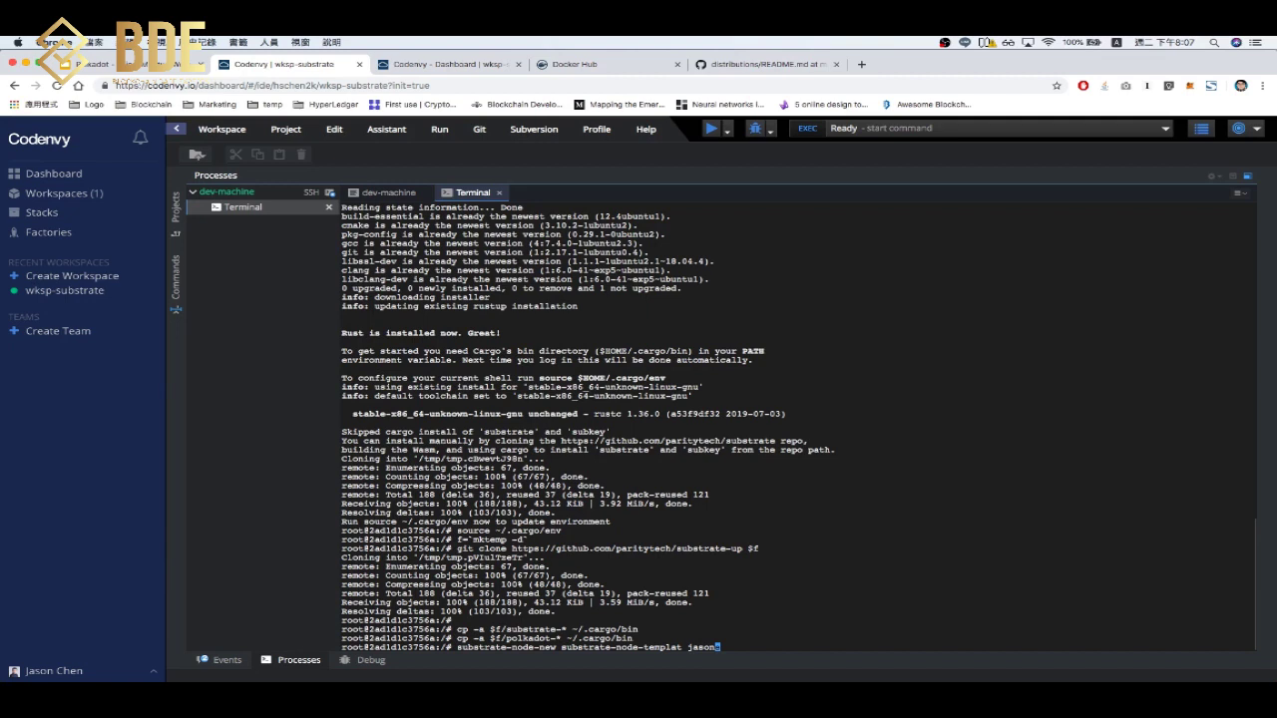
Run "substrate-node-new substrate-node-templat" followed by the author name in the Codenvy terminal.
text(e)
key(Return)
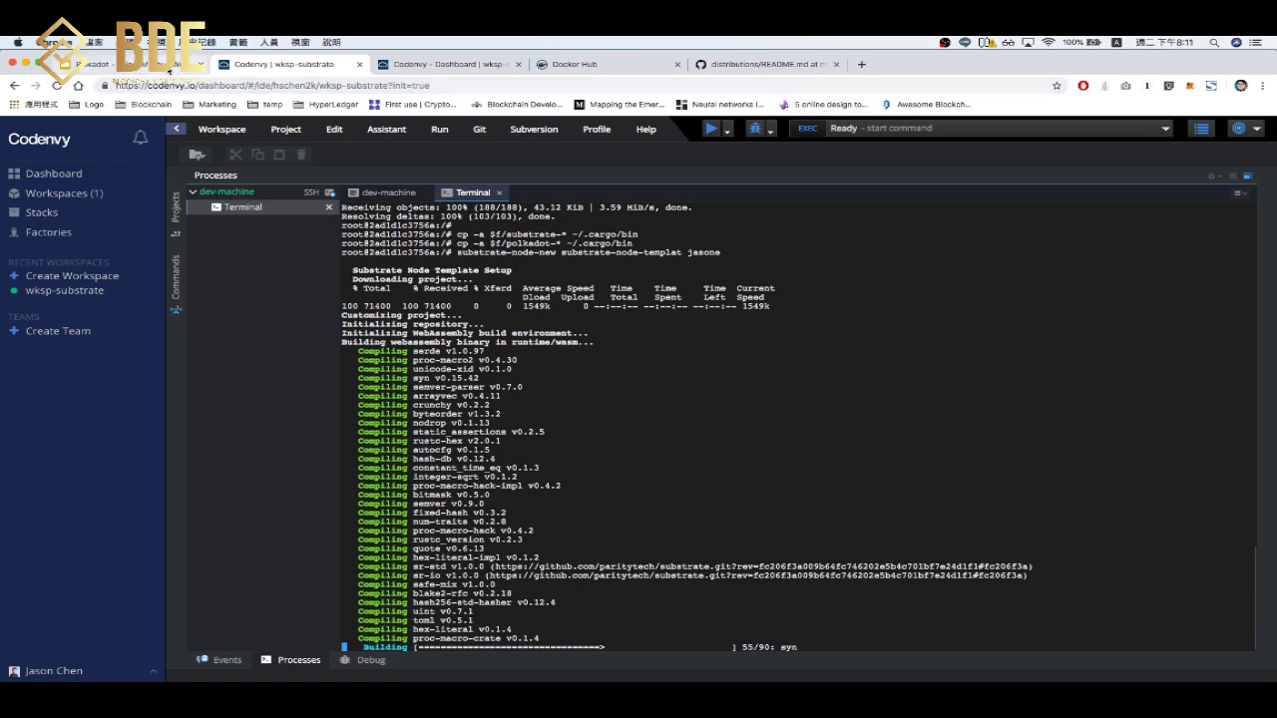
Switch to the workshop presentation and open slide 21, "POLKADOT – The Foundation of a New Internet".
click(110, 64)
scroll(140, 348, down, 3)
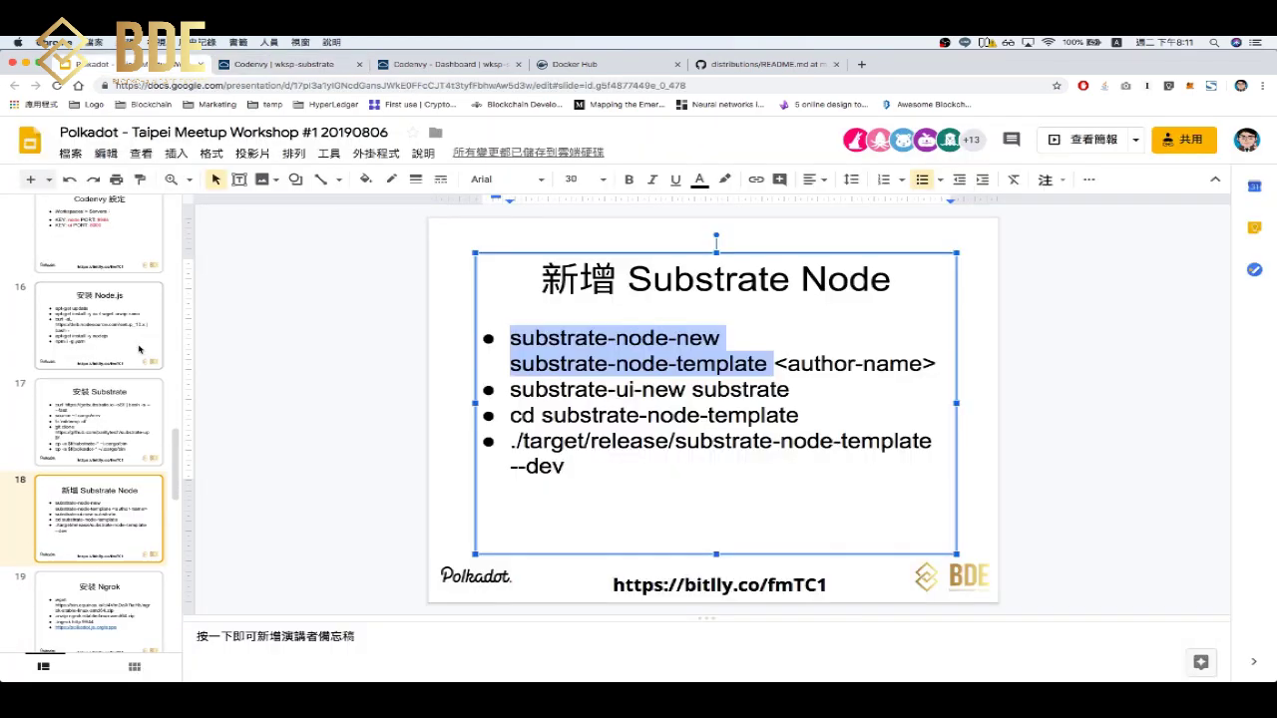
scroll(140, 349, down, 5)
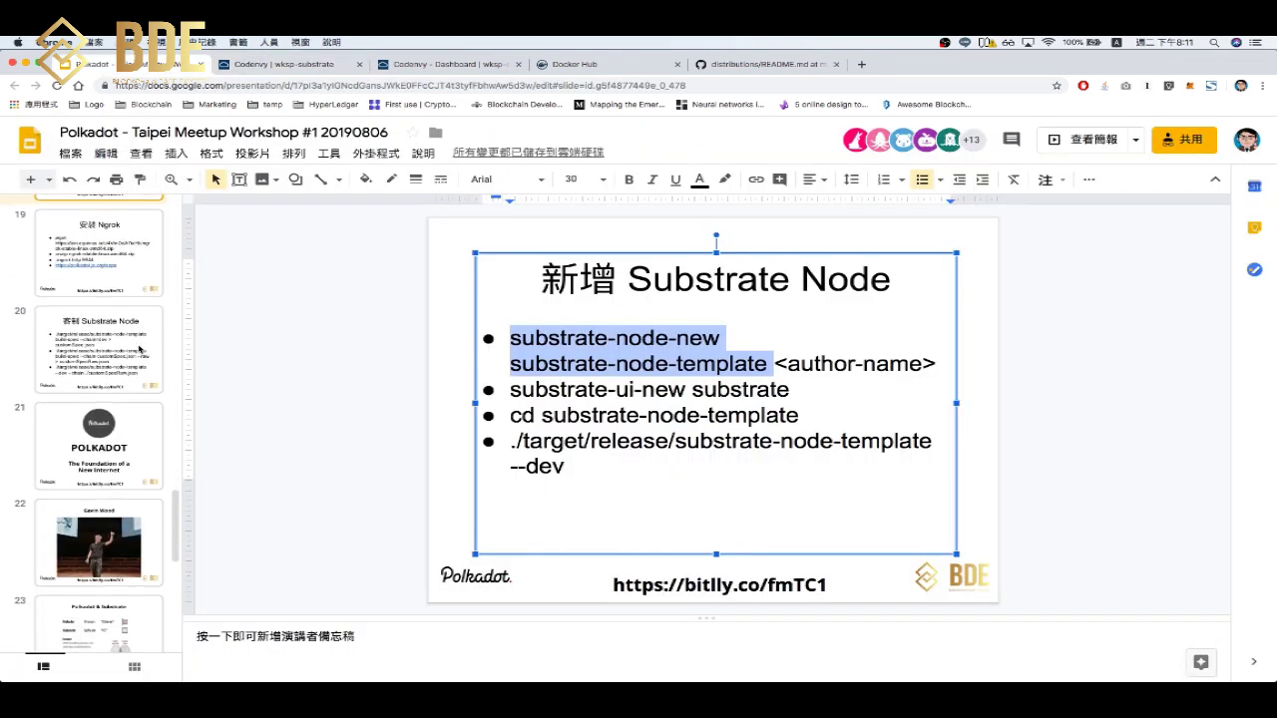
click(140, 428)
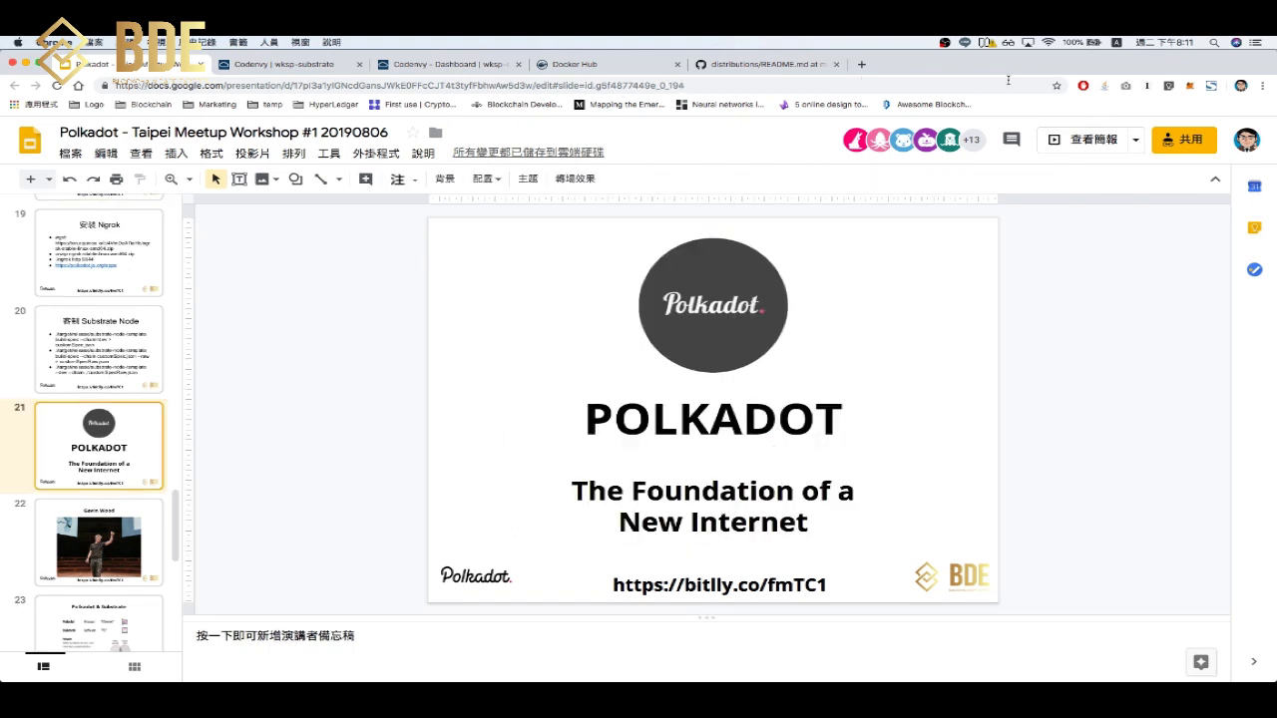
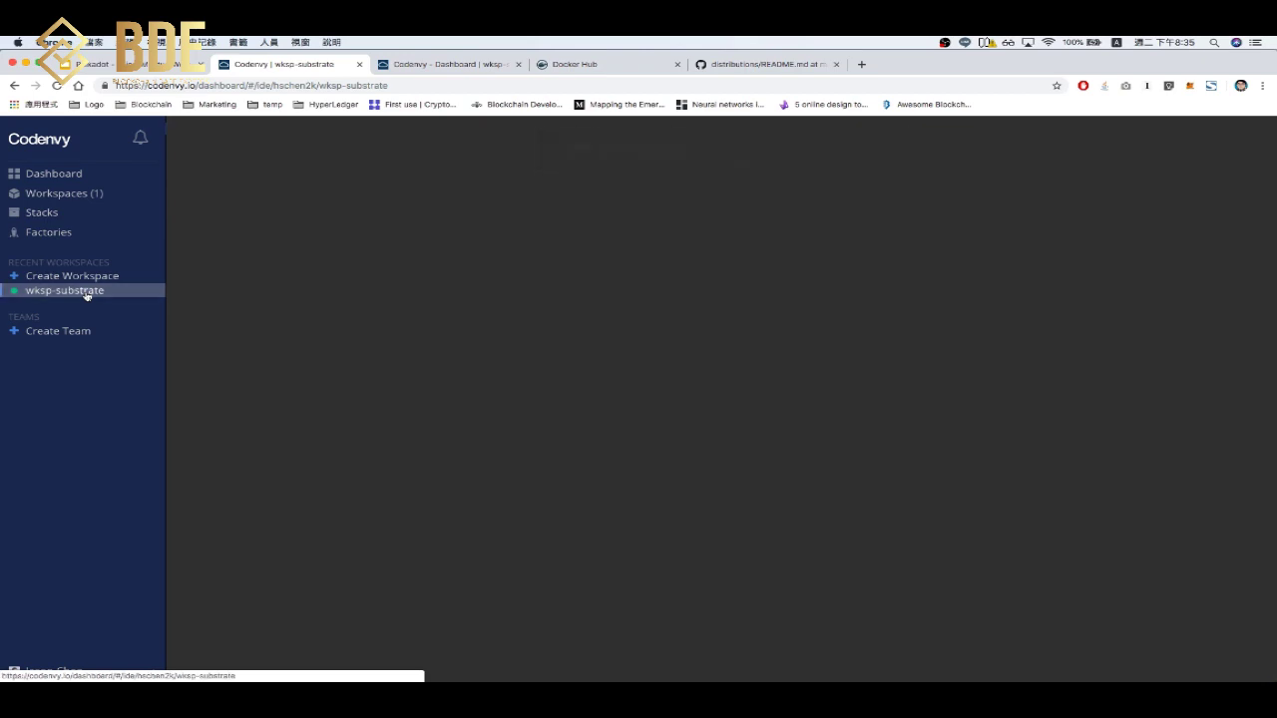
Stop the wksp-substrate workspace in Codenvy with a snapshot.
right_click(85, 295)
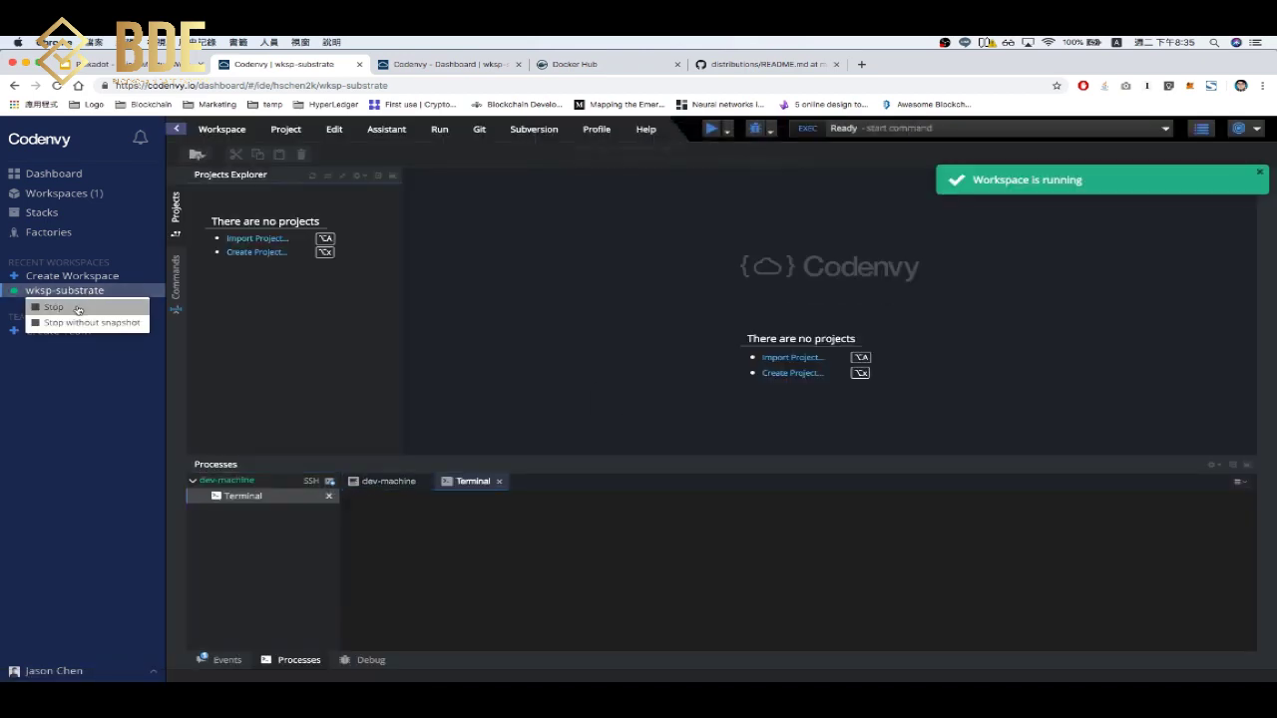
click(77, 309)
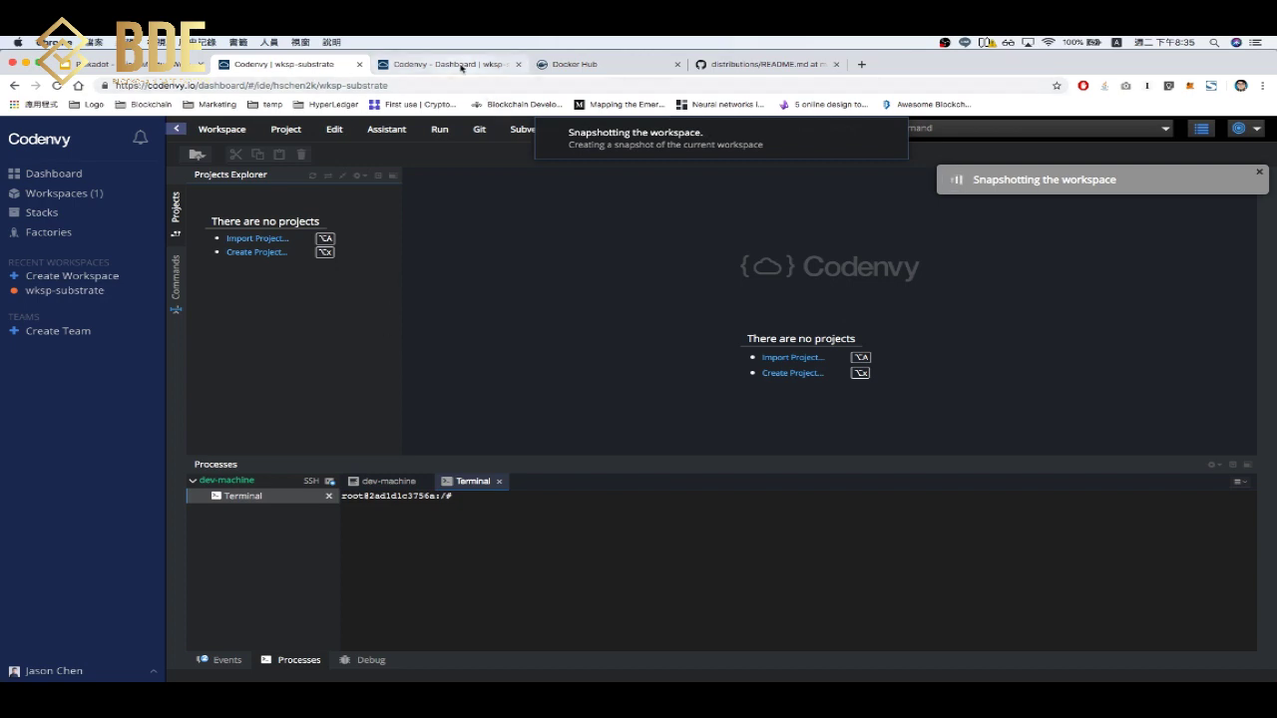
Open the Ubuntu-substrate stack from the stack list in the Codenvy dashboard.
click(439, 64)
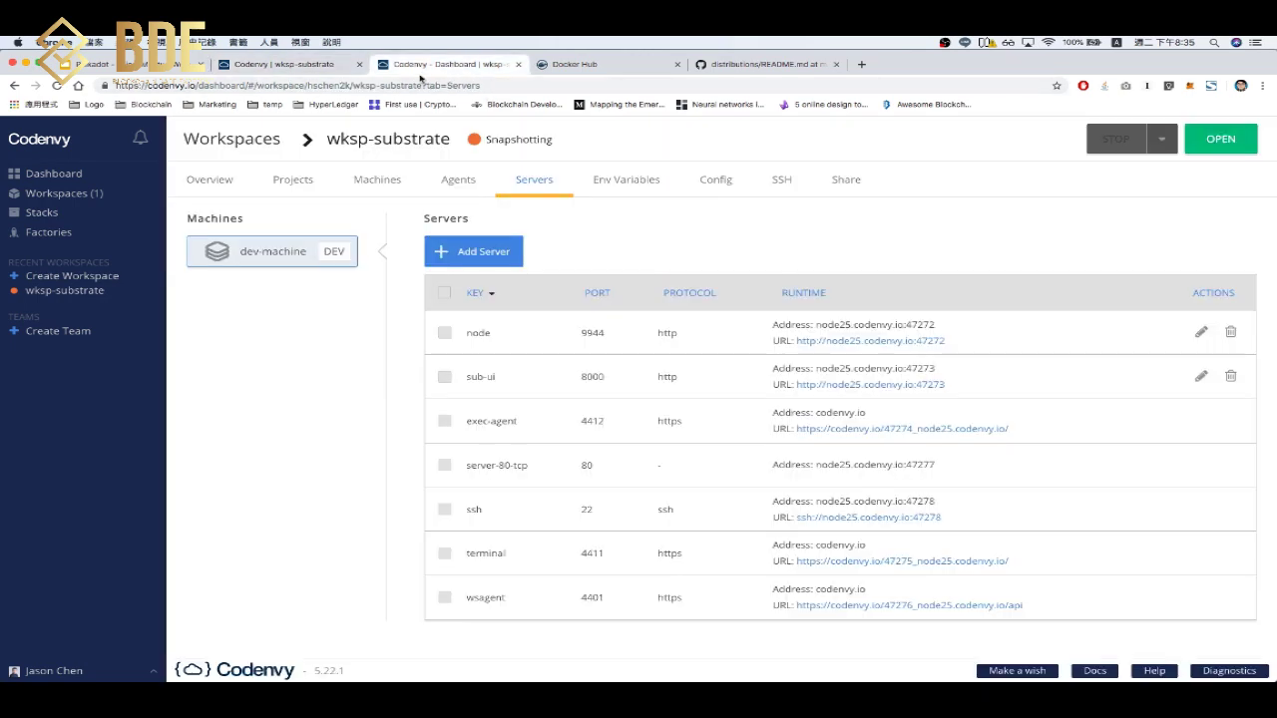
click(66, 194)
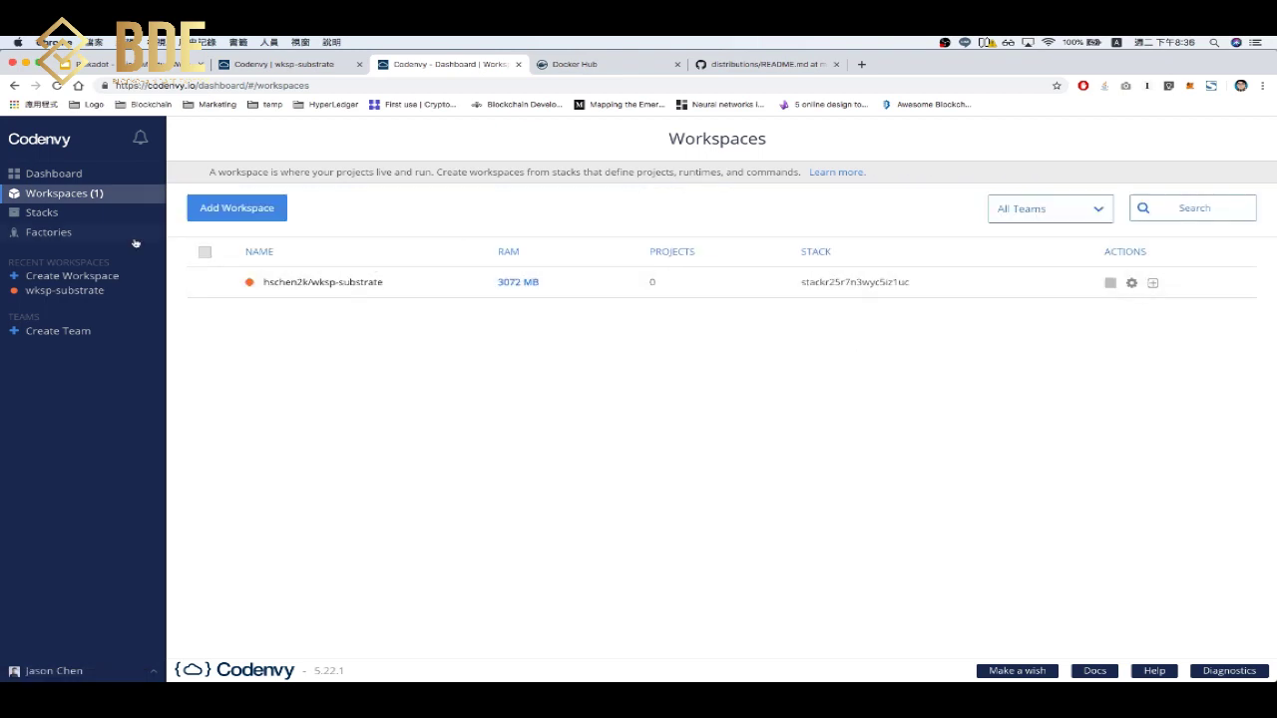
click(97, 213)
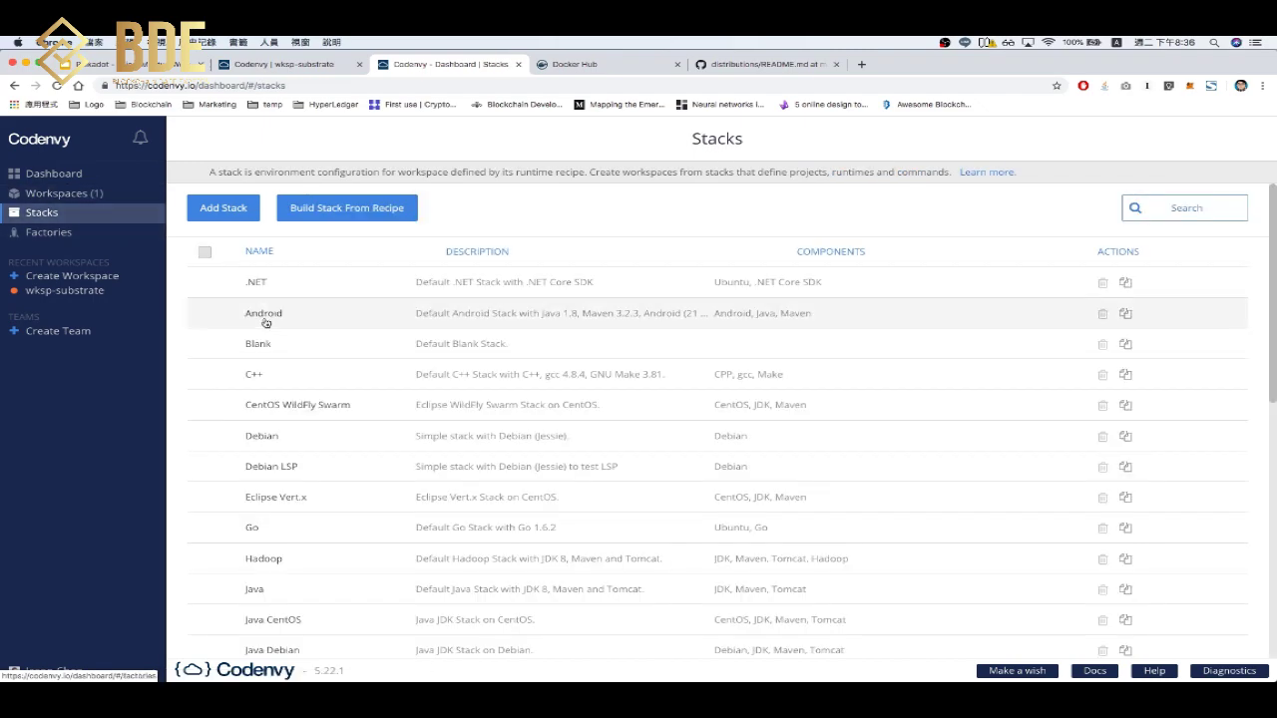
scroll(433, 412, down, 1)
scroll(433, 412, down, 10)
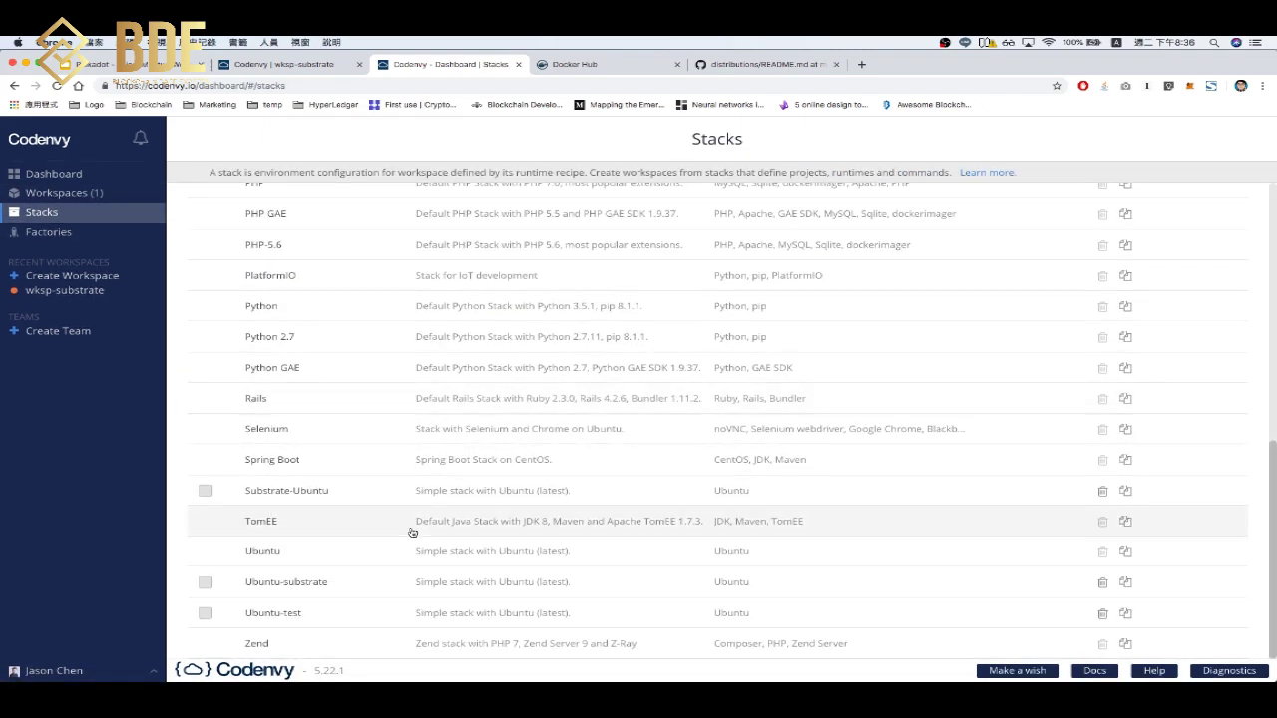
click(287, 583)
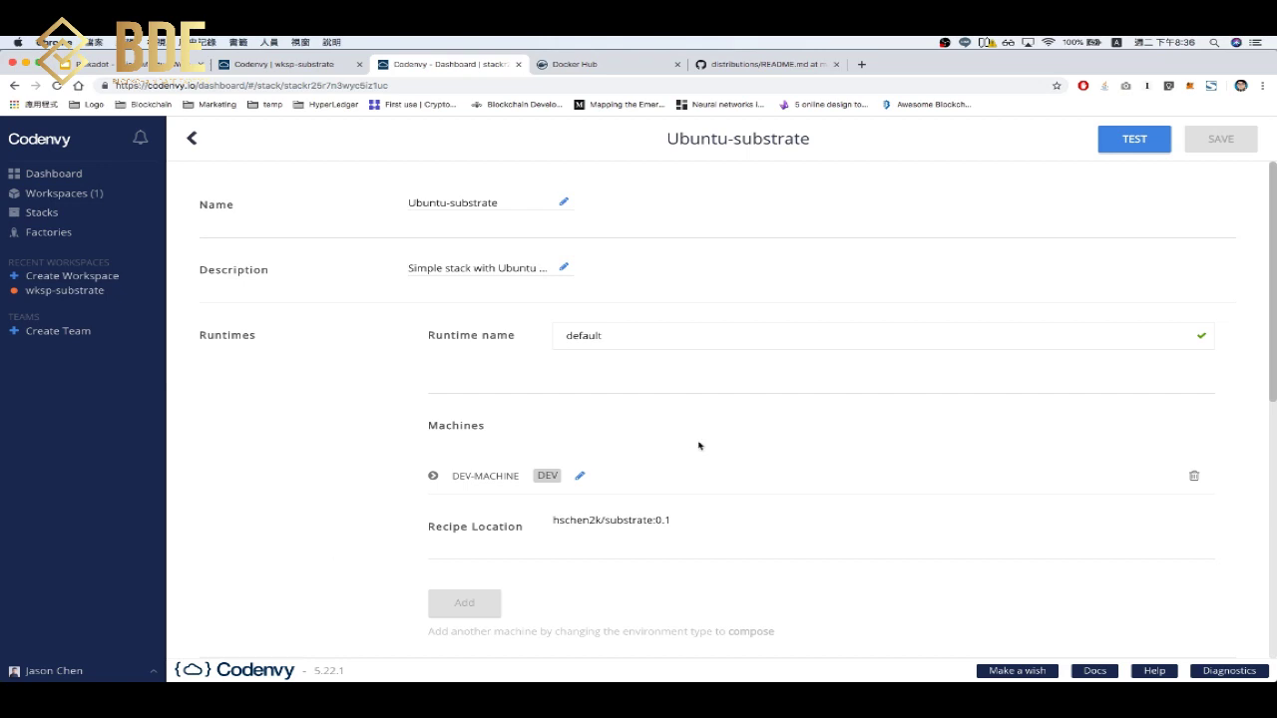
Show the Ubuntu-substrate stack's raw configuration and place the cursor at the end of the recipe location's image tag.
scroll(745, 492, down, 2)
scroll(746, 492, down, 8)
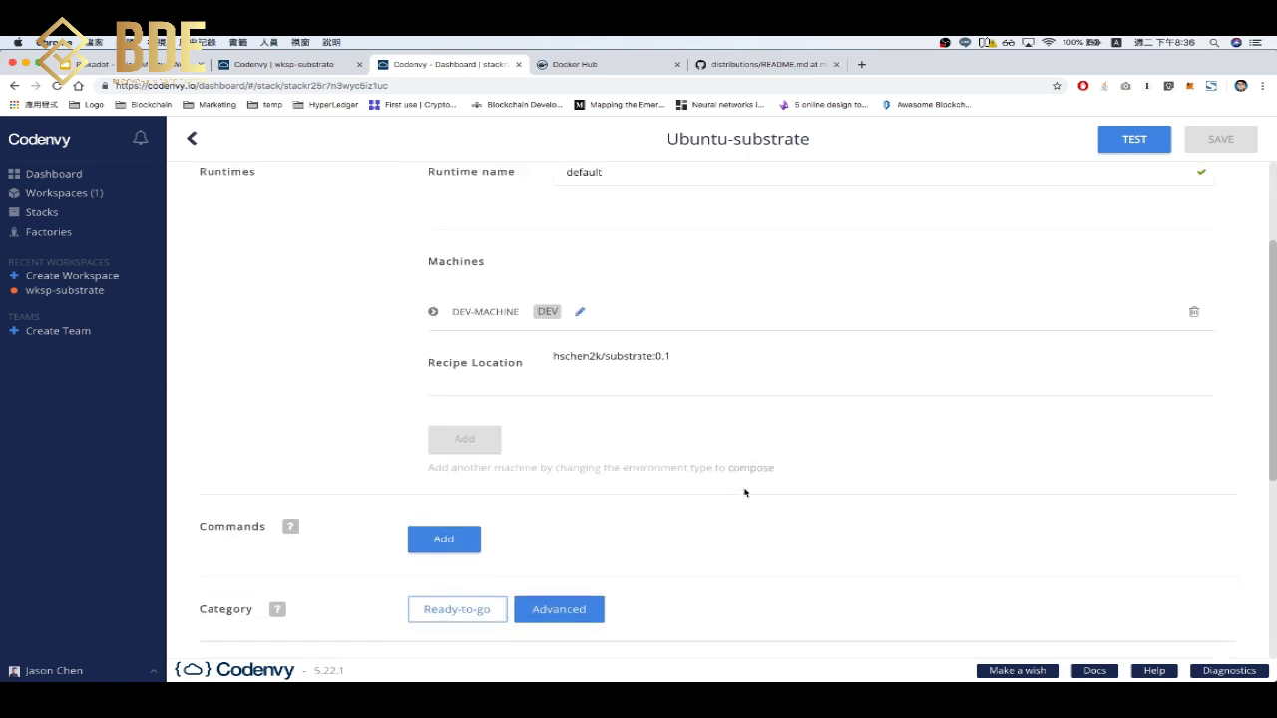
scroll(746, 492, down, 2)
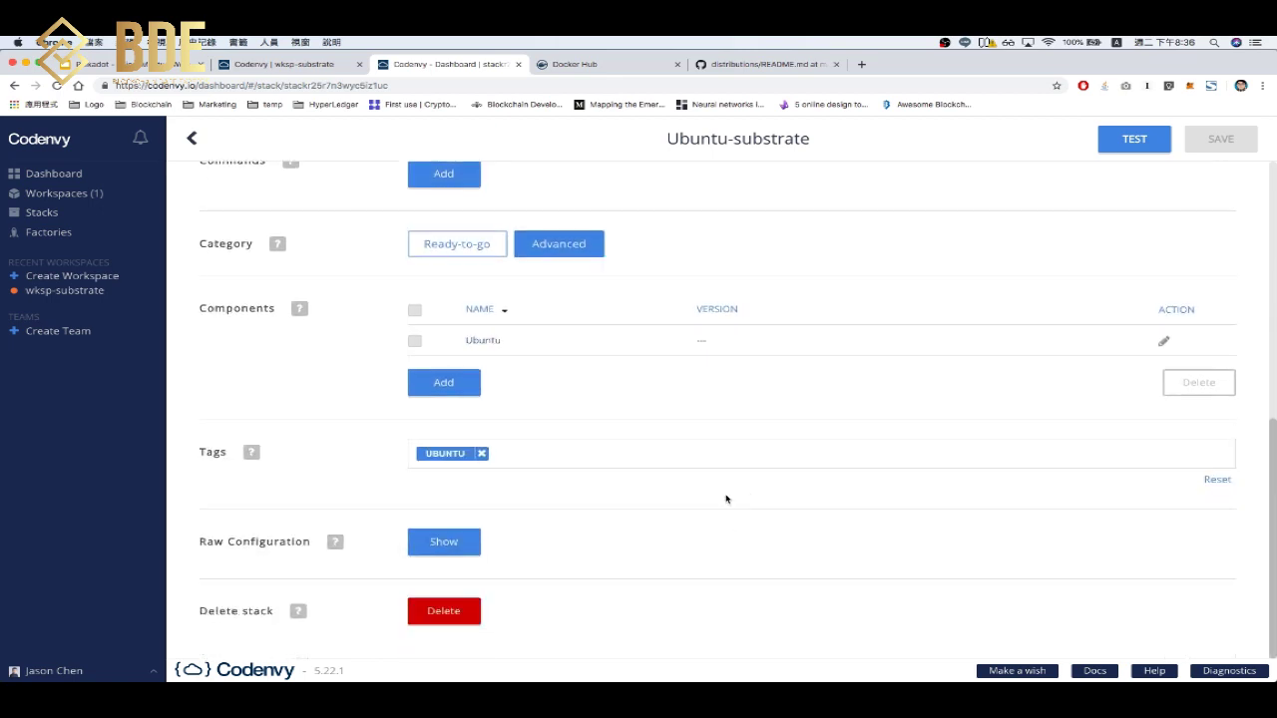
click(450, 539)
scroll(705, 576, down, 5)
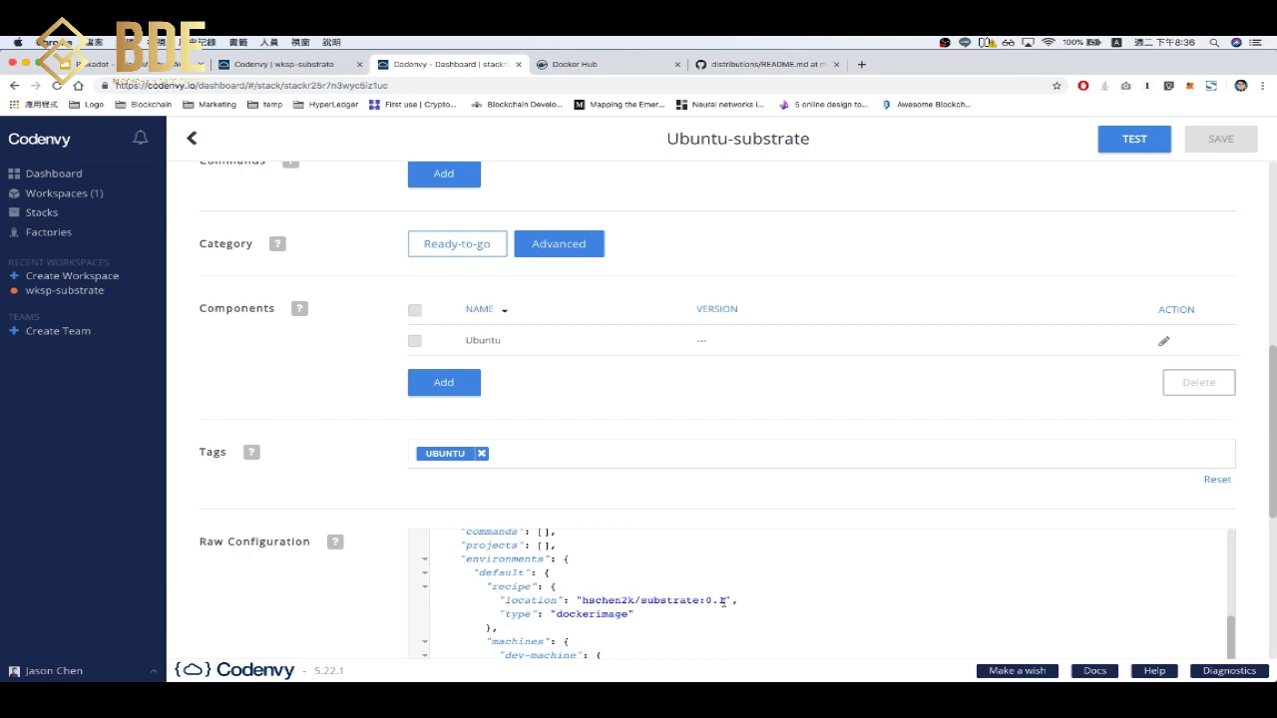
click(725, 601)
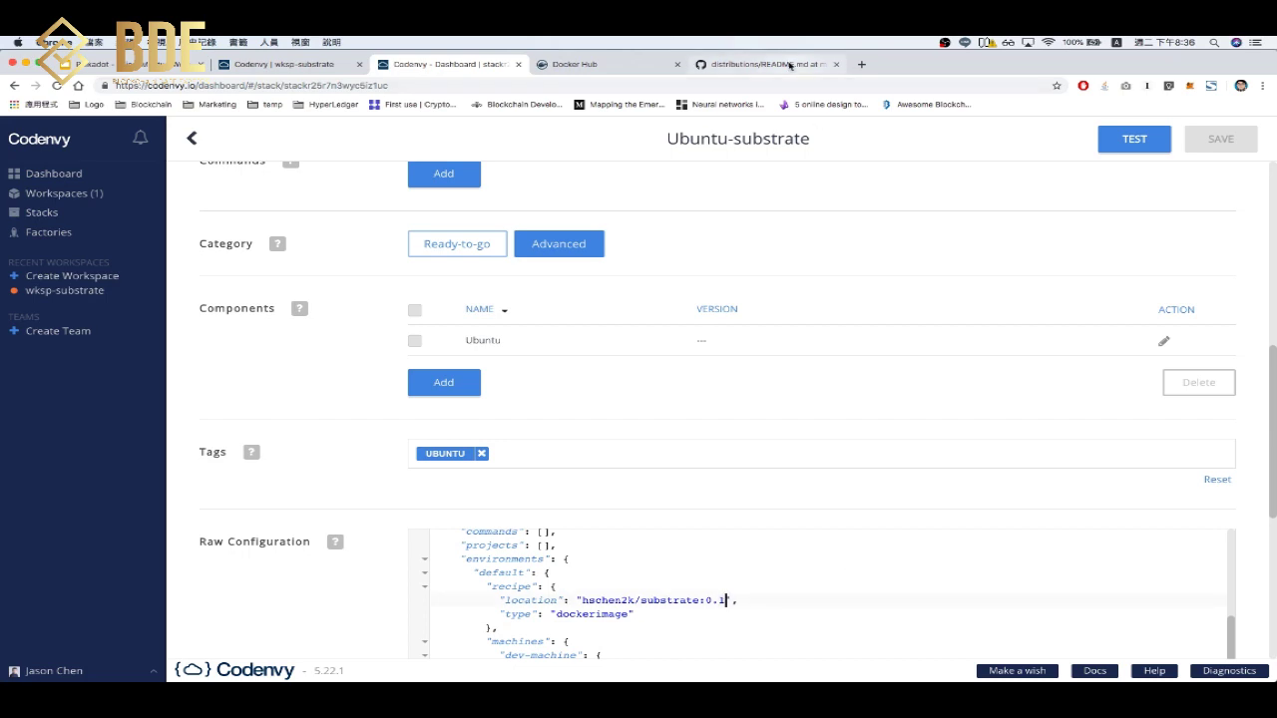
Open the substrate repository on Docker Hub to check its available image tags.
click(615, 65)
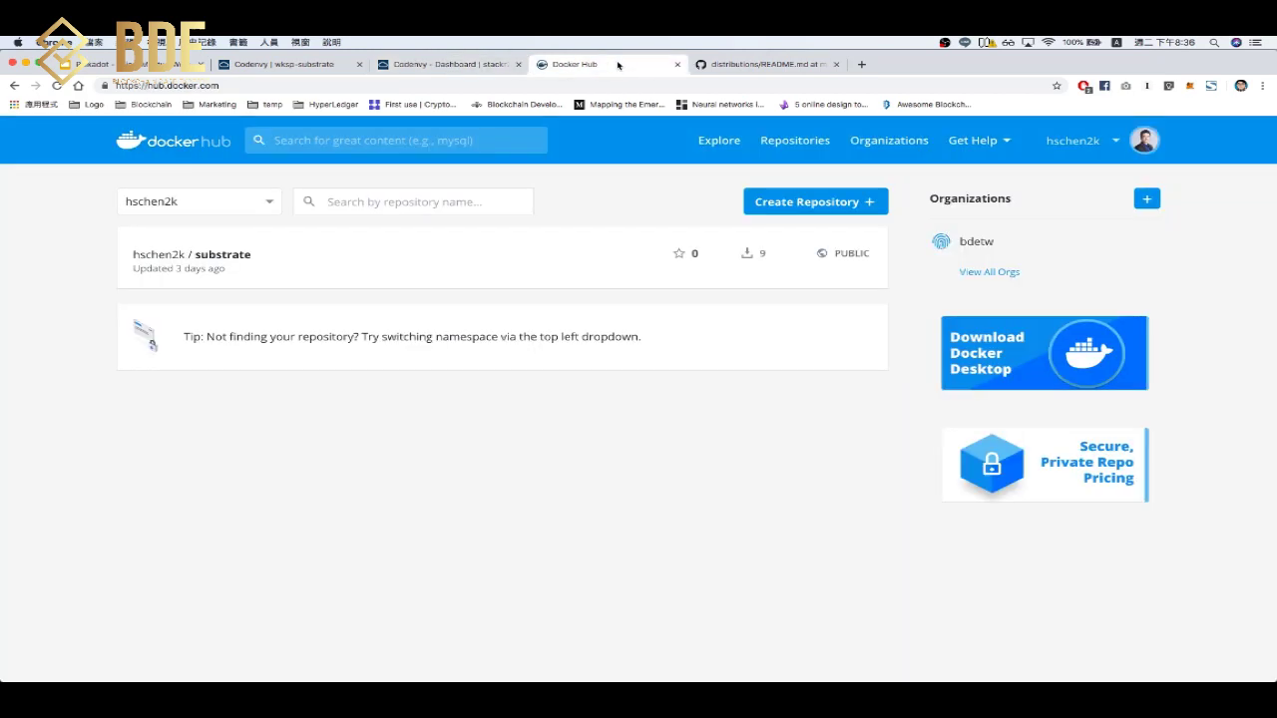
click(225, 258)
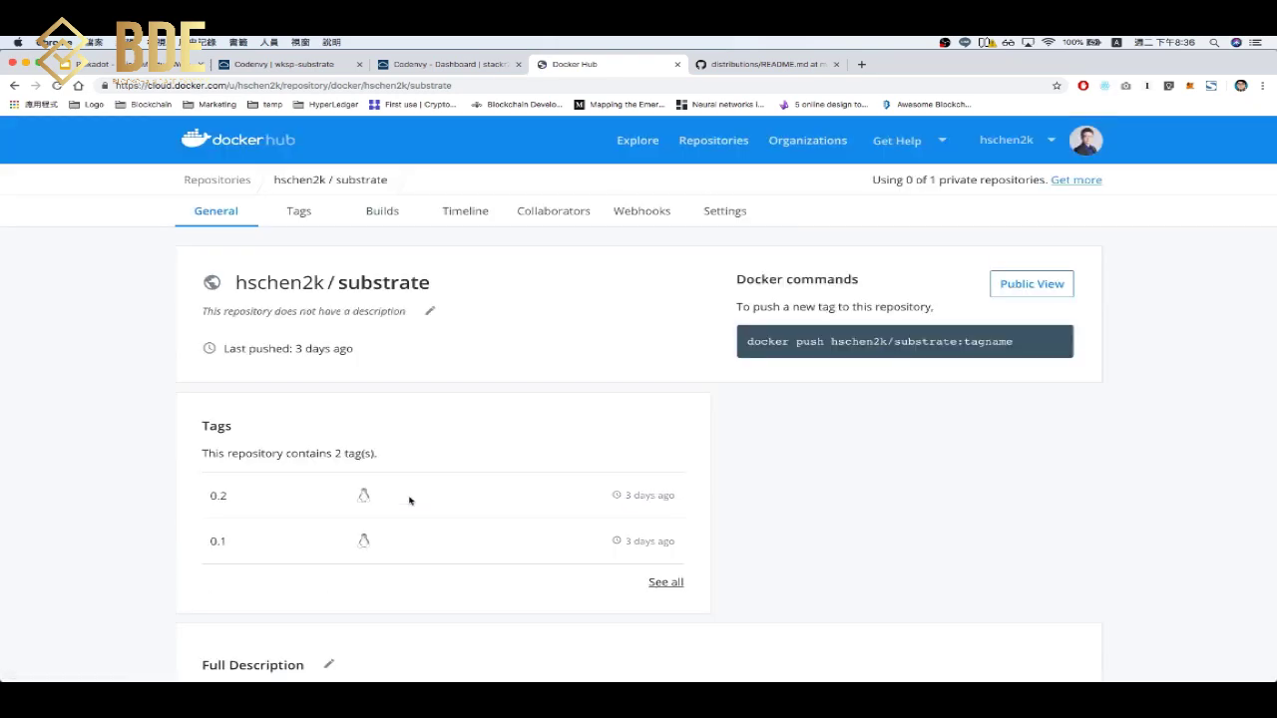
Set the image tag in the recipe location of the Ubuntu-substrate stack's raw configuration to 0.2.
click(447, 65)
scroll(726, 599, down, 2)
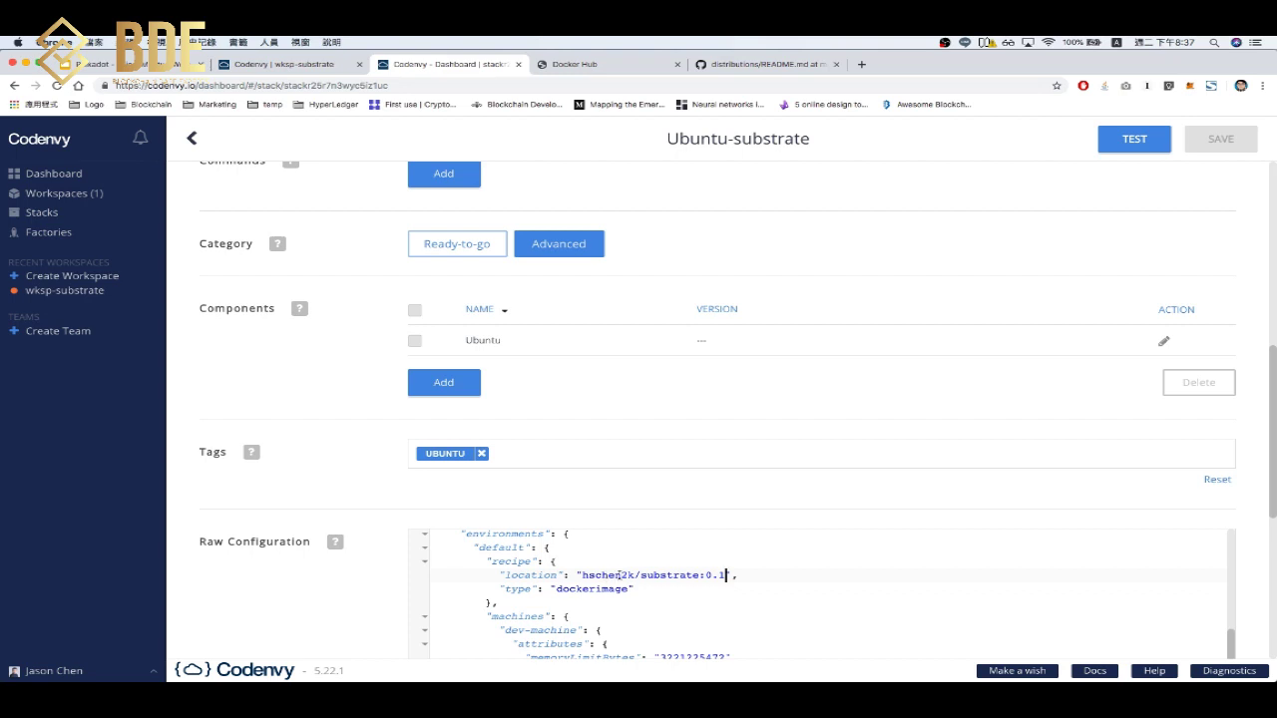
double_click(605, 576)
double_click(661, 575)
click(725, 576)
key(BackSpace)
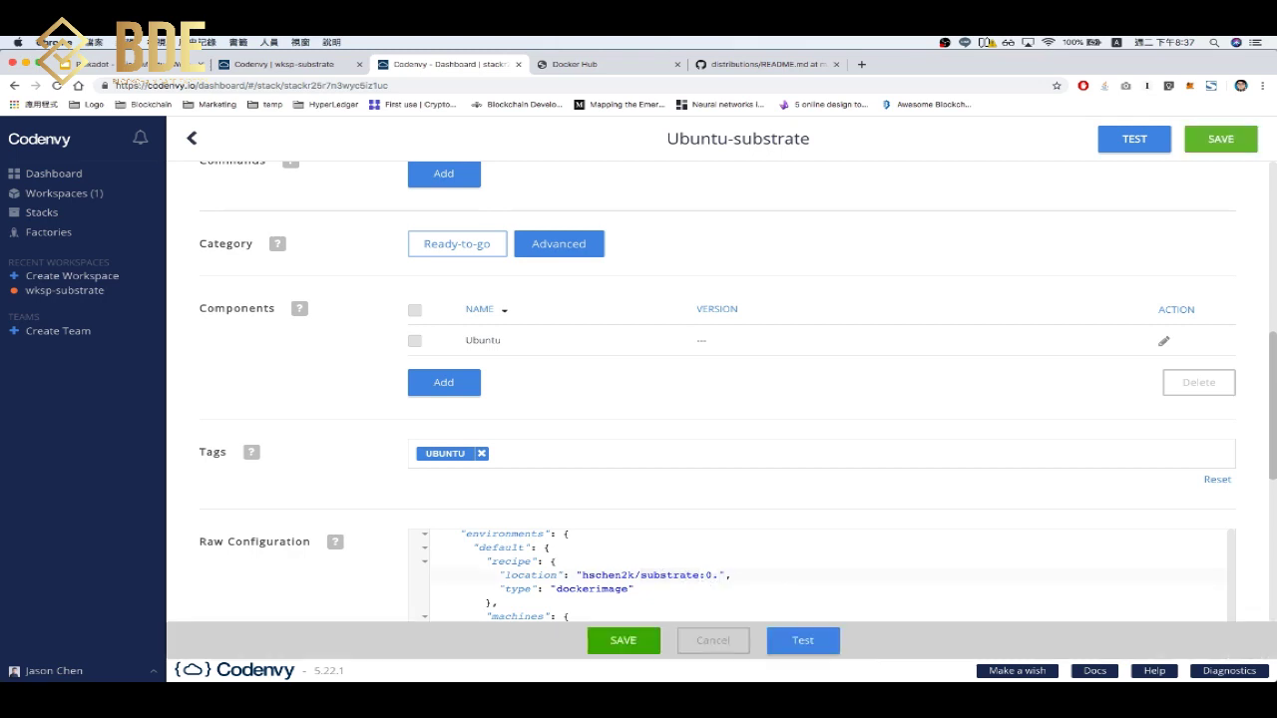
text(2)
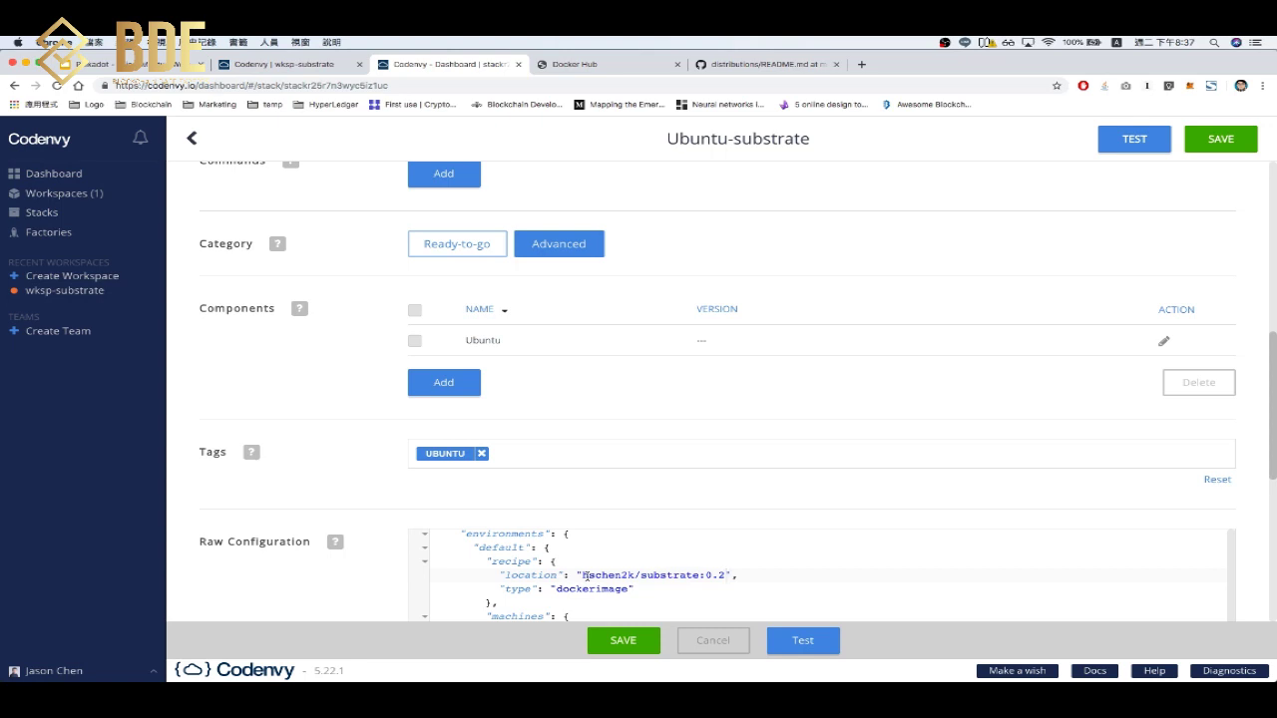
Set the image tag in the stack's source origin to 0.2 and save the Ubuntu-substrate stack.
scroll(649, 574, down, 2)
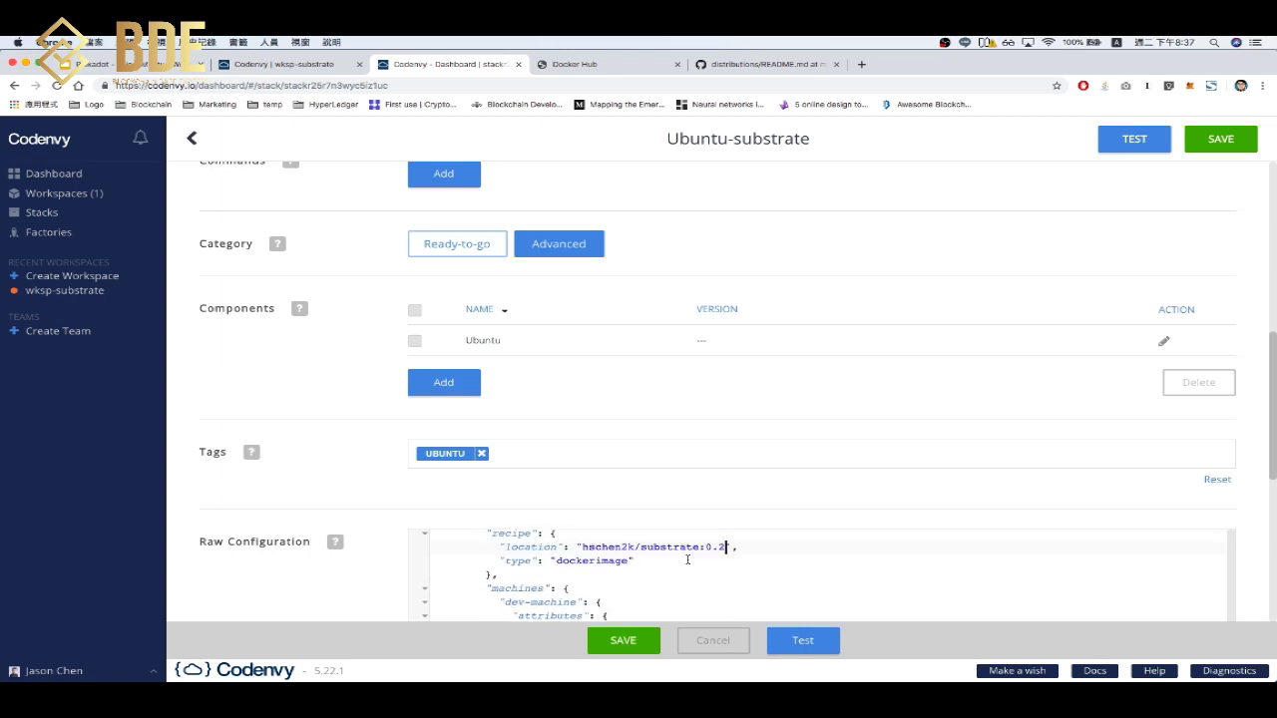
scroll(688, 572, up, 2)
scroll(688, 572, down, 5)
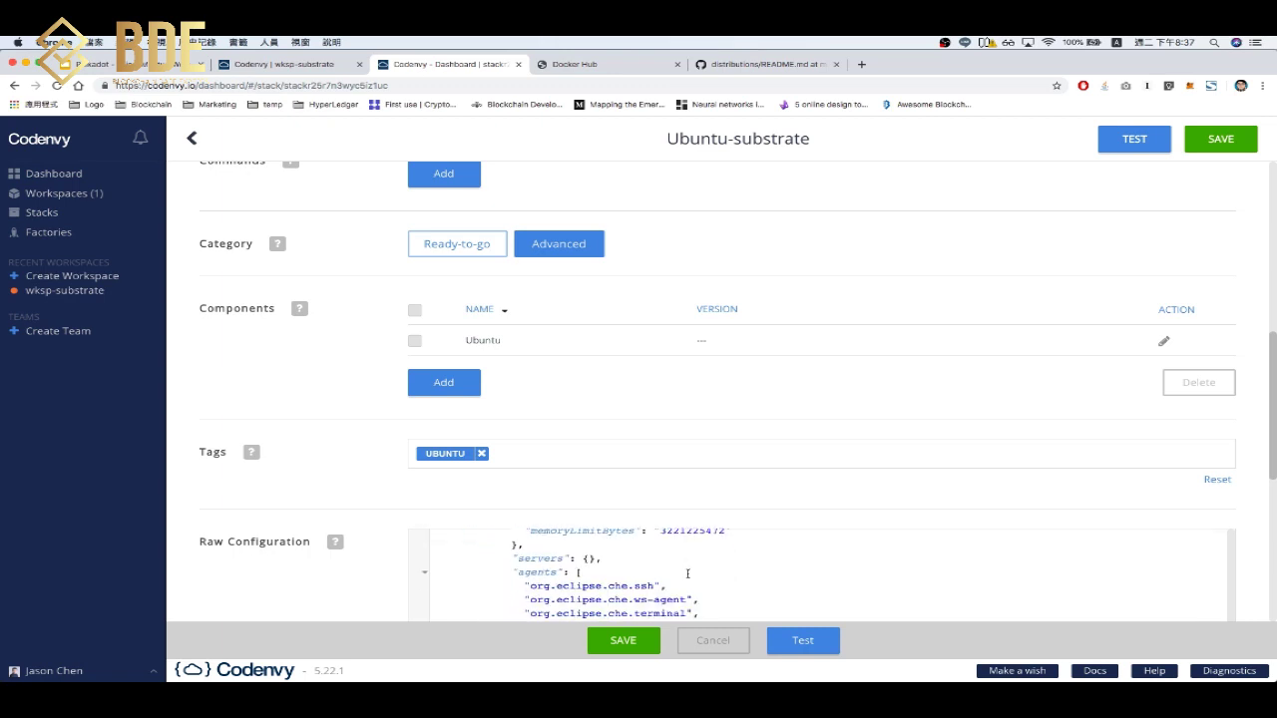
scroll(687, 574, down, 5)
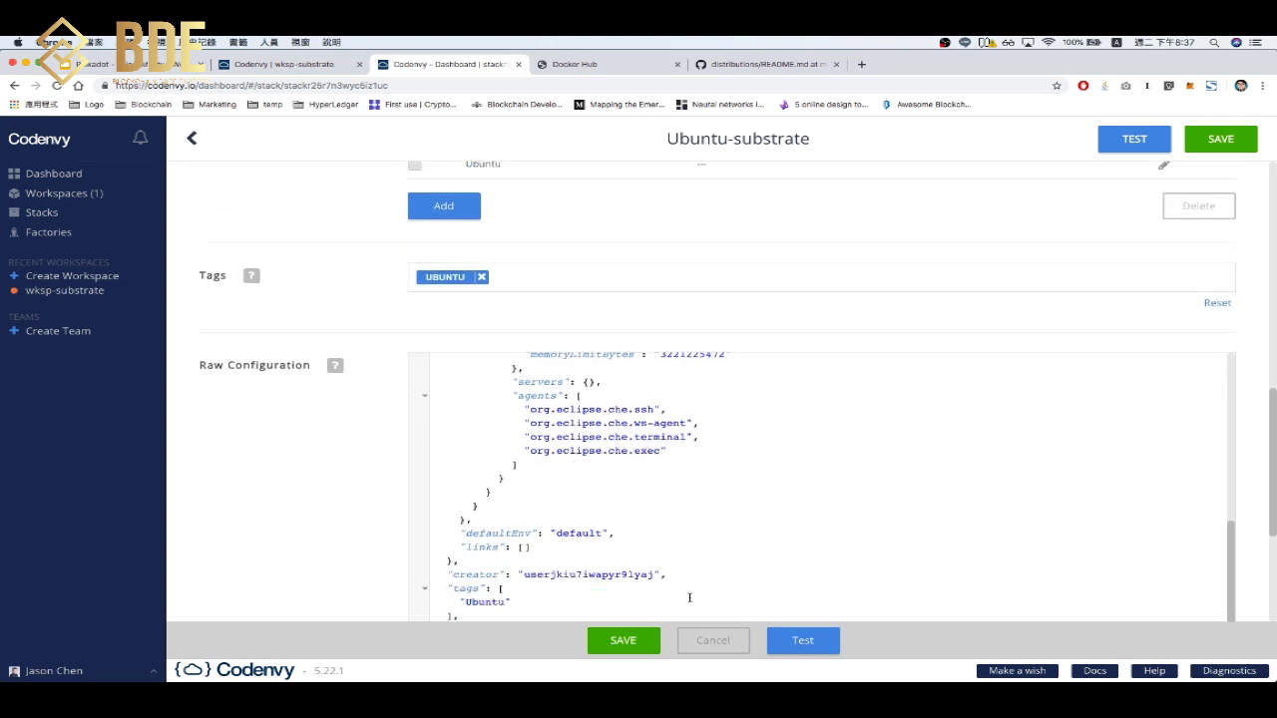
scroll(690, 598, down, 2)
scroll(690, 597, up, 10)
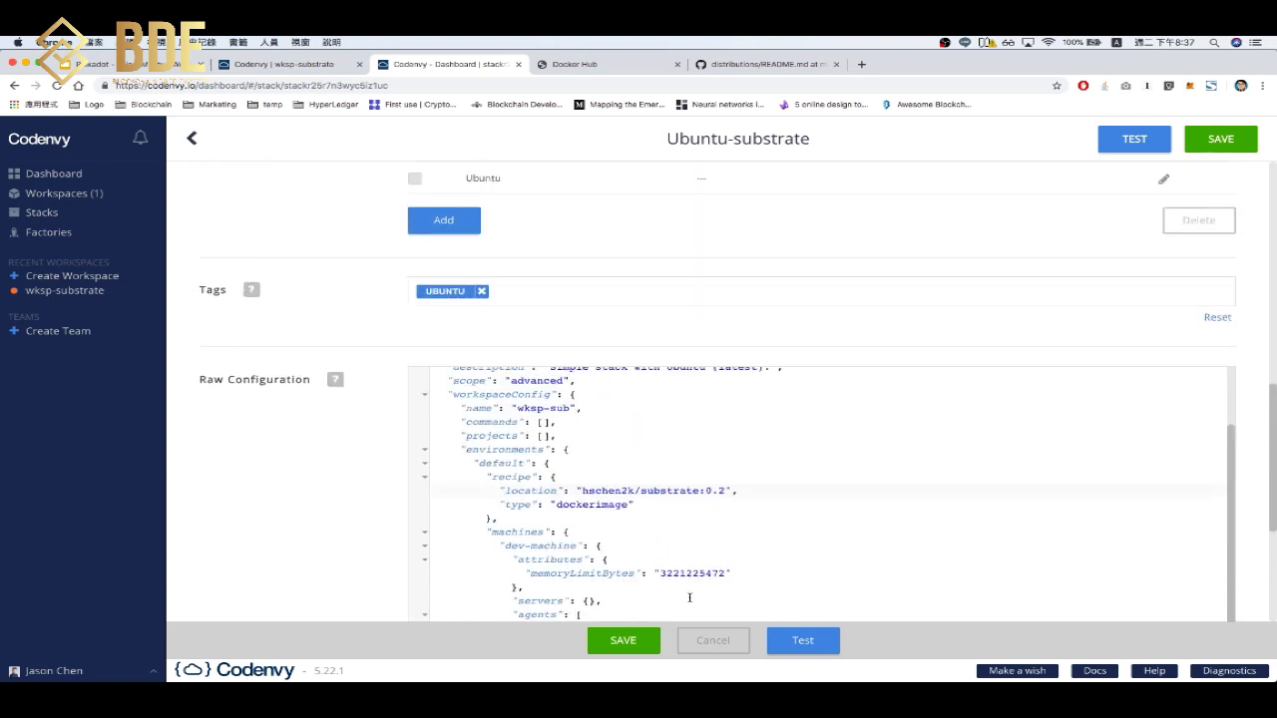
click(680, 445)
key(BackSpace)
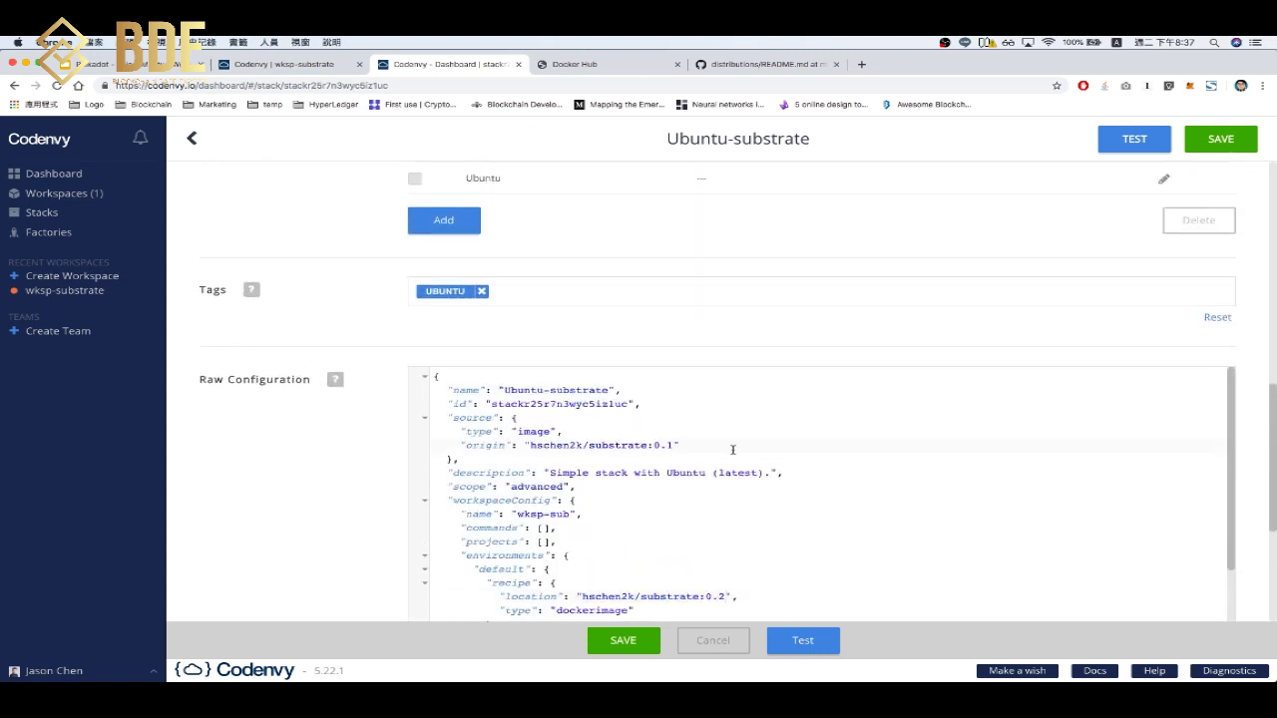
text(2)
click(624, 640)
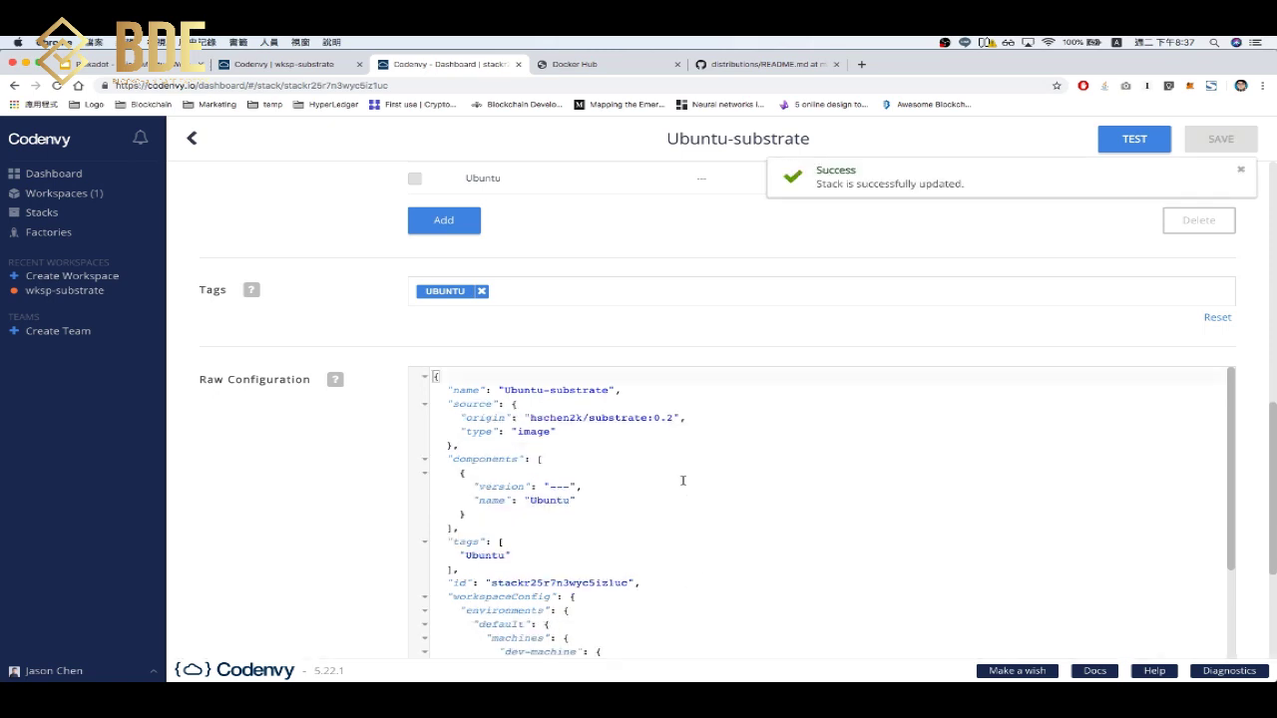
Start a new workspace from the workspace list and select the Ubuntu-substrate stack among all available stacks.
click(97, 193)
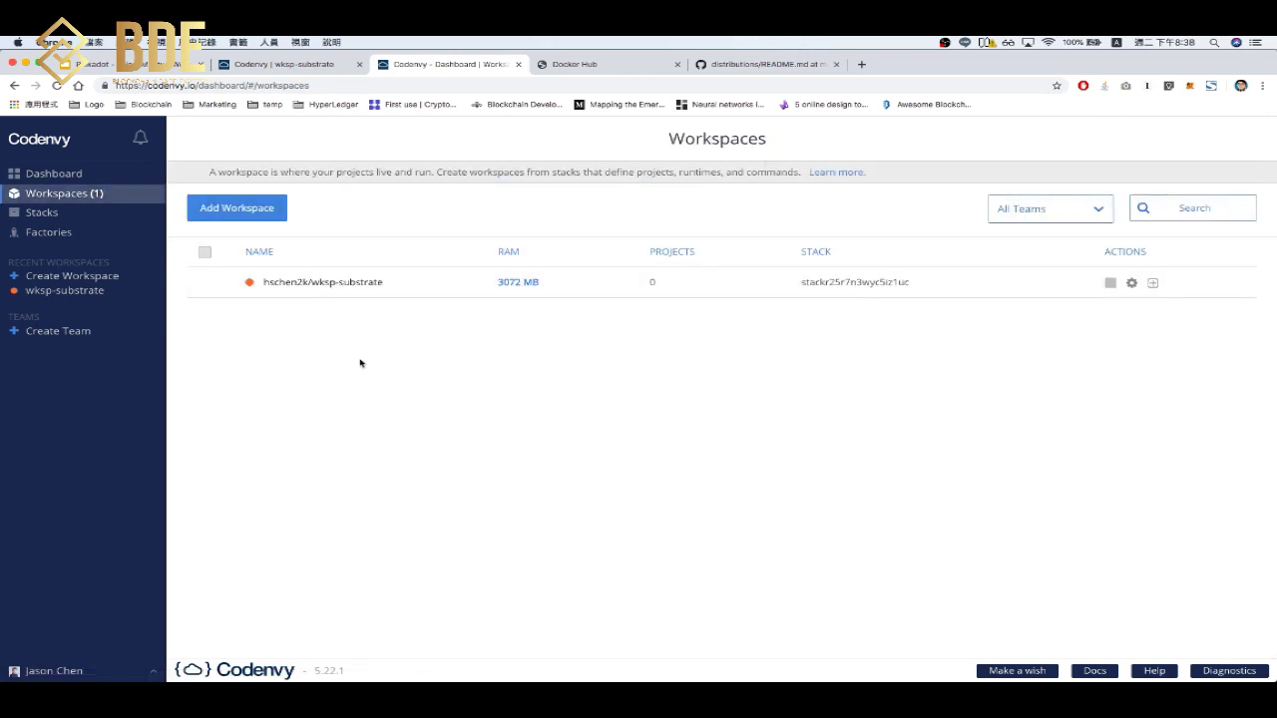
click(260, 217)
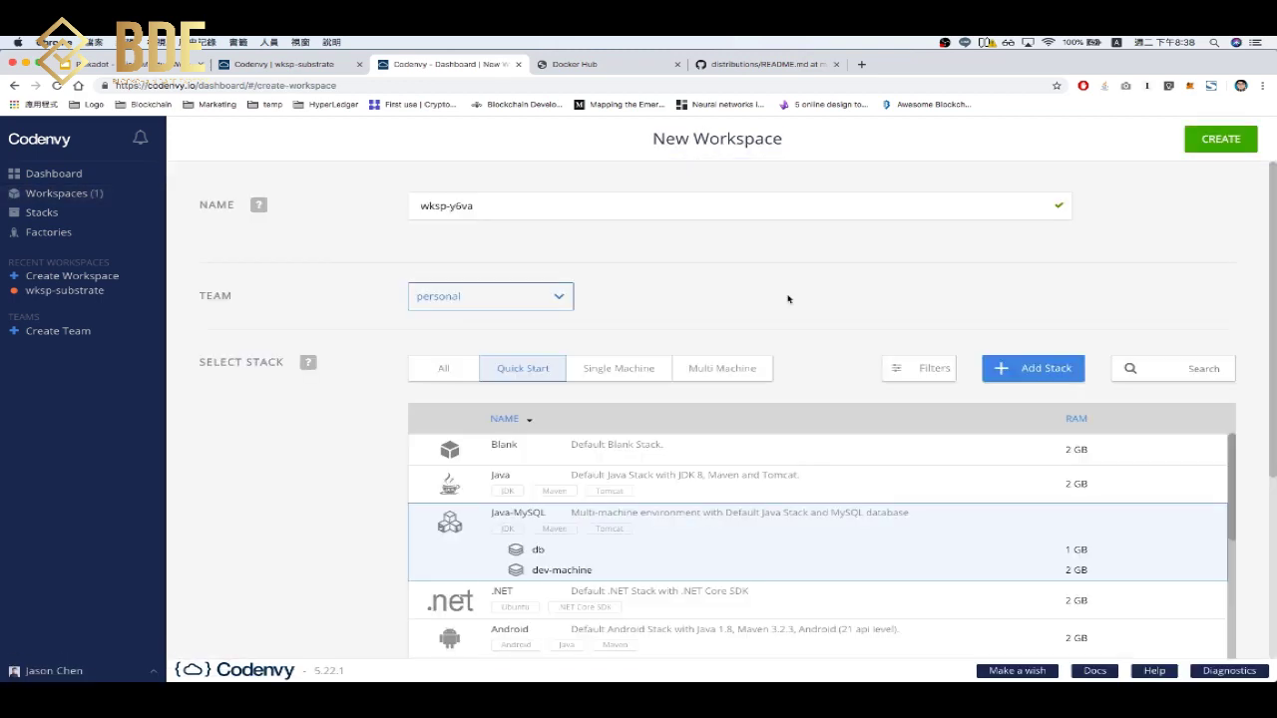
click(423, 373)
scroll(362, 499, down, 5)
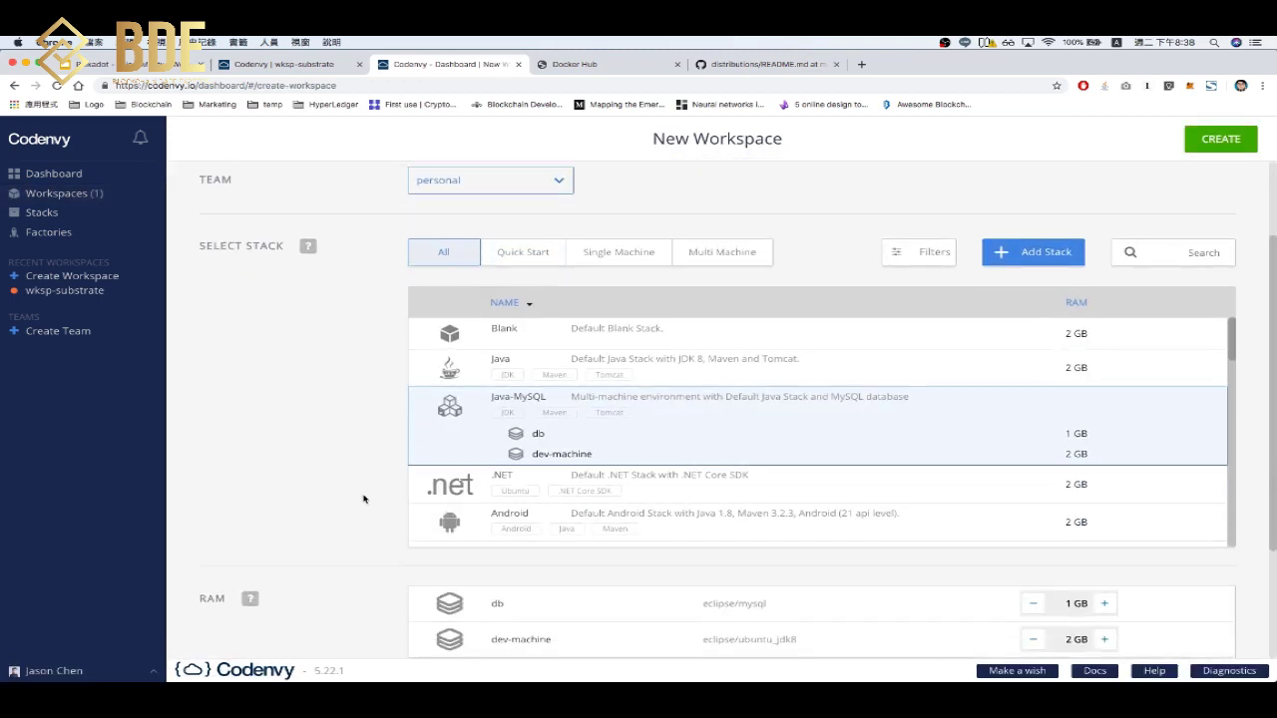
scroll(630, 247, down, 4)
scroll(630, 246, down, 10)
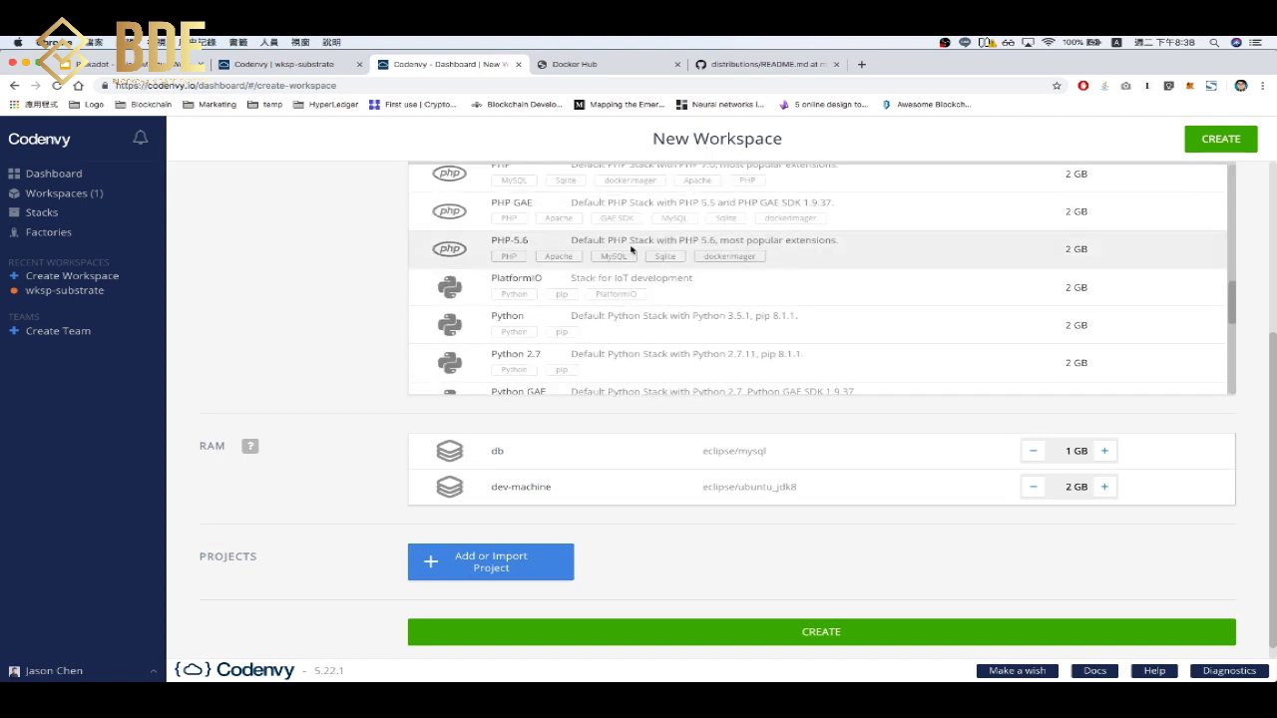
scroll(631, 247, down, 3)
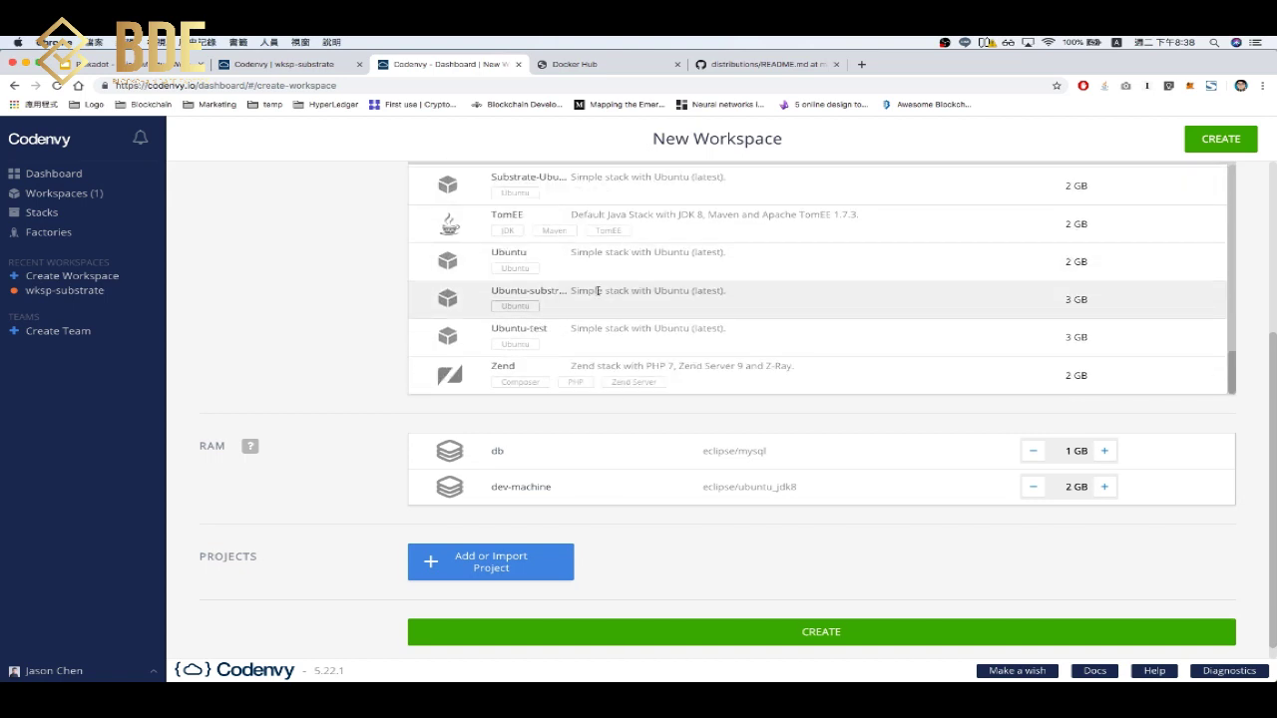
click(598, 290)
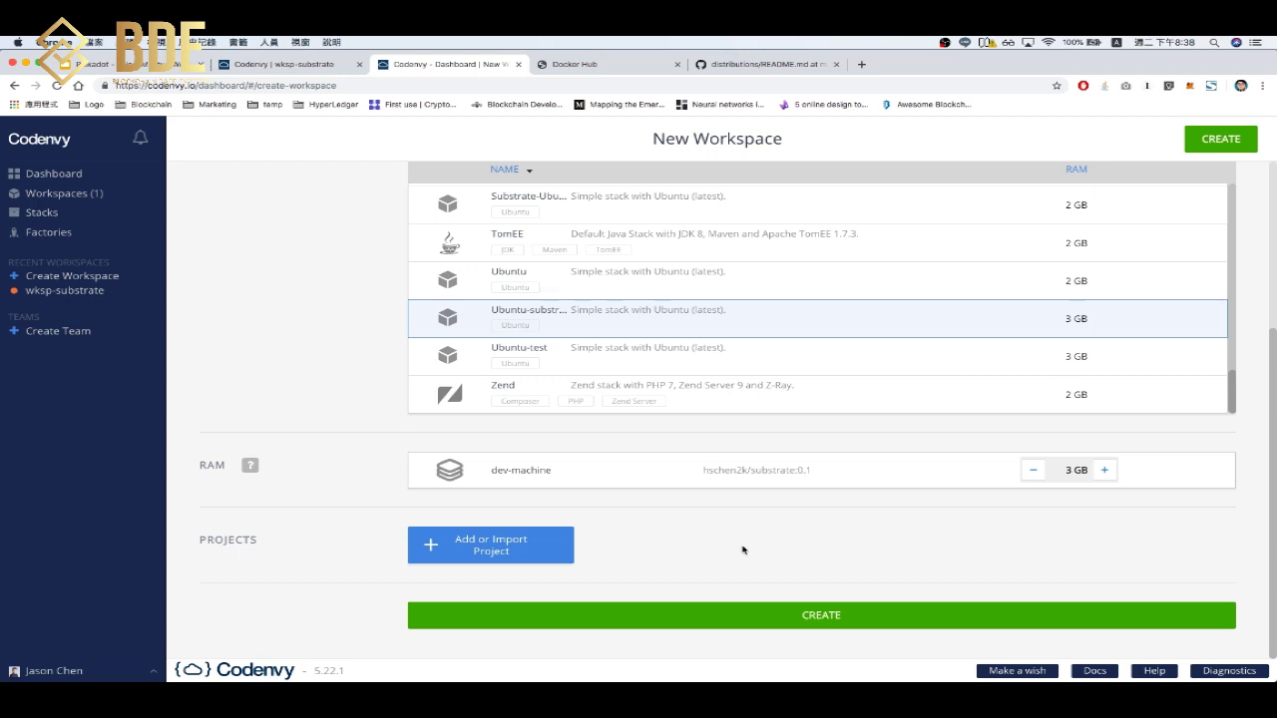
Name the new workspace substrate and create it from the selected Ubuntu-substrate stack.
scroll(743, 550, up, 3)
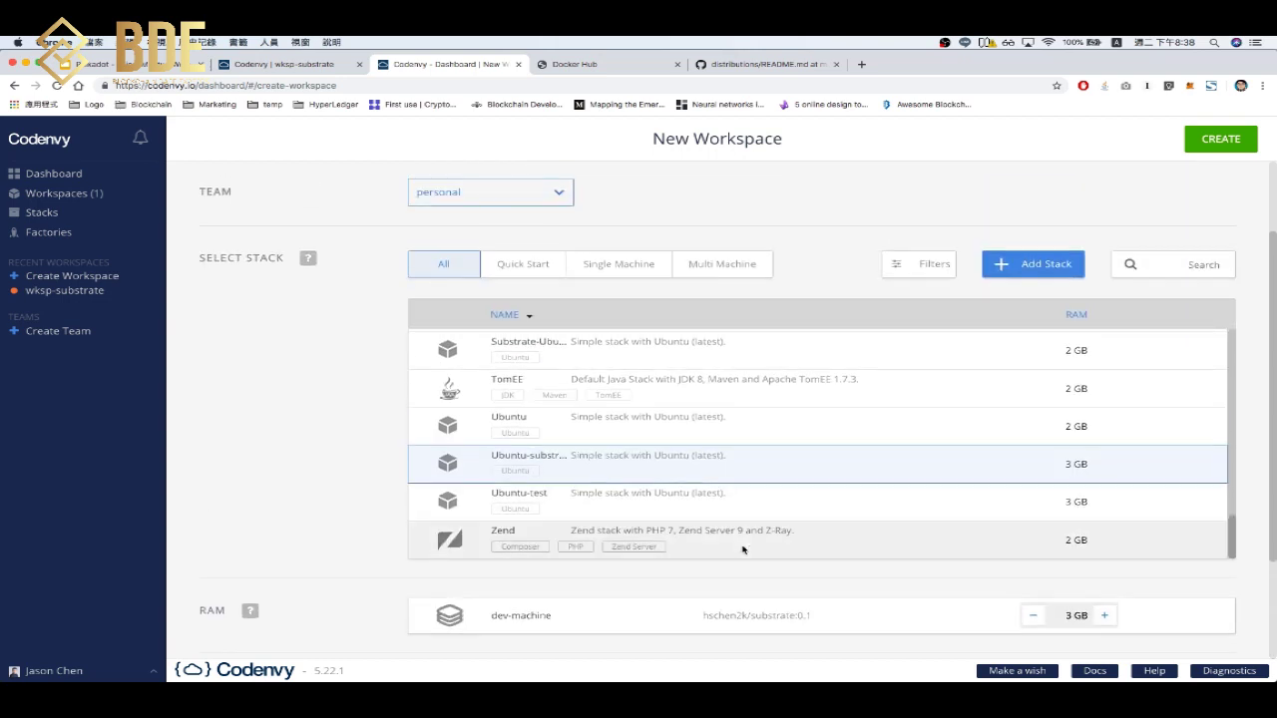
scroll(742, 548, up, 3)
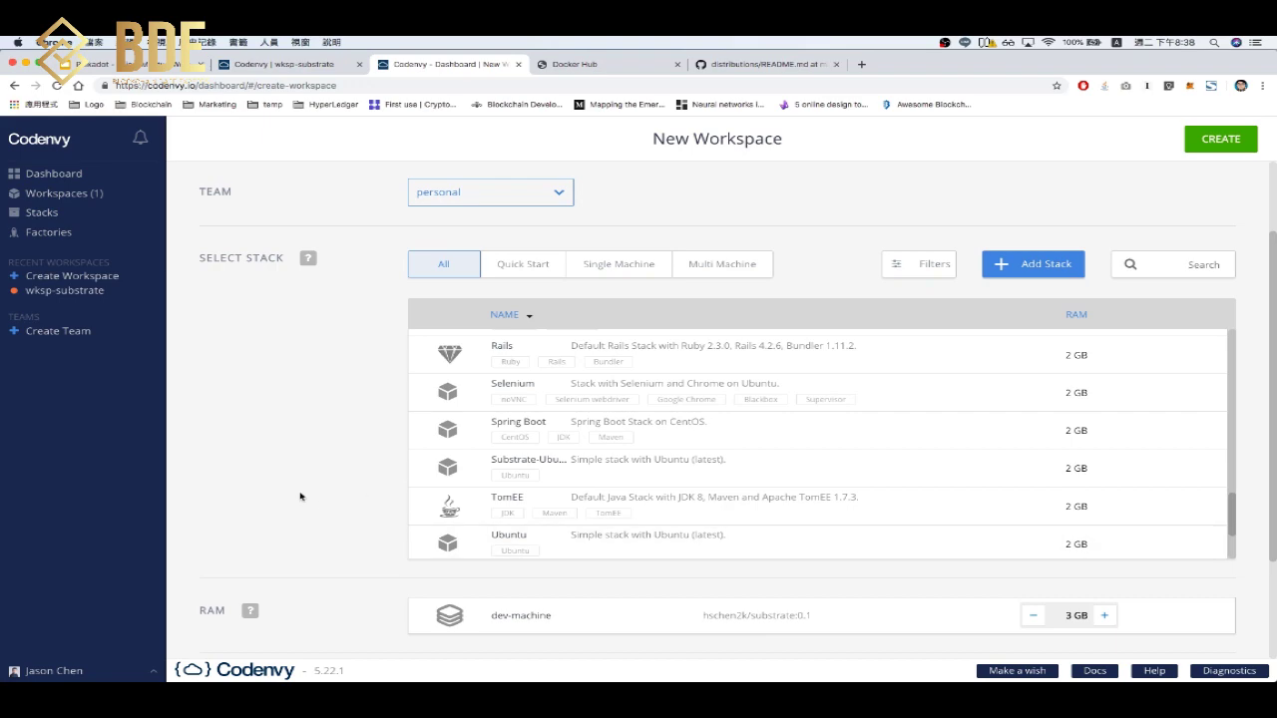
scroll(300, 495, up, 2)
scroll(301, 496, down, 5)
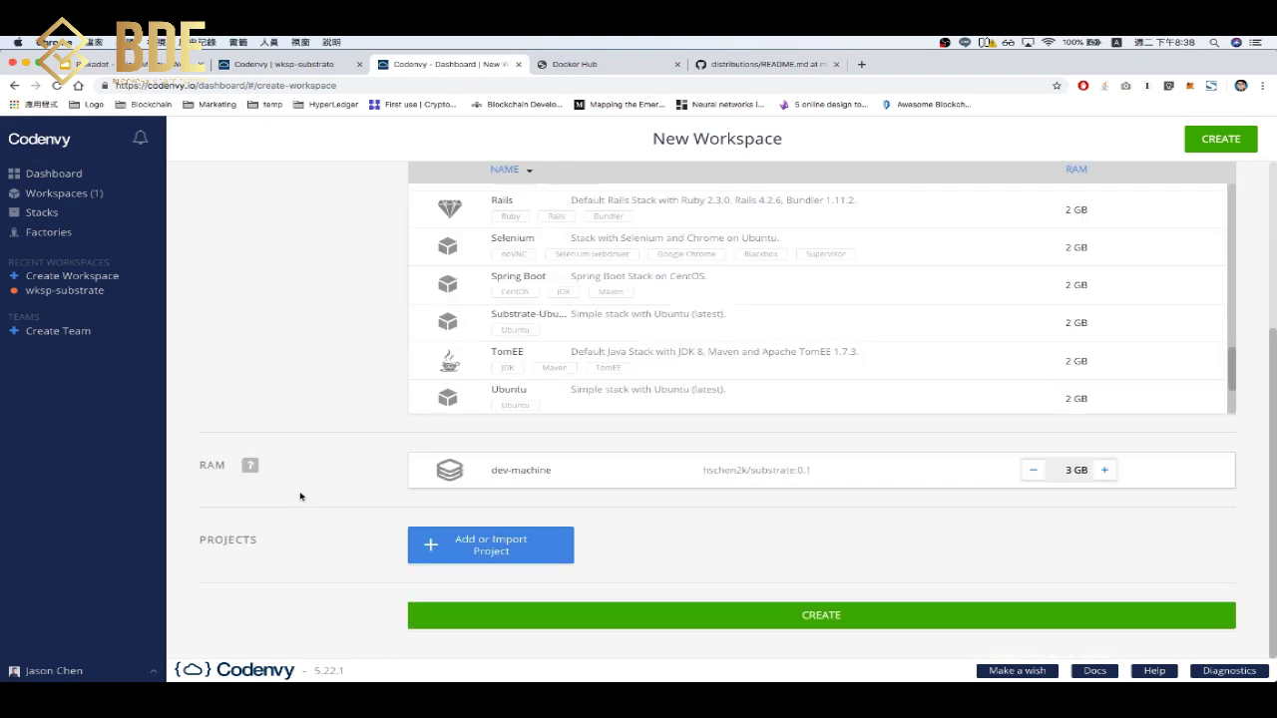
scroll(300, 496, up, 5)
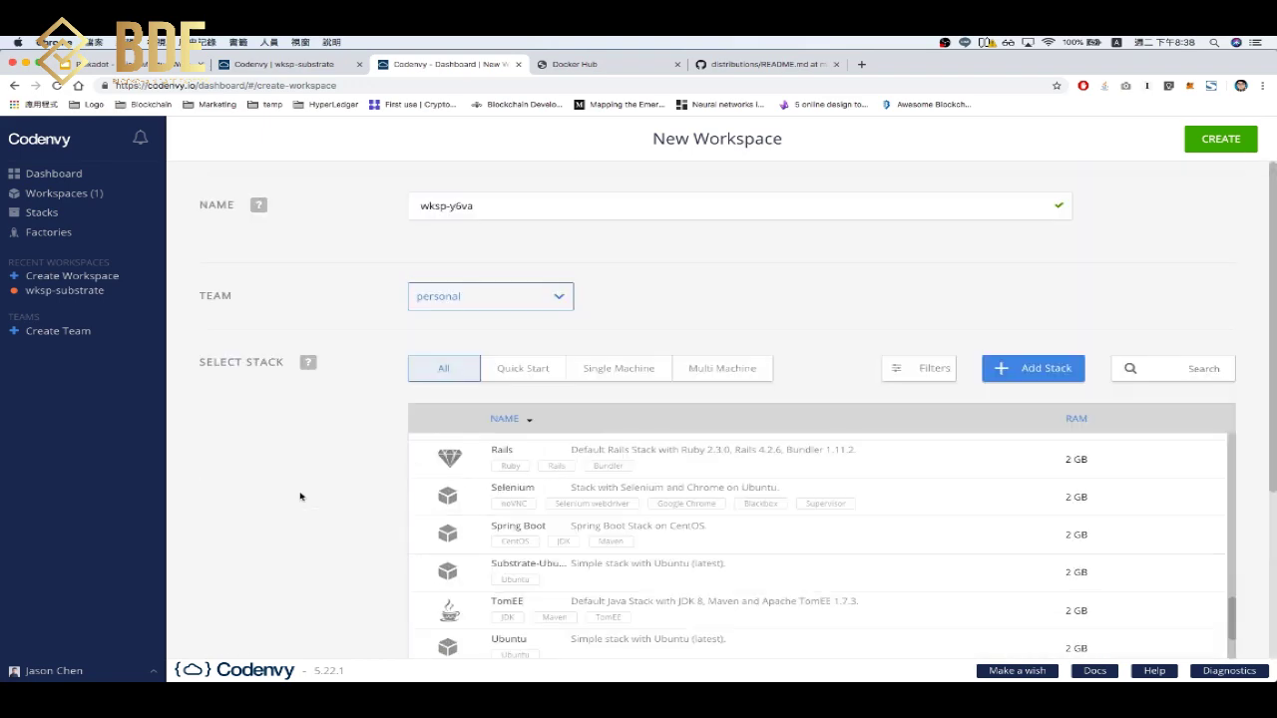
triple_click(494, 204)
text(sub)
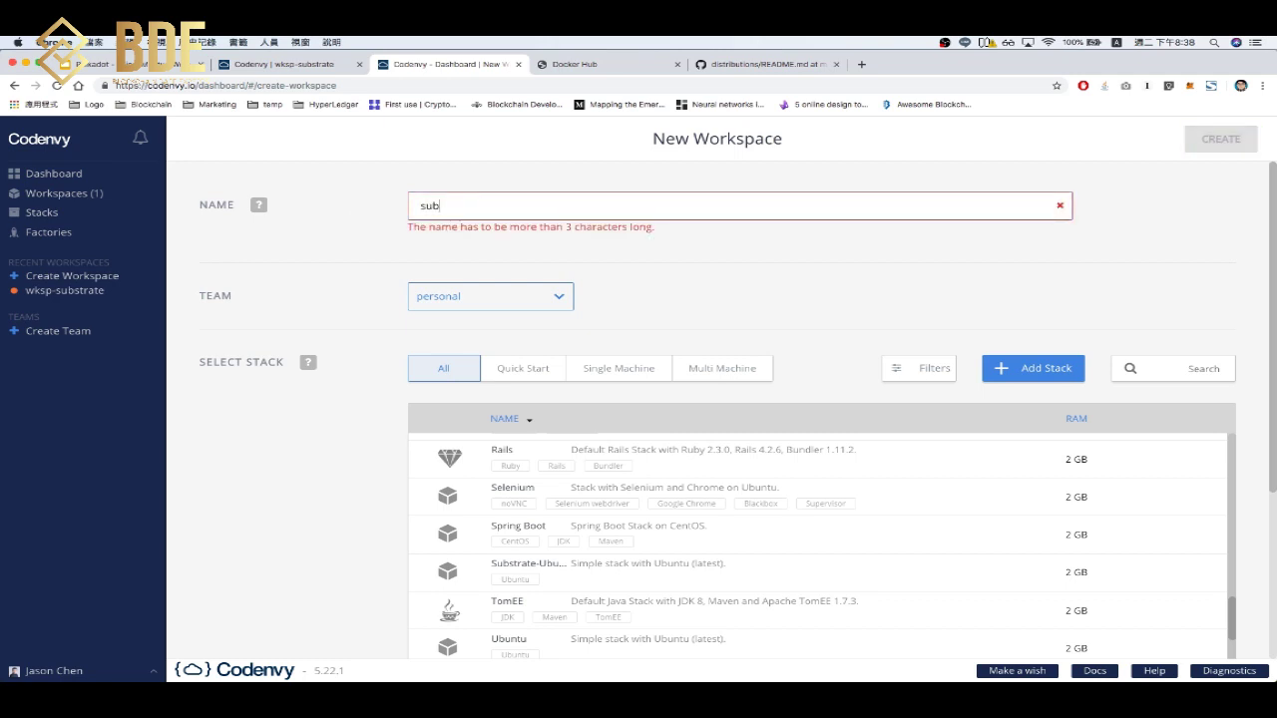
text(strate)
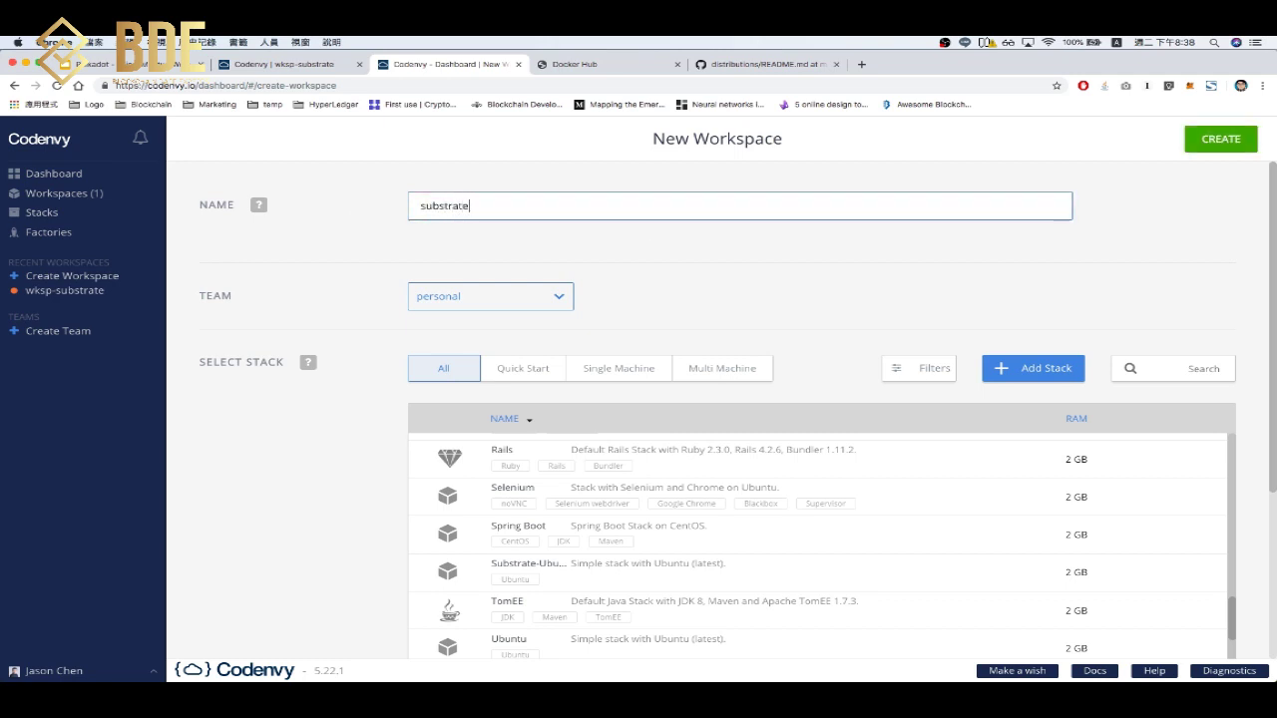
scroll(349, 305, down, 3)
scroll(599, 300, down, 3)
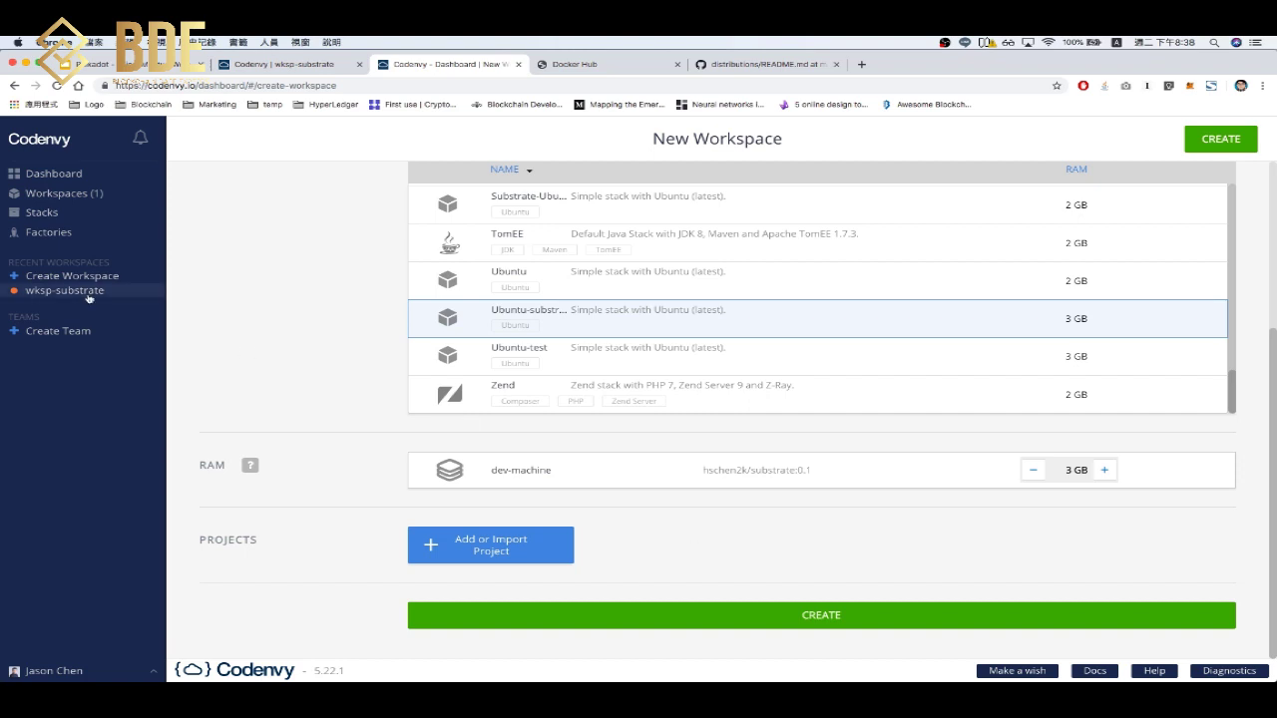
Delete the surplus wksp-y6va workspace from the workspace list and confirm its removal.
click(87, 200)
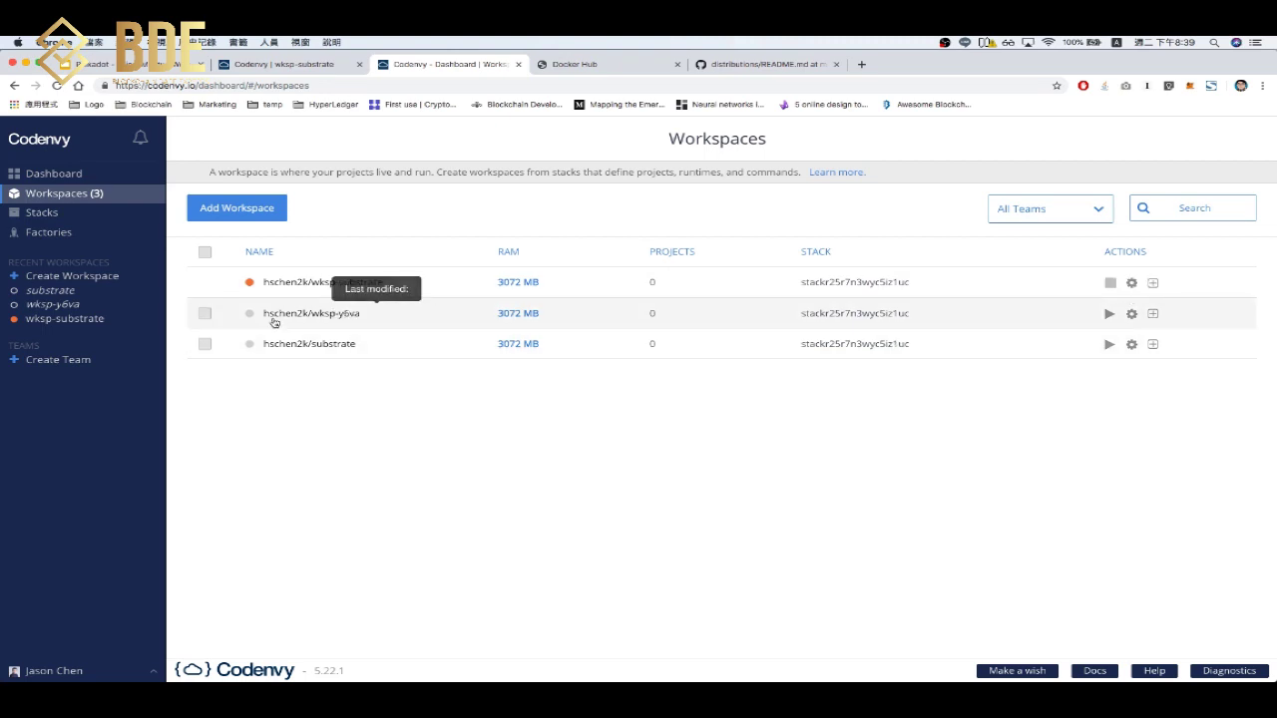
click(204, 313)
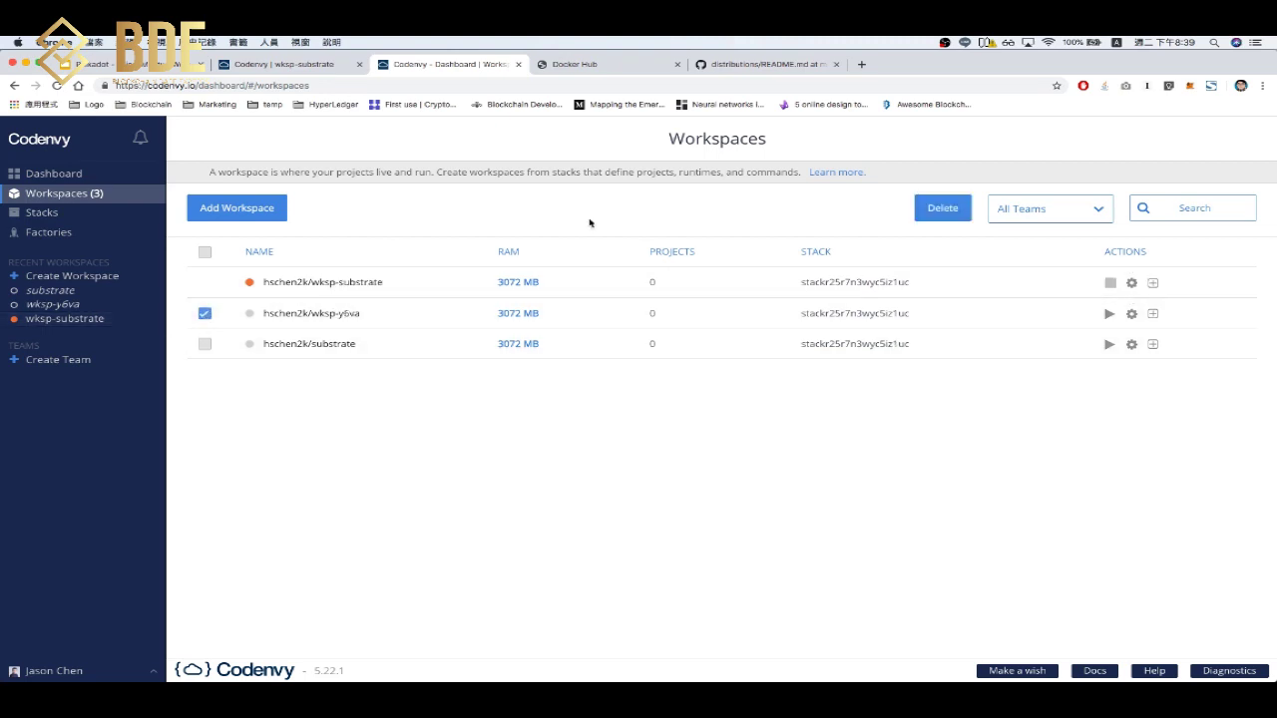
click(948, 211)
click(744, 426)
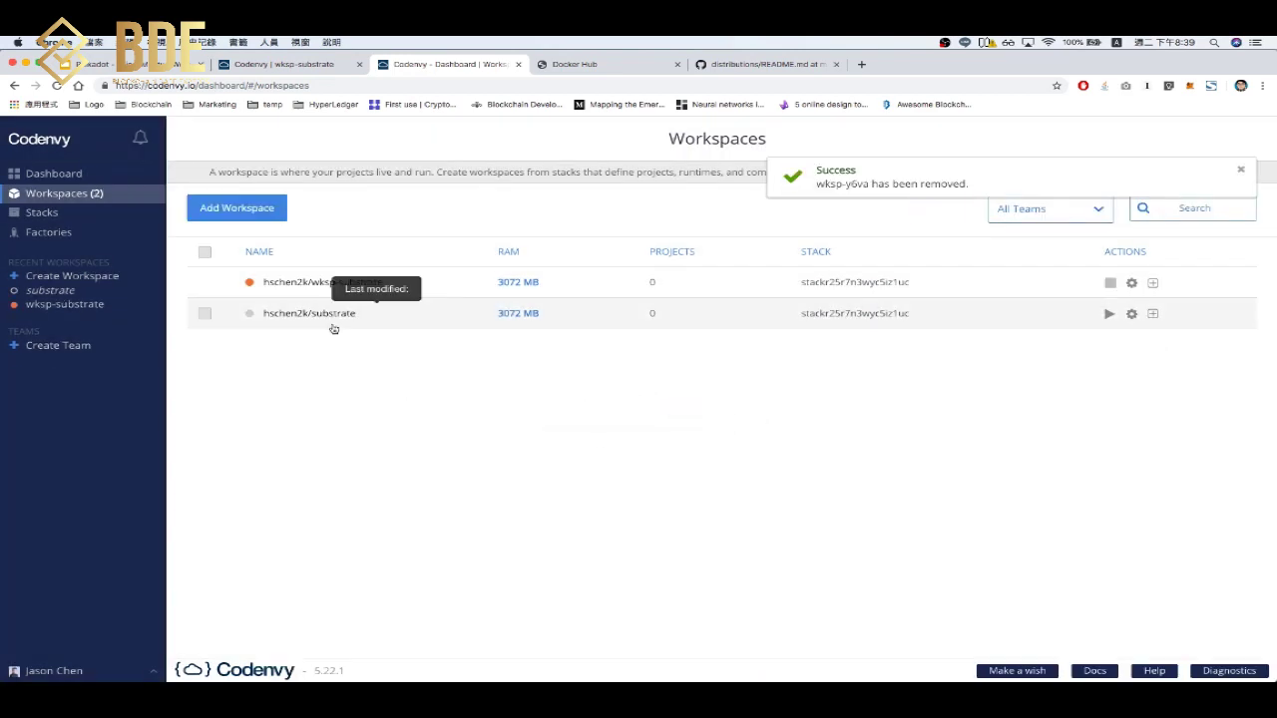
Open the substrate workspace's overview and try to run the workspace.
click(330, 317)
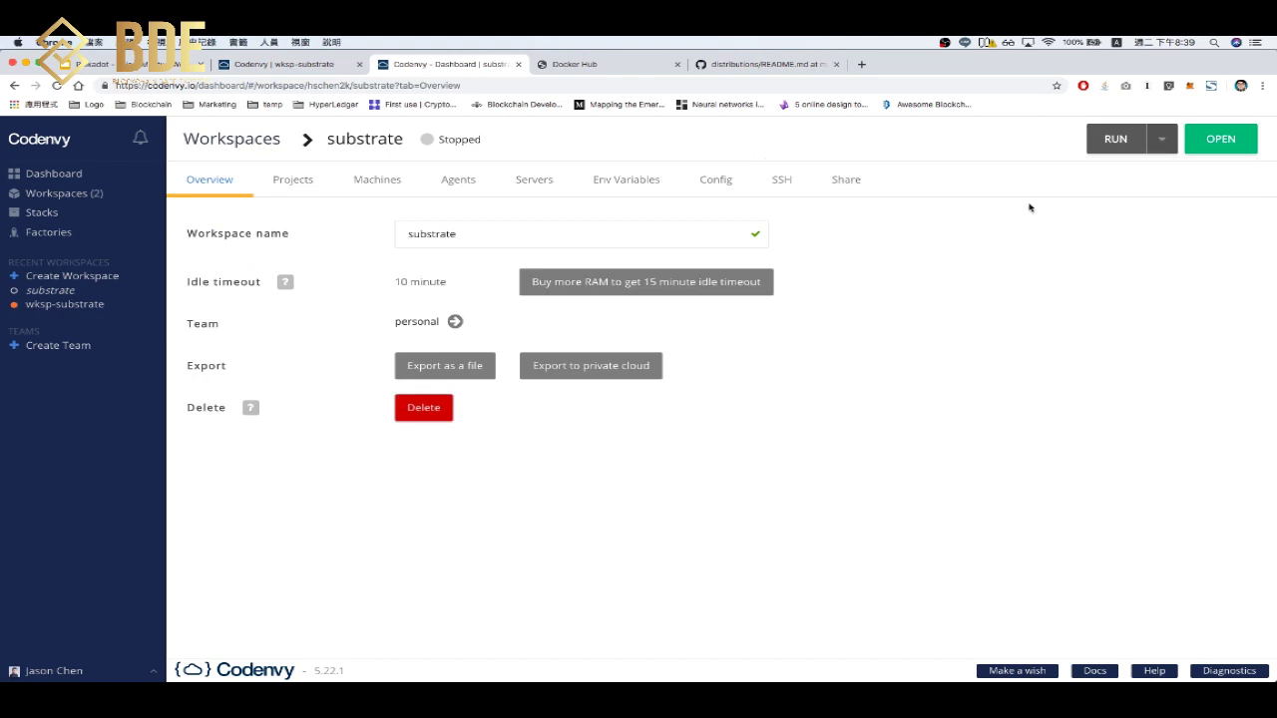
click(1102, 140)
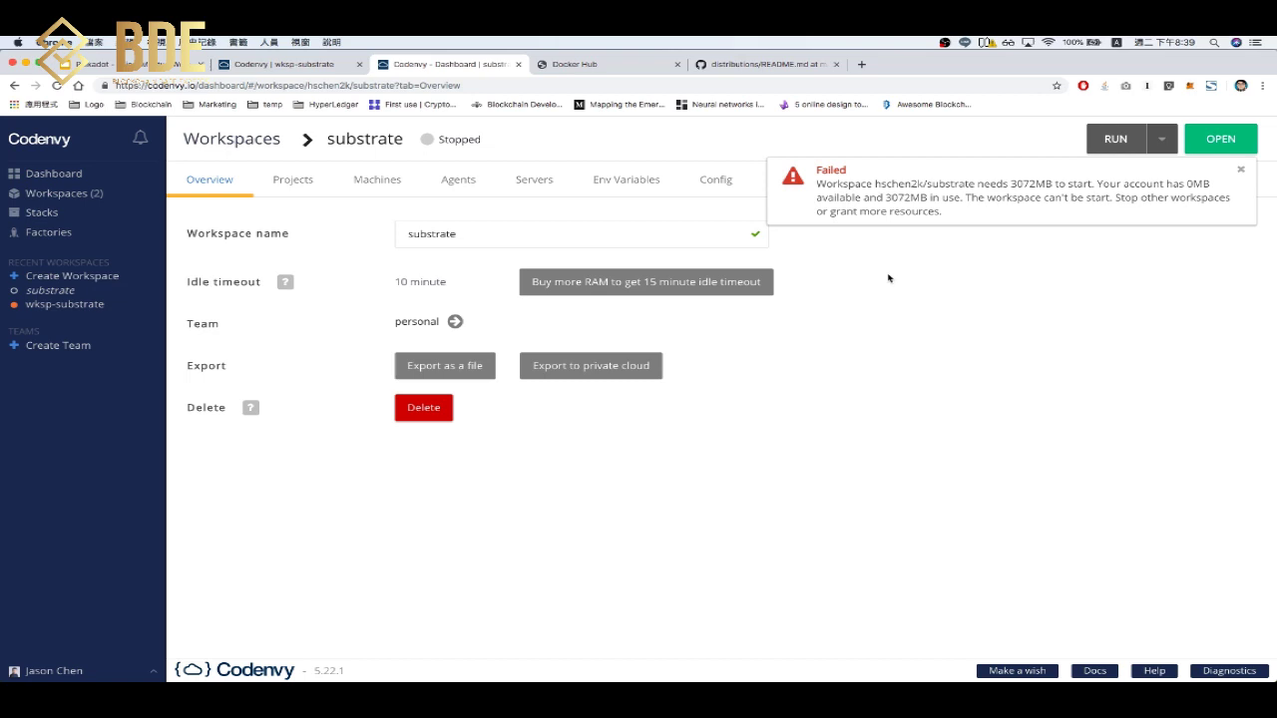
click(1240, 169)
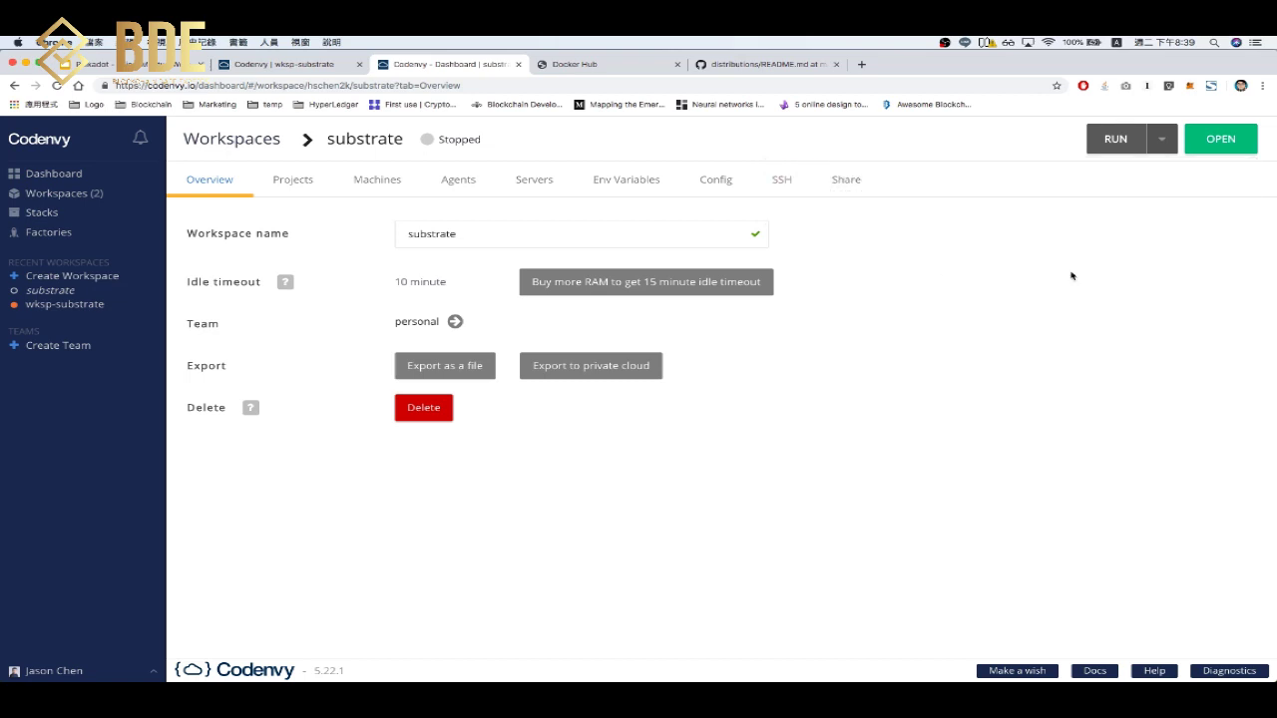
Return to the workspace list, look at the substrate workspace's details and open the wksp-substrate workspace in the IDE.
click(94, 196)
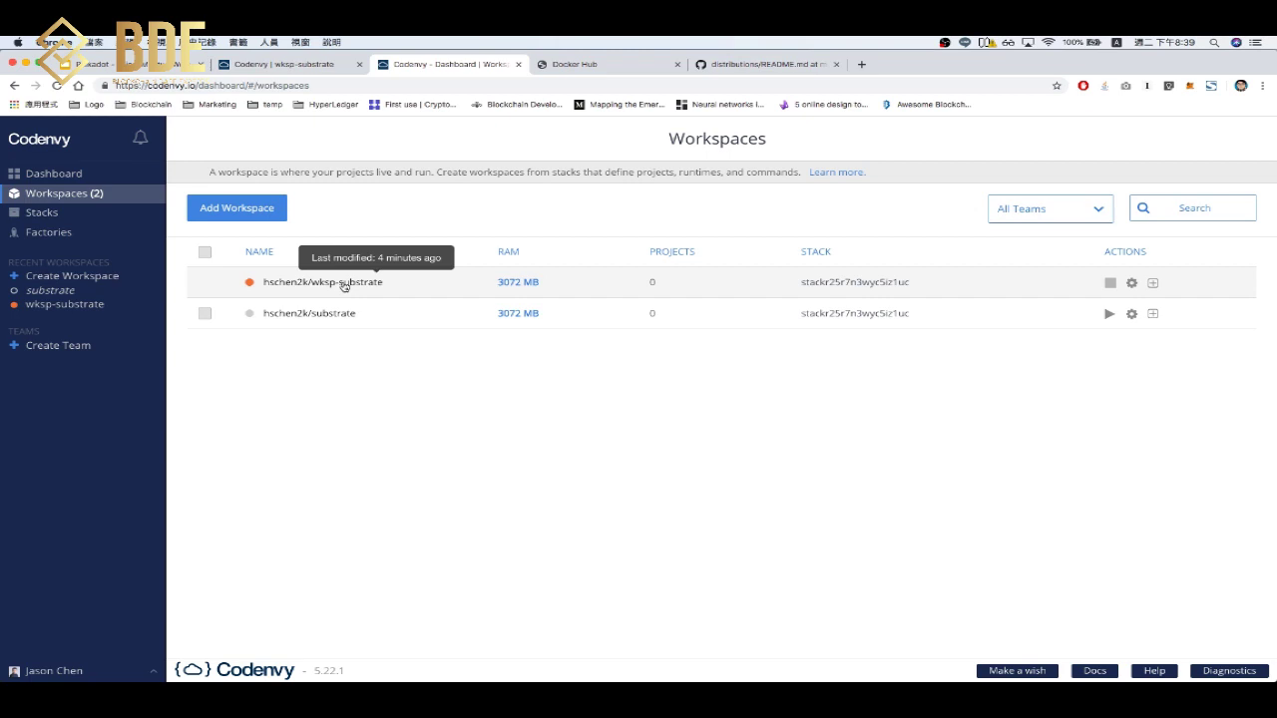
click(345, 317)
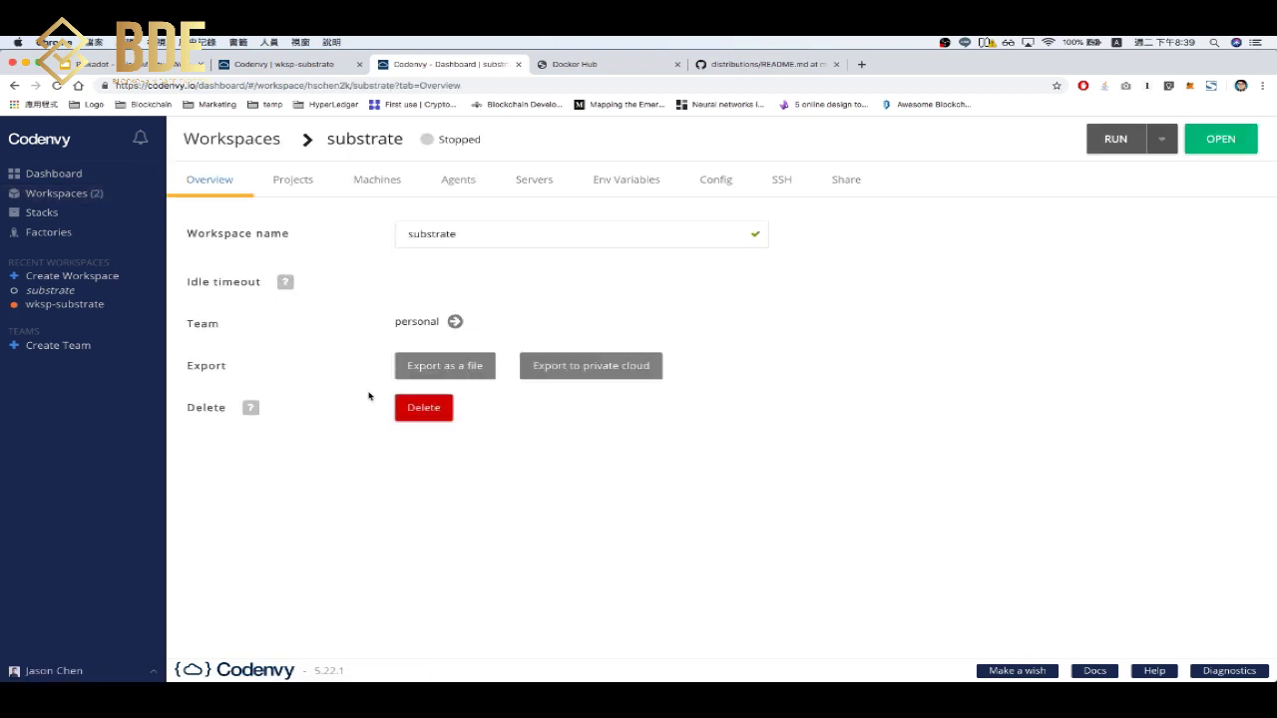
click(80, 305)
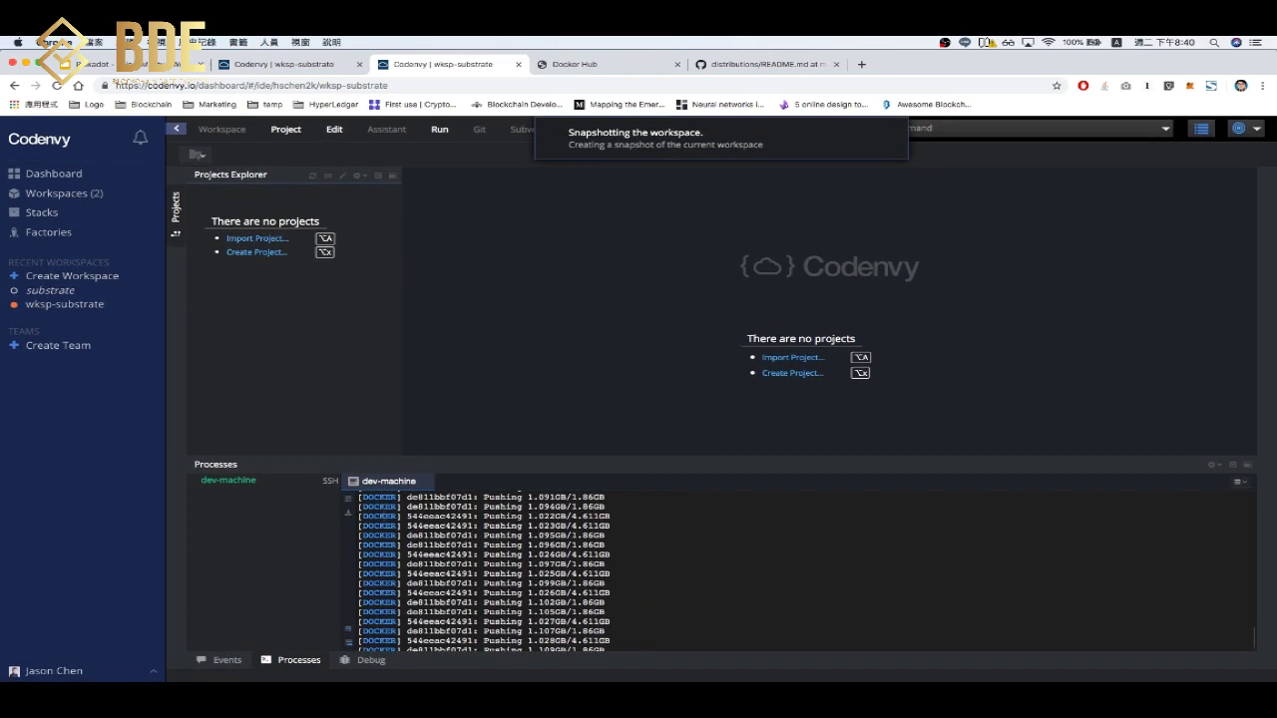
Close the older duplicate browser tab of the wksp-substrate workspace, keeping the more recently loaded one.
right_click(70, 304)
click(143, 447)
click(315, 62)
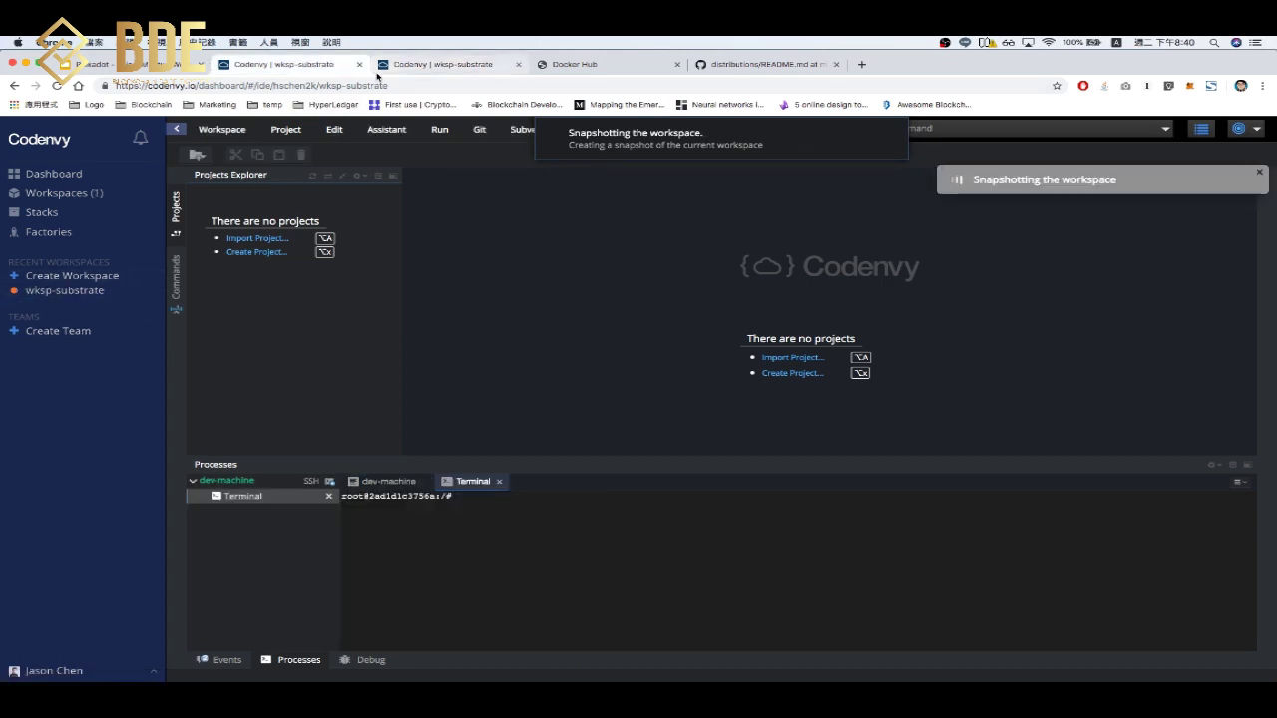
click(360, 64)
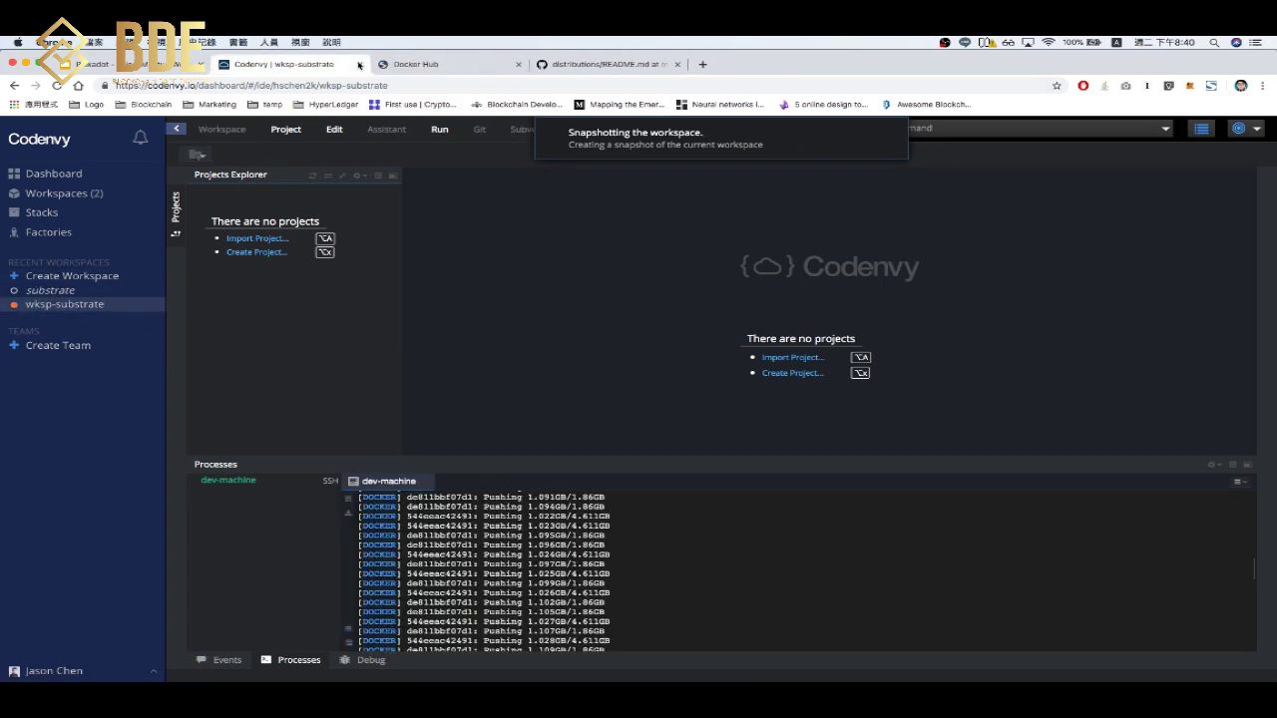
Open the workspace list in a separate browser tab and go from there to the list of stacks.
right_click(48, 185)
click(100, 196)
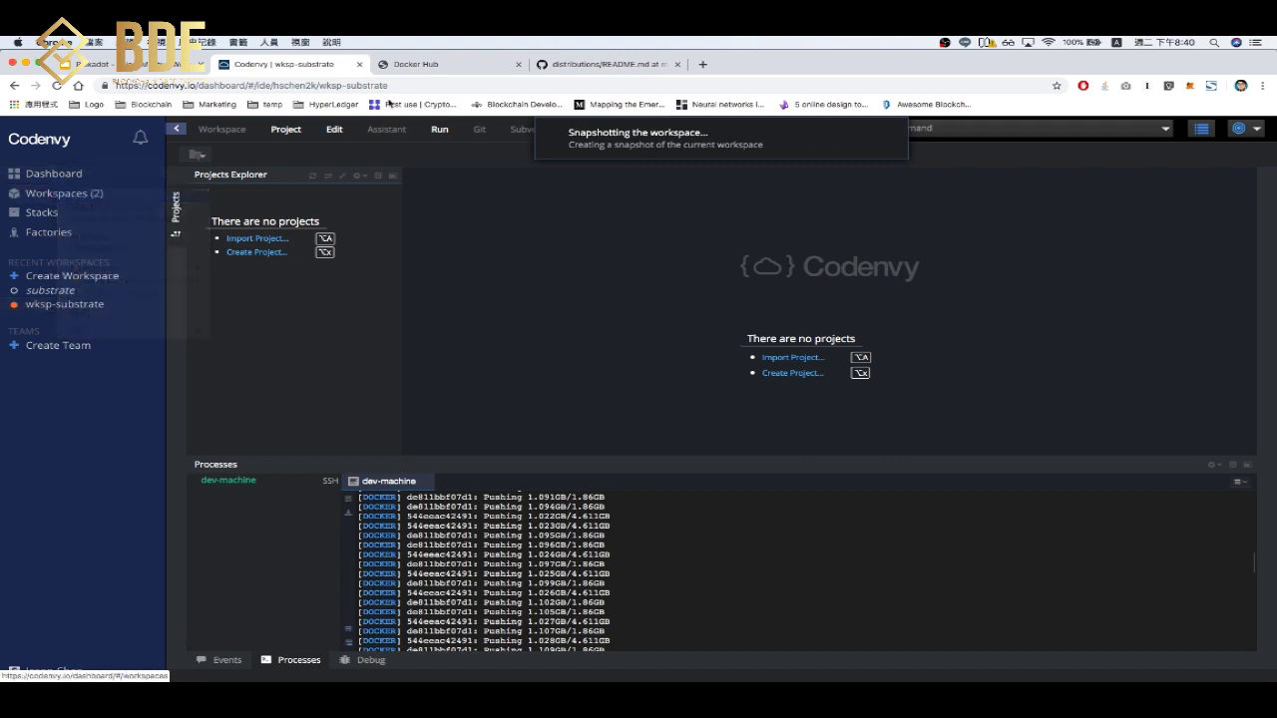
click(428, 64)
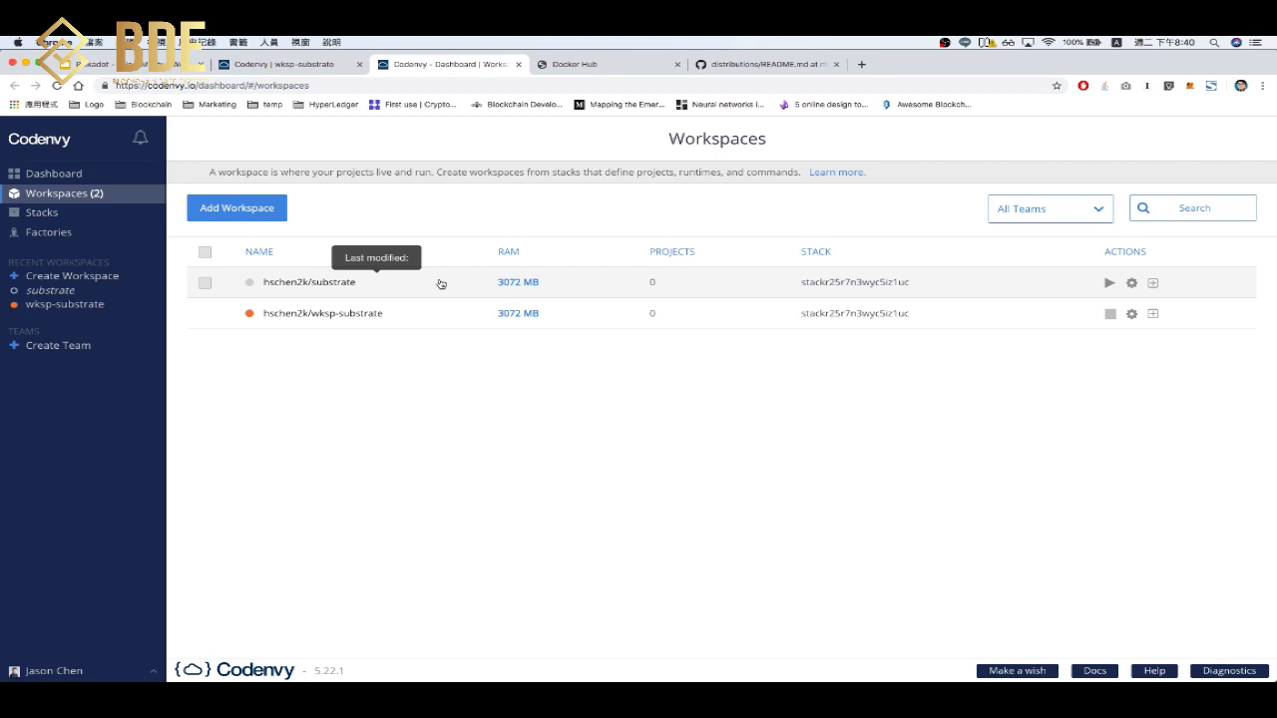
click(115, 219)
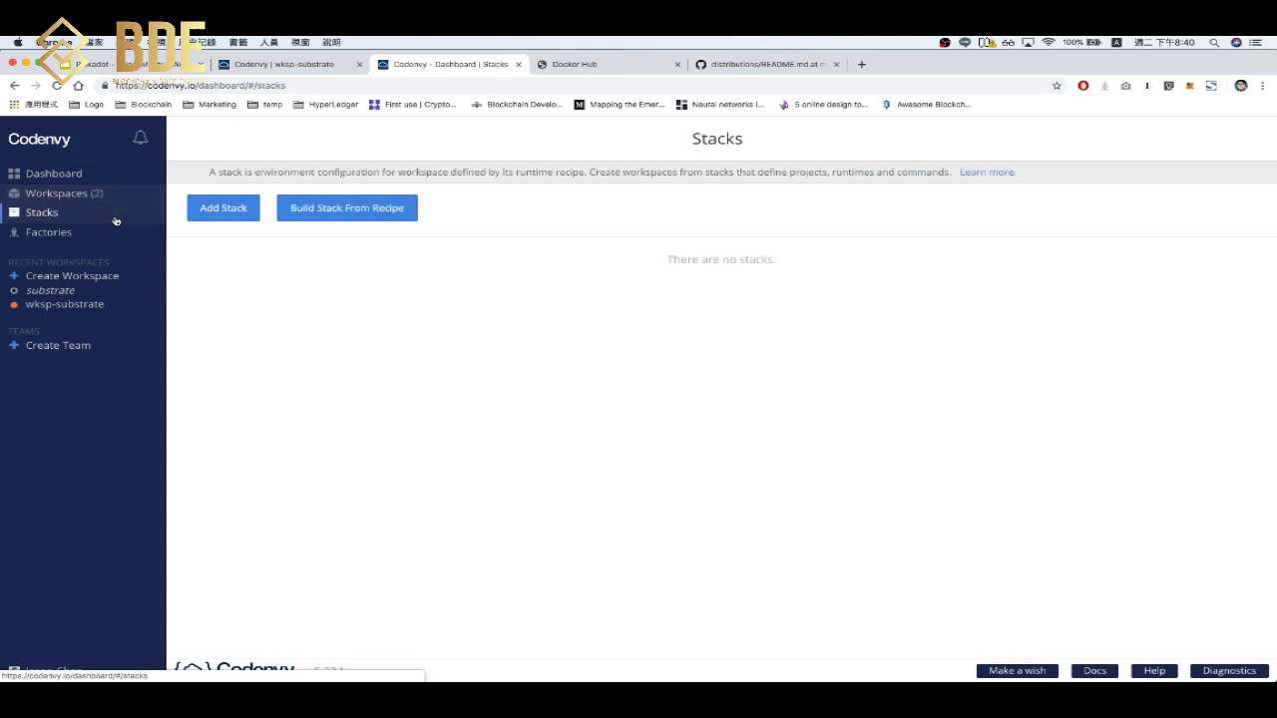
Check the substrate repository's tags on Docker Hub and the snapshot progress of the wksp-substrate workspace.
click(614, 67)
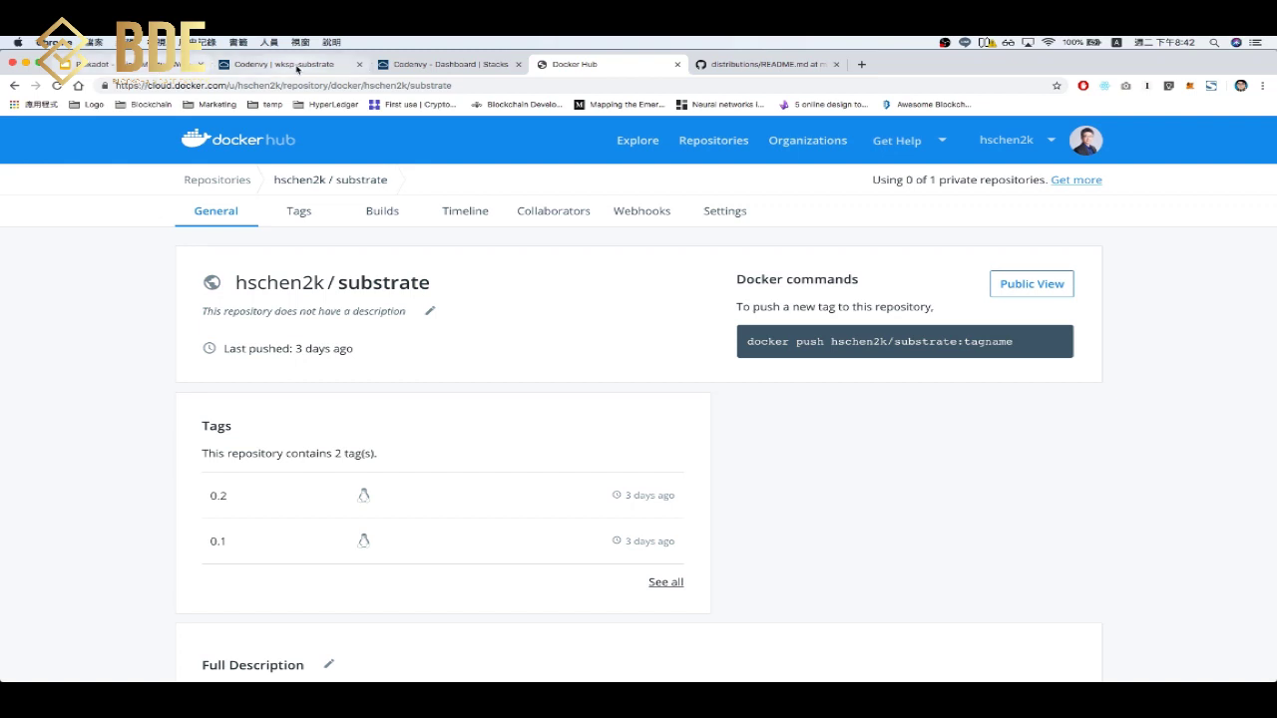
click(288, 66)
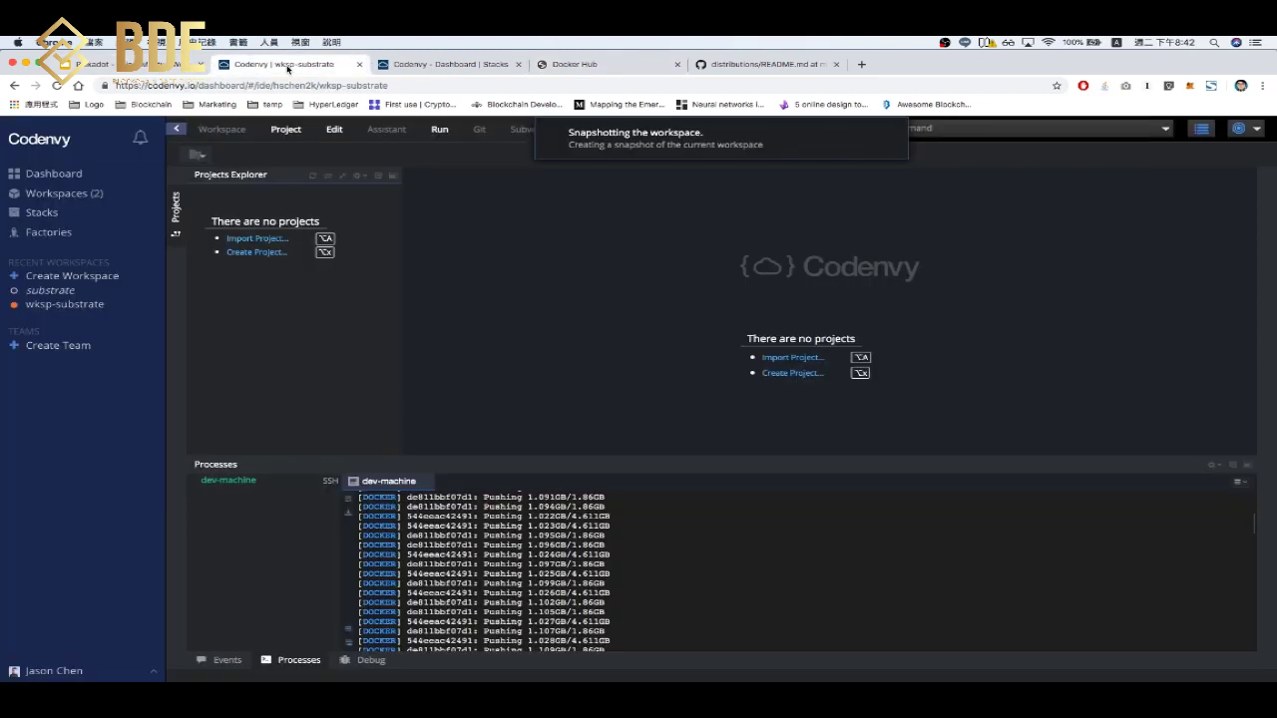
Review the image origin in the Ubuntu-substrate stack's raw configuration and return to the wksp-substrate workspace to check its snapshot.
click(449, 64)
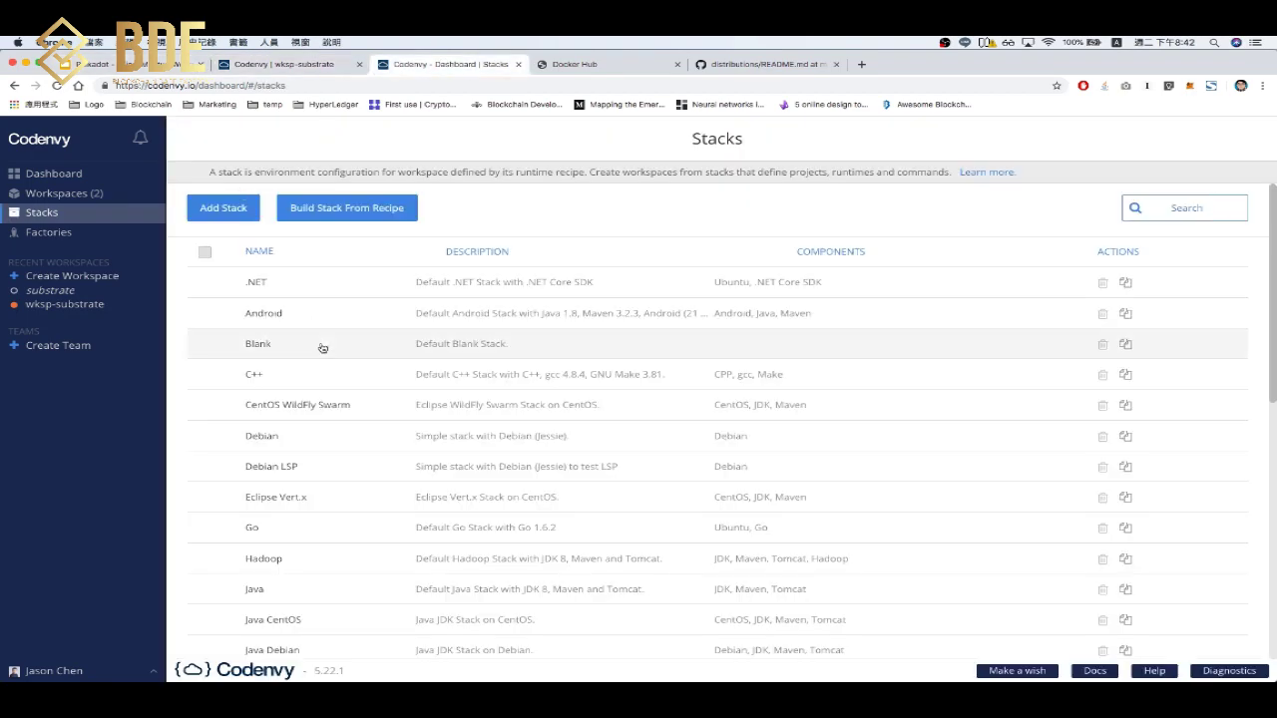
scroll(322, 347, down, 10)
click(327, 588)
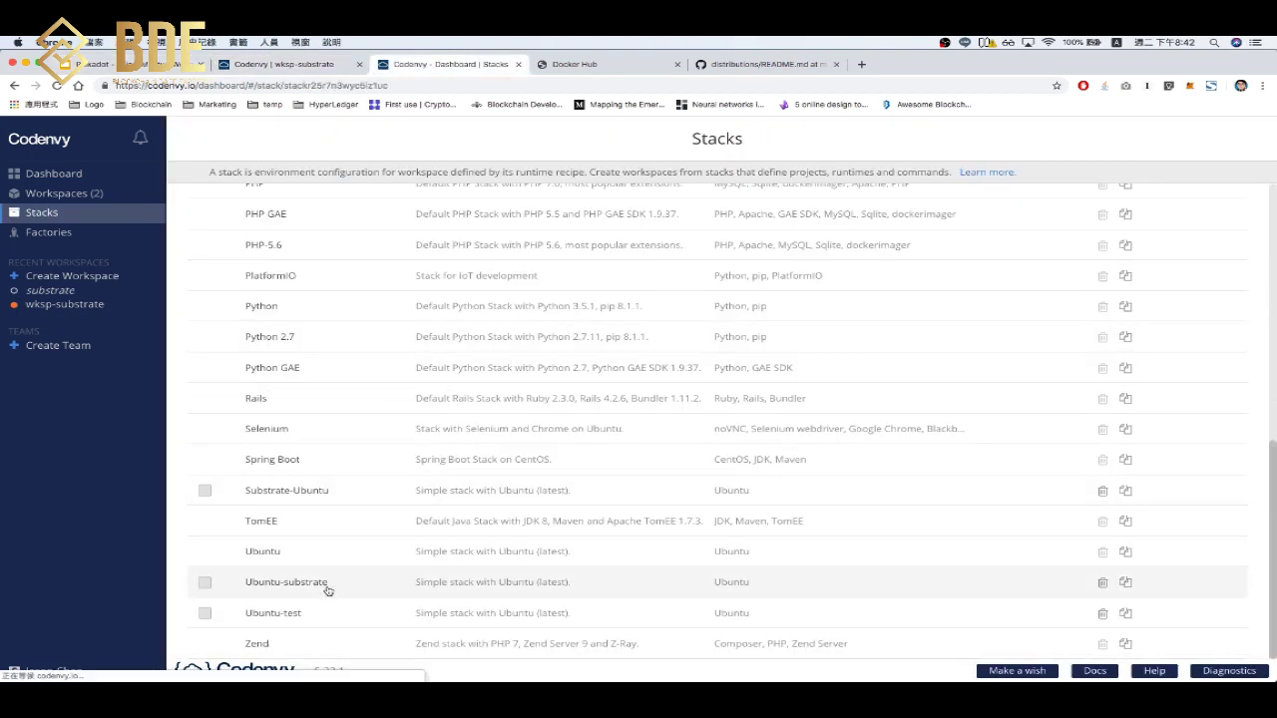
scroll(399, 502, down, 10)
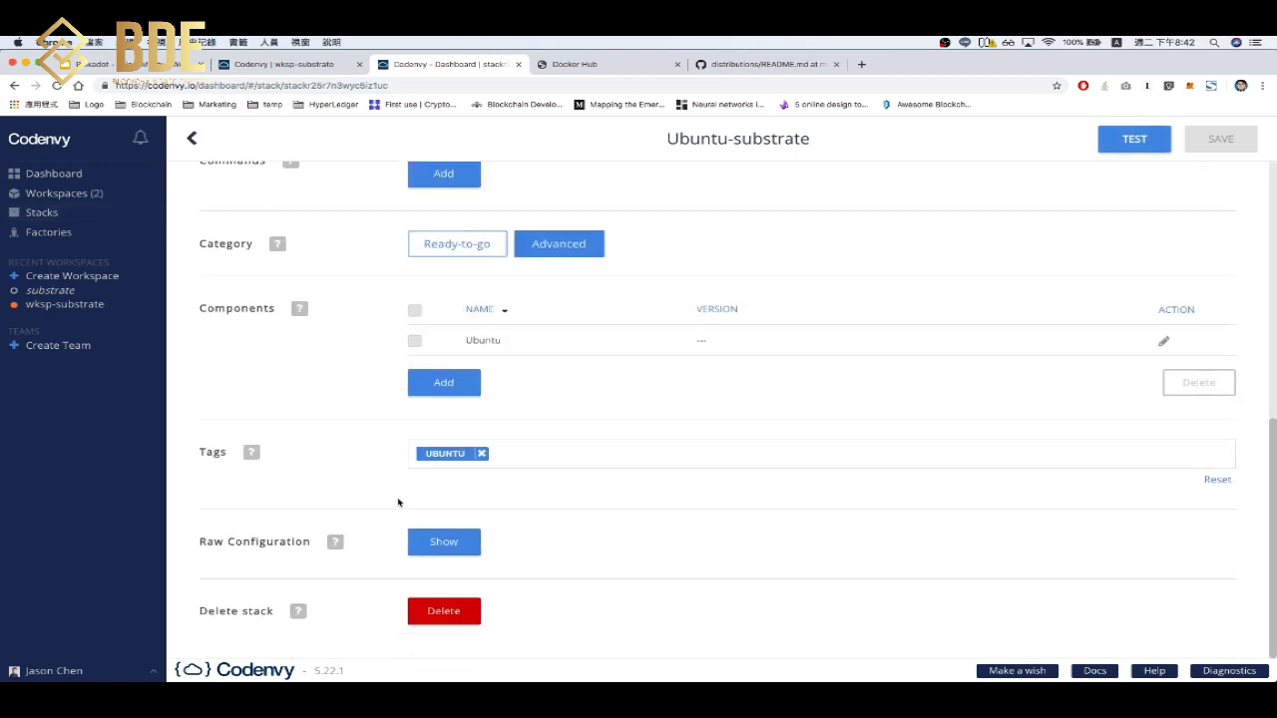
click(423, 547)
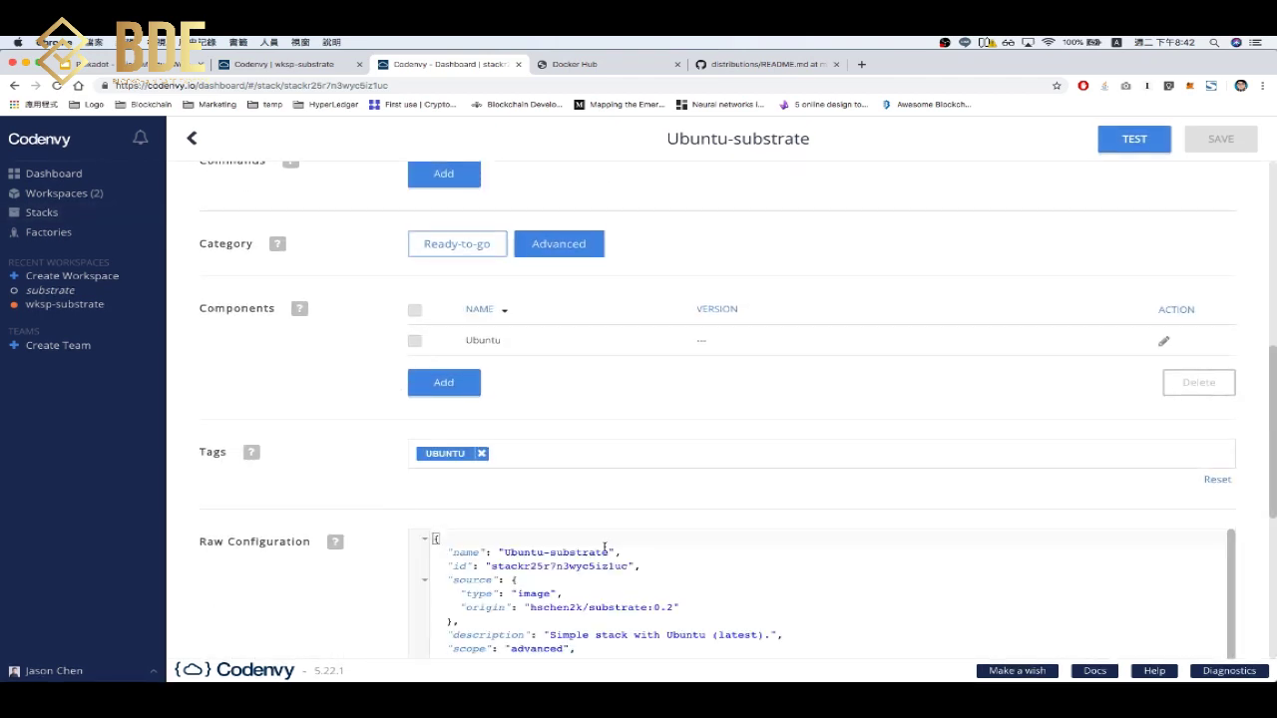
scroll(605, 547, up, 5)
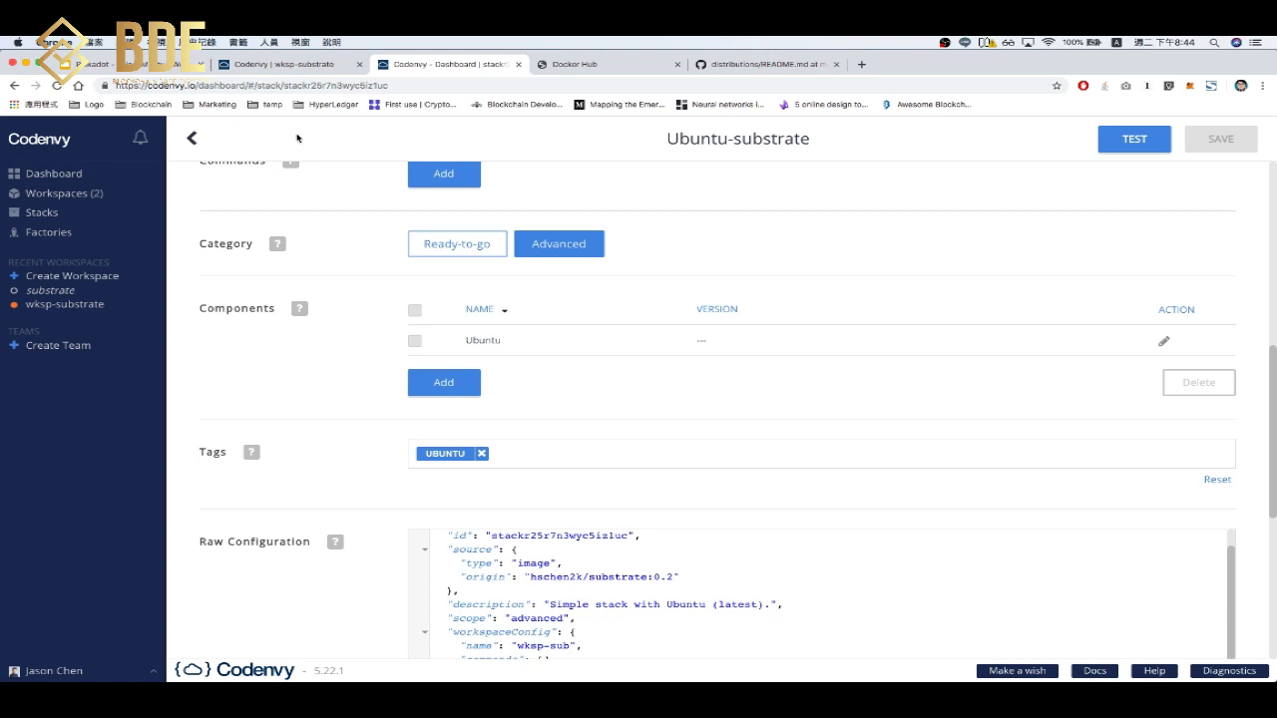
click(297, 66)
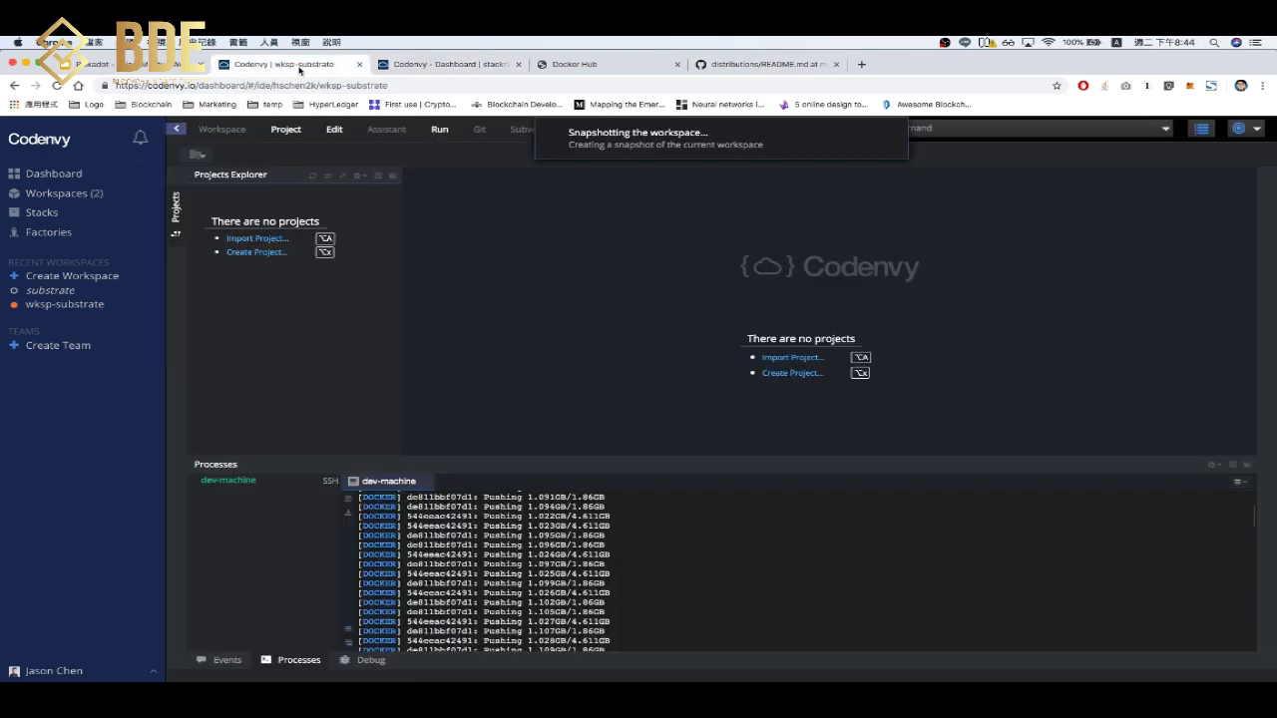
Check the stop options of the wksp-substrate workspace while its snapshot is being created.
right_click(65, 305)
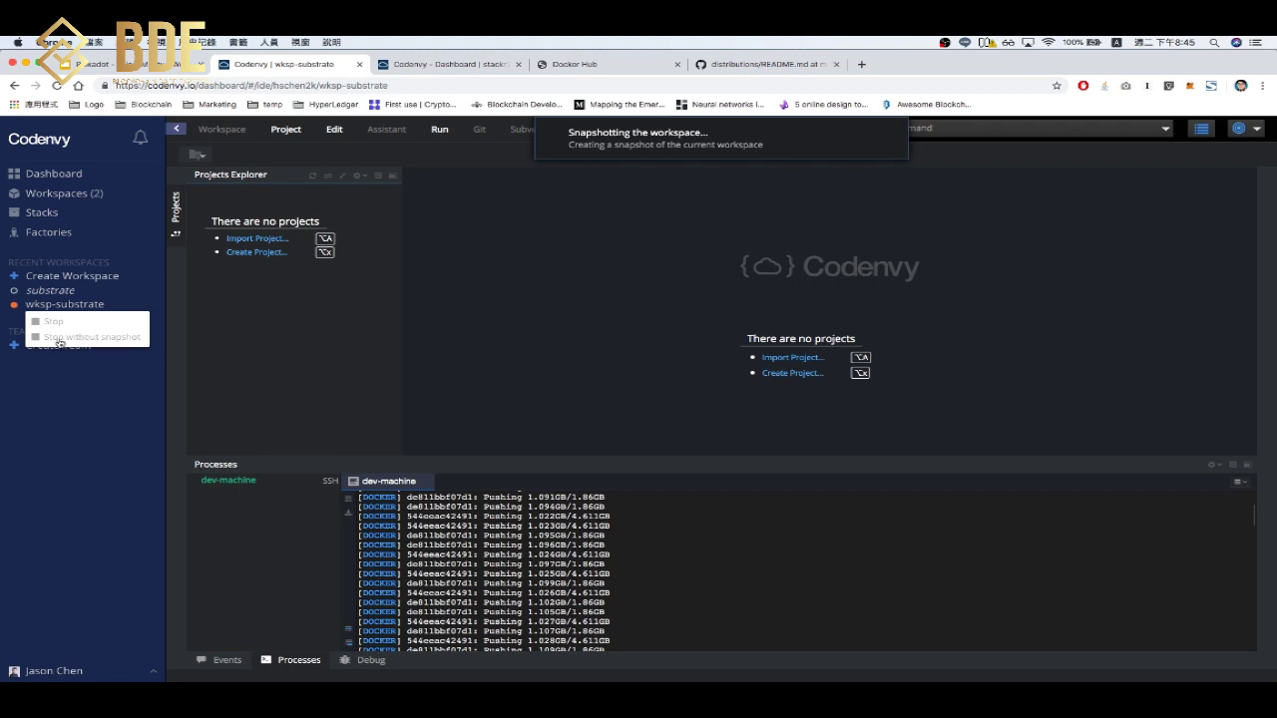
click(57, 84)
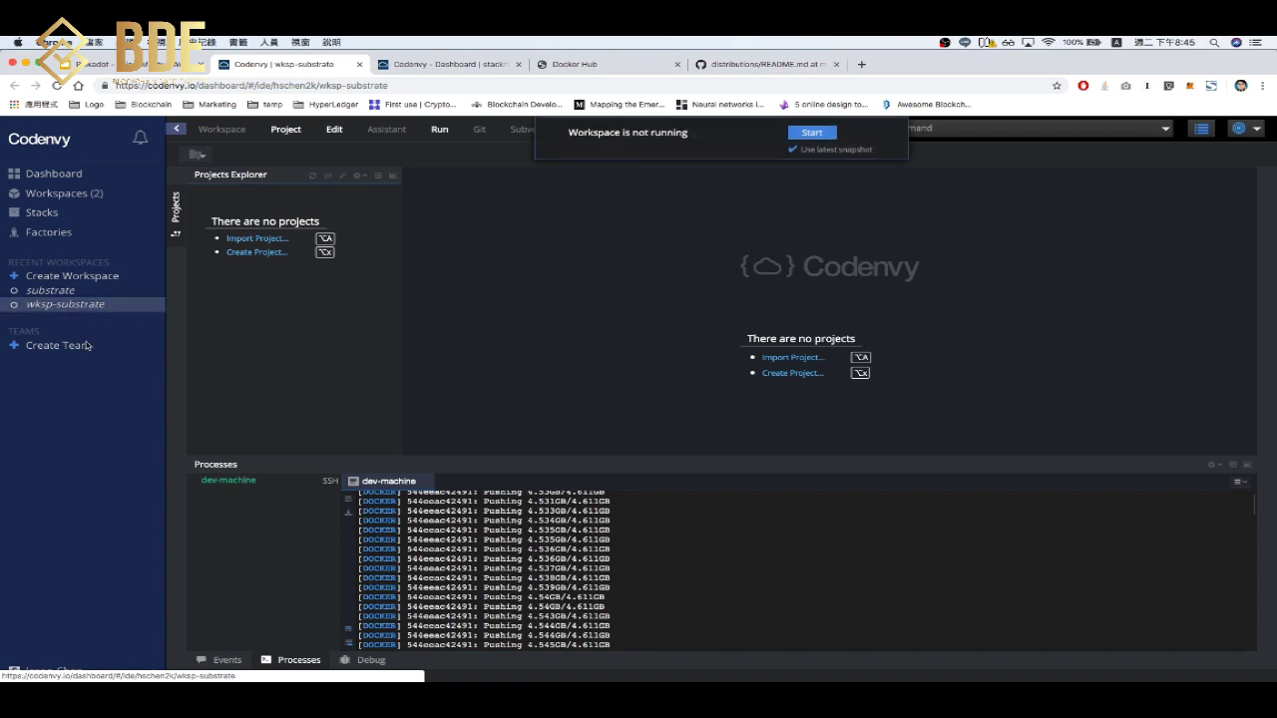
Go to the workspace list in the dashboard tab and start the existing substrate workspace, opening it in the IDE.
click(445, 65)
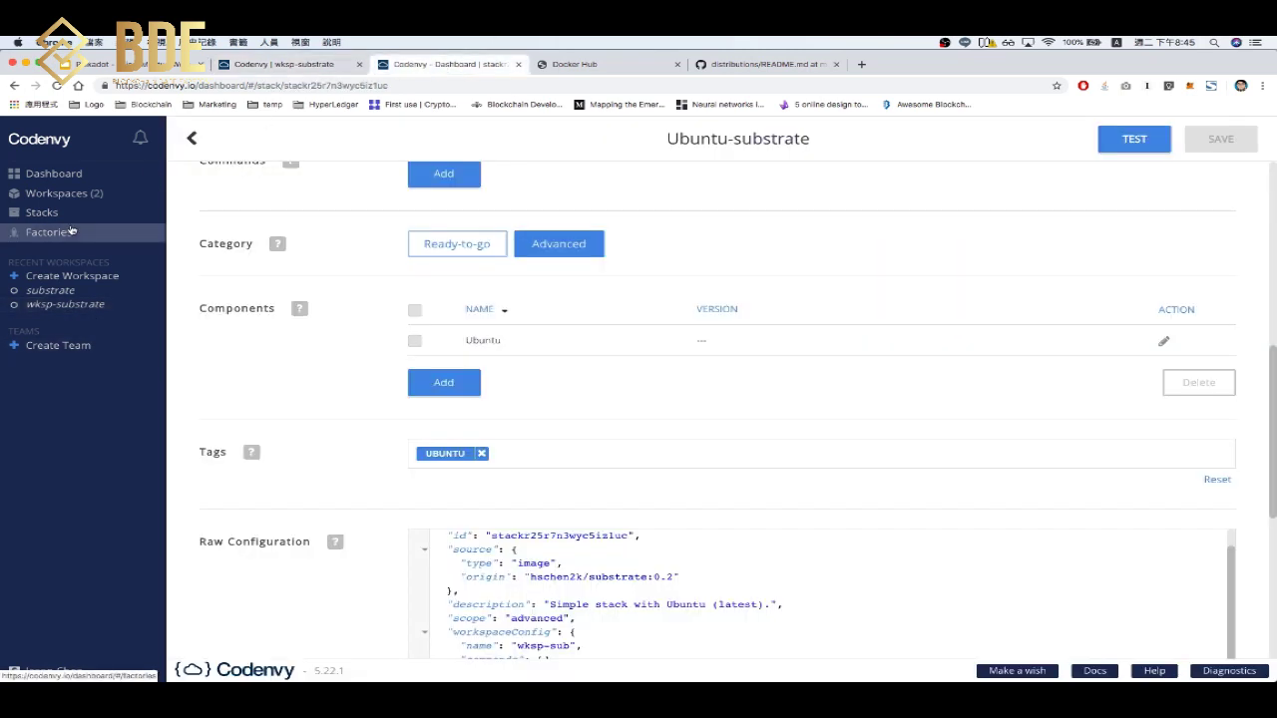
click(86, 194)
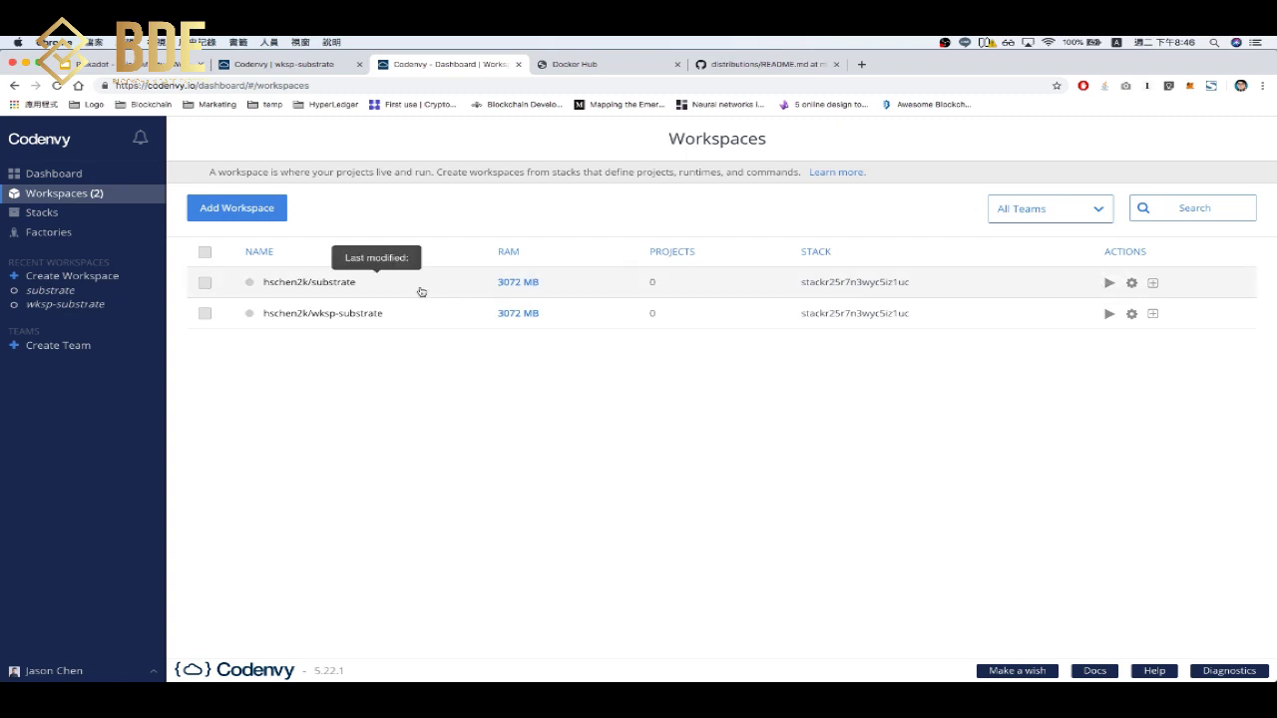
click(300, 282)
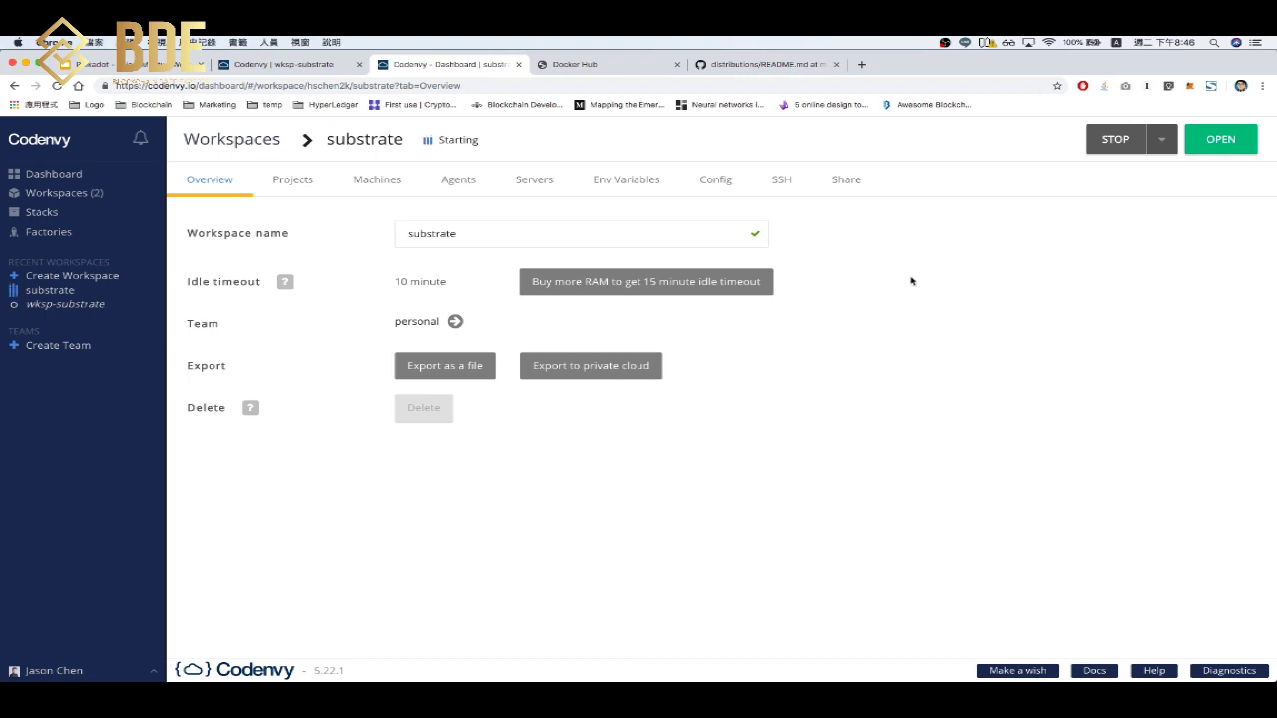
click(73, 290)
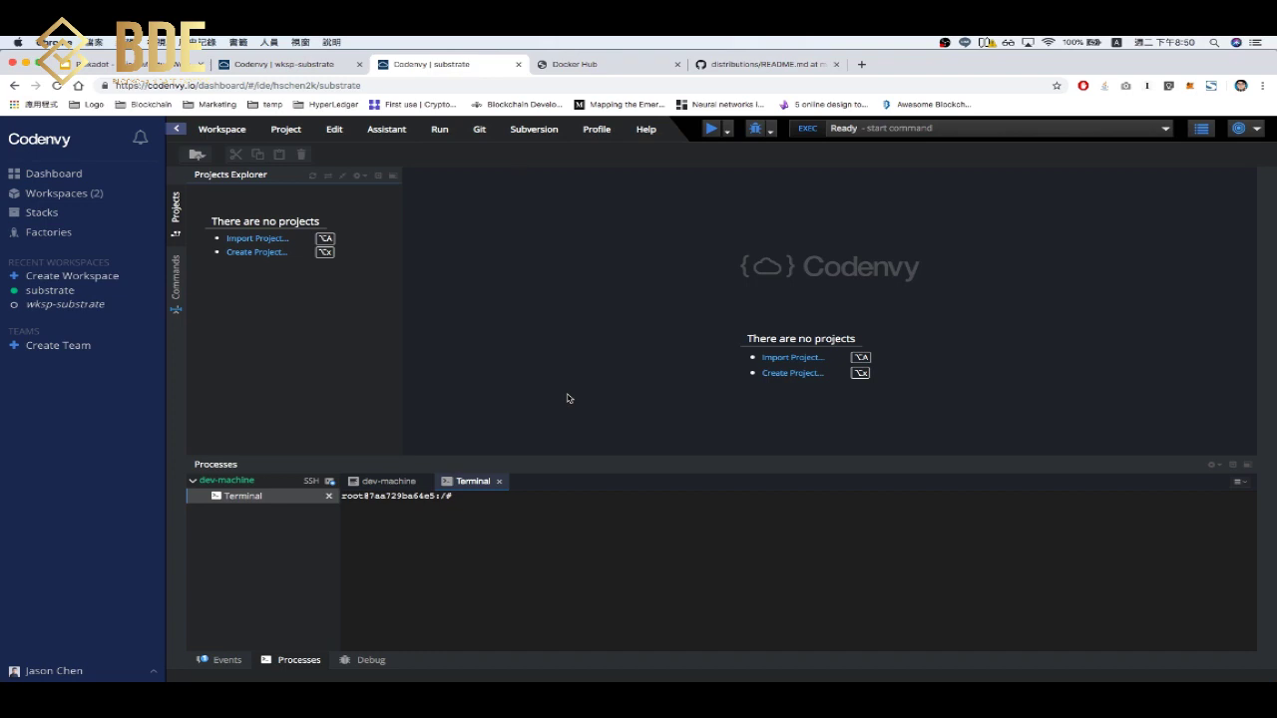
Maximize the terminal of the substrate workspace and list the contents of the root and projects directories.
click(546, 482)
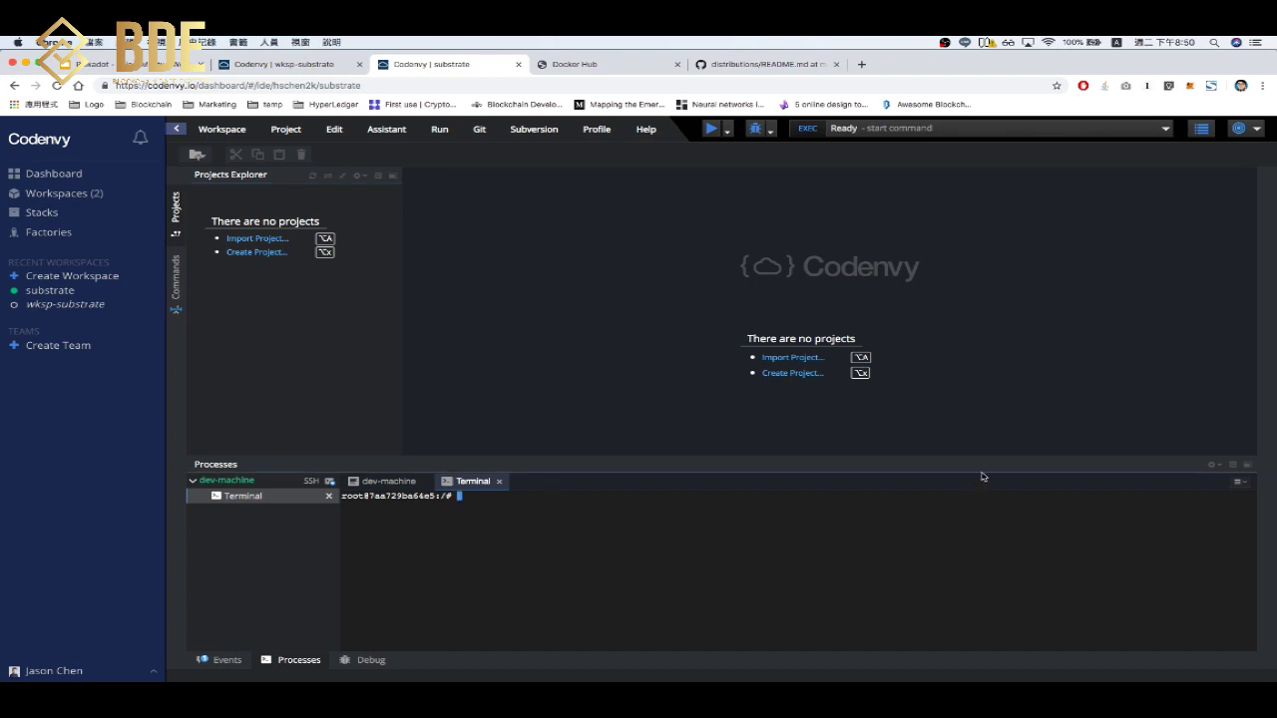
click(1247, 465)
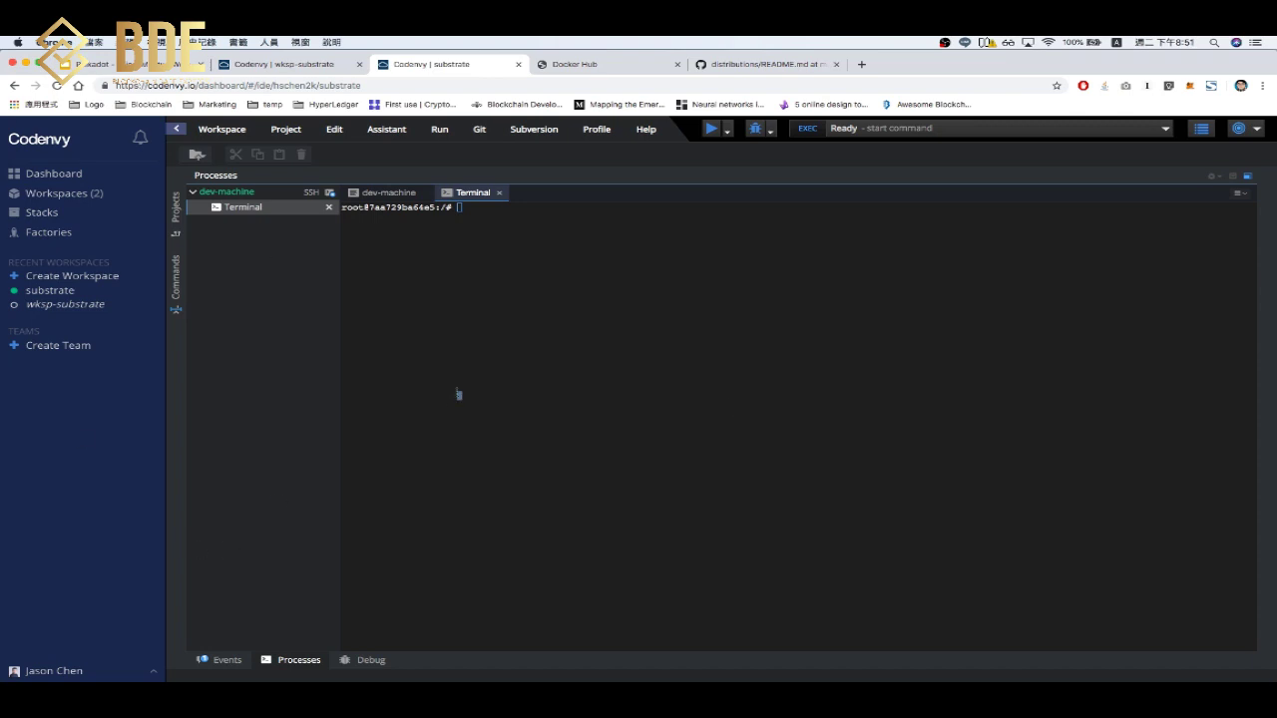
click(459, 394)
text(ll)
key(BackSpace)
text(s)
key(Return)
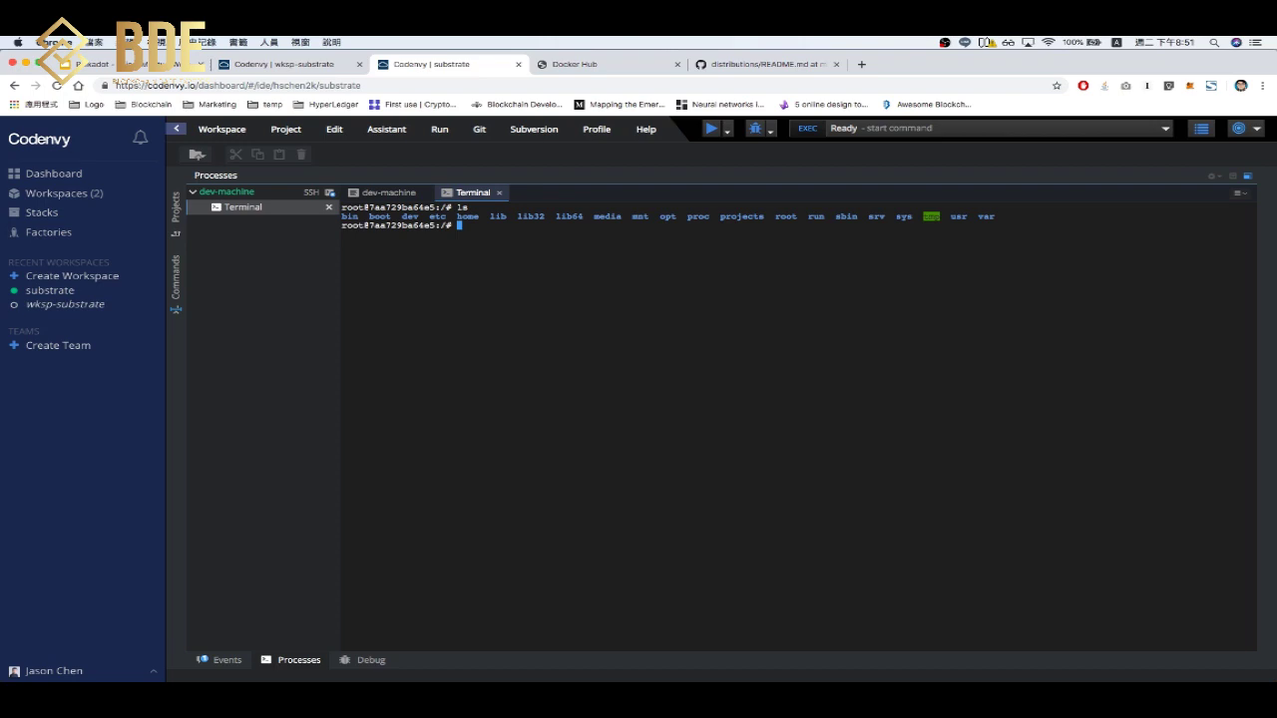
text(ls proj)
key(Tab)
key(Return)
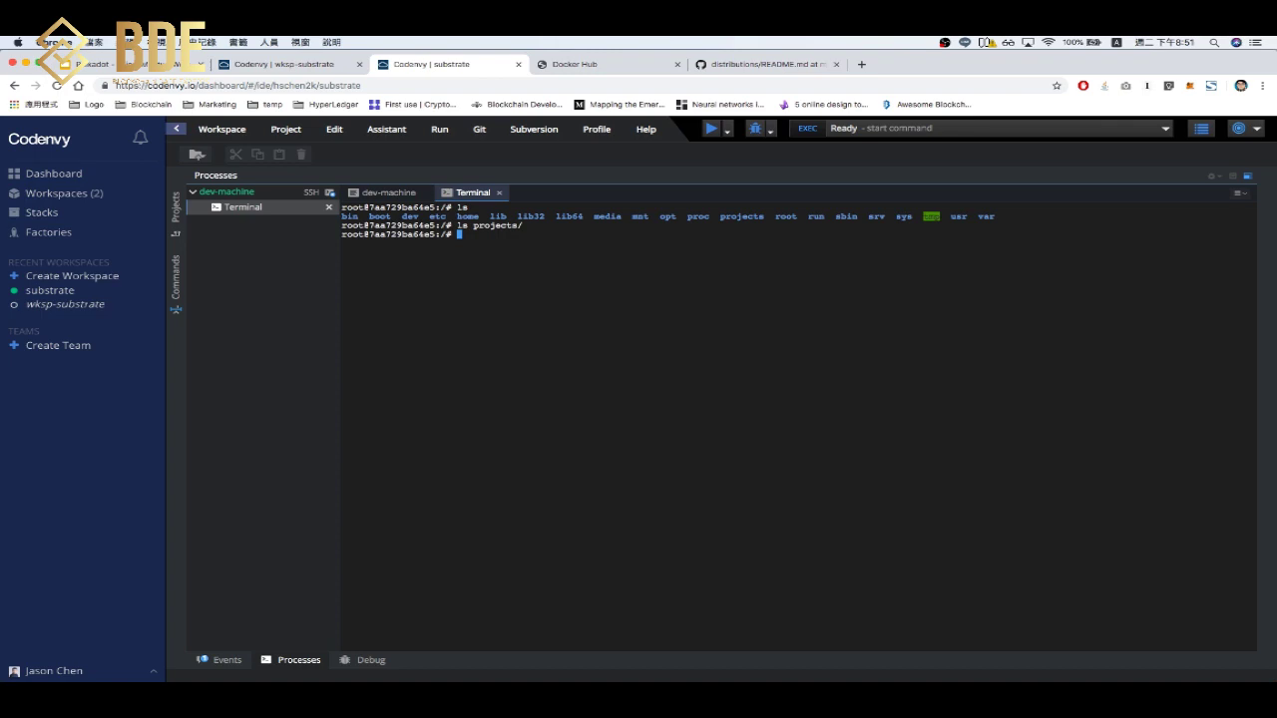
Check whether the cargo command is available in the terminal and try to source ~/.cargo.
text(cargo)
key(Return)
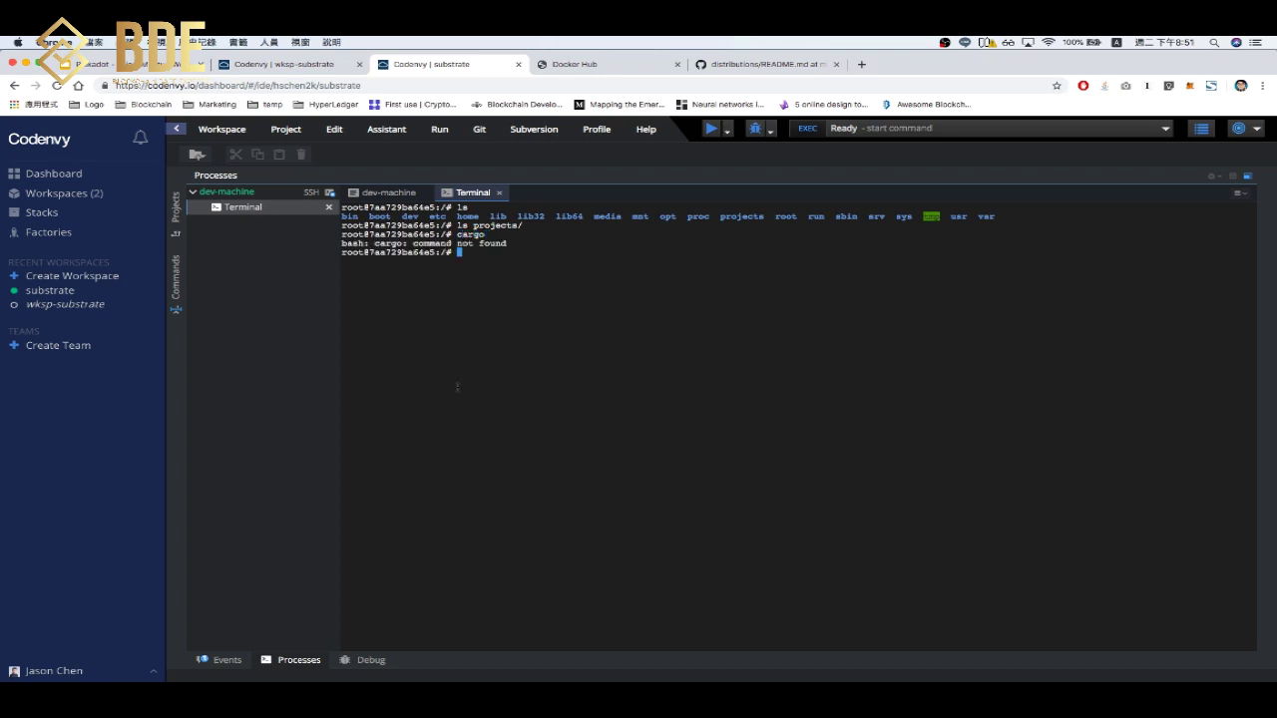
text(source ~/)
text(.cargo)
key(Return)
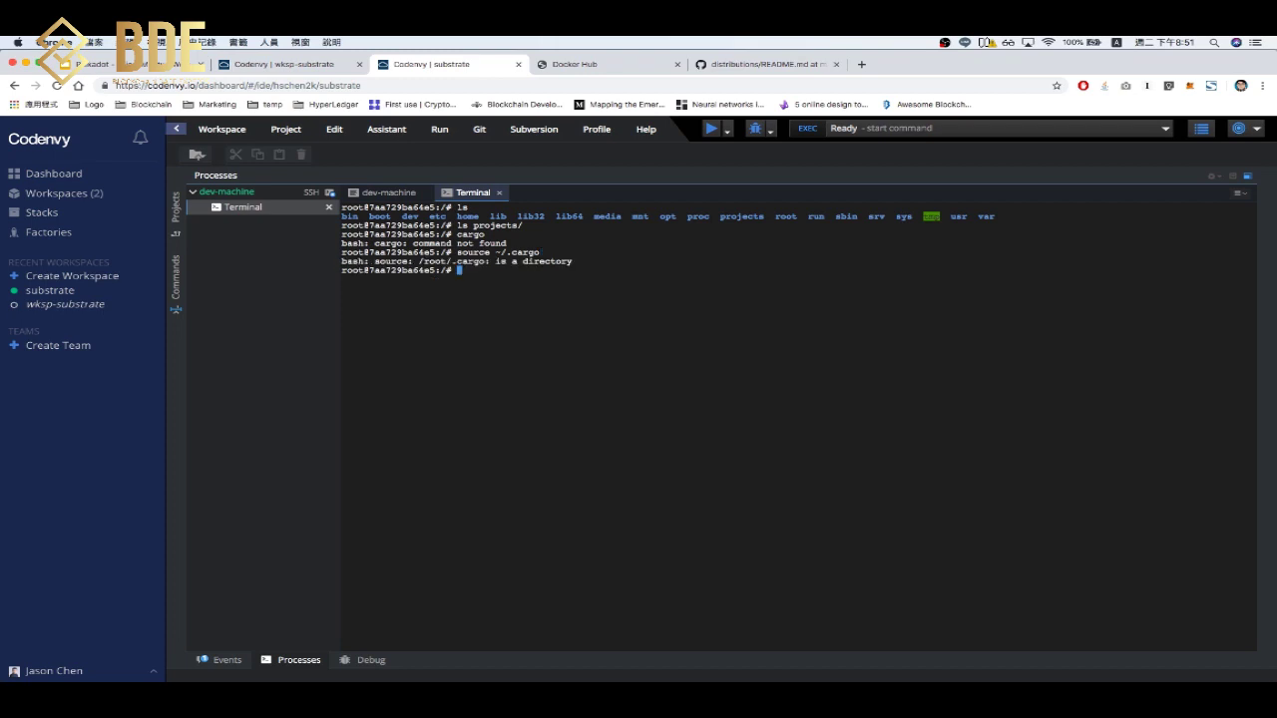
Close the wksp-substrate workspace's browser tab and open the workspace list in a separate tab.
click(309, 66)
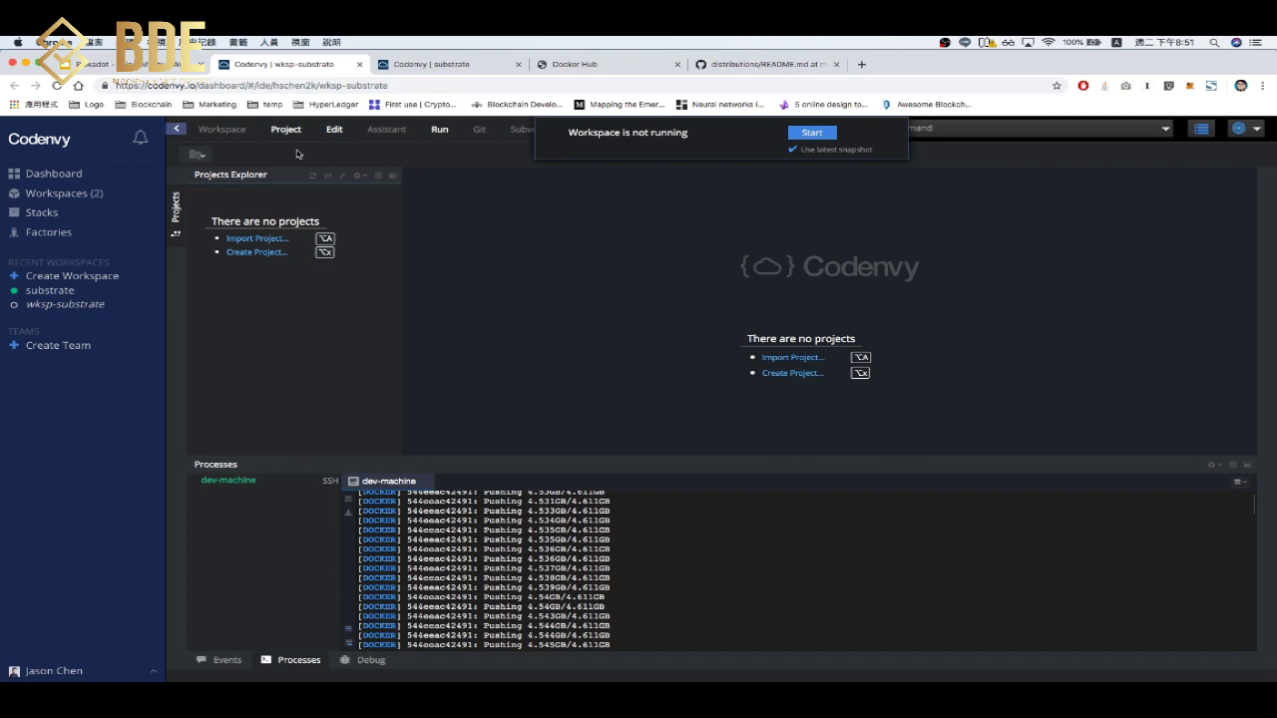
click(360, 66)
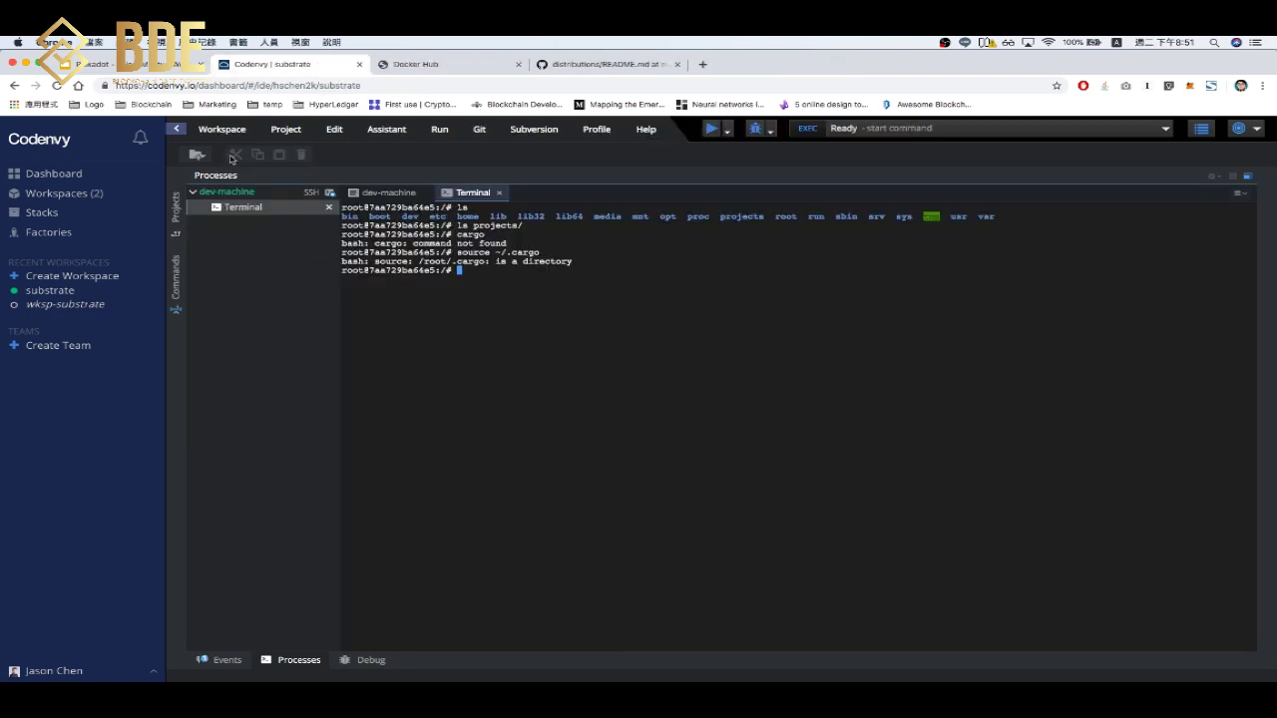
right_click(76, 198)
click(130, 198)
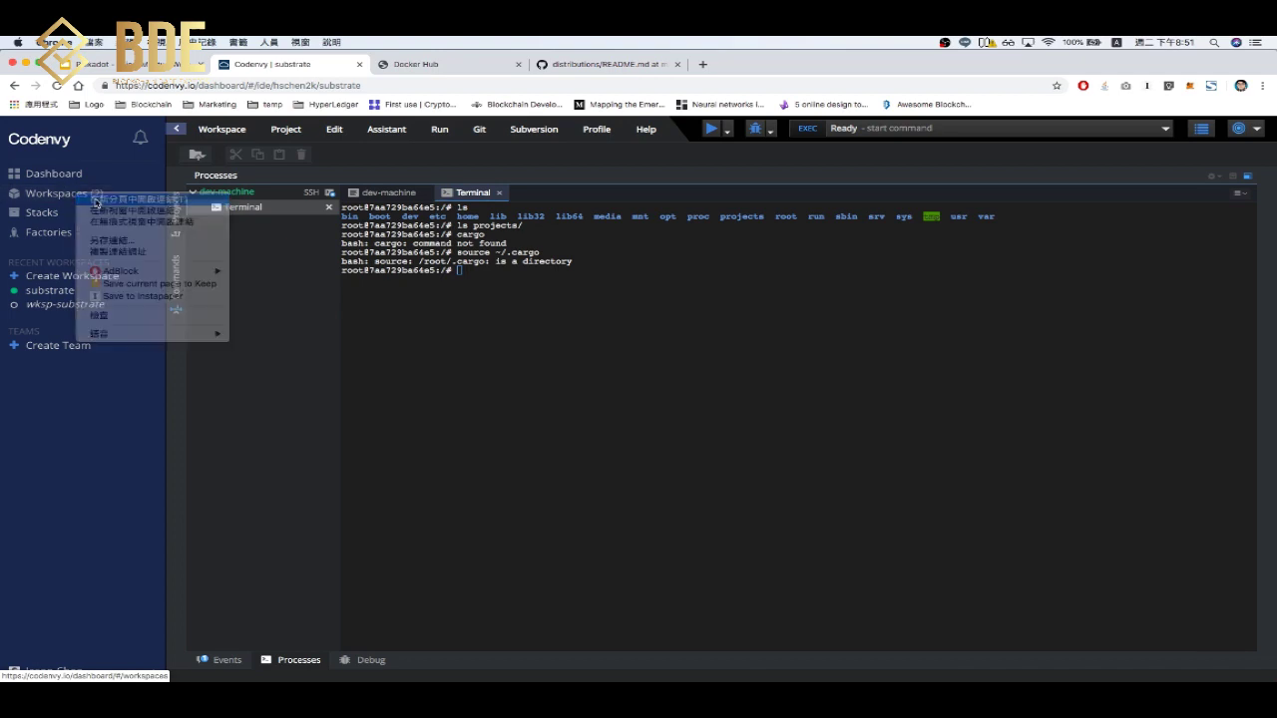
click(416, 71)
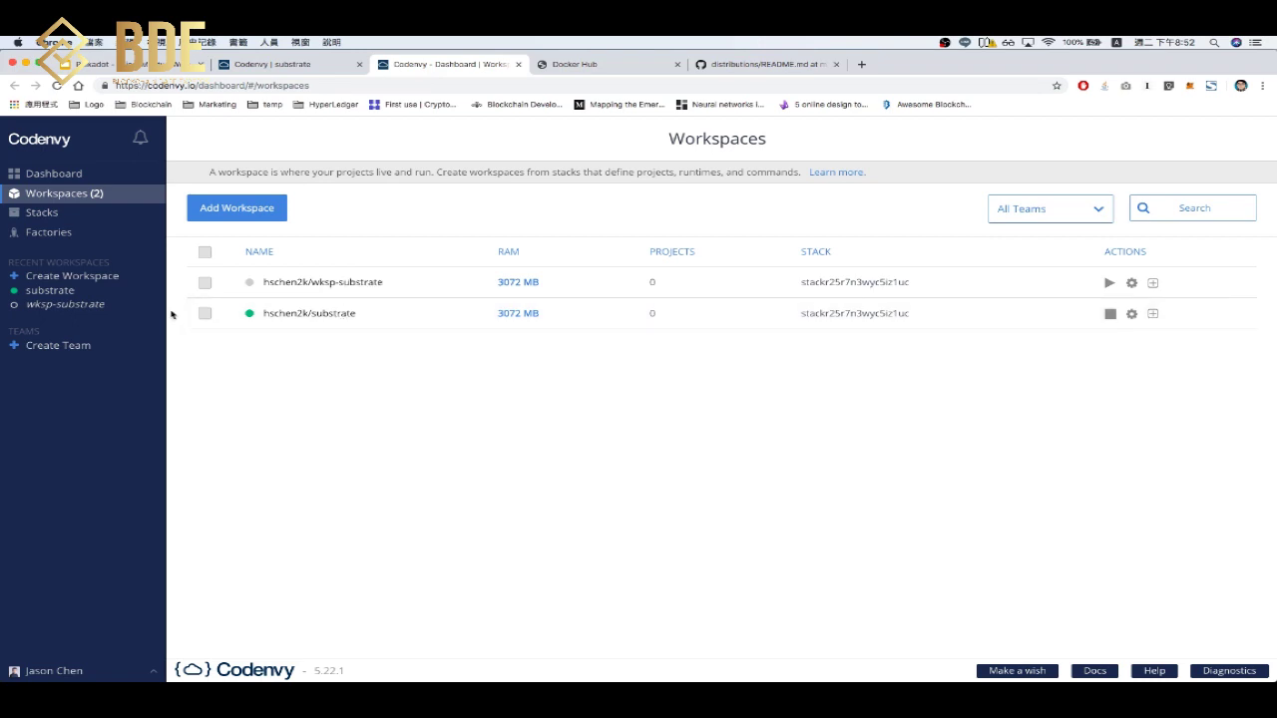
Open the Ubuntu-substrate stack from the list of stacks and show its raw configuration.
click(68, 212)
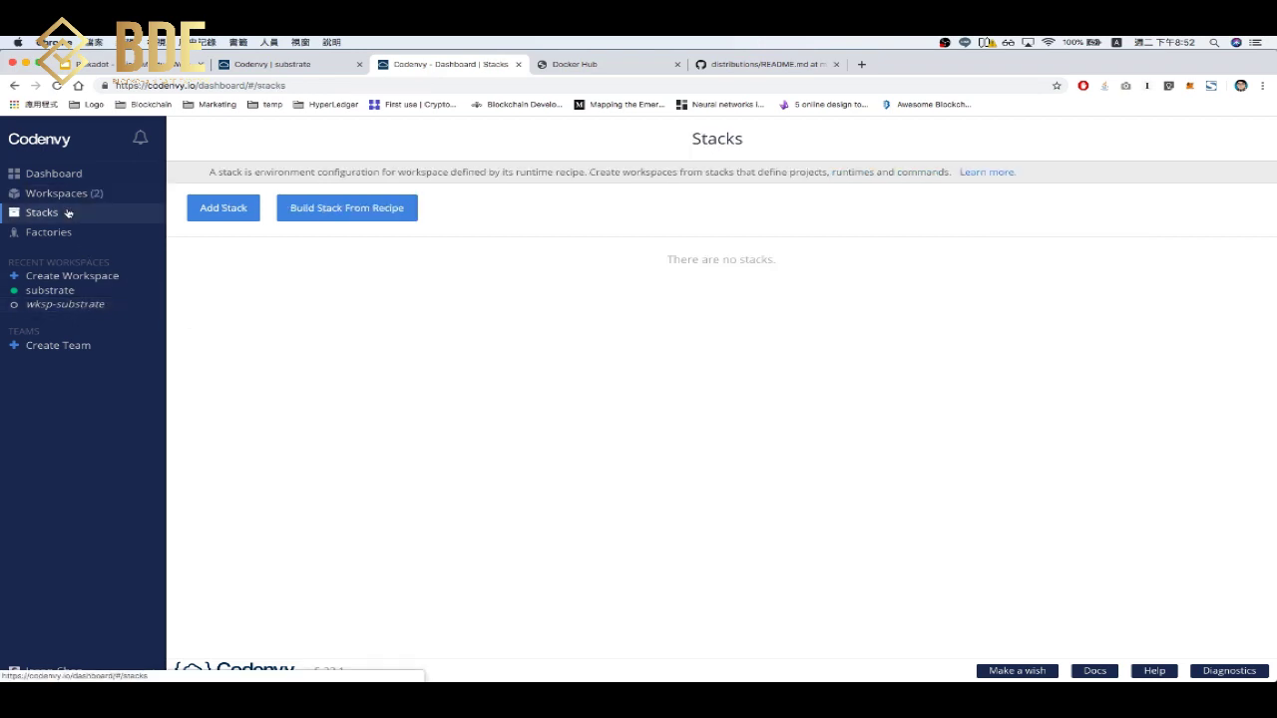
scroll(371, 379, down, 15)
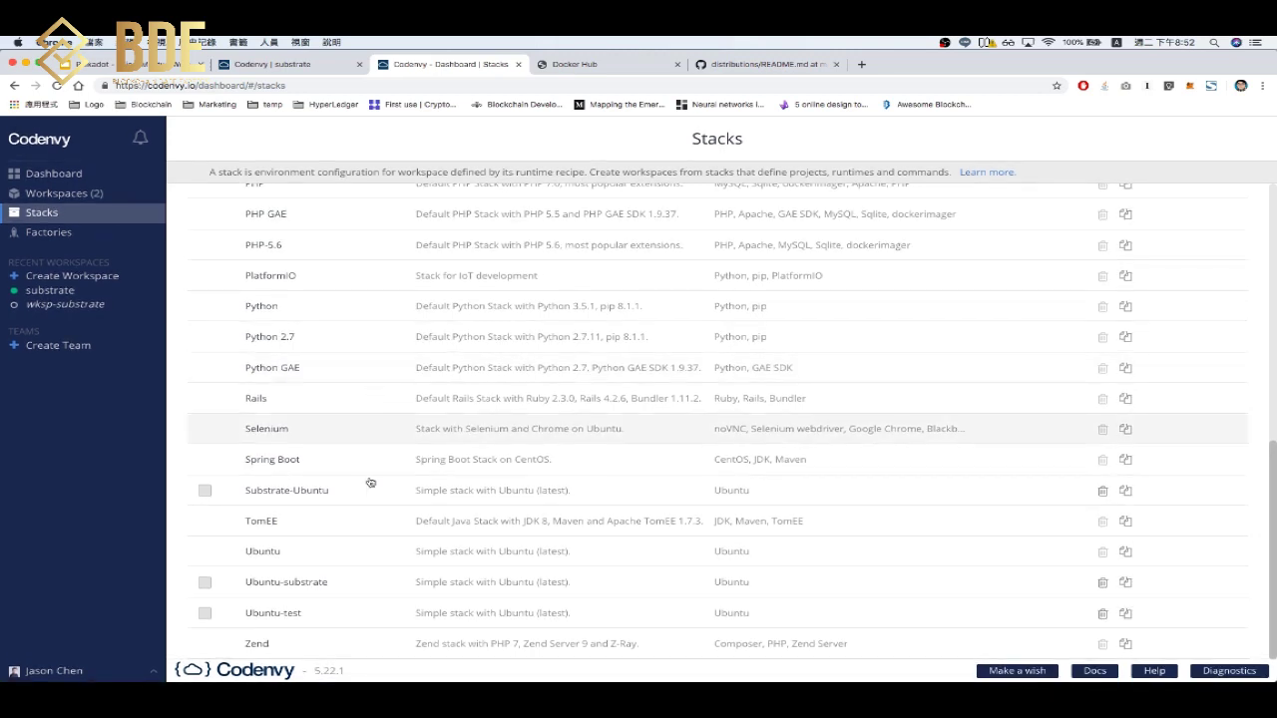
click(308, 587)
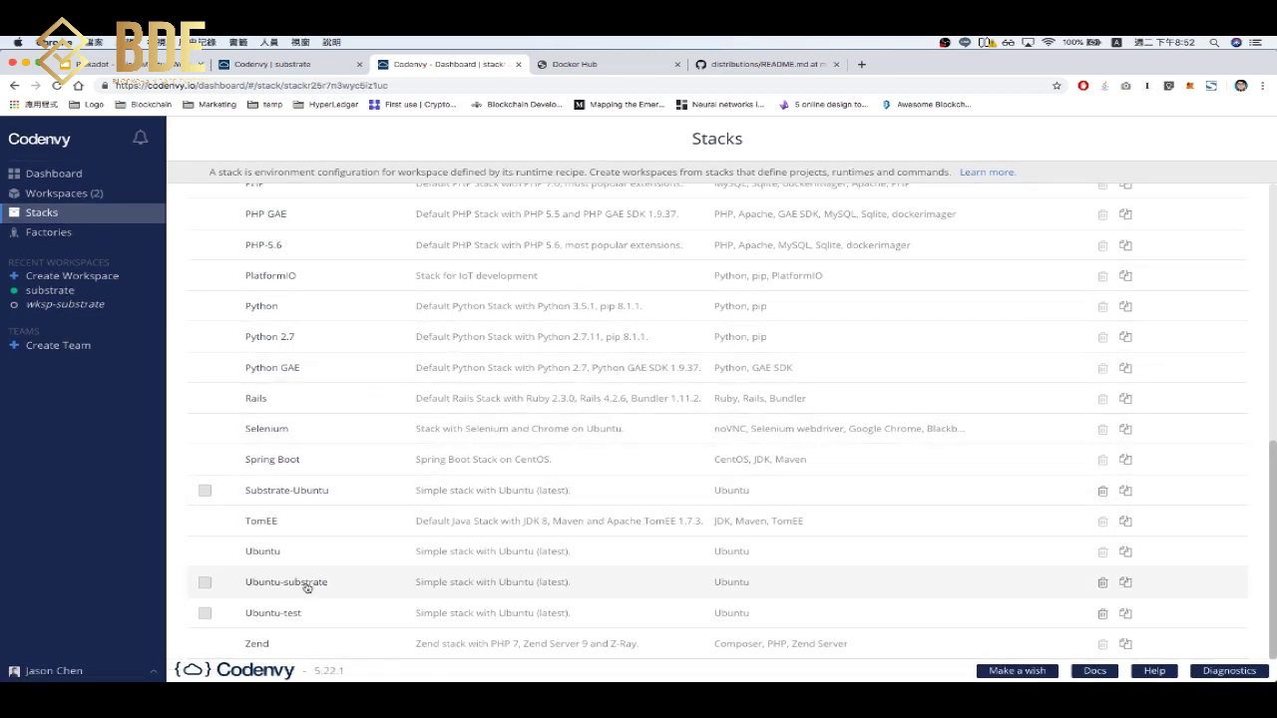
scroll(434, 483, down, 5)
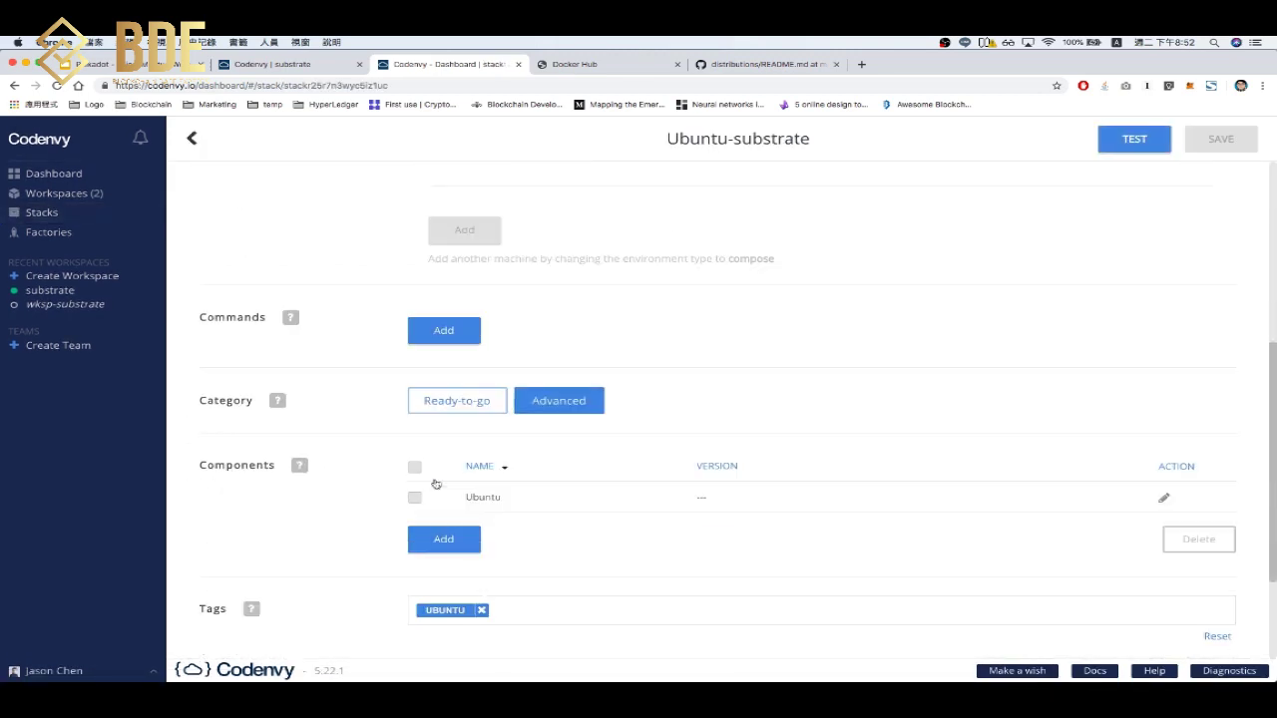
scroll(522, 490, down, 3)
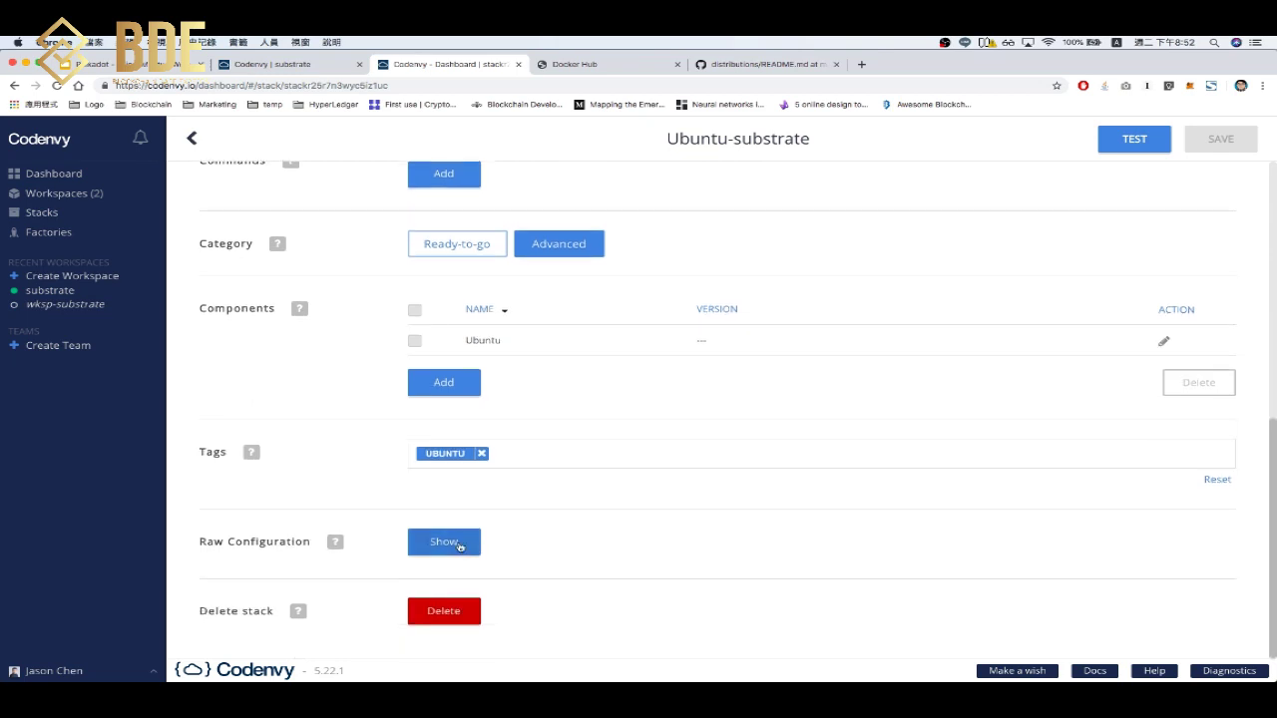
click(444, 542)
Examine the image origin, recipe location, memory limit and agents in the Ubuntu-substrate raw configuration, and return to the list of stacks.
scroll(738, 539, down, 3)
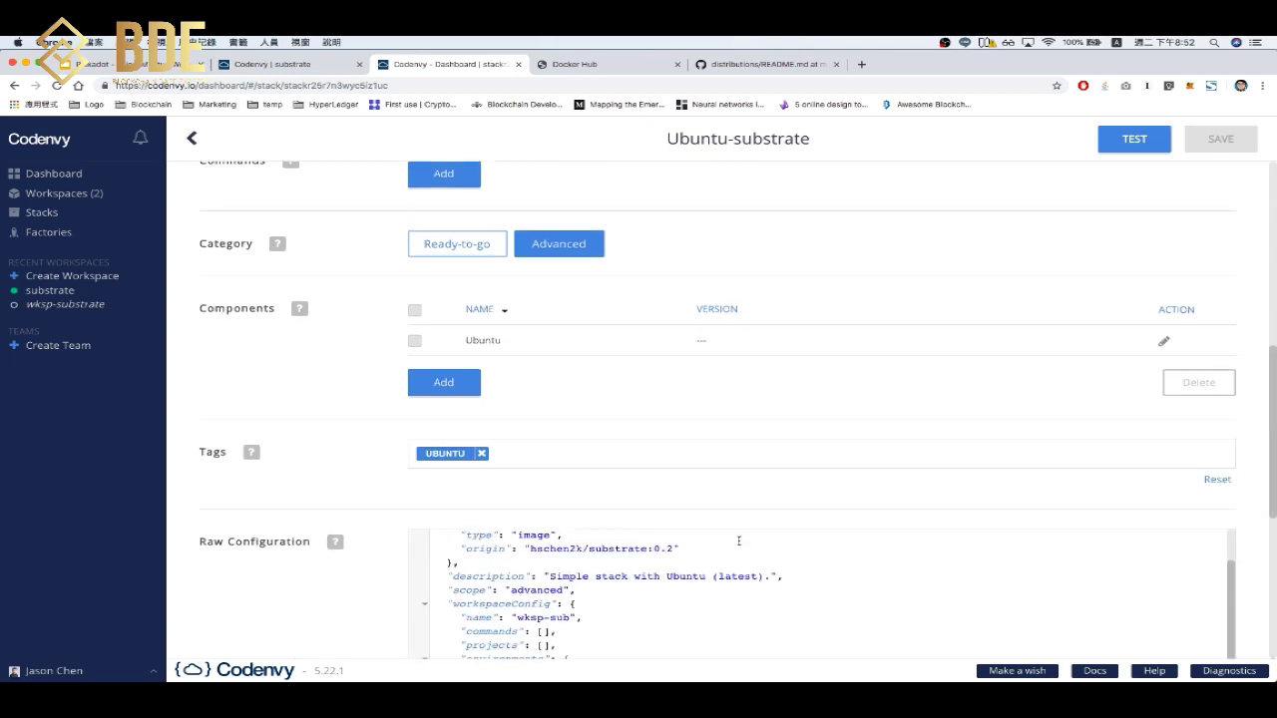
scroll(758, 550, down, 10)
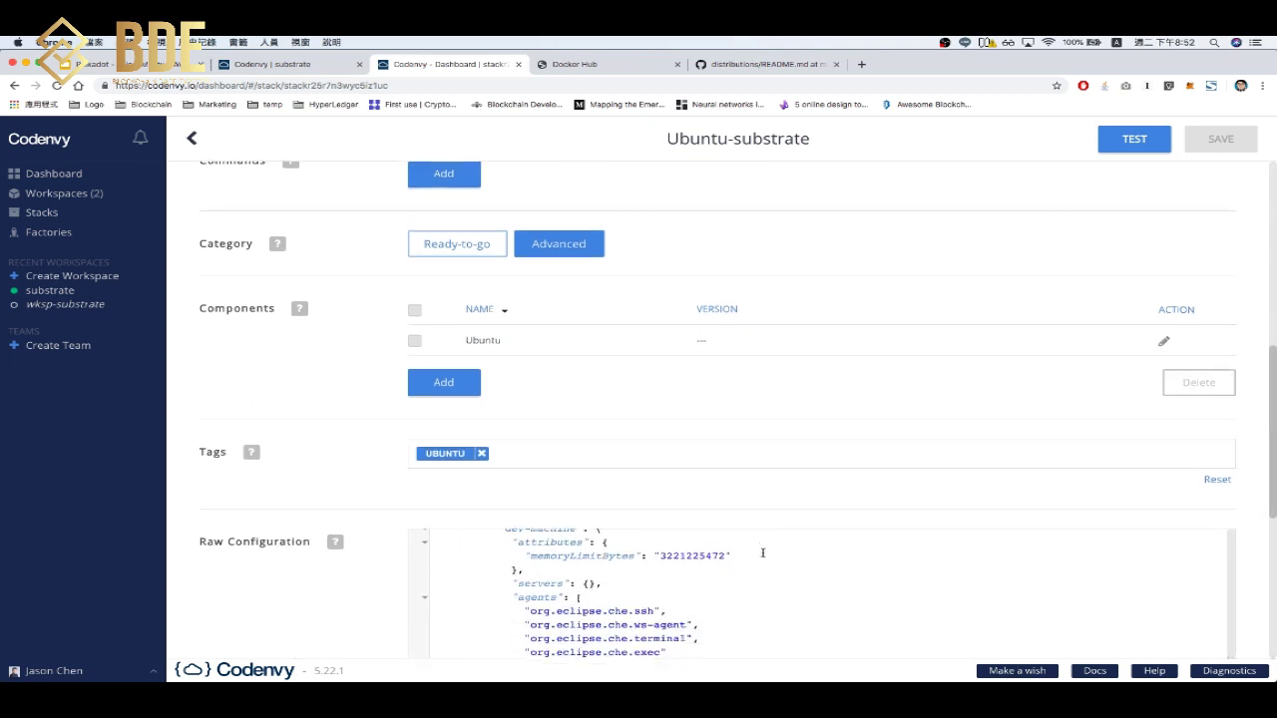
scroll(763, 553, up, 3)
scroll(762, 552, down, 6)
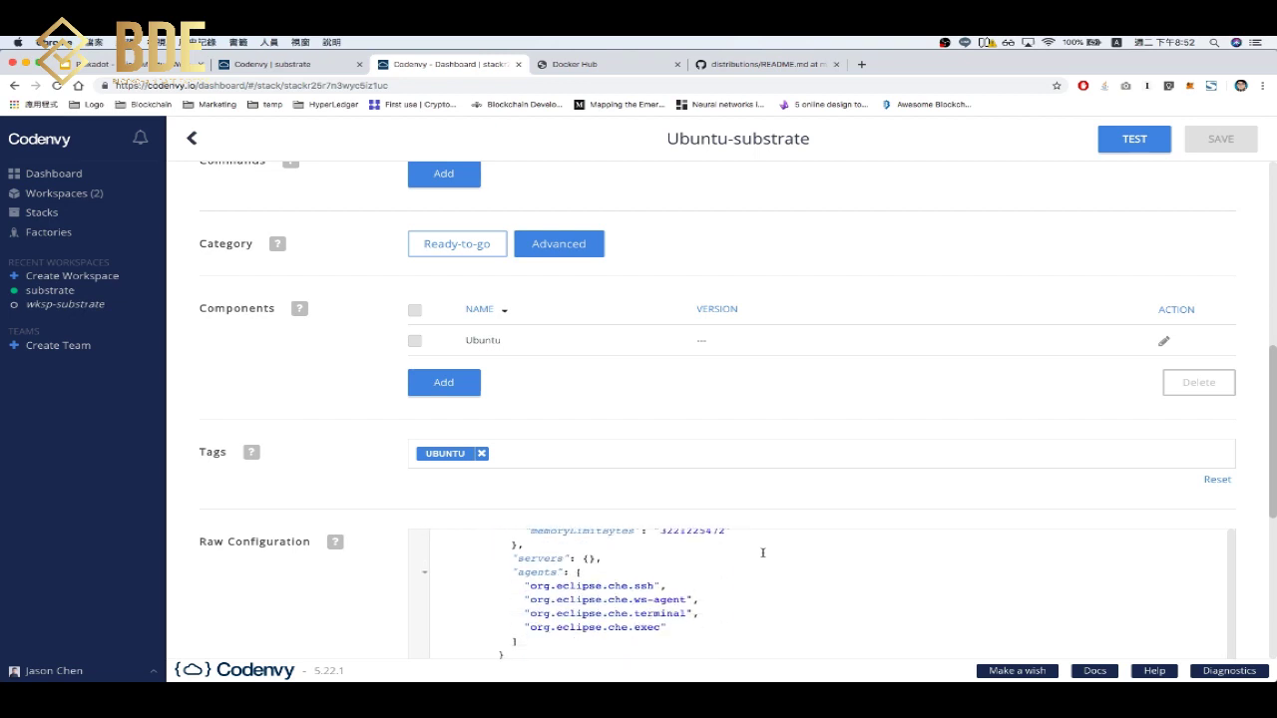
scroll(762, 552, down, 3)
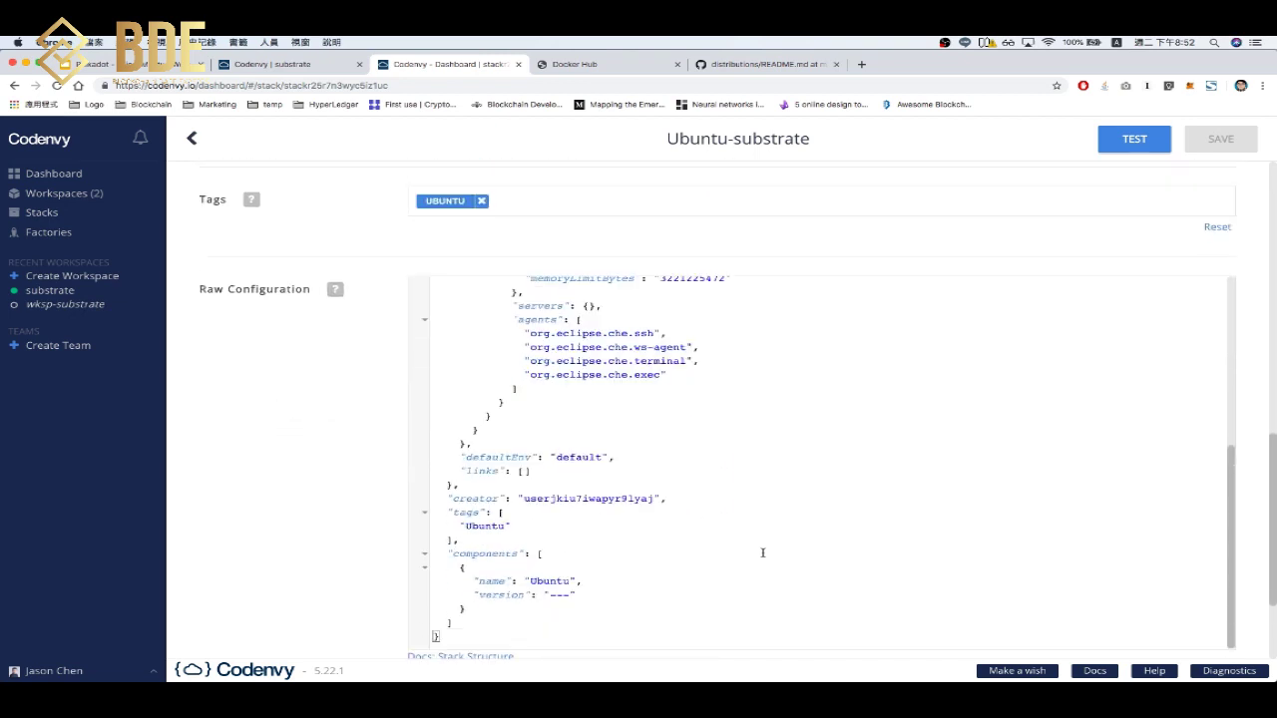
scroll(763, 553, up, 6)
scroll(763, 553, up, 2)
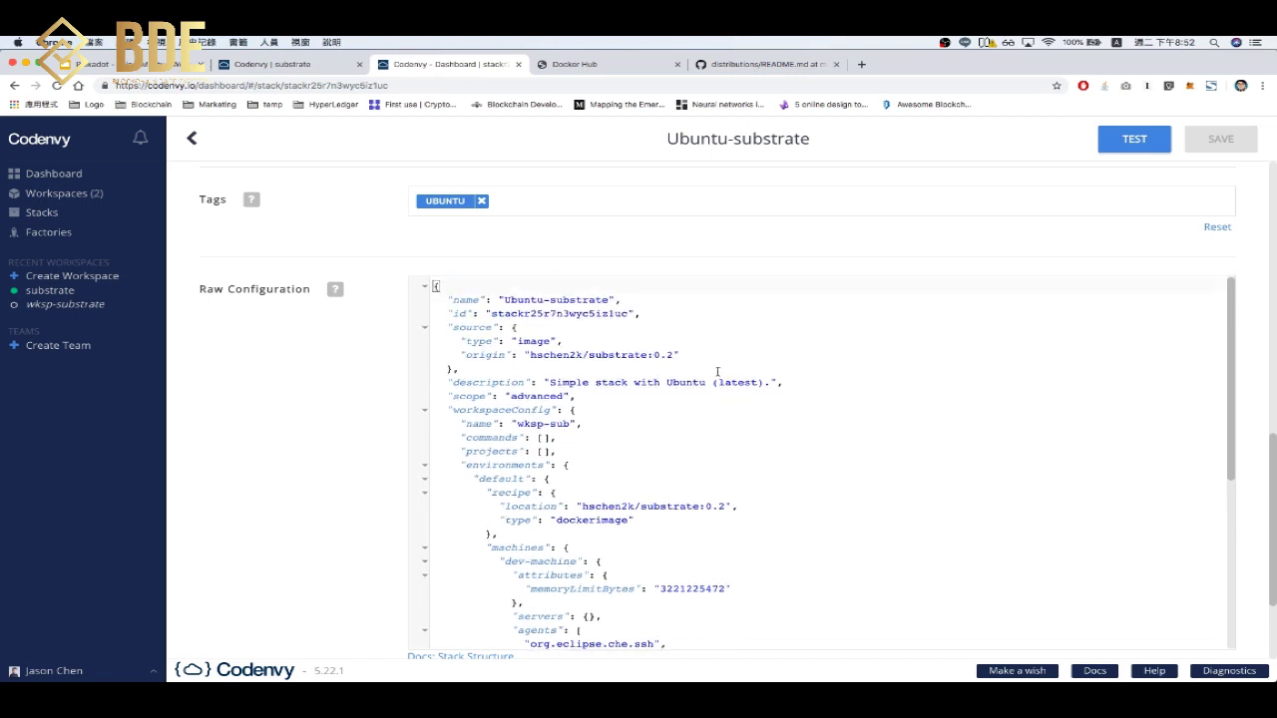
click(676, 355)
click(192, 140)
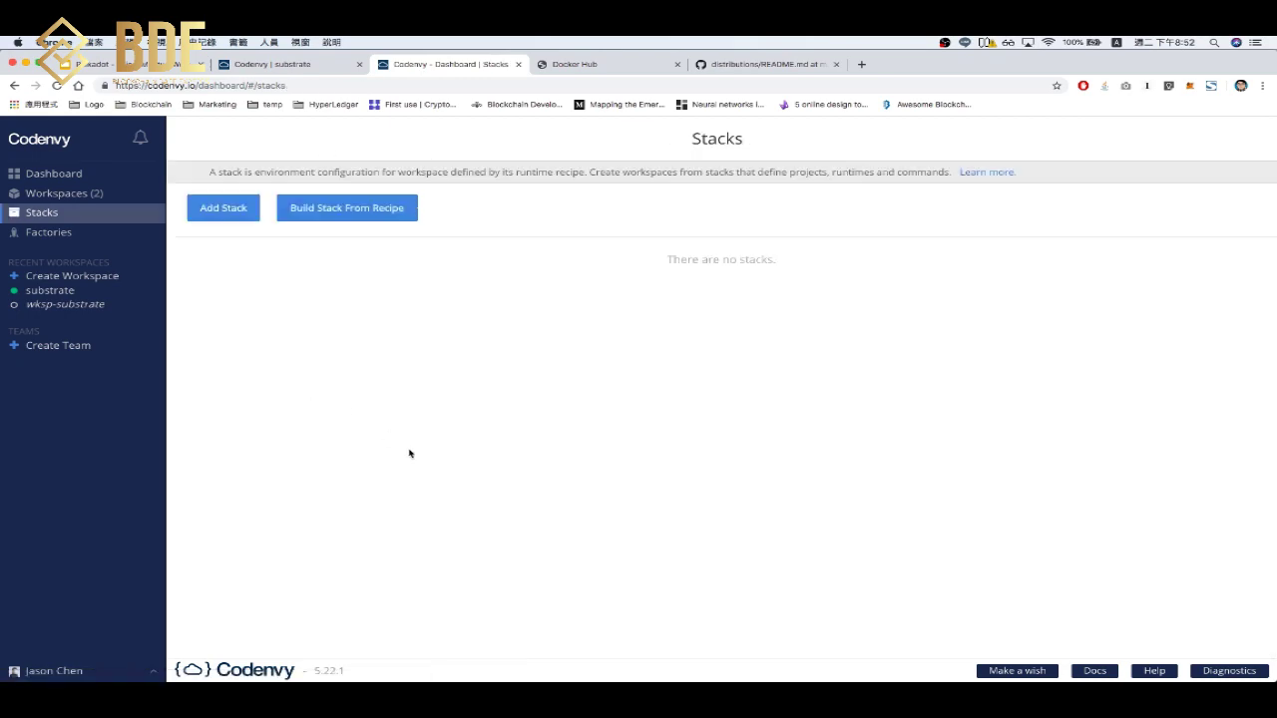
scroll(449, 469, down, 5)
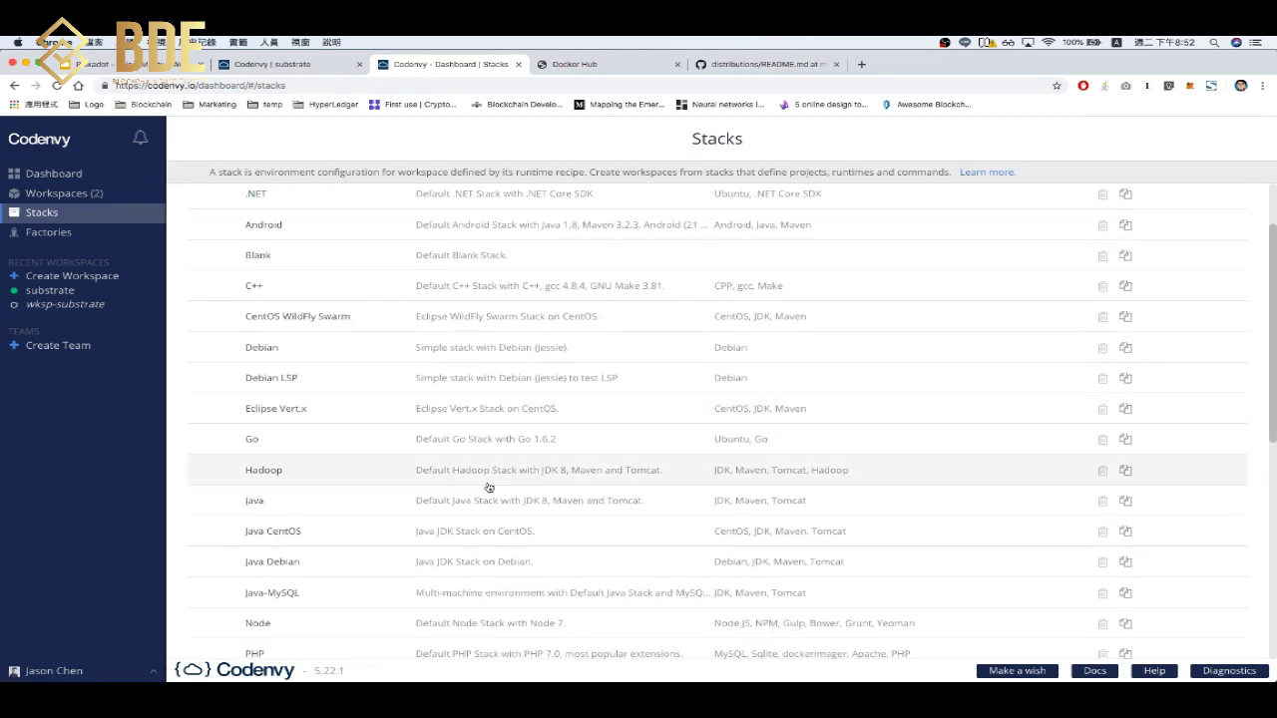
scroll(489, 487, down, 2)
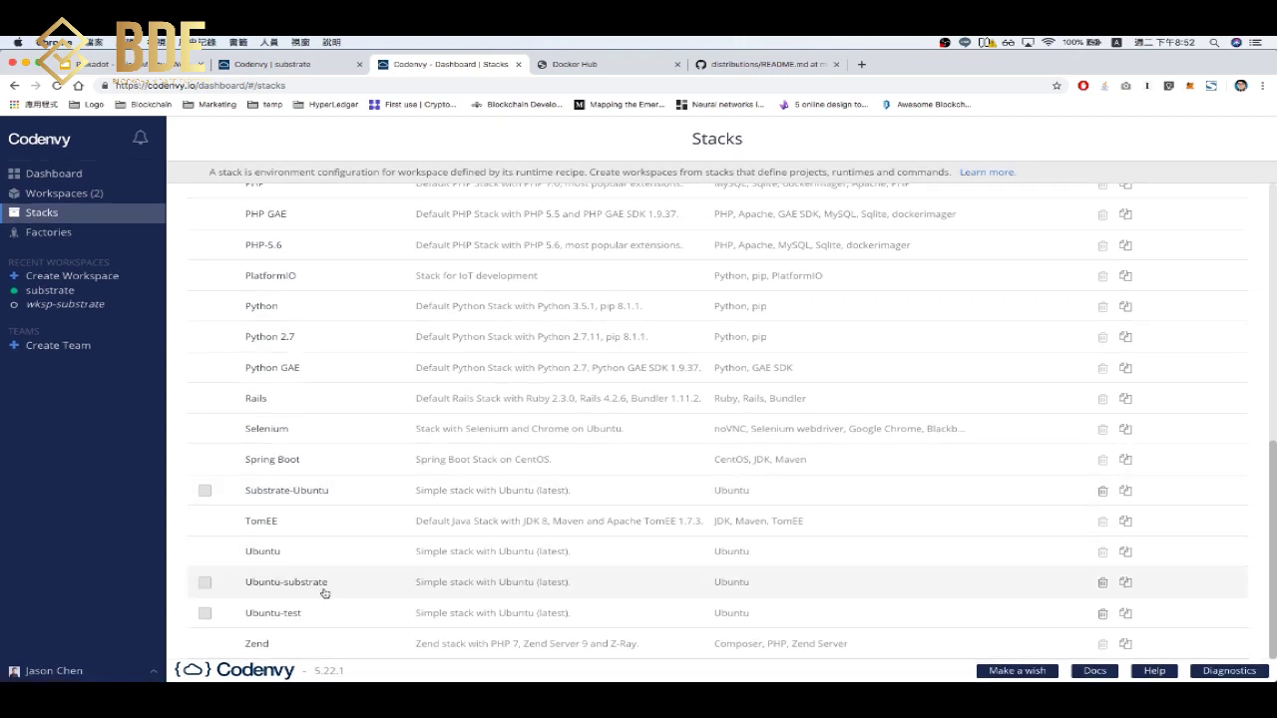
Stop the running substrate workspace and delete it from the workspace list.
click(112, 193)
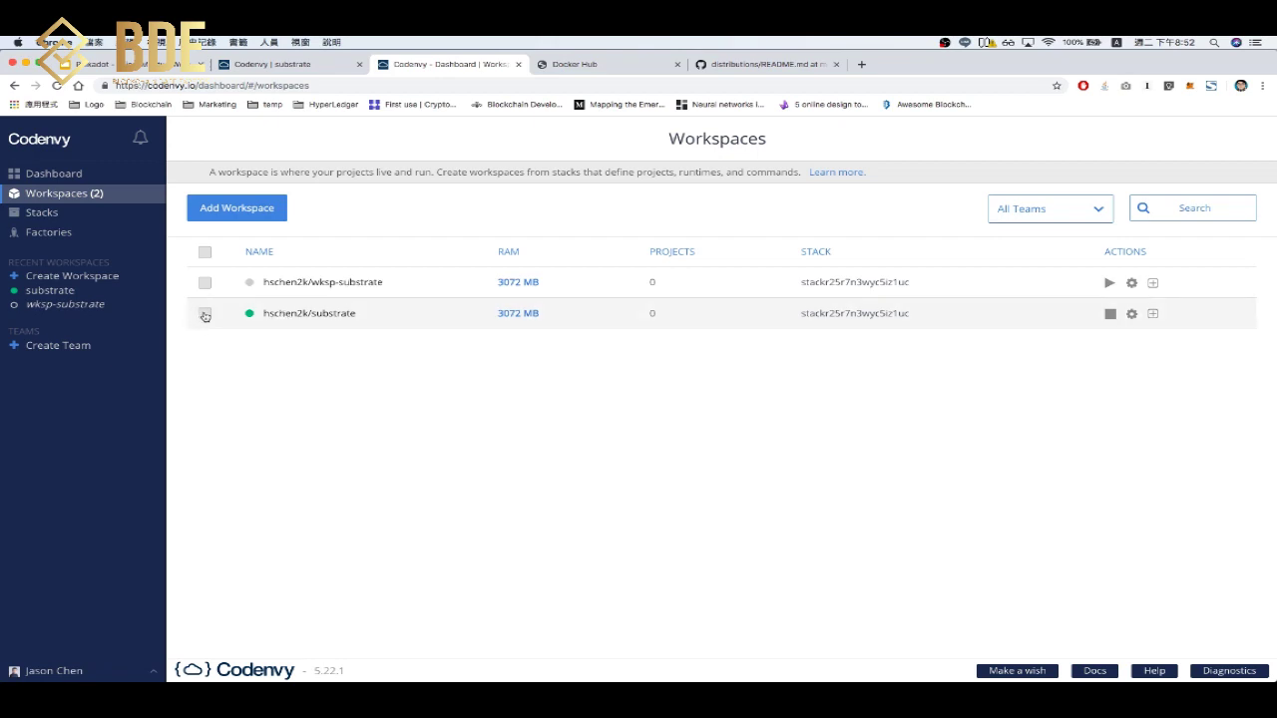
click(205, 314)
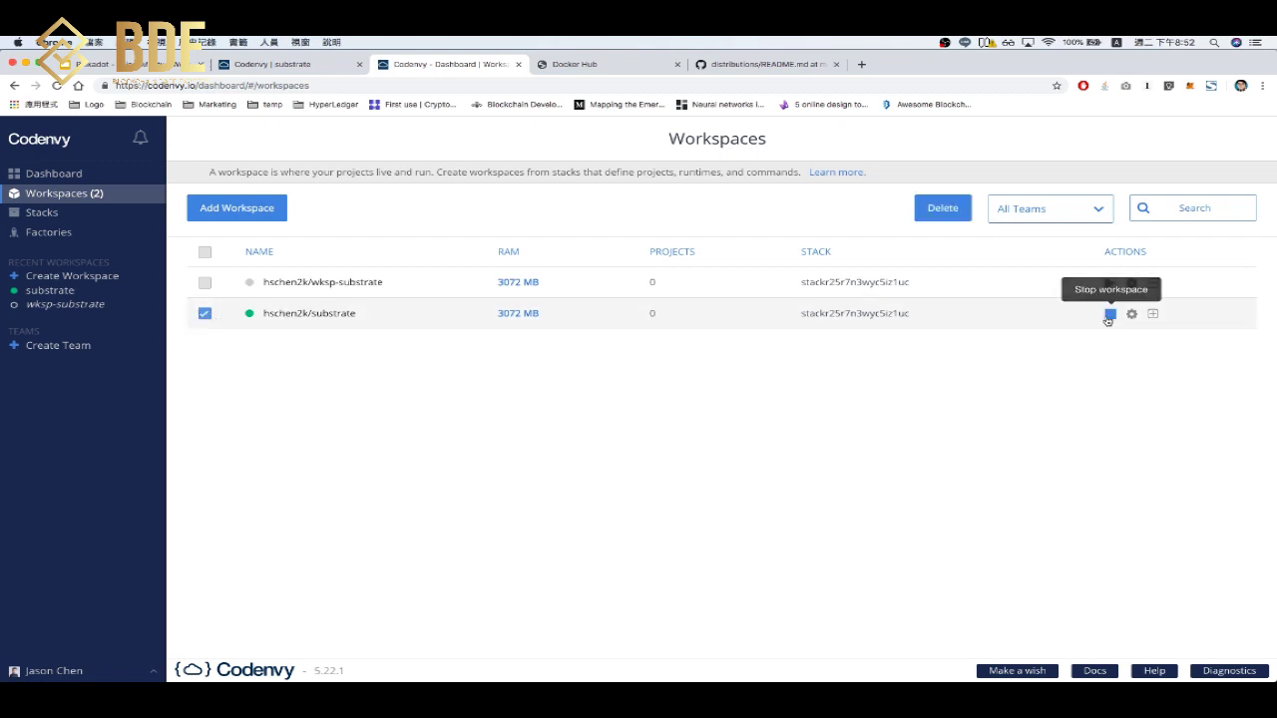
click(1108, 317)
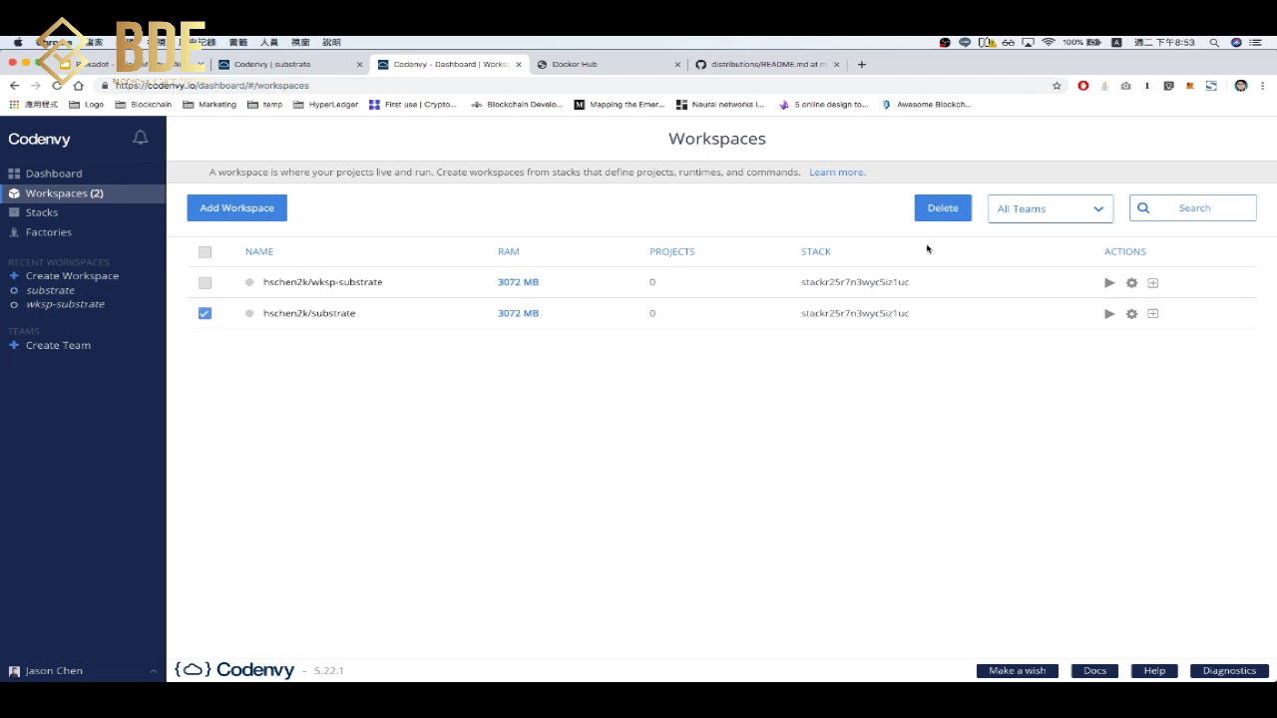
click(943, 208)
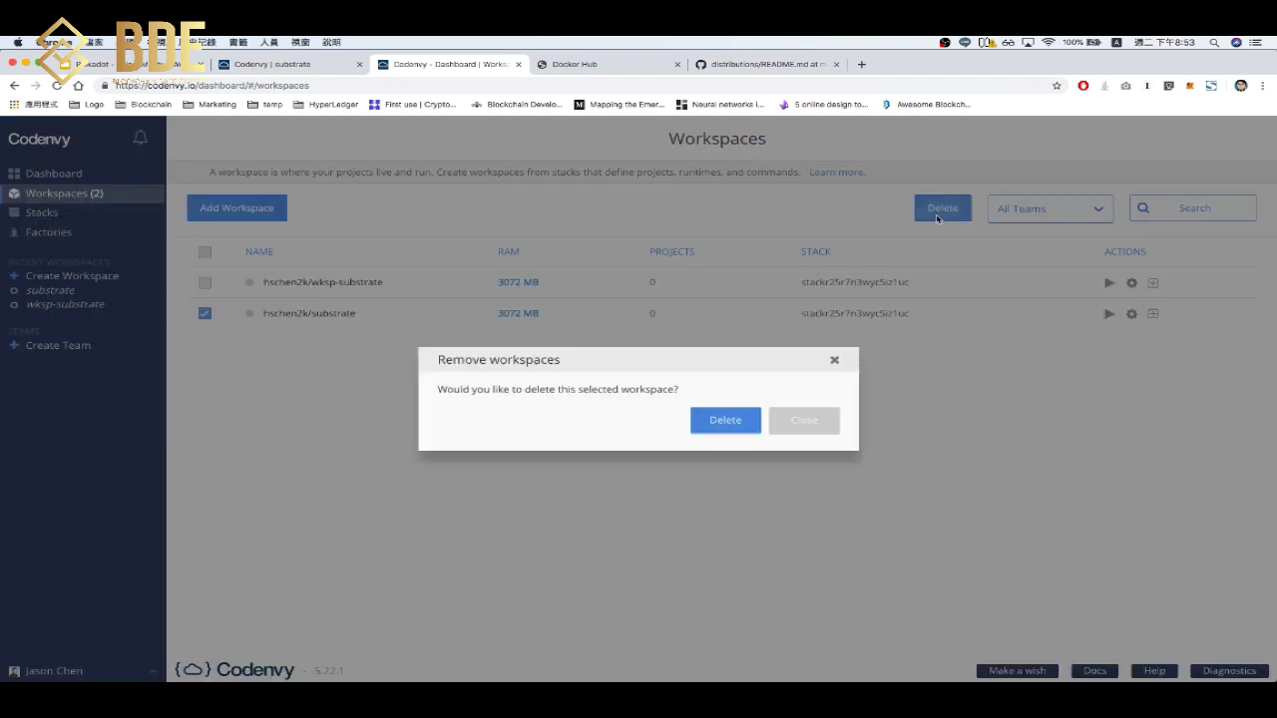
click(737, 416)
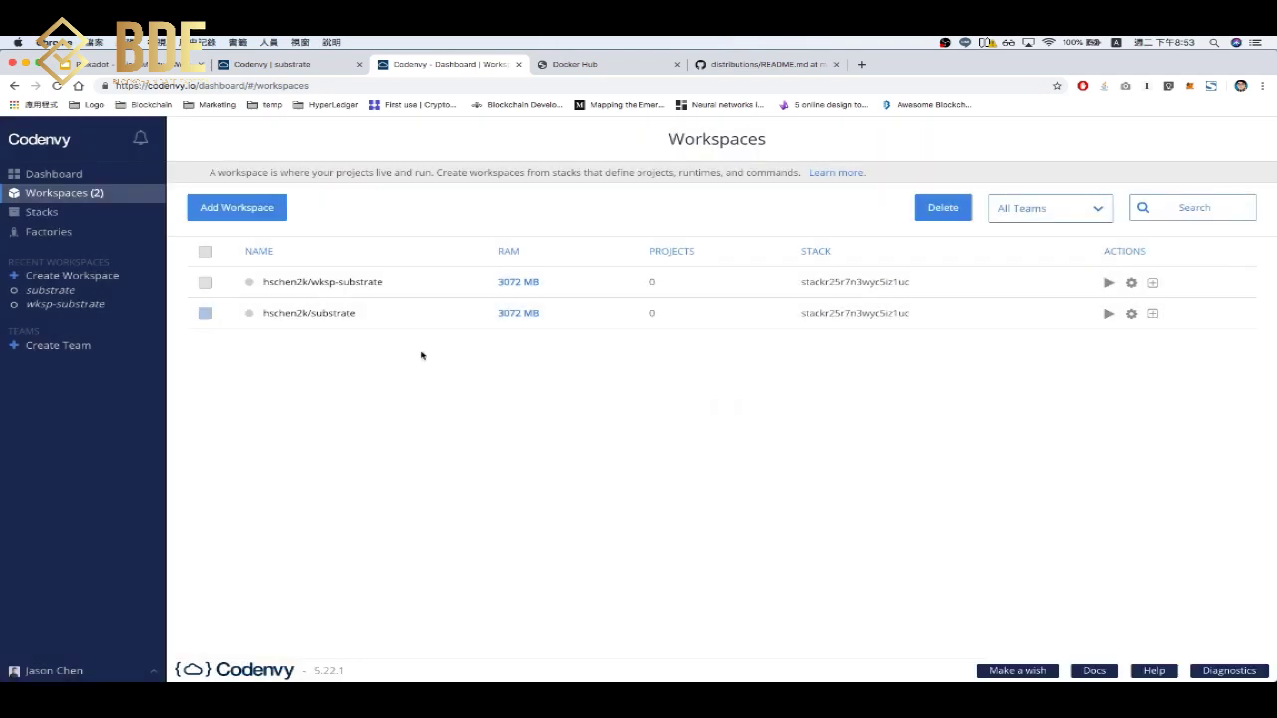
Delete the remaining wksp-substrate workspace from the workspace list and confirm its removal.
click(205, 285)
click(942, 209)
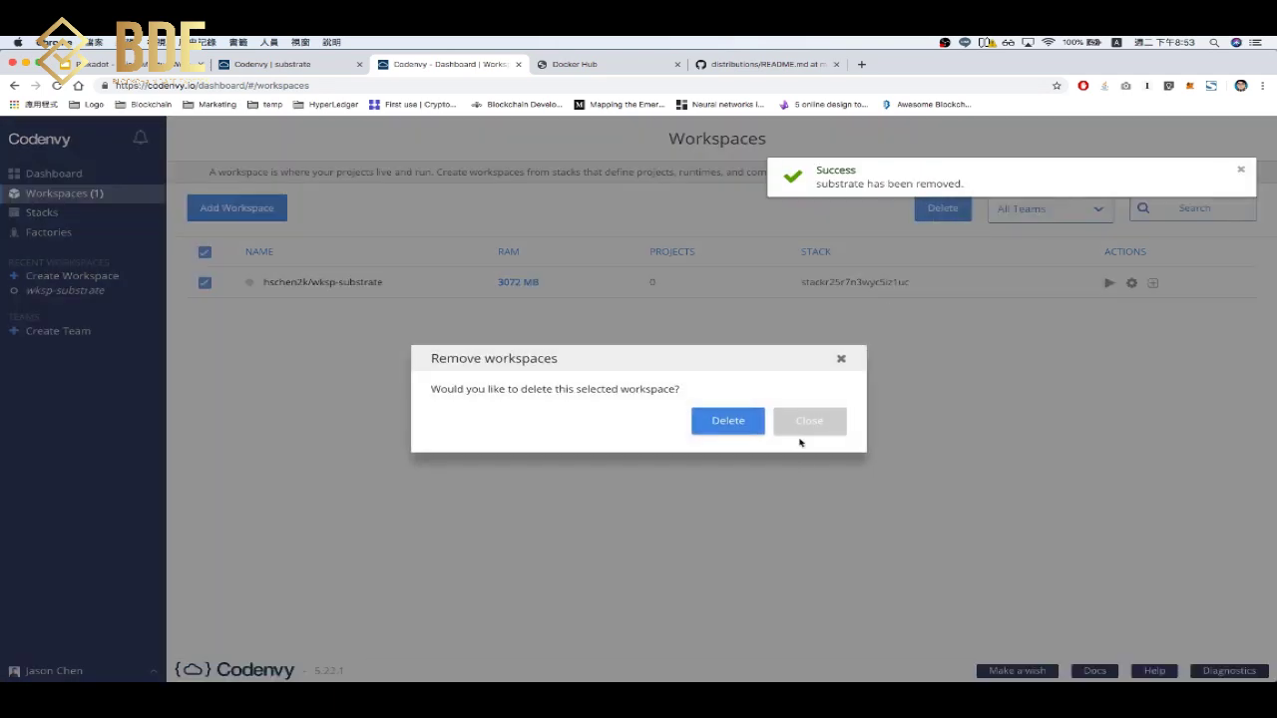
click(751, 420)
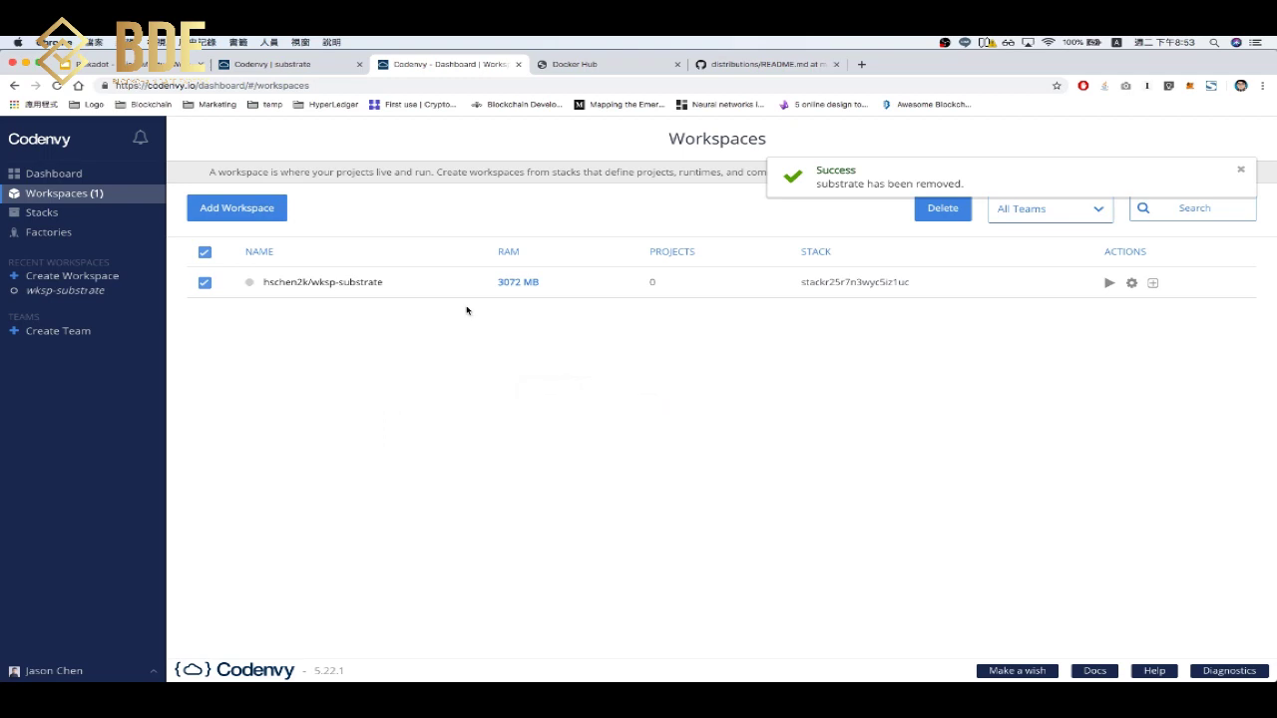
Create a workspace with the default name, based on the Ubuntu-substrate stack chosen from all available stacks.
click(248, 209)
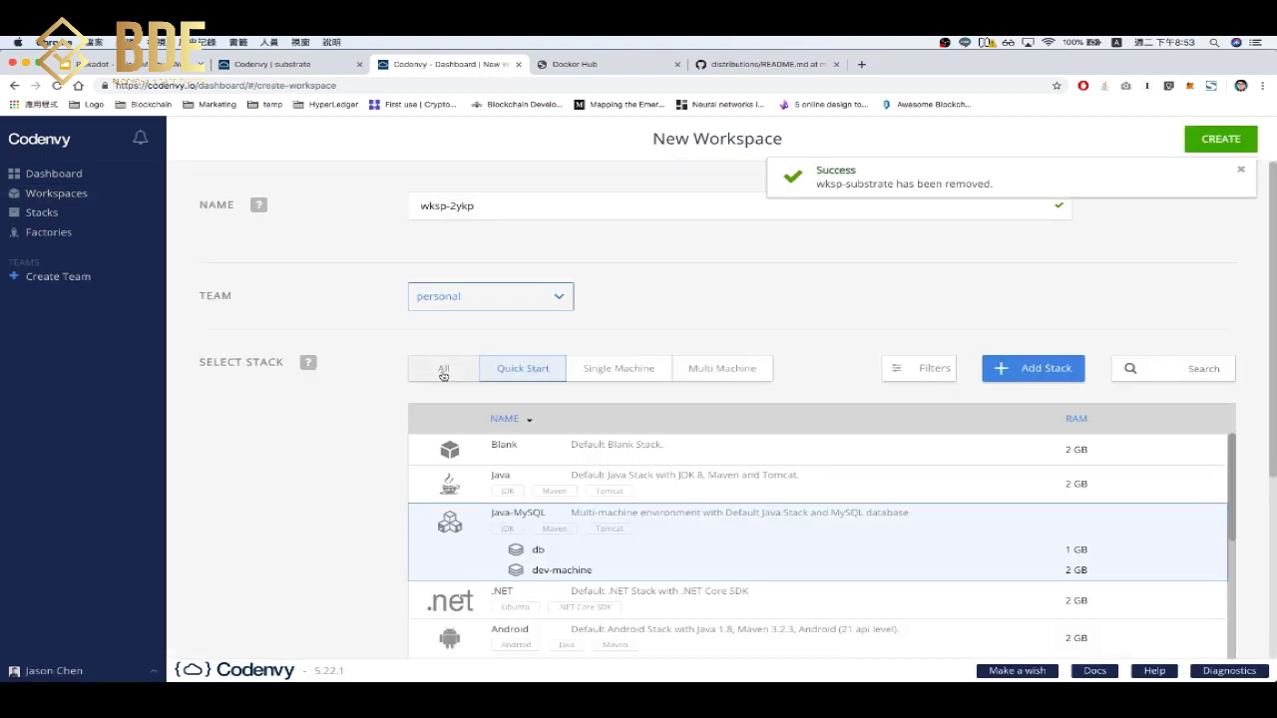
click(443, 370)
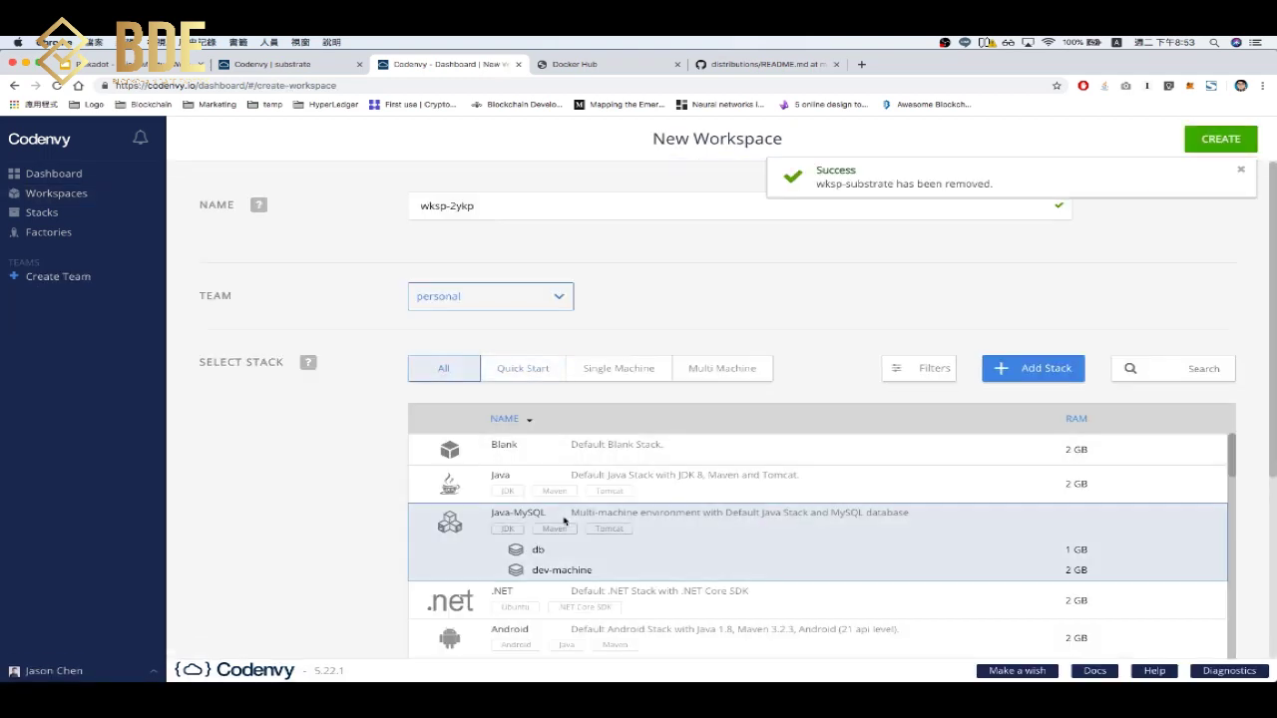
scroll(569, 521, down, 10)
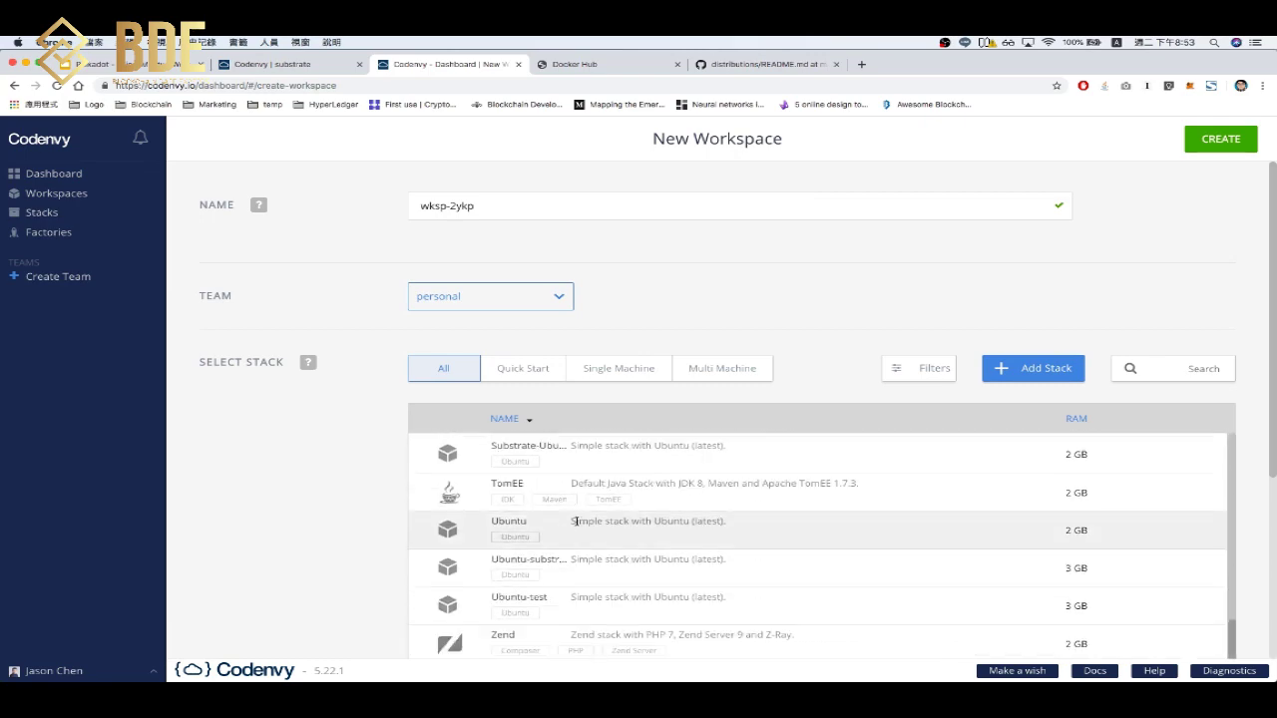
click(683, 562)
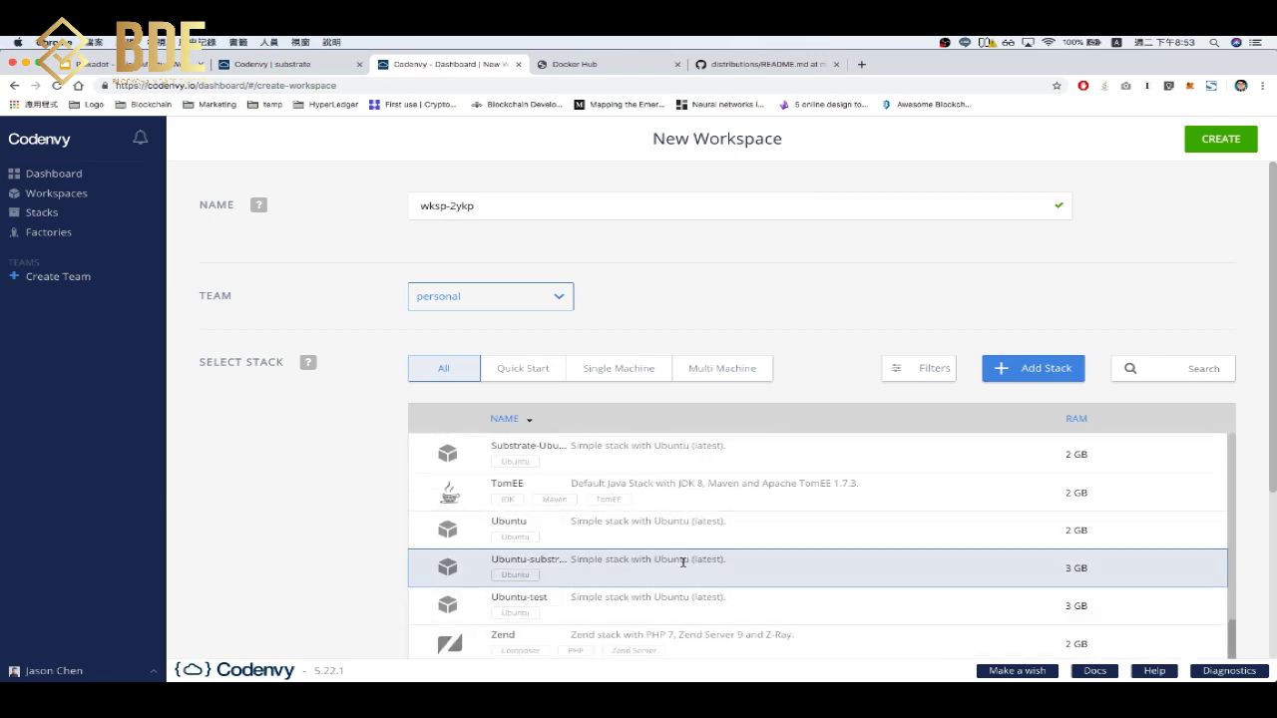
scroll(339, 542, down, 2)
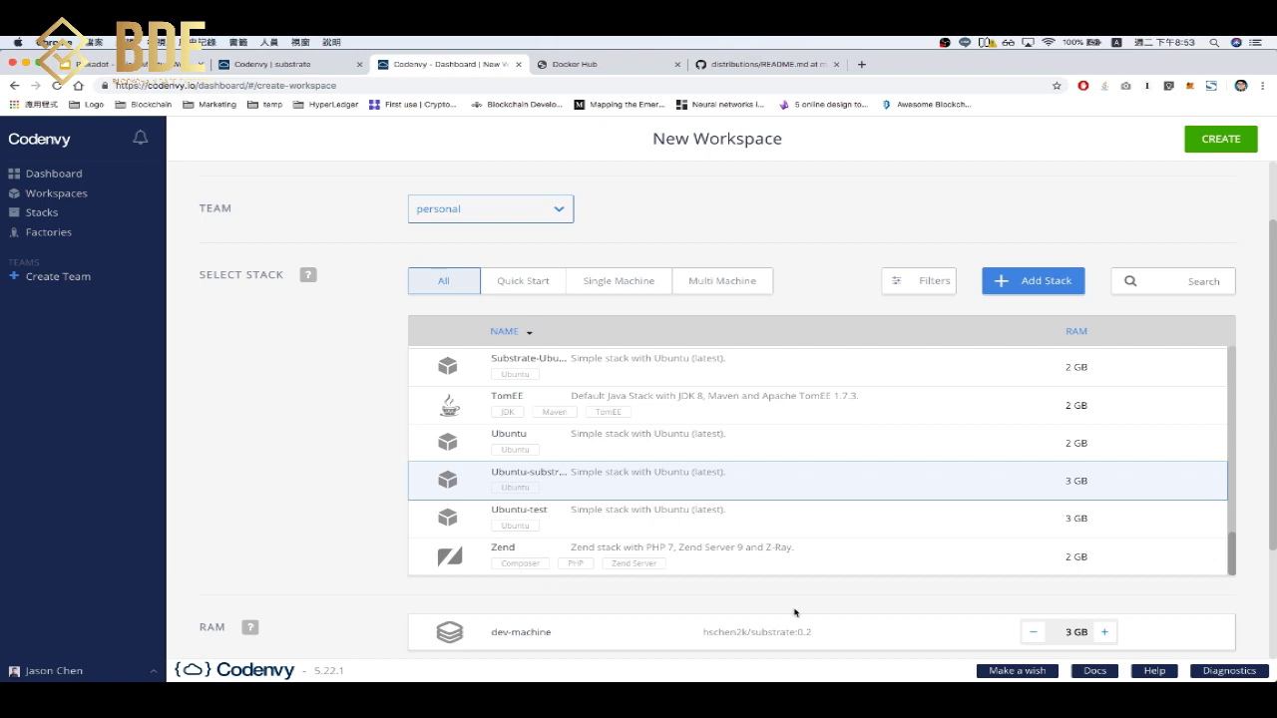
scroll(901, 622, down, 4)
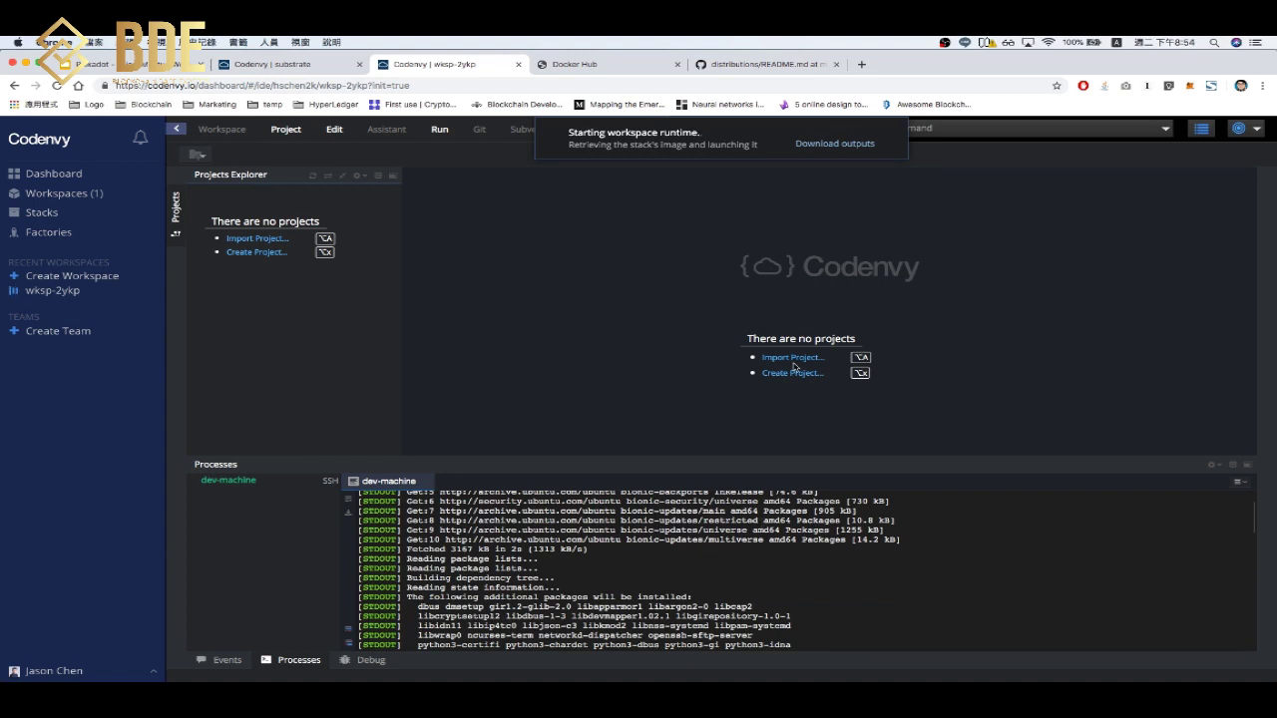
Open Meetup in a separate tab and follow the substrate.dev link on the Build Your Own Blockchain event page.
click(862, 65)
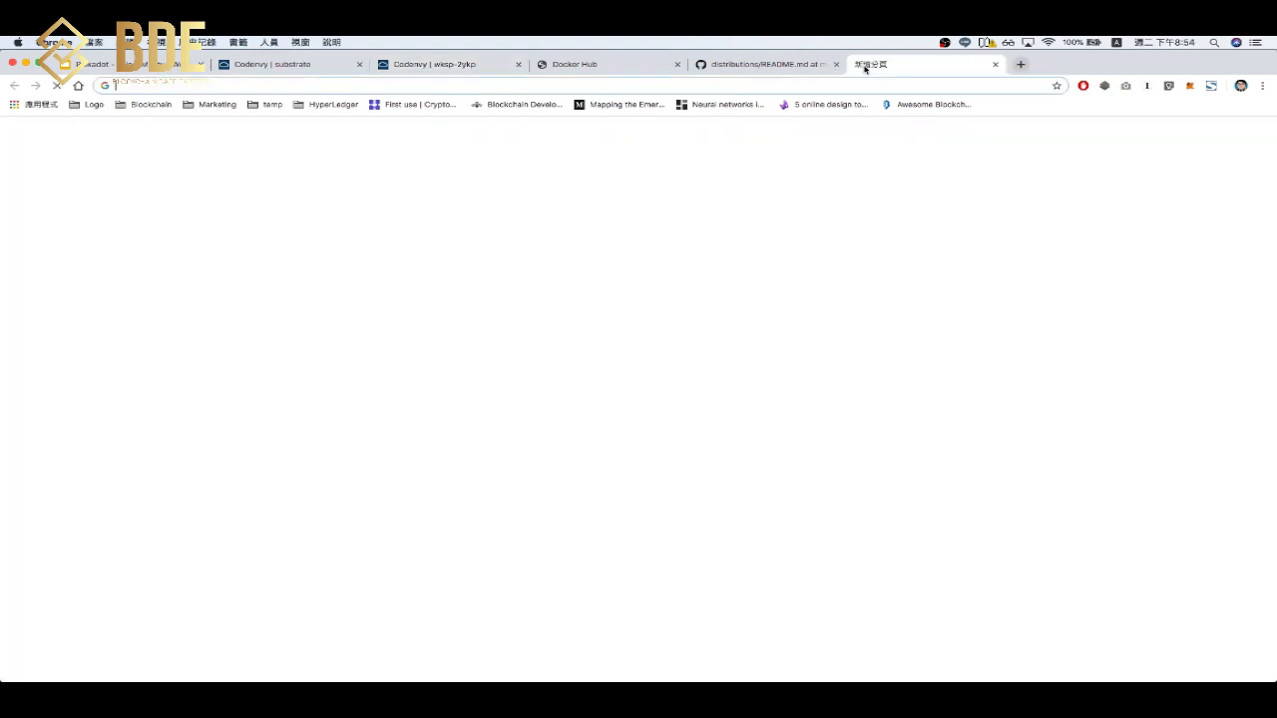
text(mee)
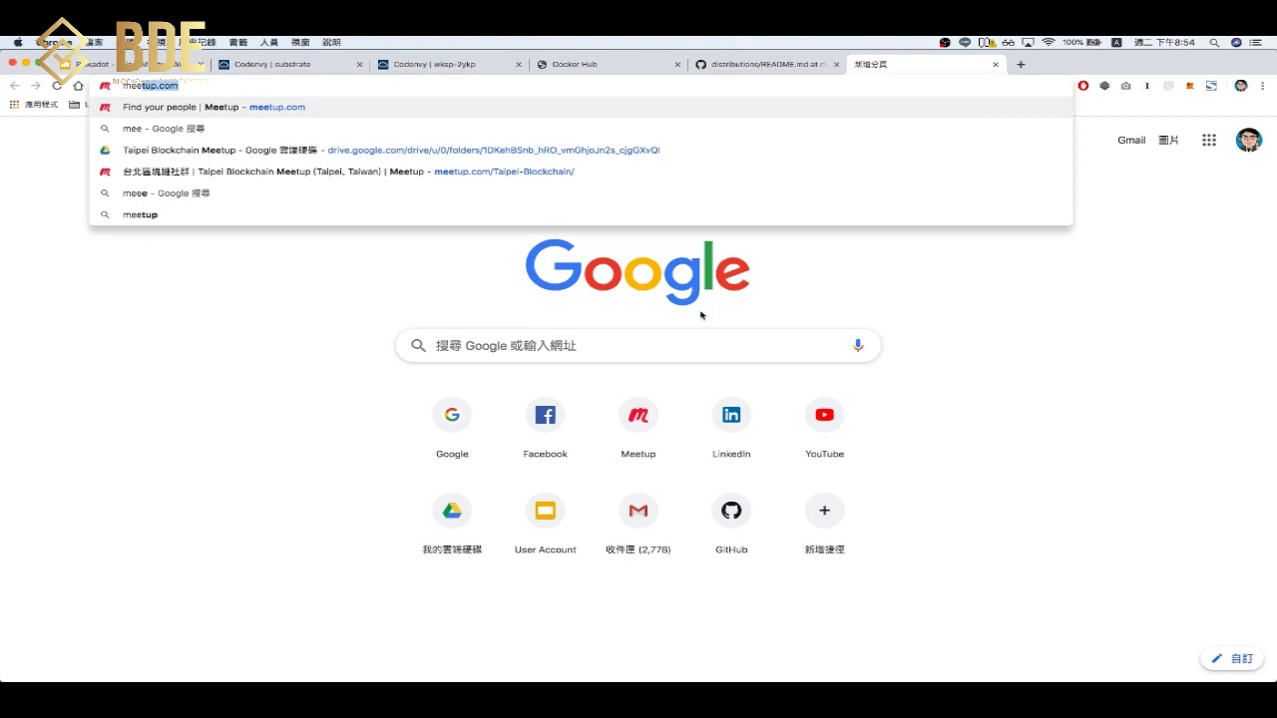
text(t)
key(Return)
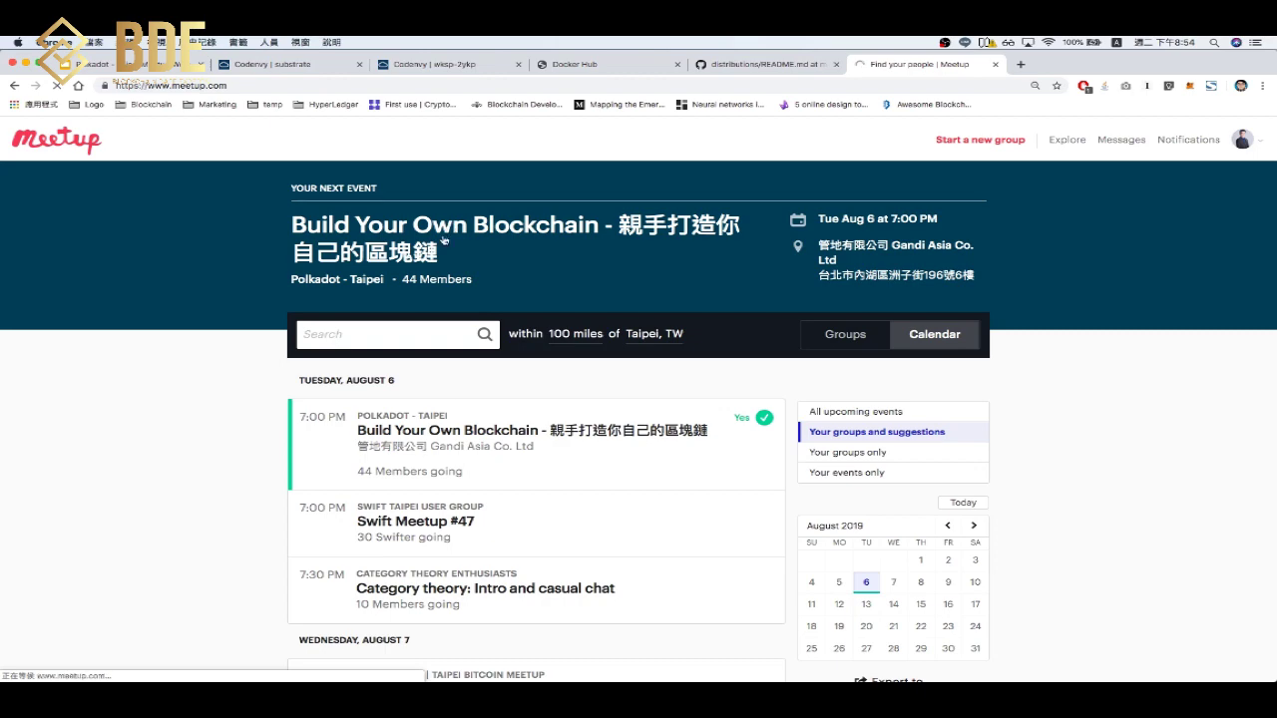
click(446, 238)
scroll(219, 451, down, 10)
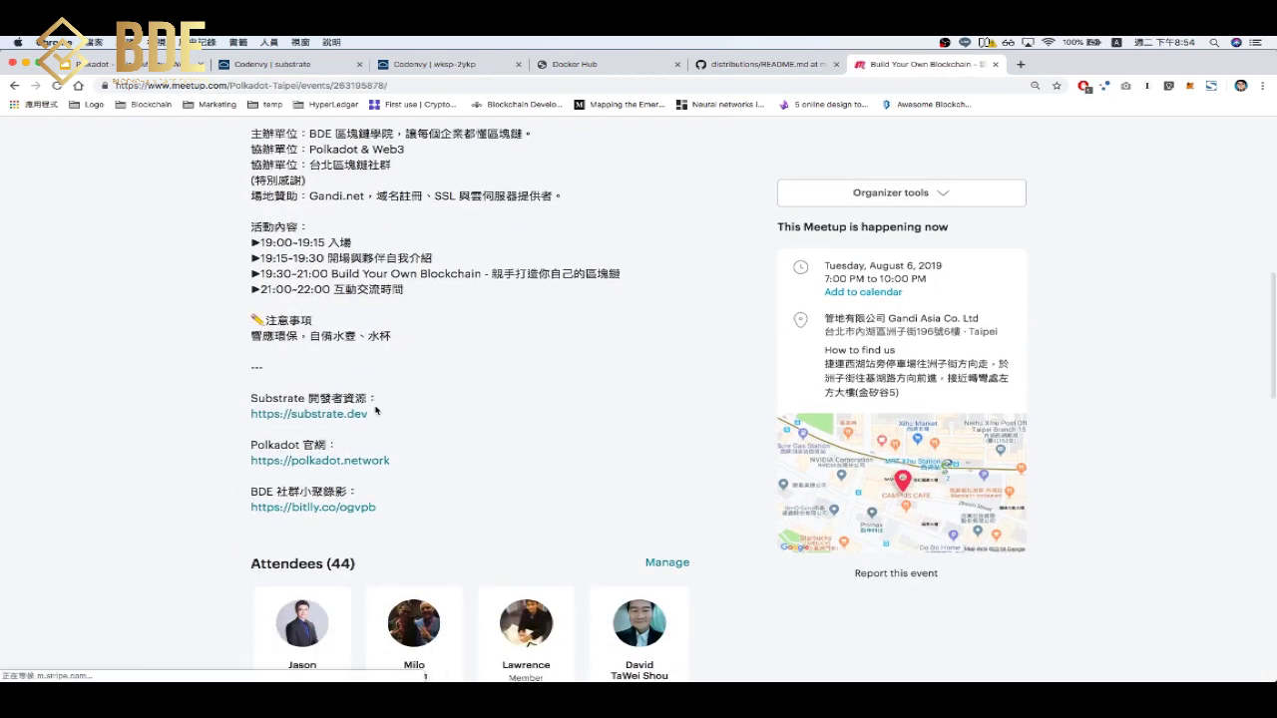
click(356, 416)
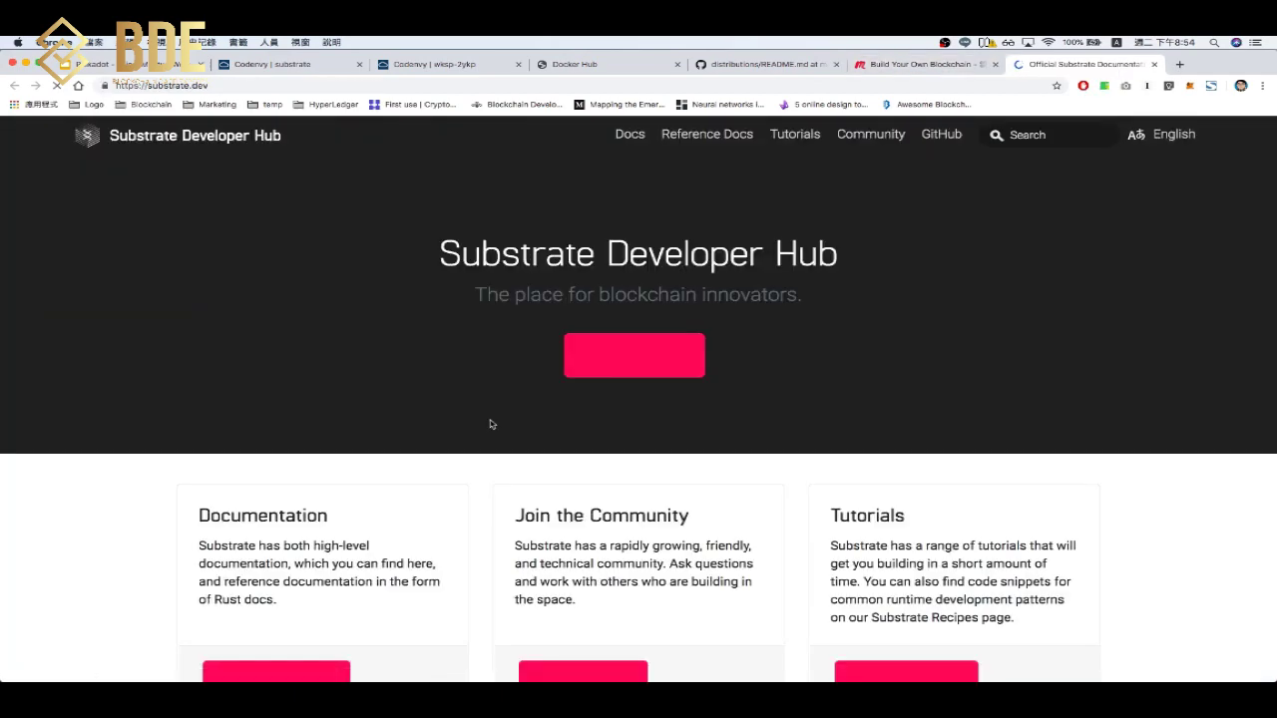
Open the Creating Your First Substrate Chain tutorial from the Substrate Developer Hub's tutorial catalog and look over its prerequisites.
scroll(490, 424, down, 5)
scroll(456, 442, up, 5)
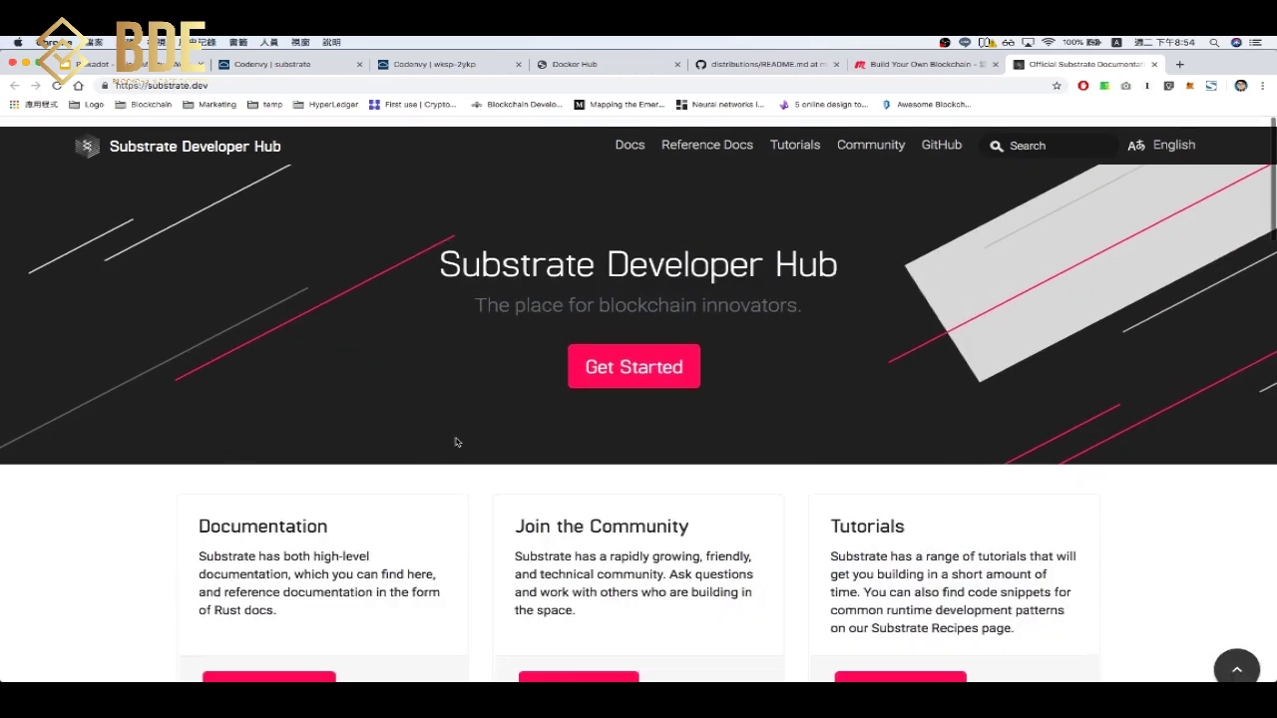
click(795, 133)
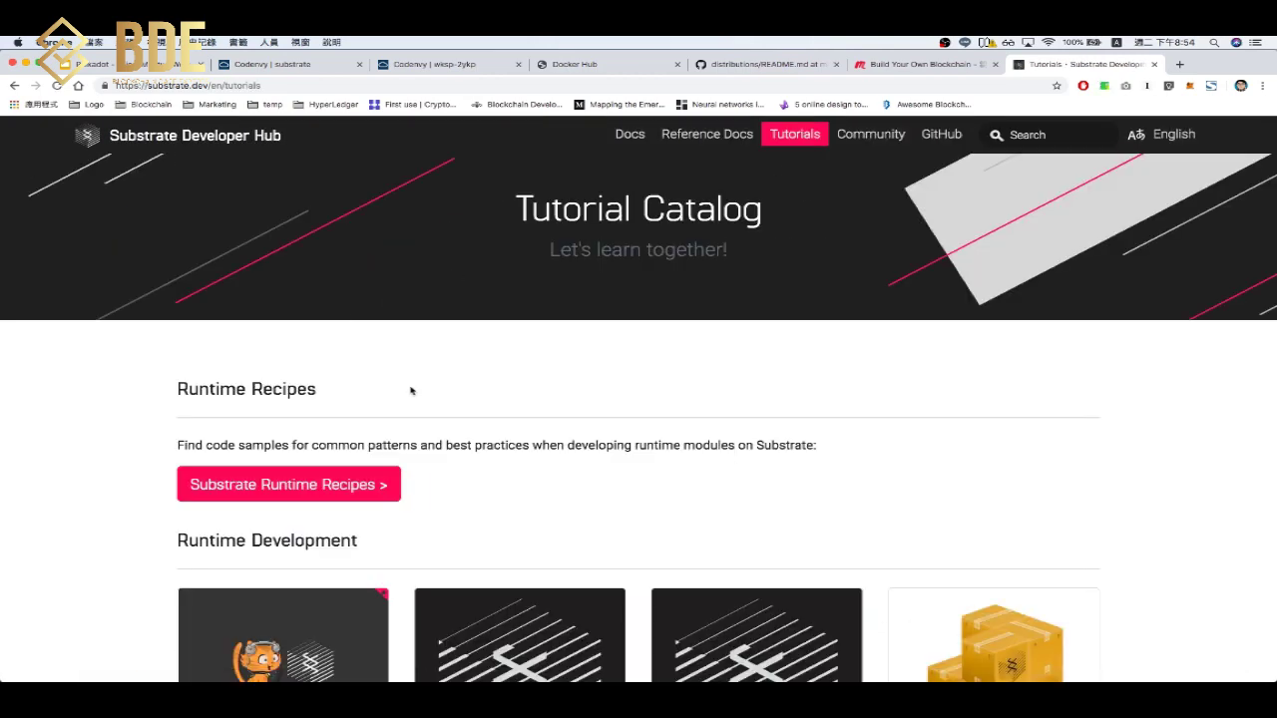
scroll(413, 390, down, 5)
scroll(412, 390, down, 2)
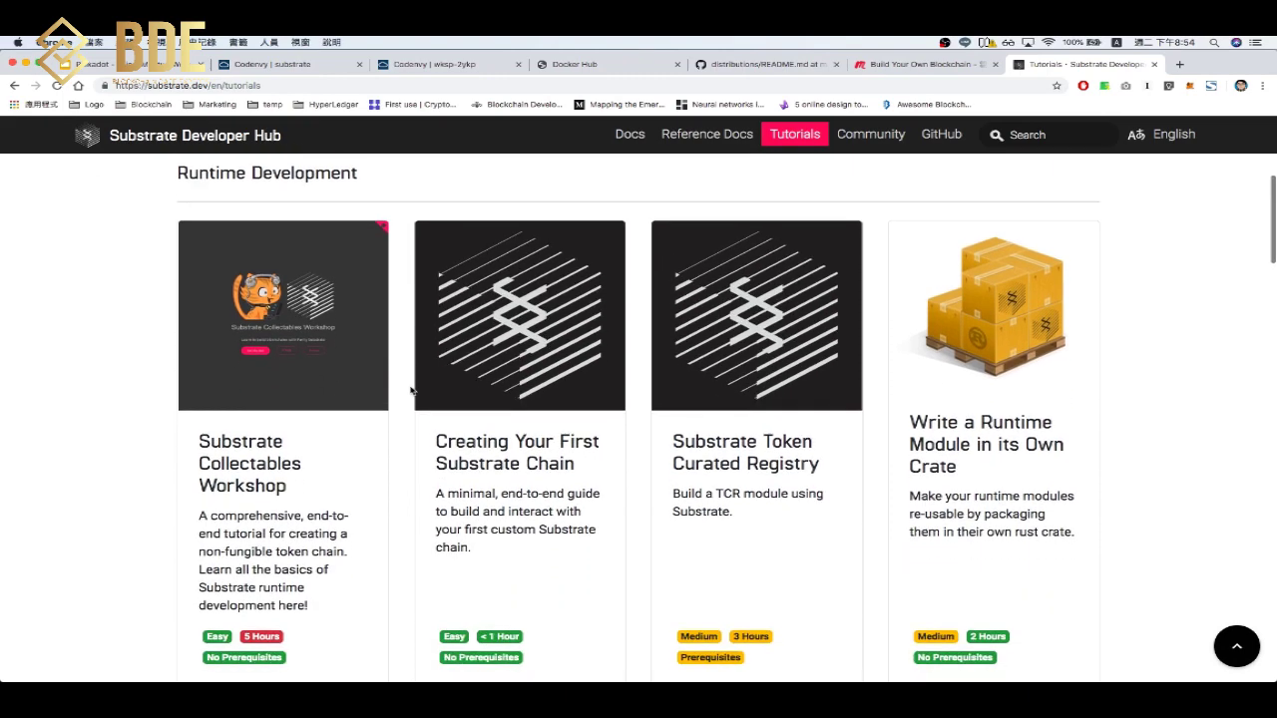
scroll(486, 425, down, 2)
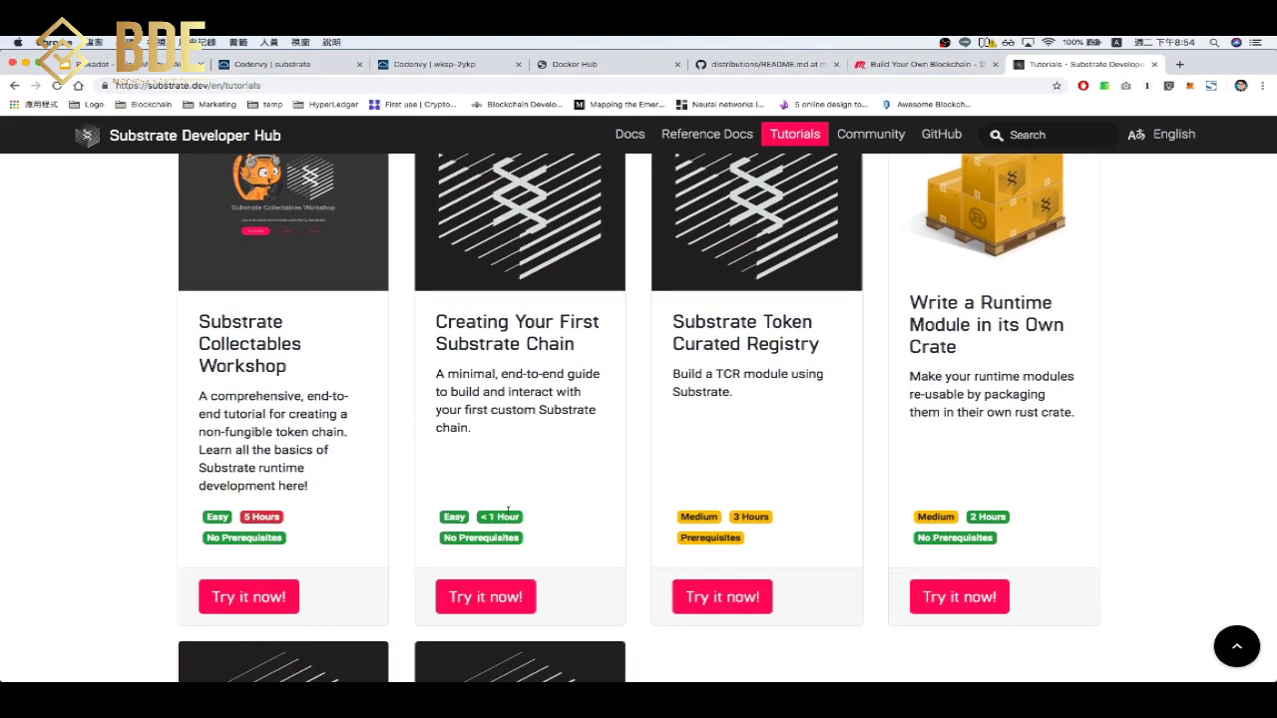
scroll(495, 323, down, 1)
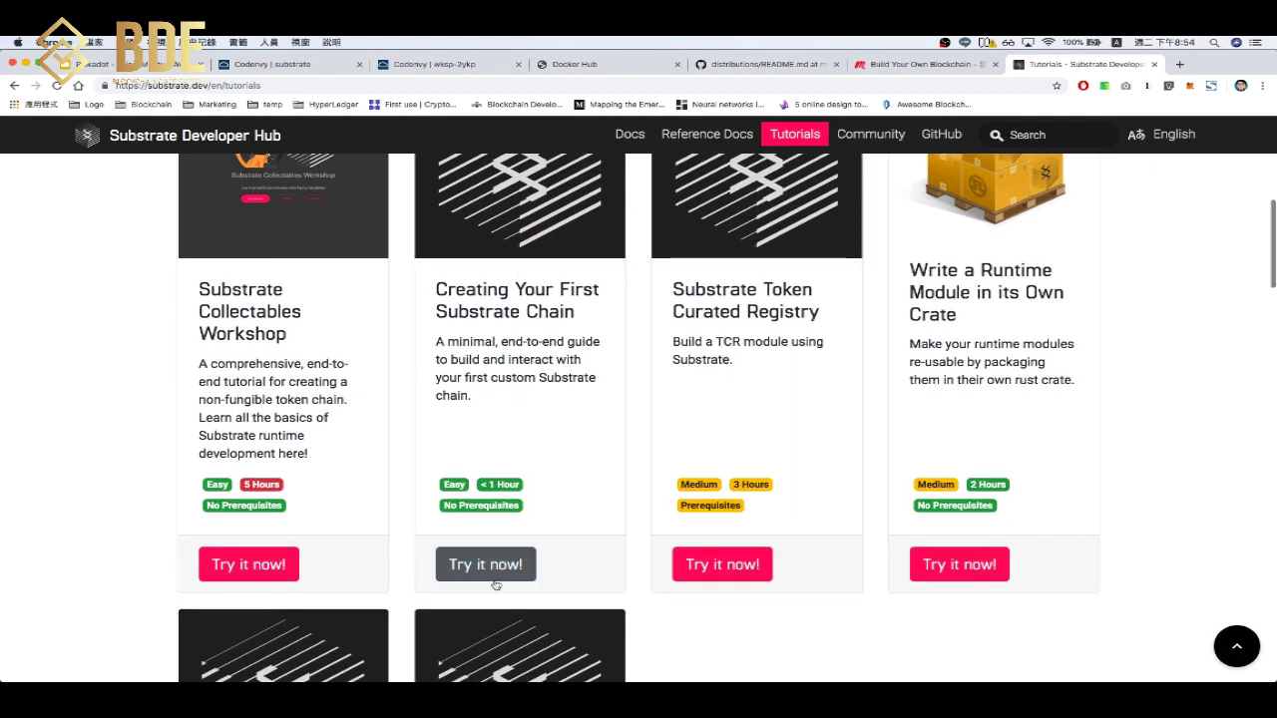
click(488, 565)
scroll(310, 302, down, 3)
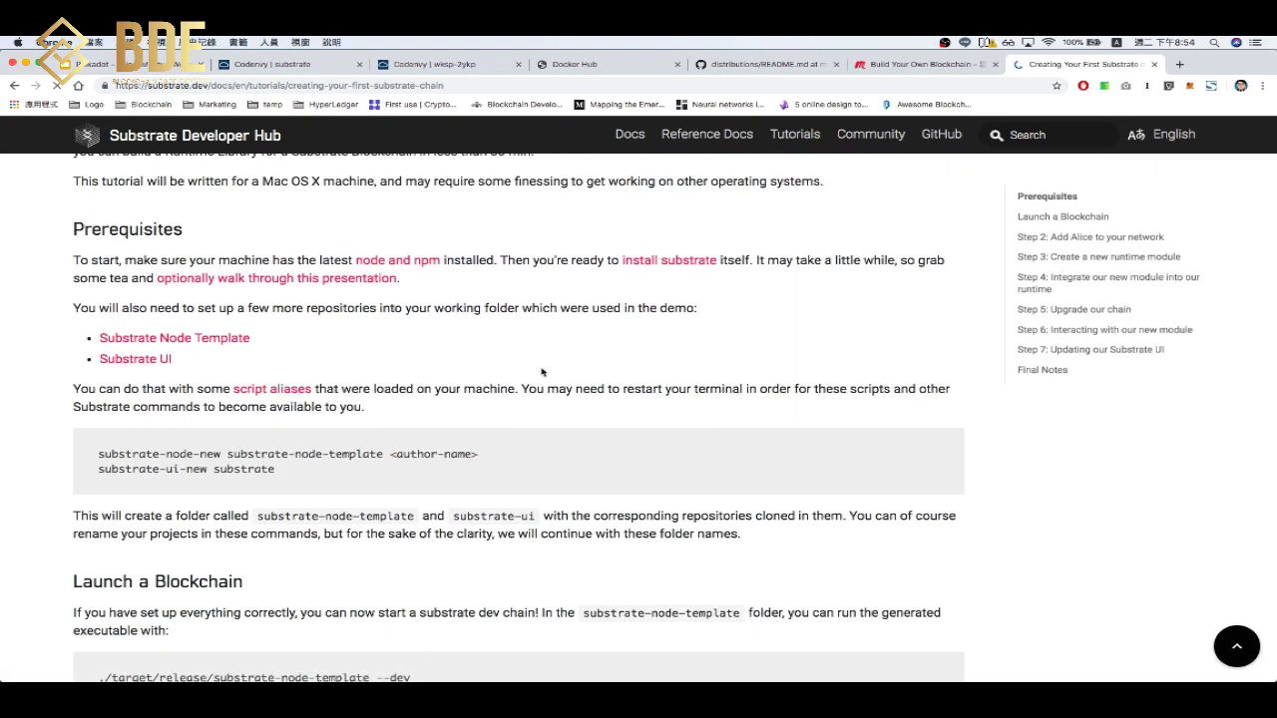
scroll(310, 301, up, 3)
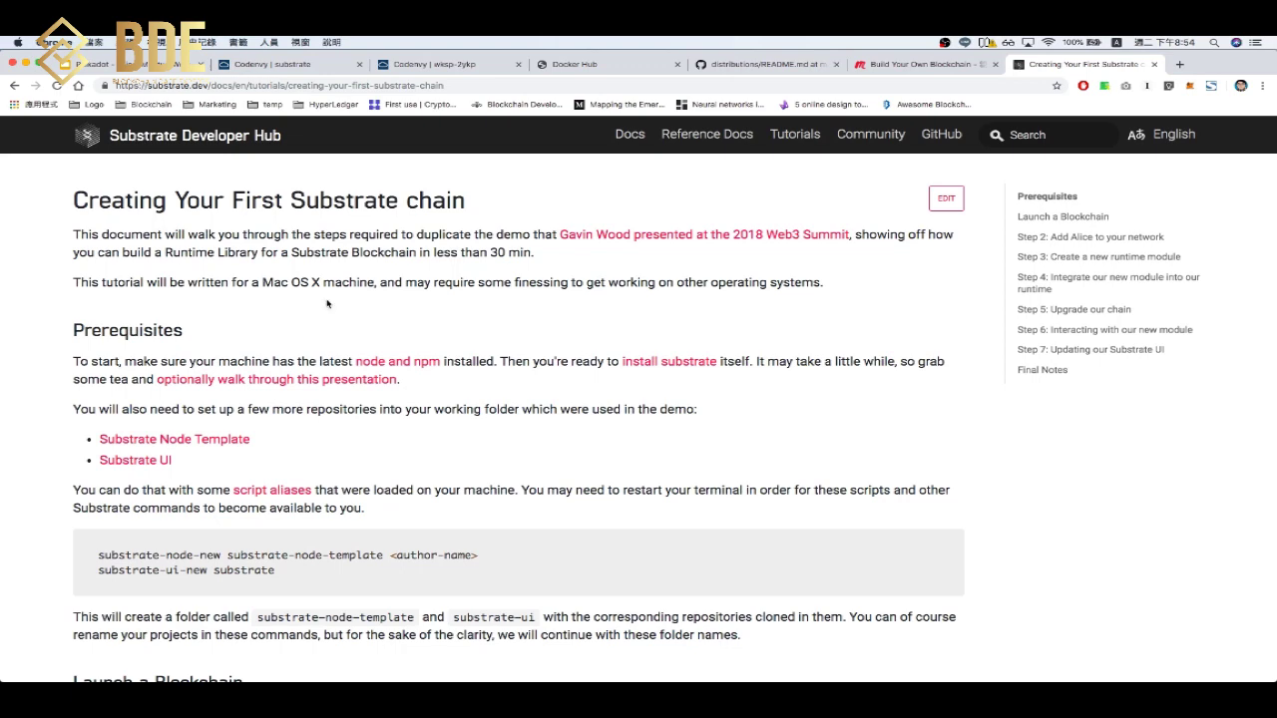
scroll(523, 398, down, 4)
scroll(523, 398, up, 4)
Try to restart the deleted substrate workspace from its old browser tab.
click(284, 65)
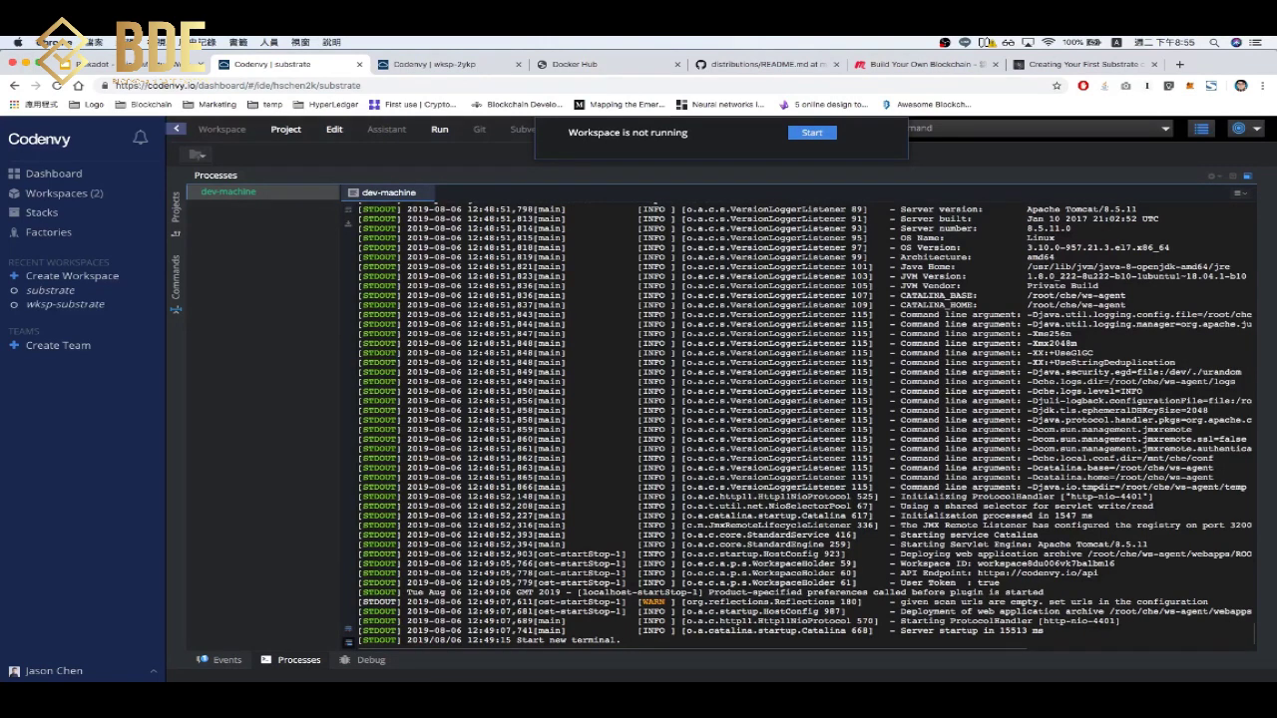
click(803, 134)
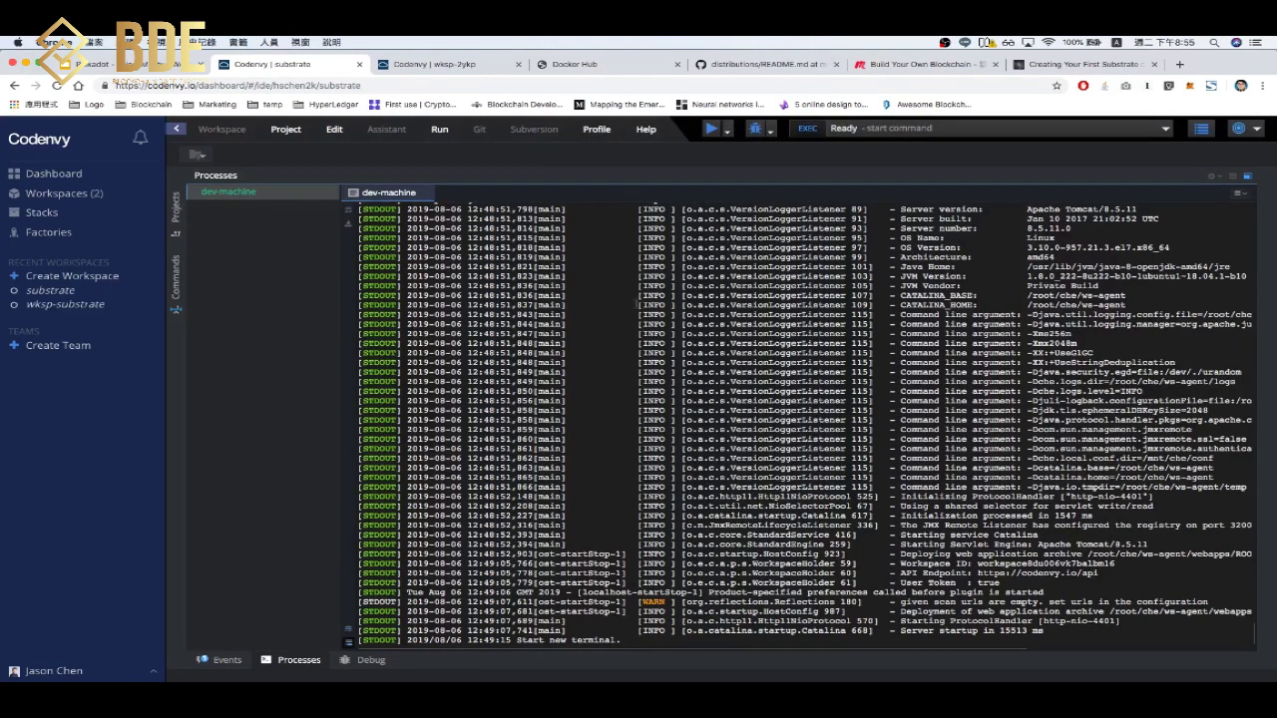
click(465, 65)
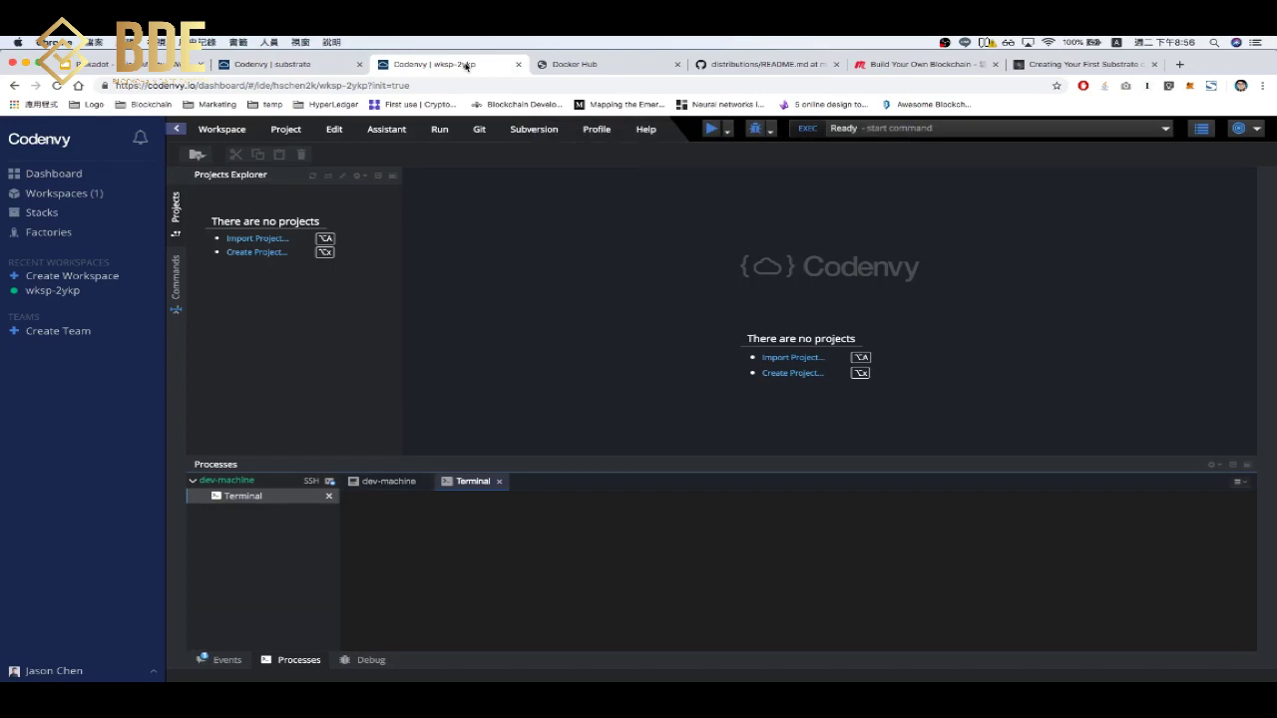
click(316, 68)
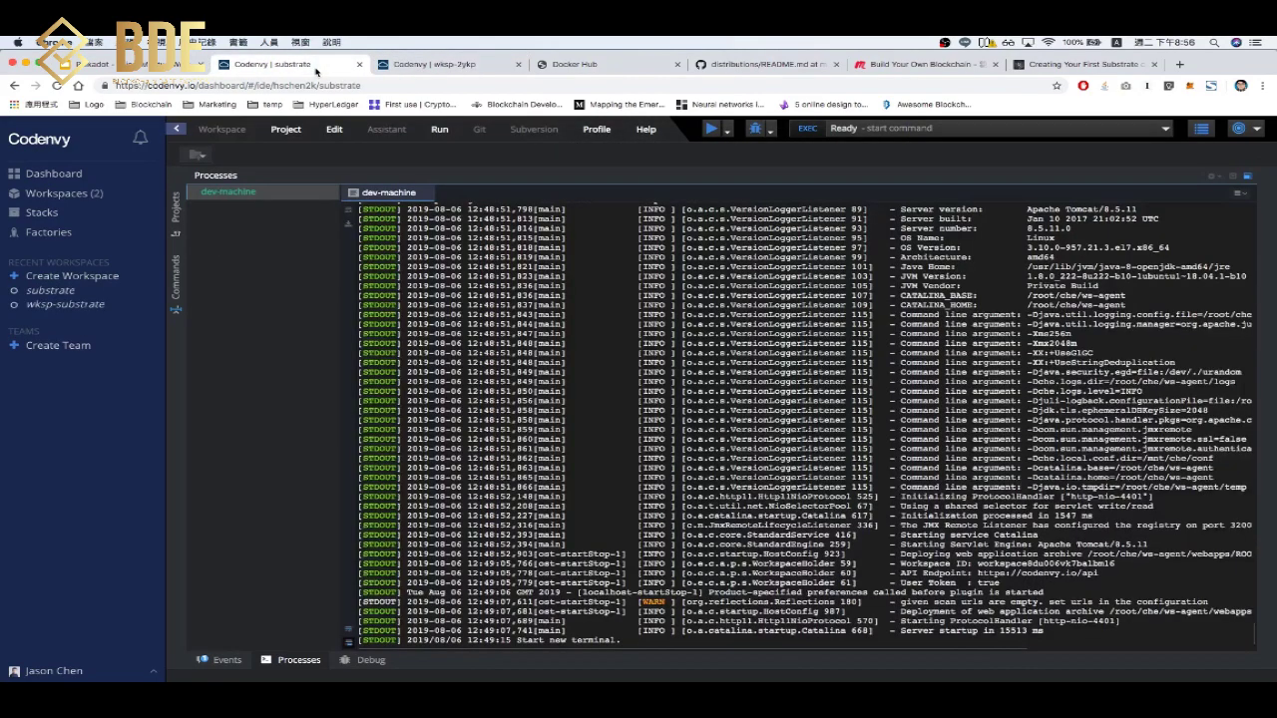
List the contents of the root directory in the wksp-2ykp workspace's terminal with ls.
click(432, 66)
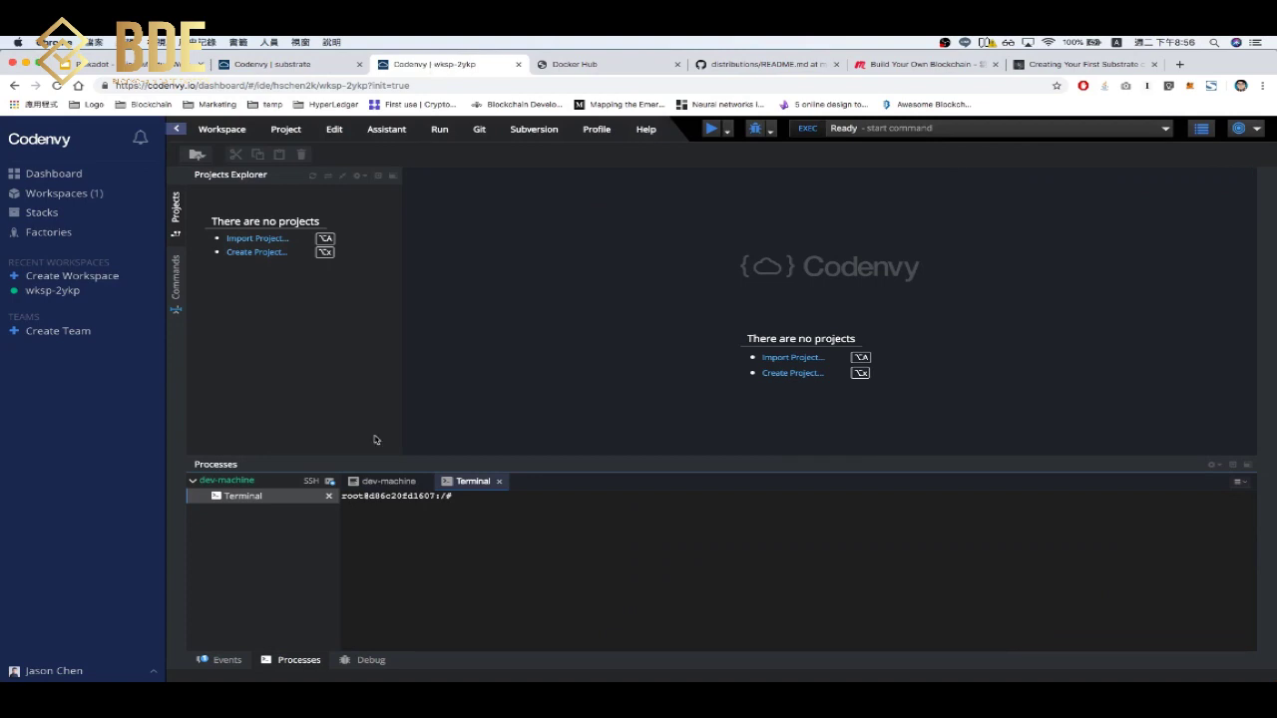
click(553, 535)
text(ls)
key(Return)
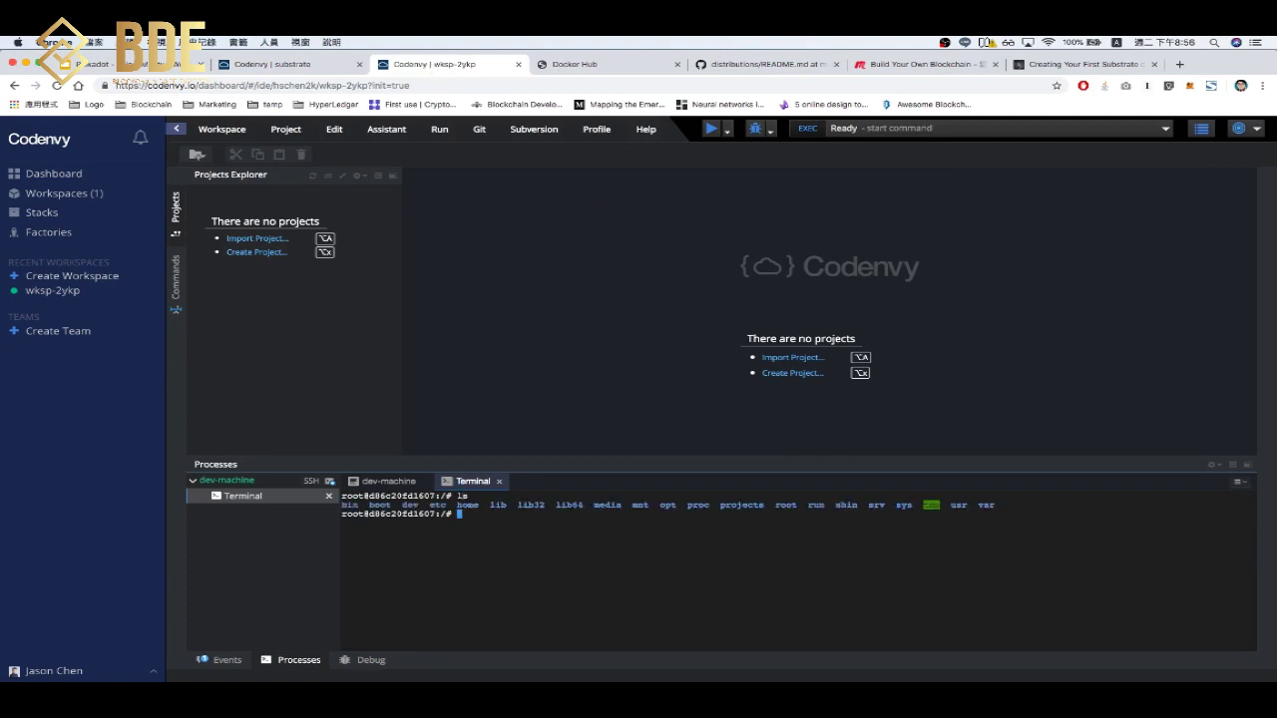
text(ls projects/)
key(BackSpace)
key(BackSpace)
key(BackSpace)
key(BackSpace)
key(BackSpace)
key(BackSpace)
key(BackSpace)
key(BackSpace)
key(BackSpace)
key(BackSpace)
key(BackSpace)
key(BackSpace)
Close the wksp-2ykp workspace's browser tab and stop that workspace from the workspace list.
click(518, 64)
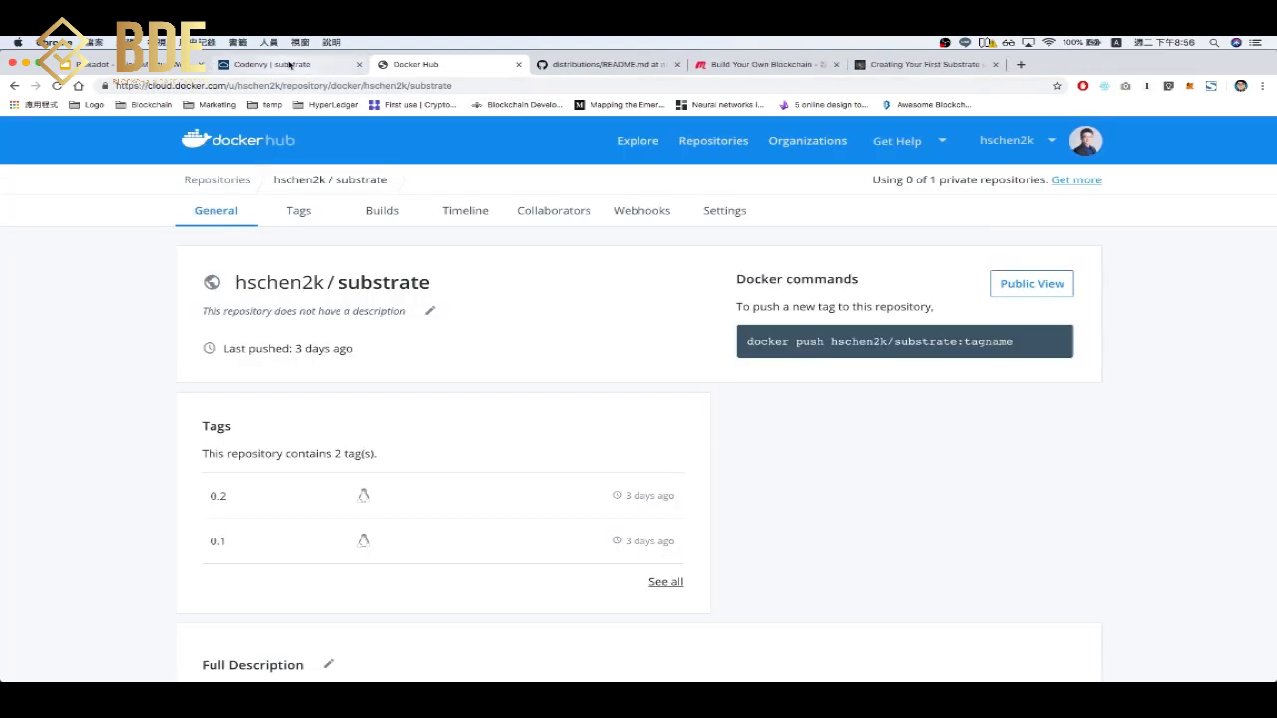
click(290, 63)
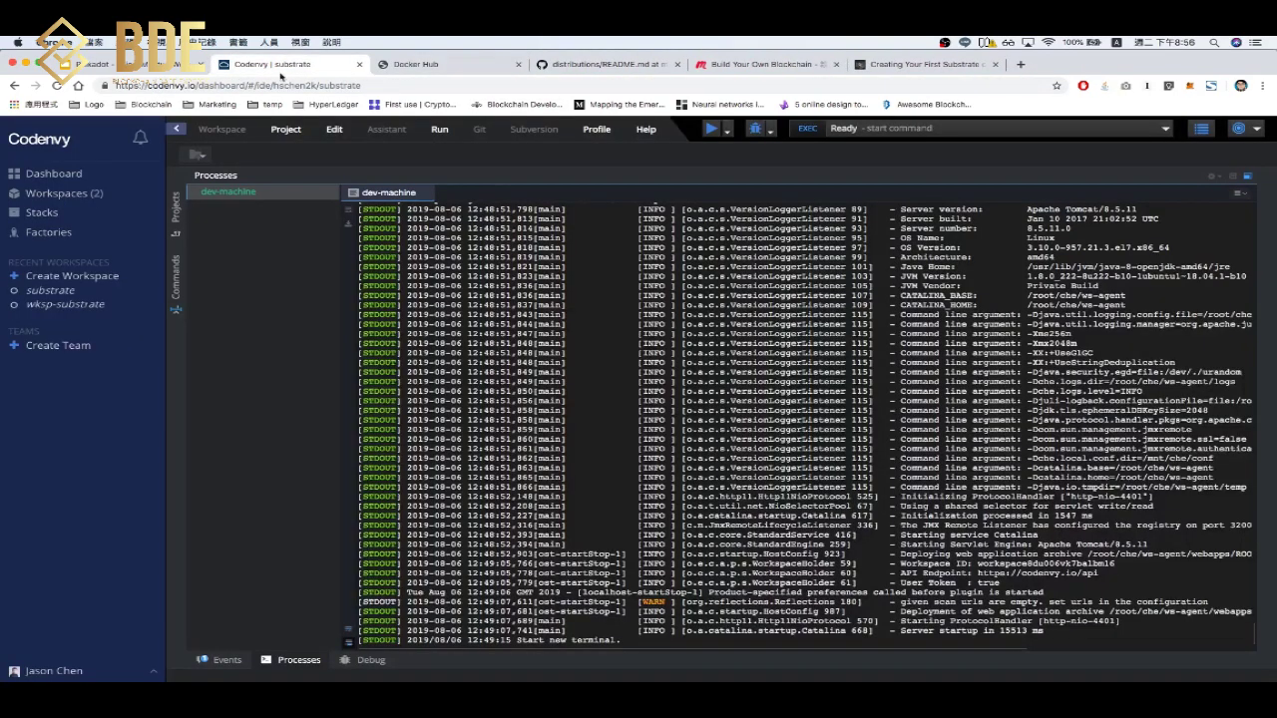
click(72, 192)
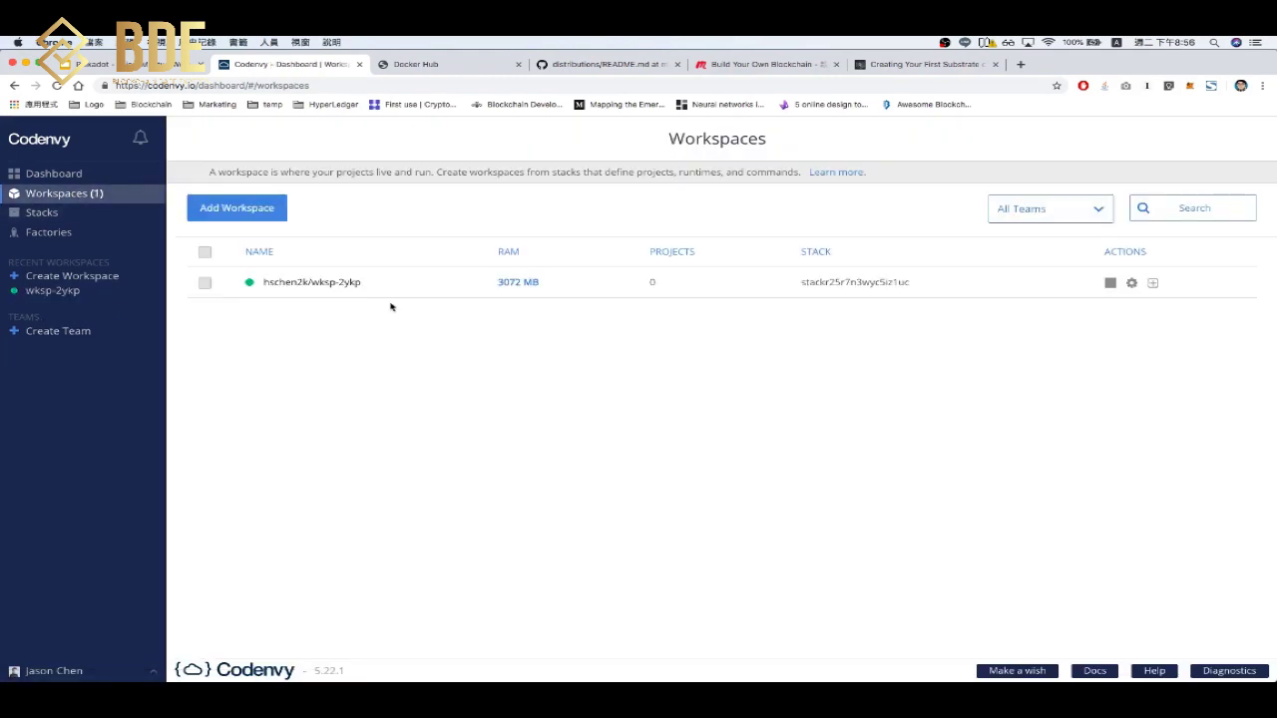
click(205, 282)
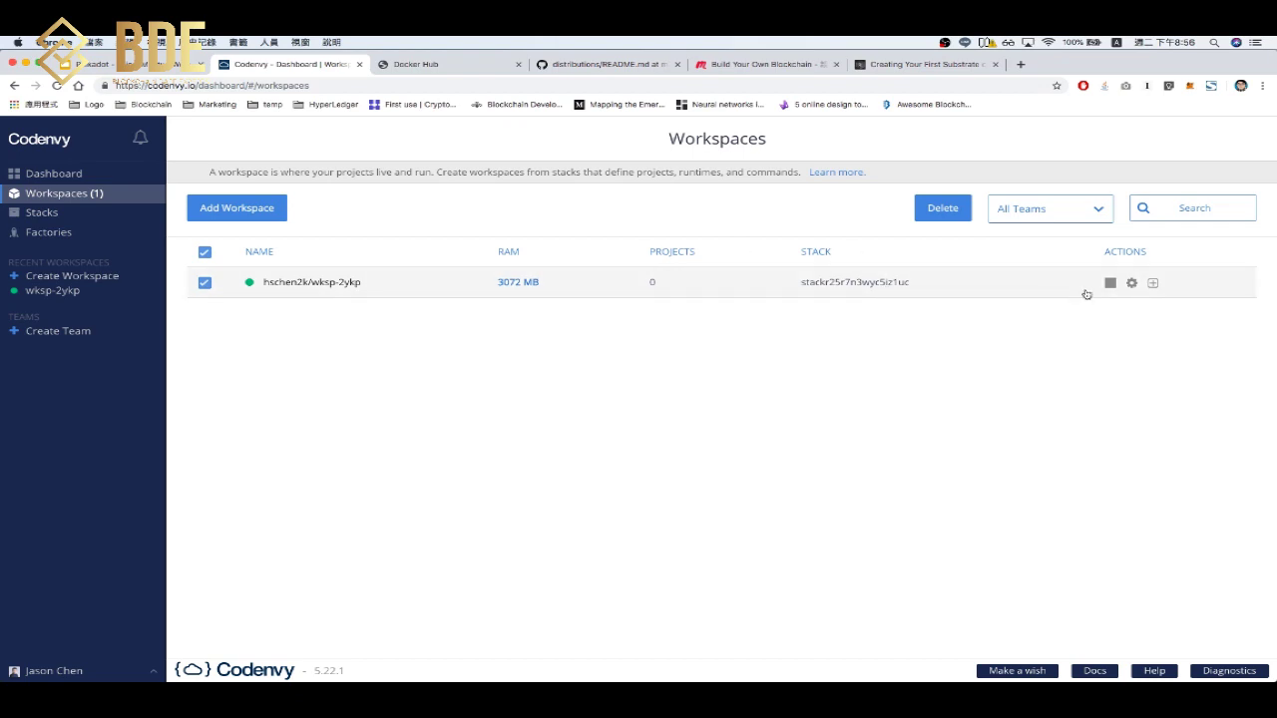
click(1110, 283)
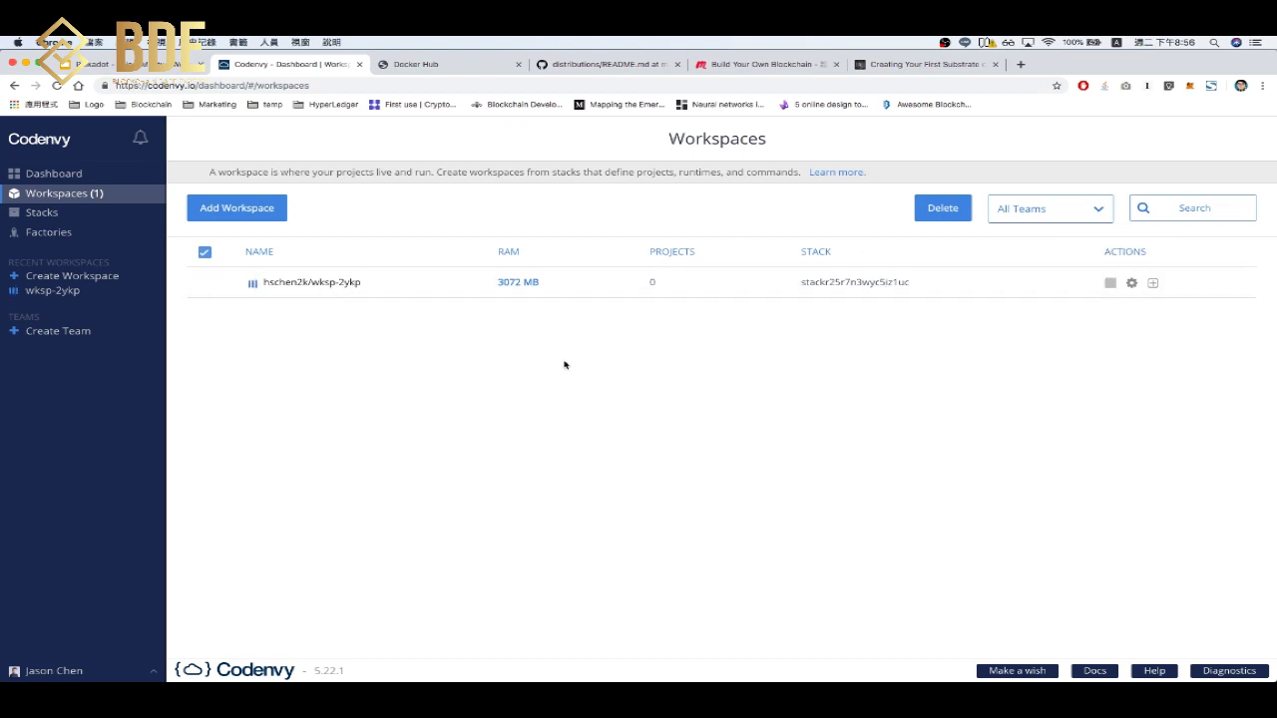
Open the Ubuntu-substrate stack's details and show the recipe location in its raw configuration.
click(92, 214)
scroll(450, 436, down, 15)
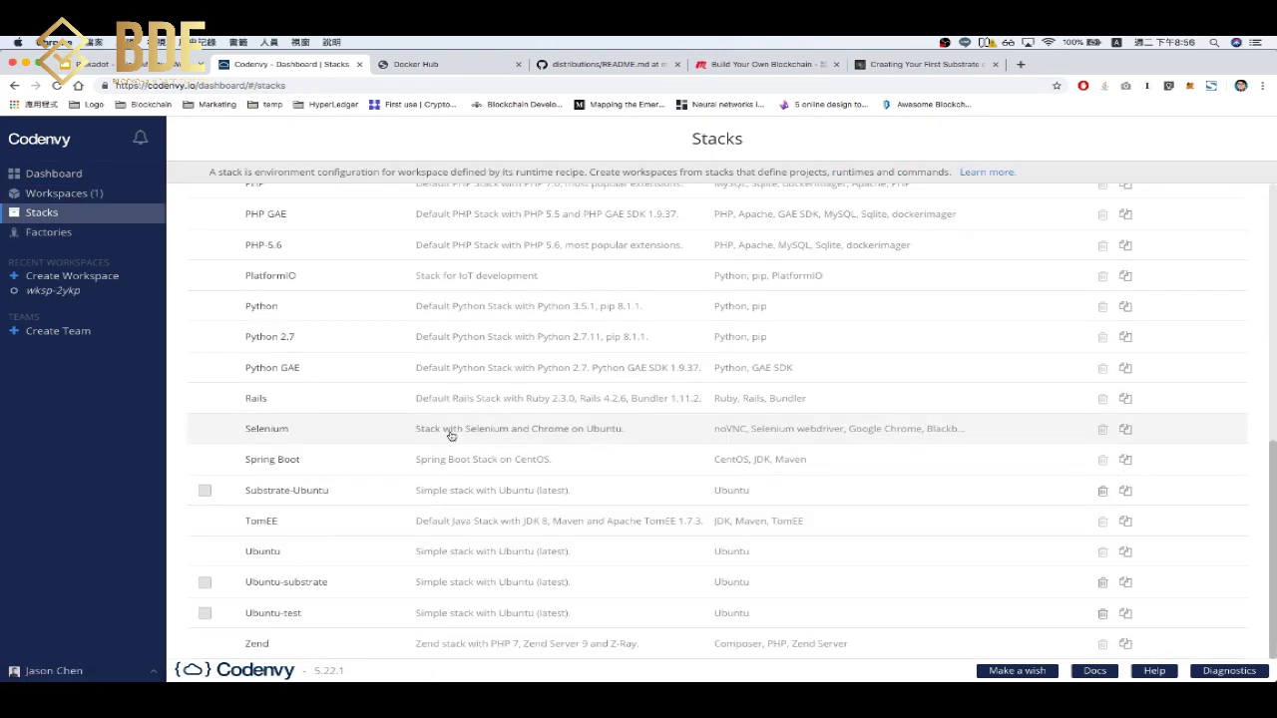
click(302, 585)
scroll(675, 457, down, 2)
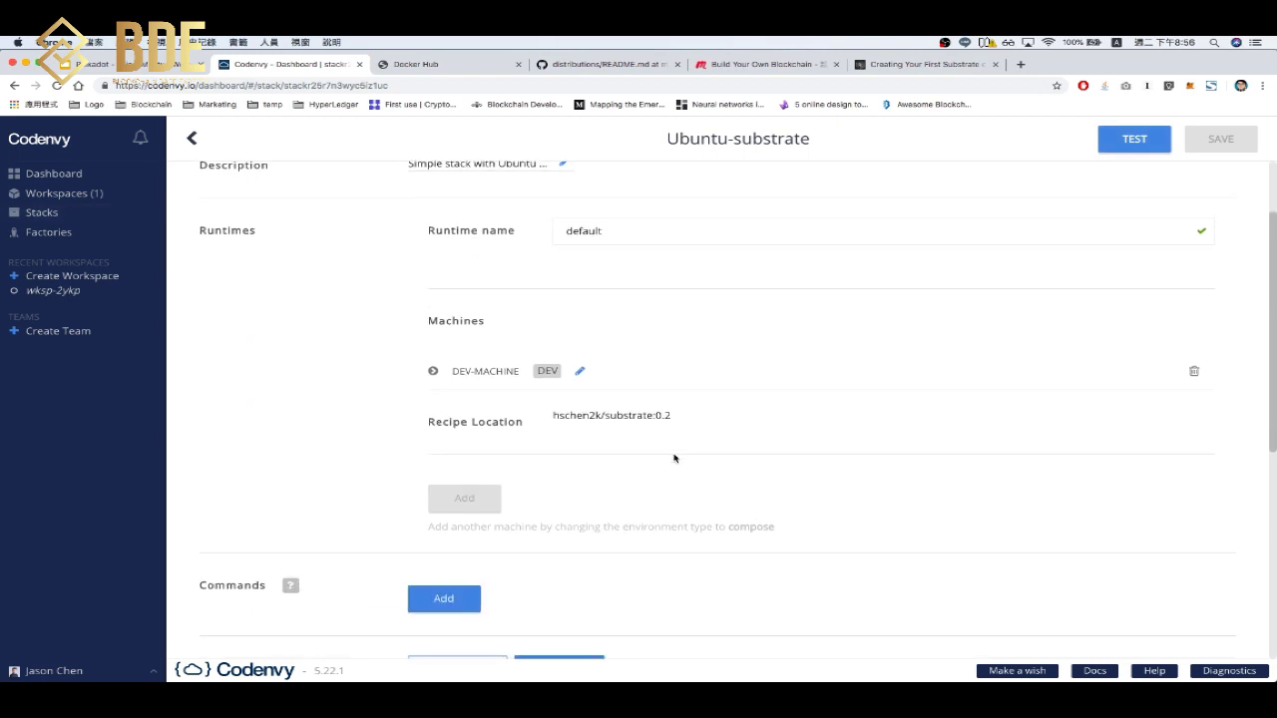
scroll(674, 458, down, 8)
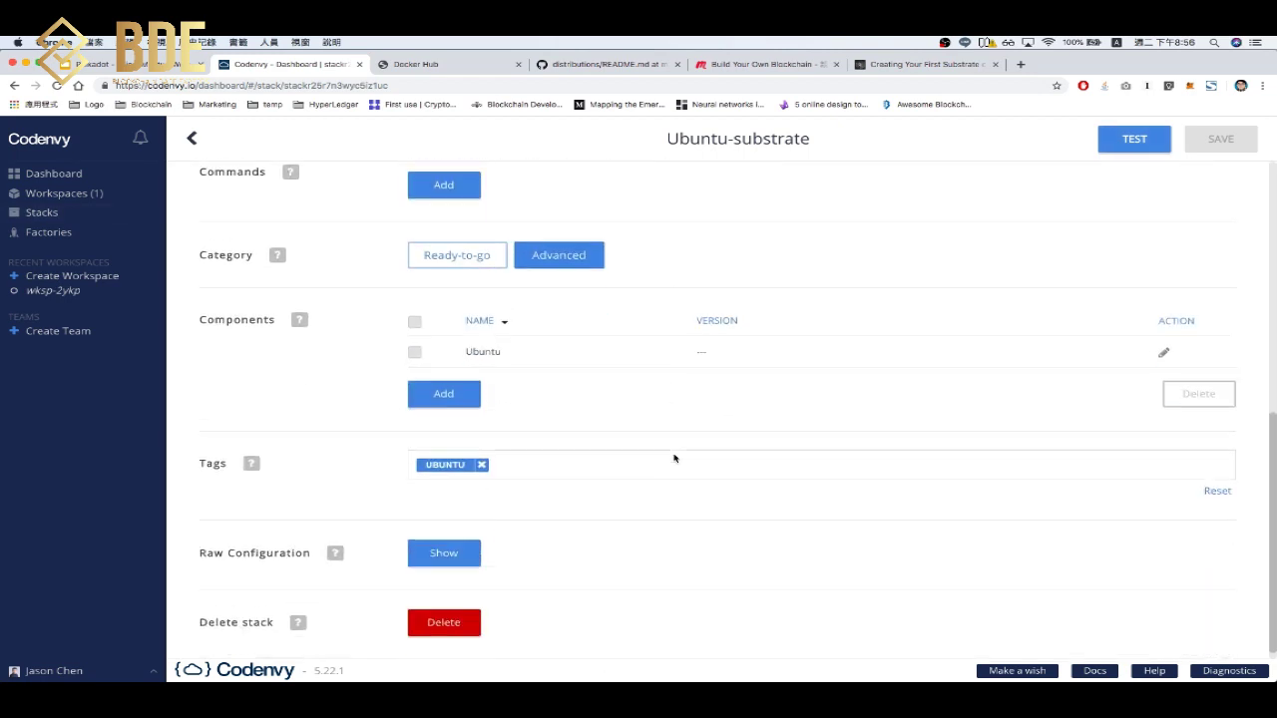
click(444, 542)
scroll(651, 573, down, 5)
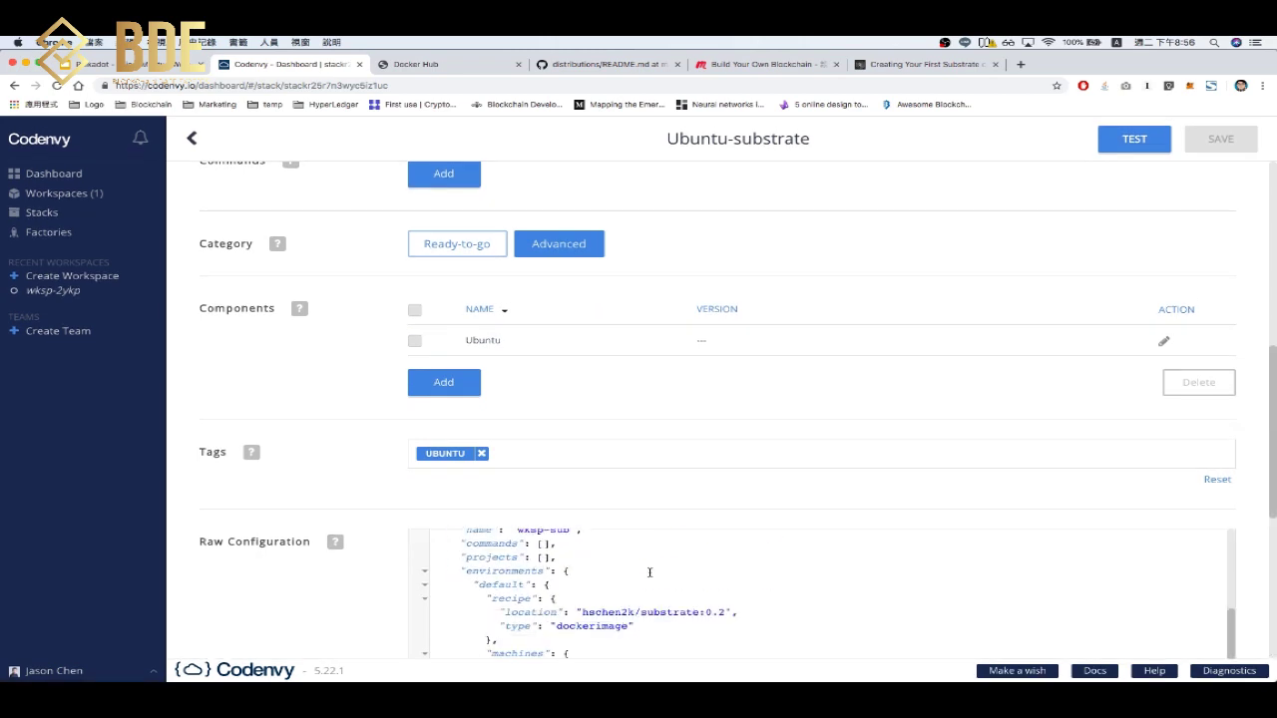
Set the substrate image tag in the Ubuntu-substrate stack's recipe location to 0.1 and save the stack.
scroll(650, 573, up, 2)
scroll(703, 575, up, 2)
click(674, 562)
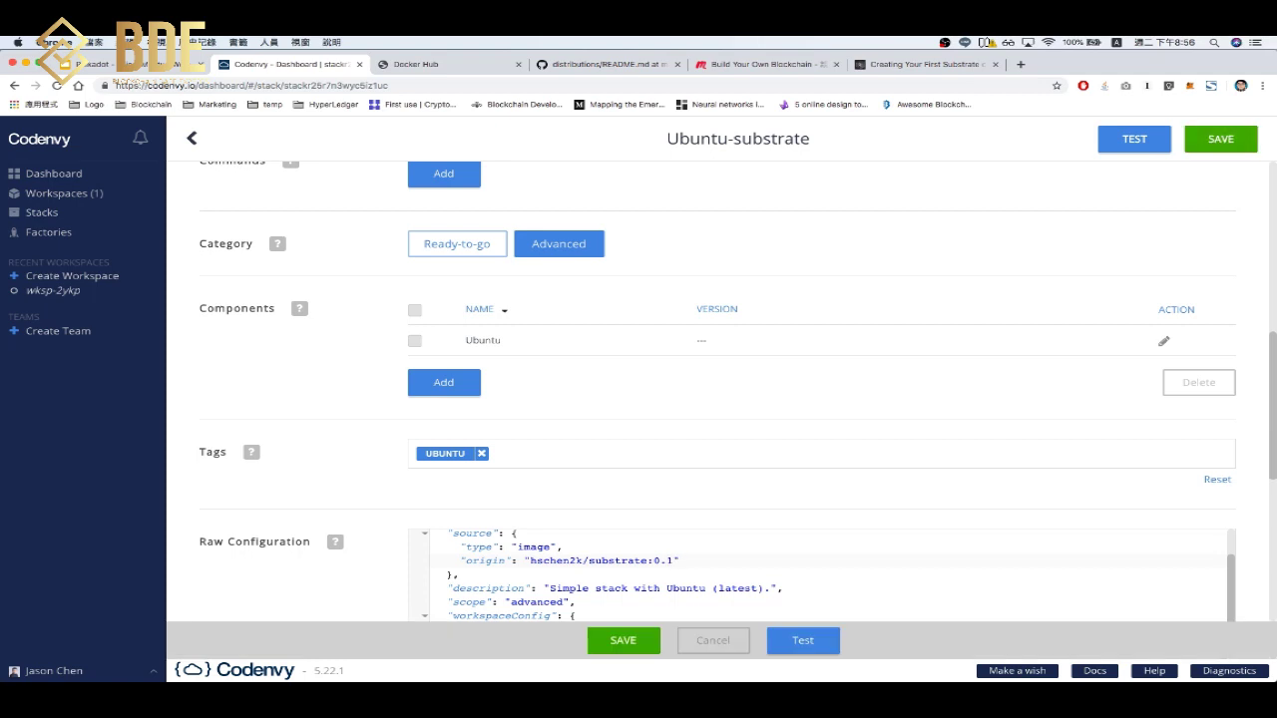
scroll(704, 577, down, 3)
scroll(703, 576, down, 1)
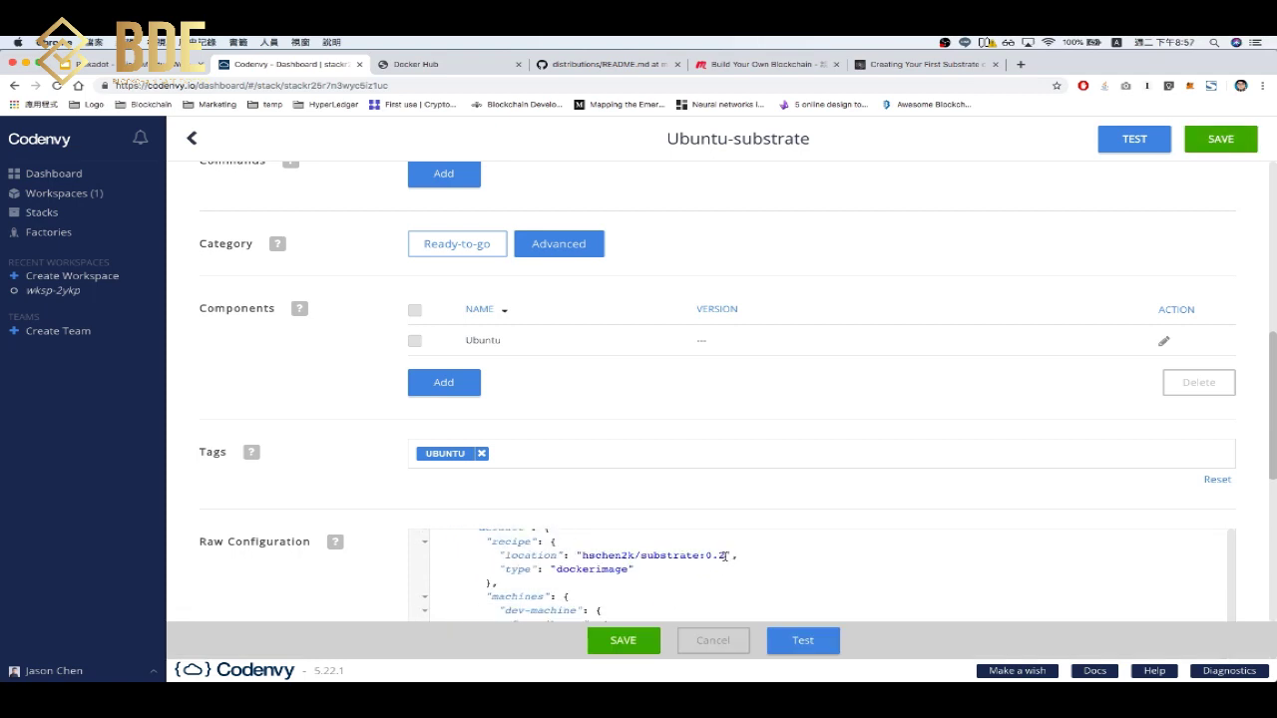
click(724, 556)
key(BackSpace)
text(1)
click(624, 641)
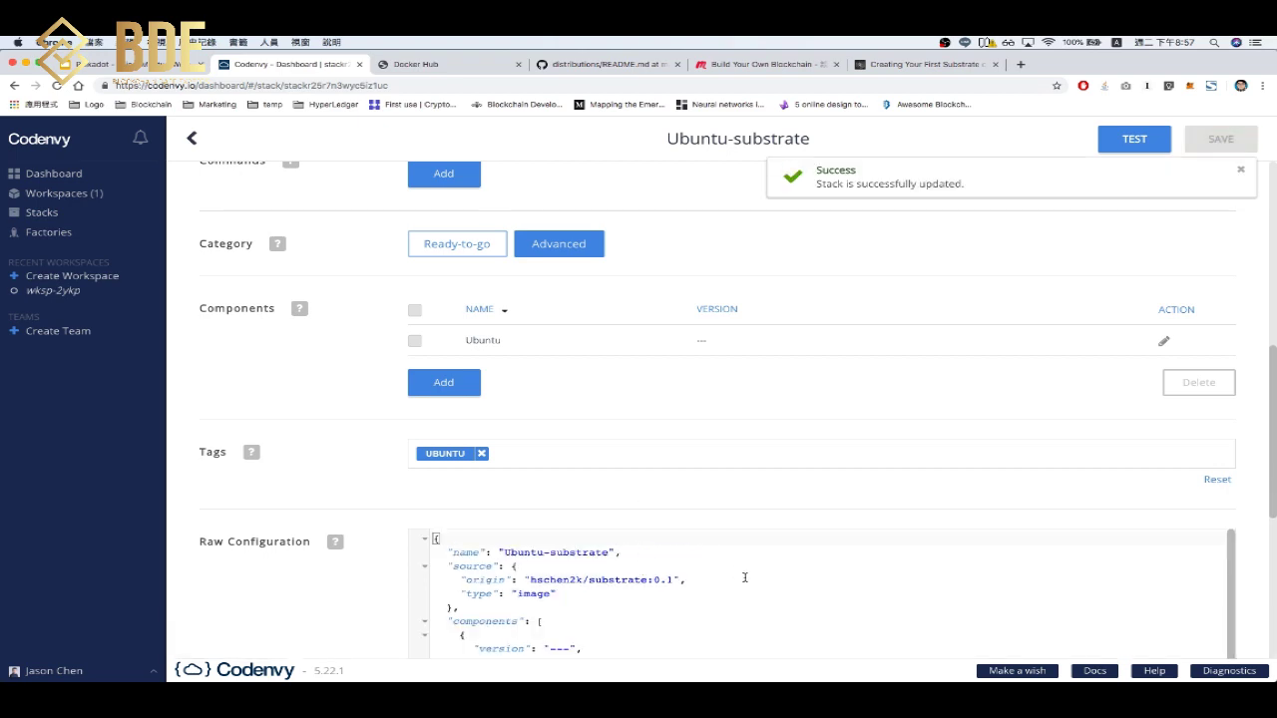
scroll(744, 578, down, 5)
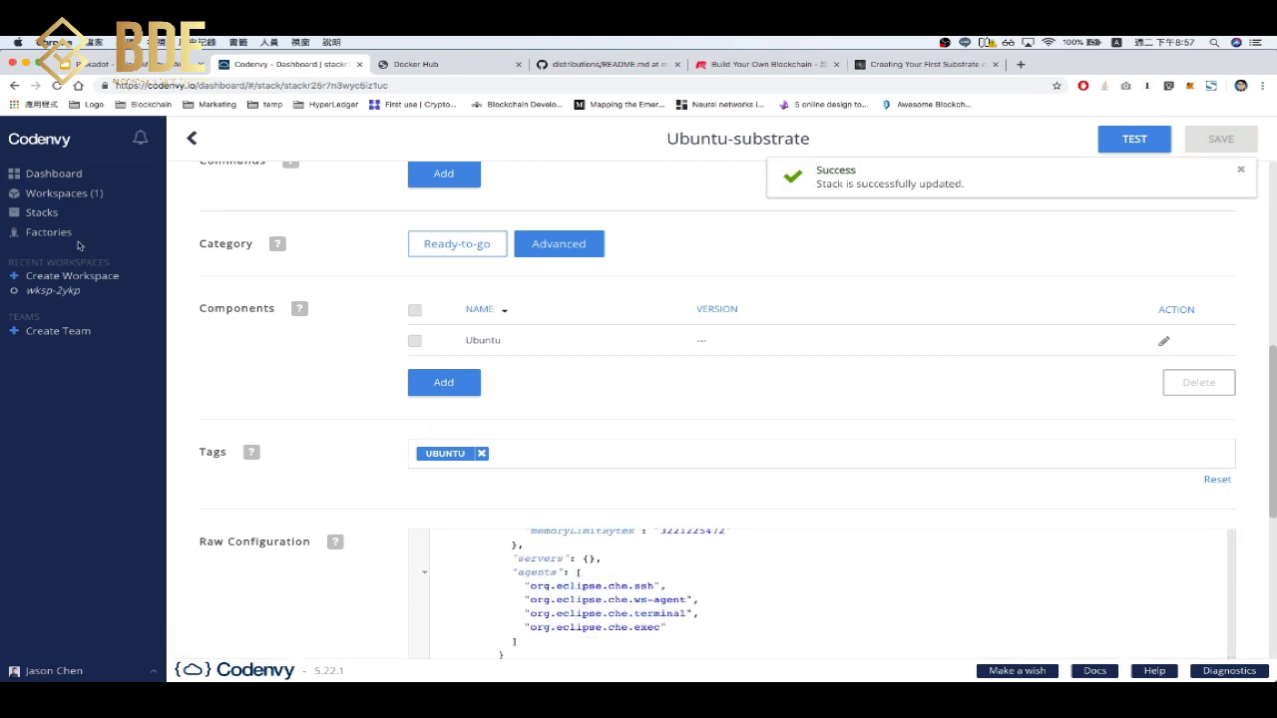
Start adding a new workspace and name it sub.
click(71, 192)
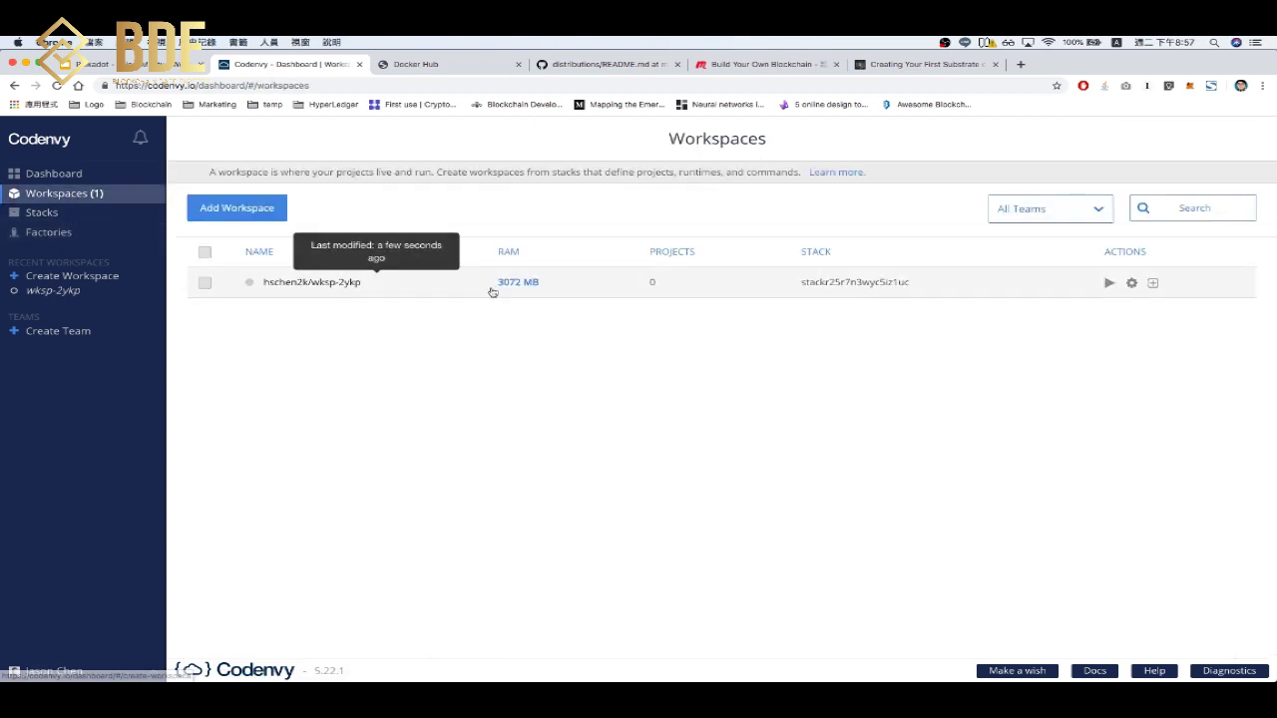
click(257, 209)
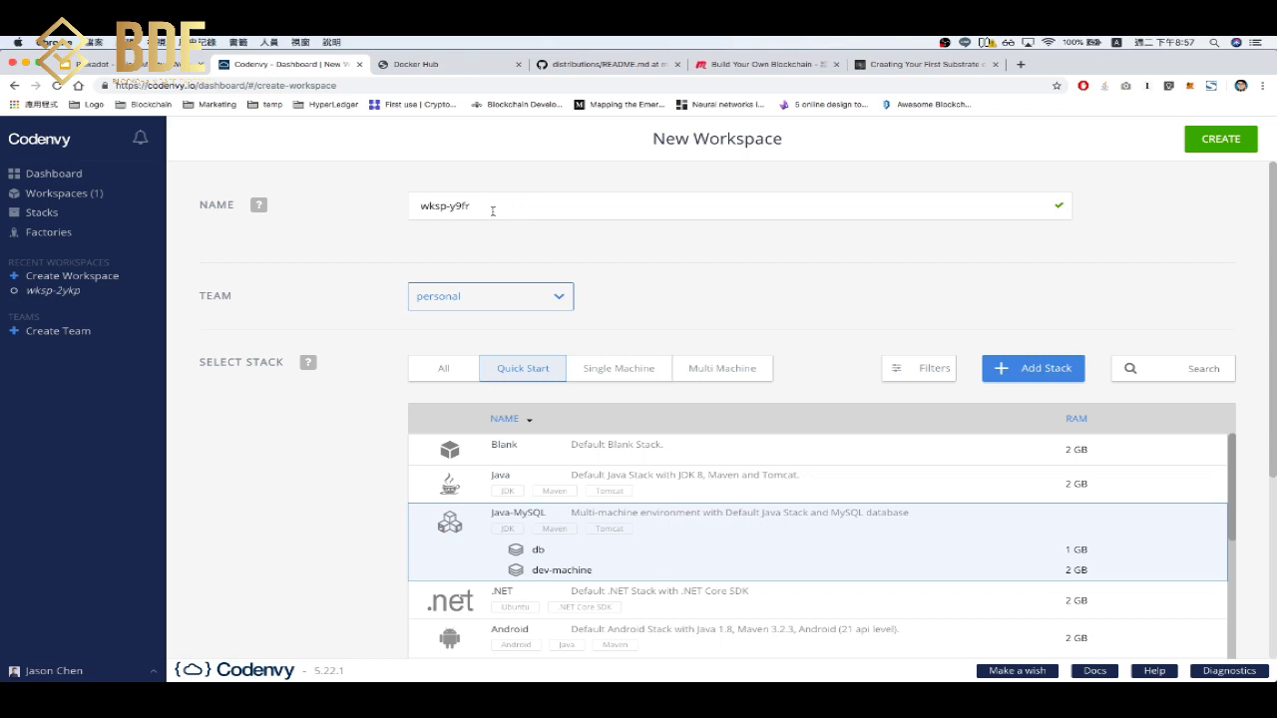
click(493, 210)
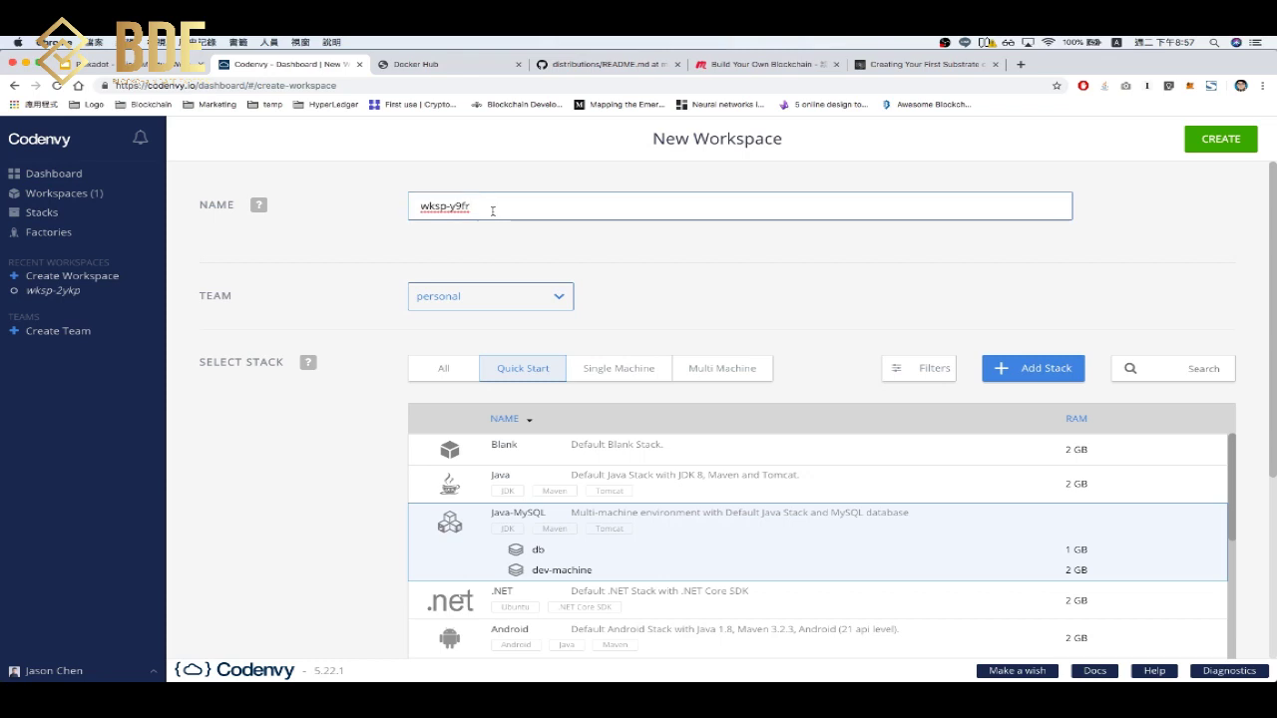
key(BackSpace)
key(BackSpace)
key(BackSpace)
key(BackSpace)
key(BackSpace)
key(BackSpace)
key(BackSpace)
key(BackSpace)
key(BackSpace)
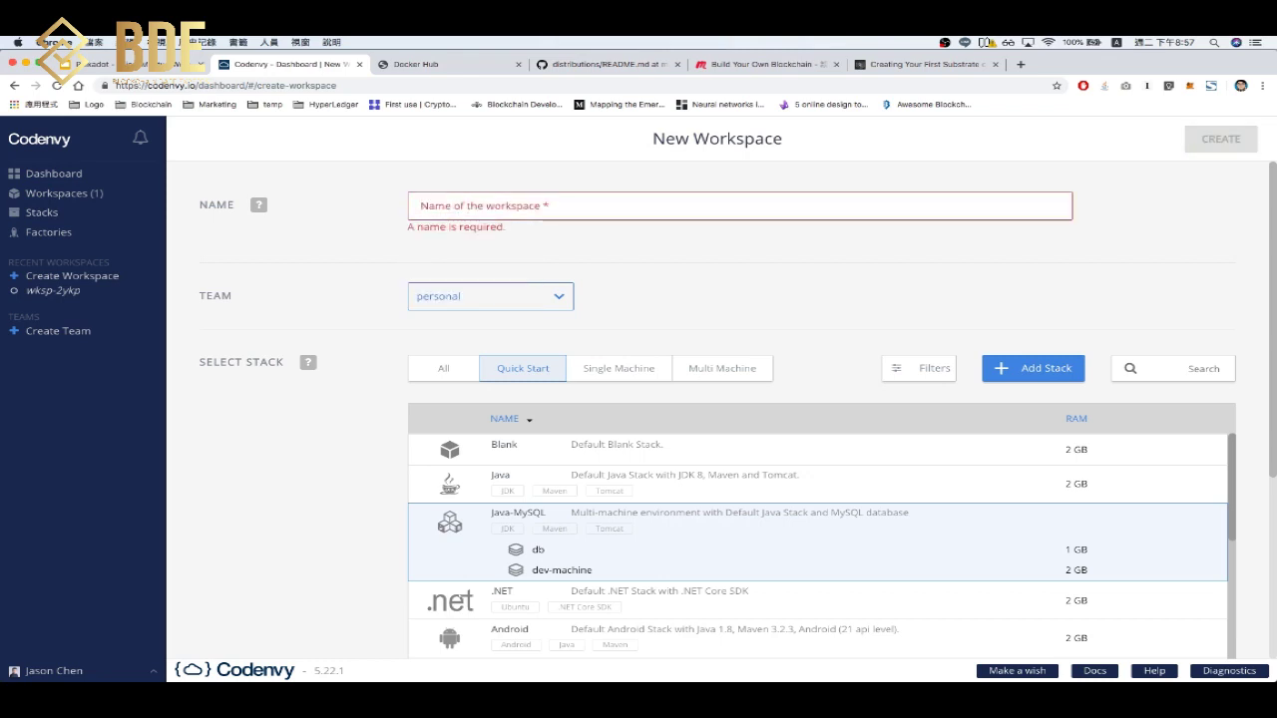
text(sub)
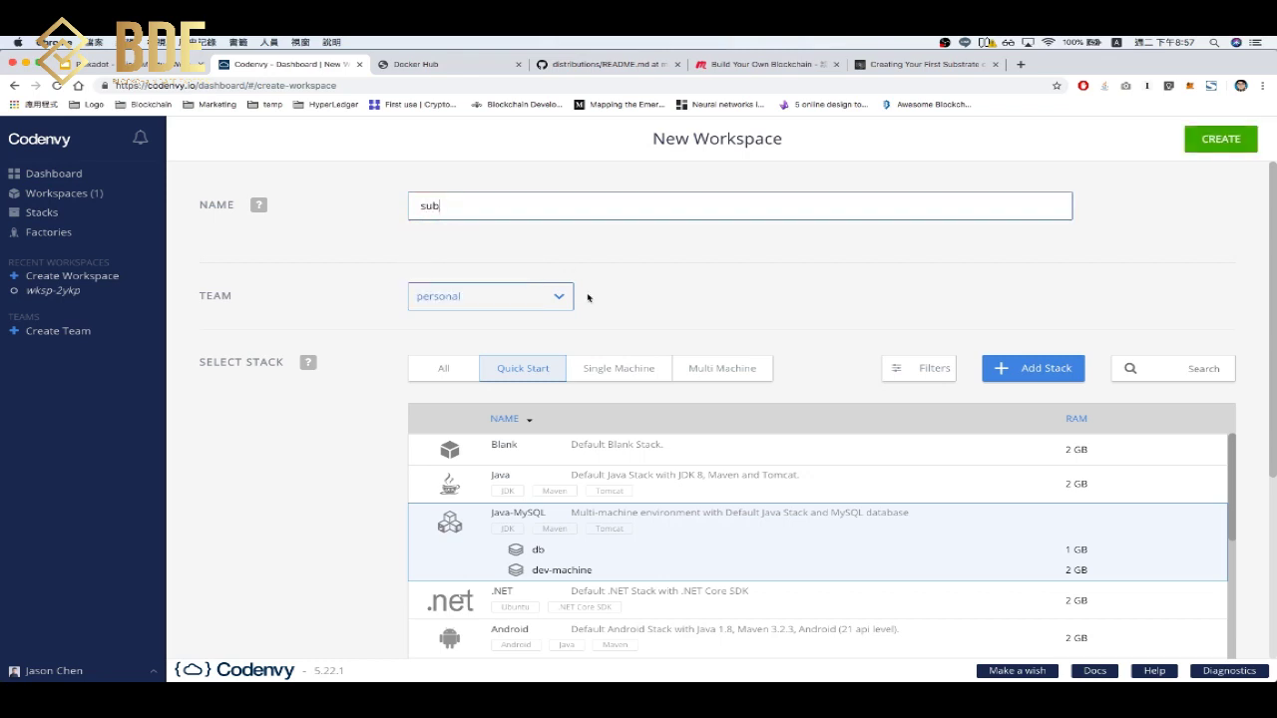
Choose the Ubuntu-substrate stack from the full stack list for the new workspace.
click(443, 367)
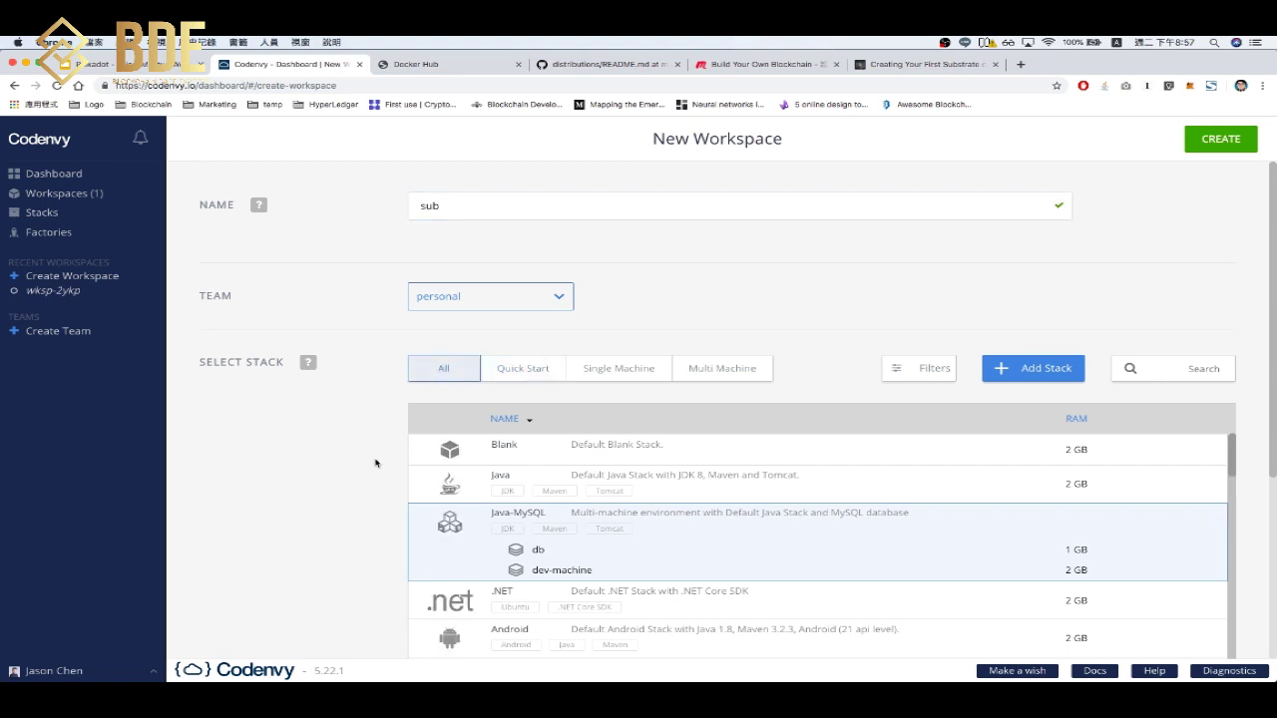
scroll(376, 462, down, 3)
scroll(586, 446, down, 5)
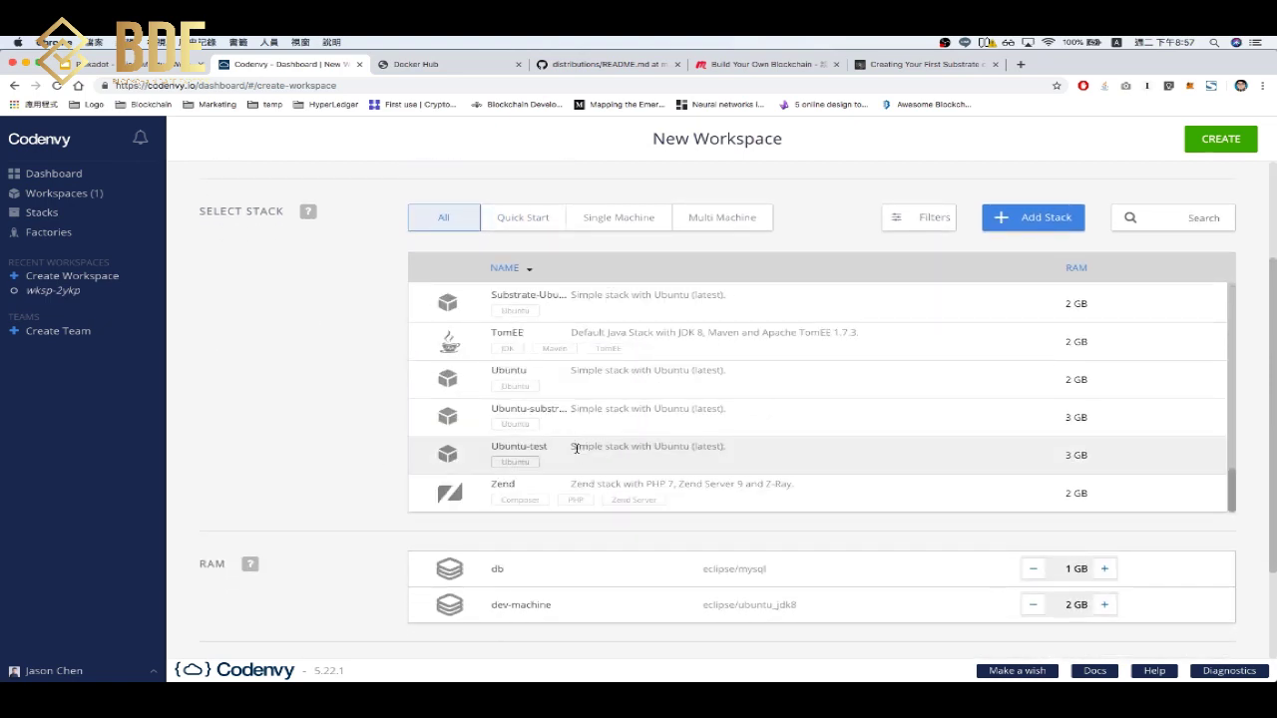
click(568, 411)
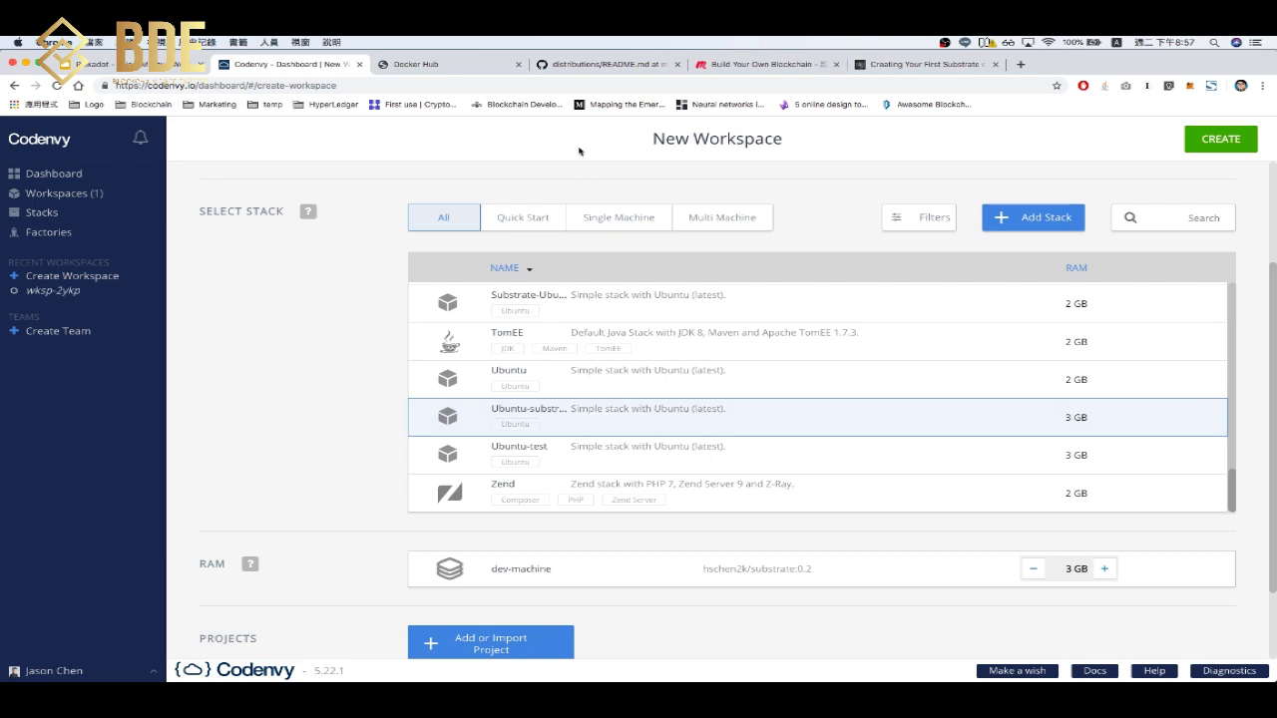
Open the Ubuntu-substrate stack's details in a separate browser tab and show its raw configuration to check the image version.
right_click(46, 209)
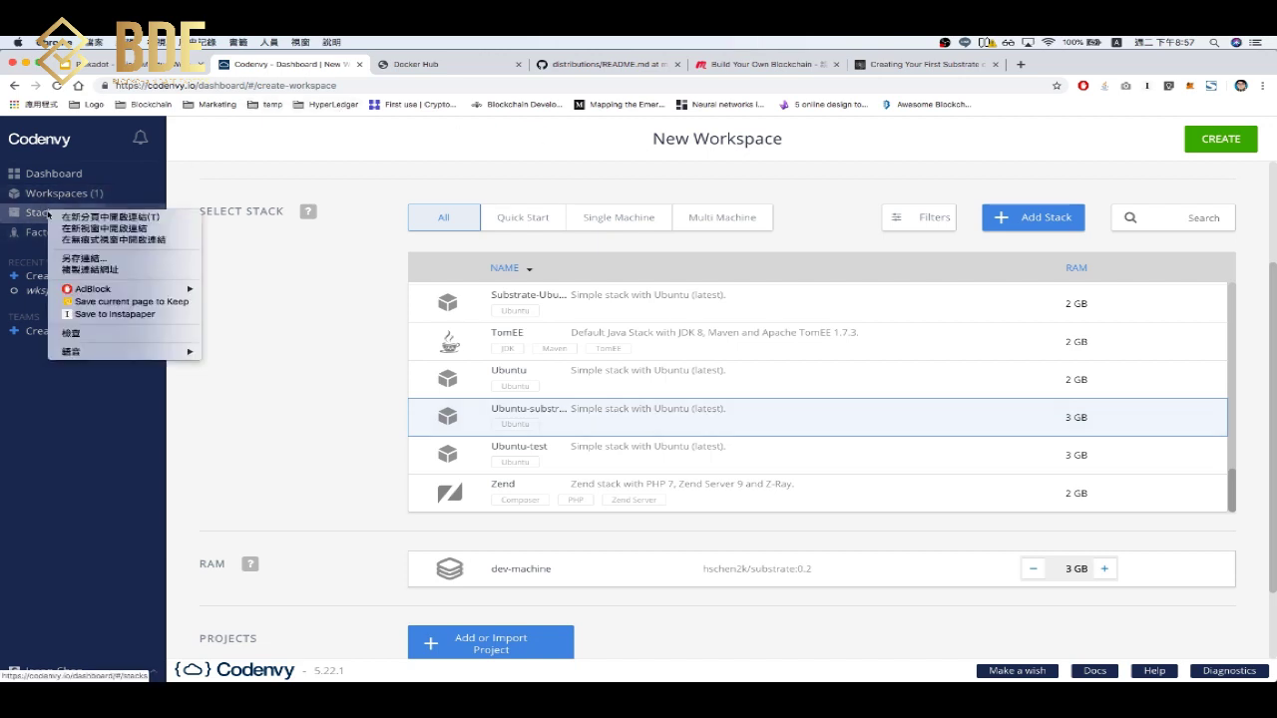
click(100, 216)
click(436, 63)
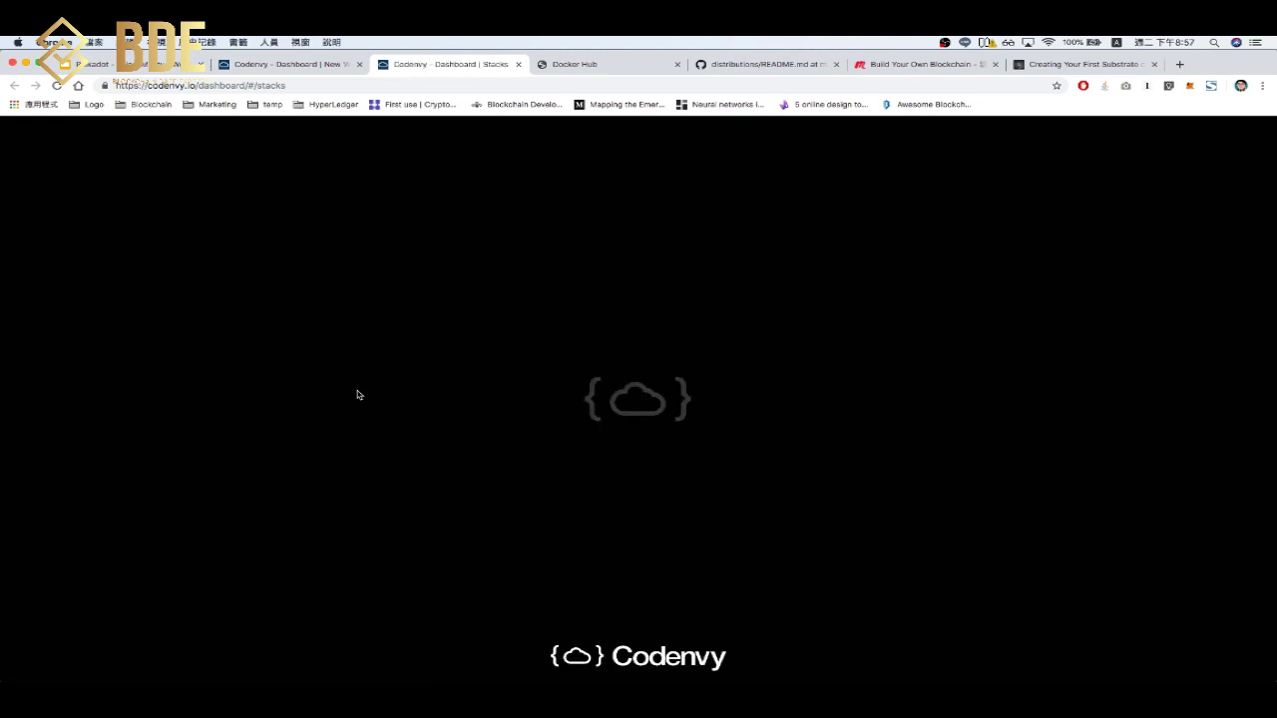
scroll(373, 439, down, 10)
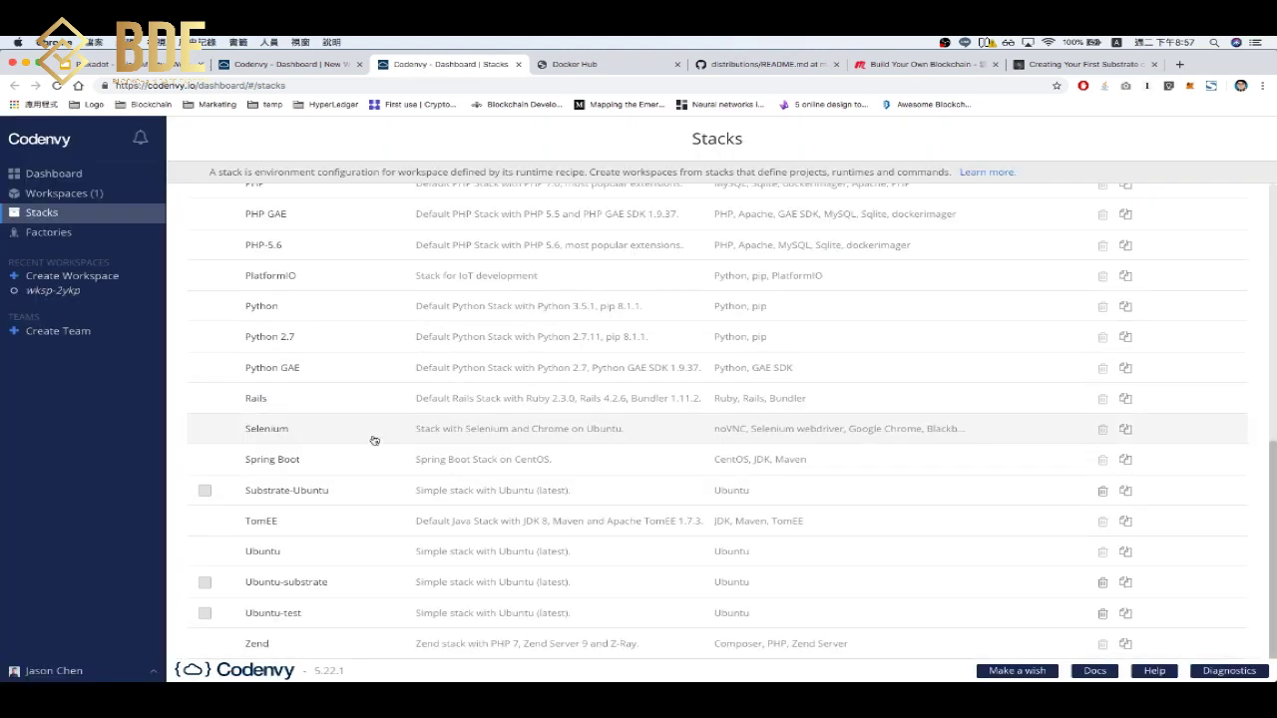
click(289, 590)
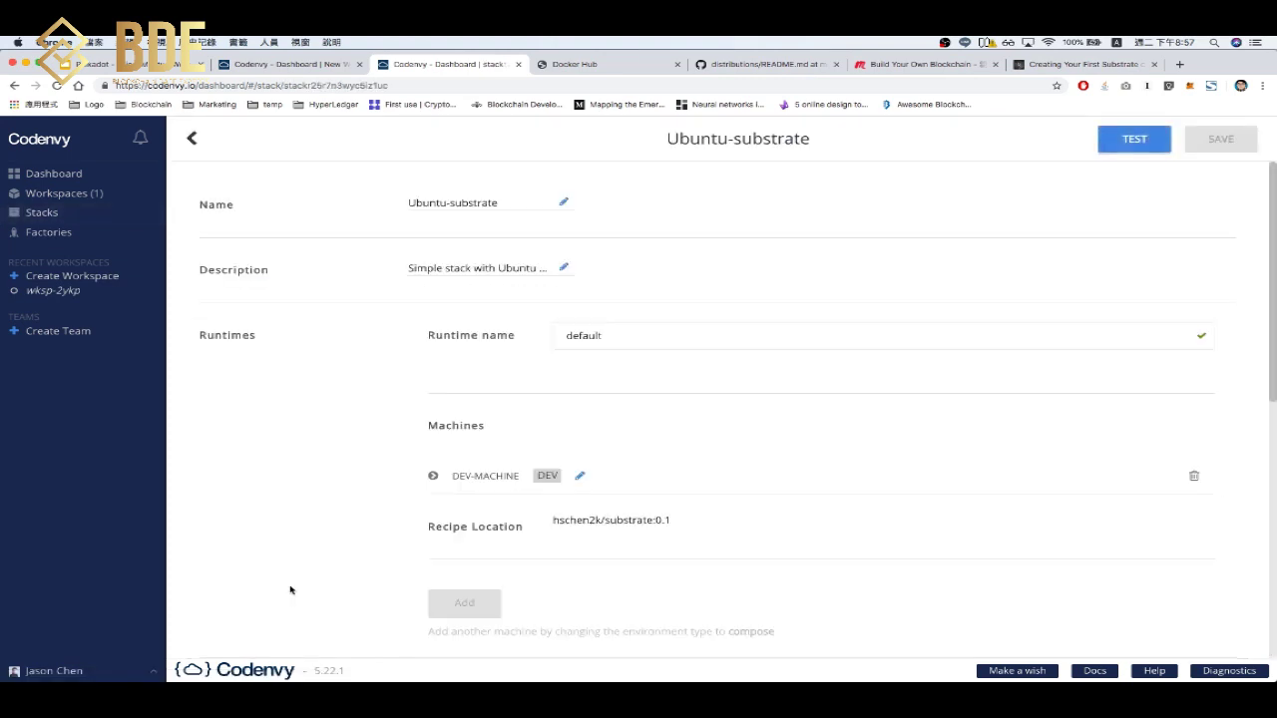
scroll(409, 540, down, 5)
scroll(409, 539, down, 2)
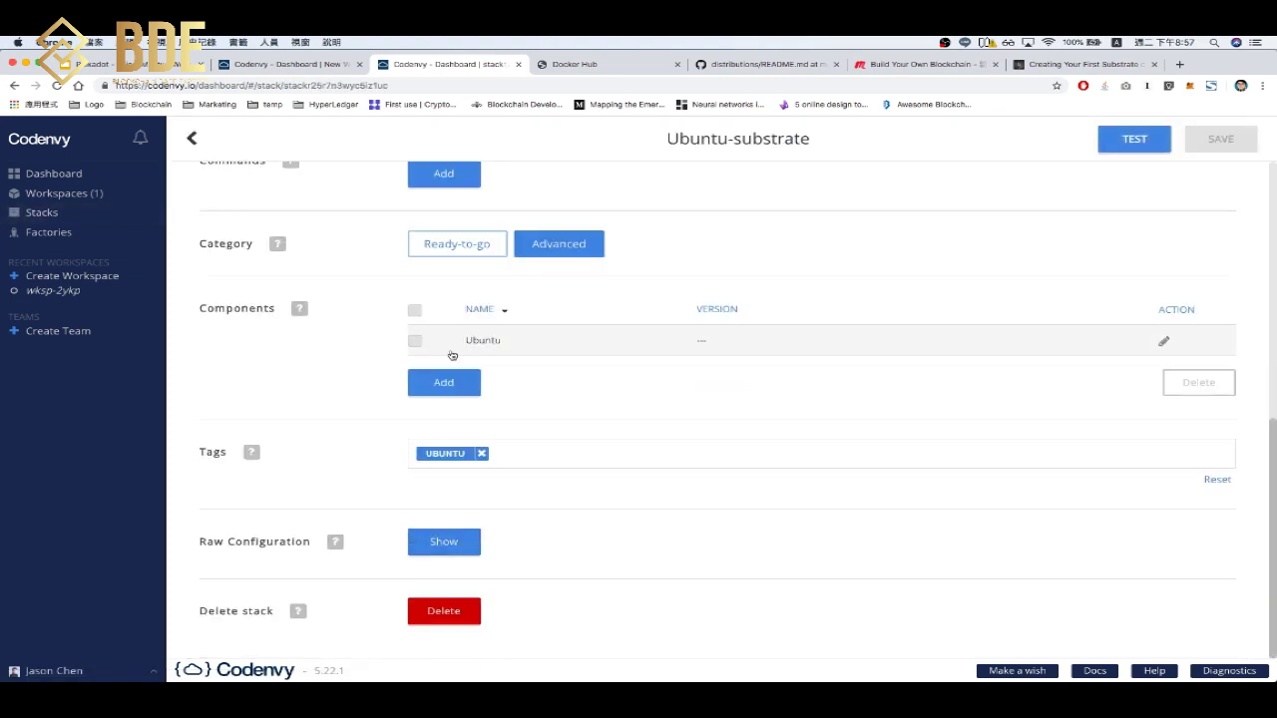
click(442, 542)
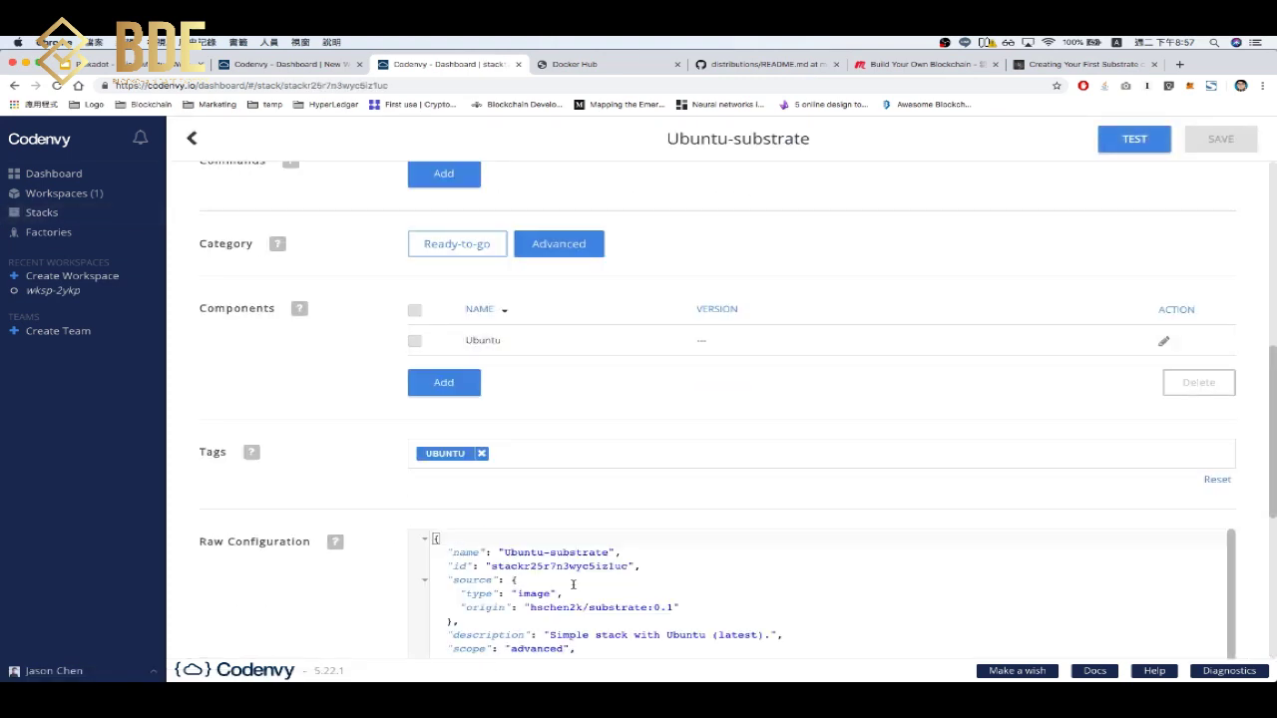
Return to the new workspace form and create the sub workspace with 3 GB of RAM.
click(321, 66)
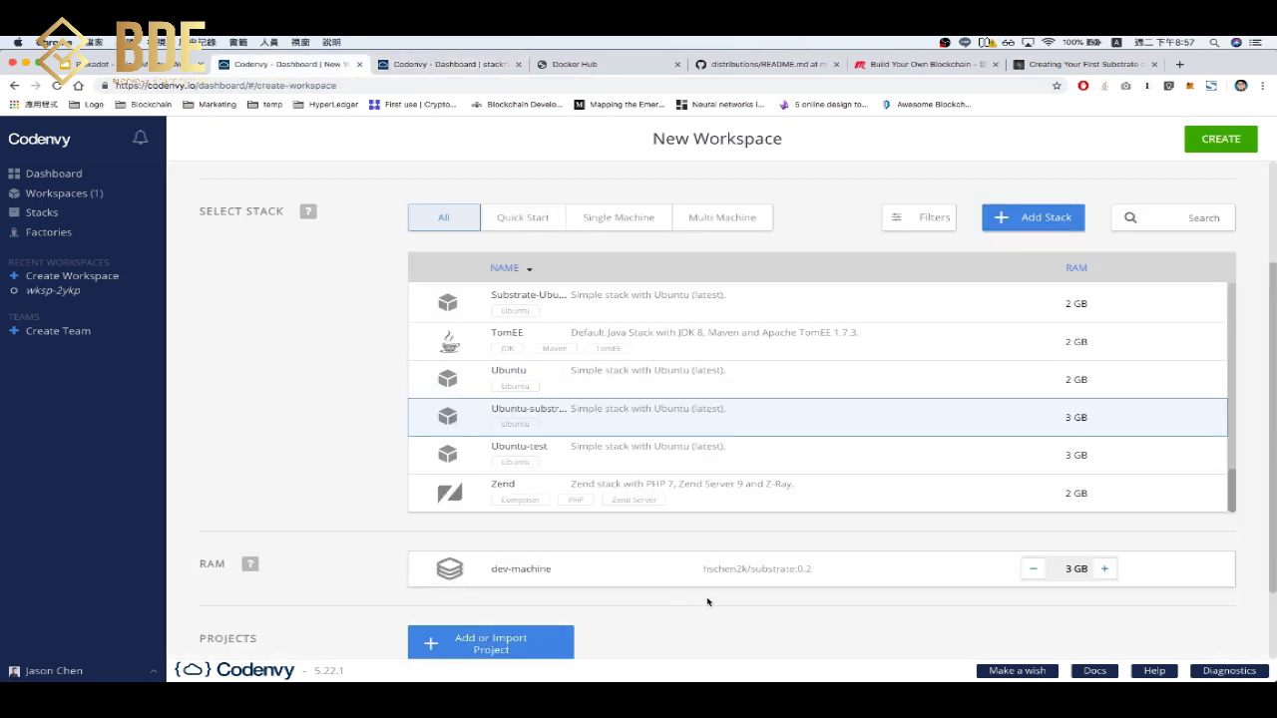
scroll(706, 599, down, 2)
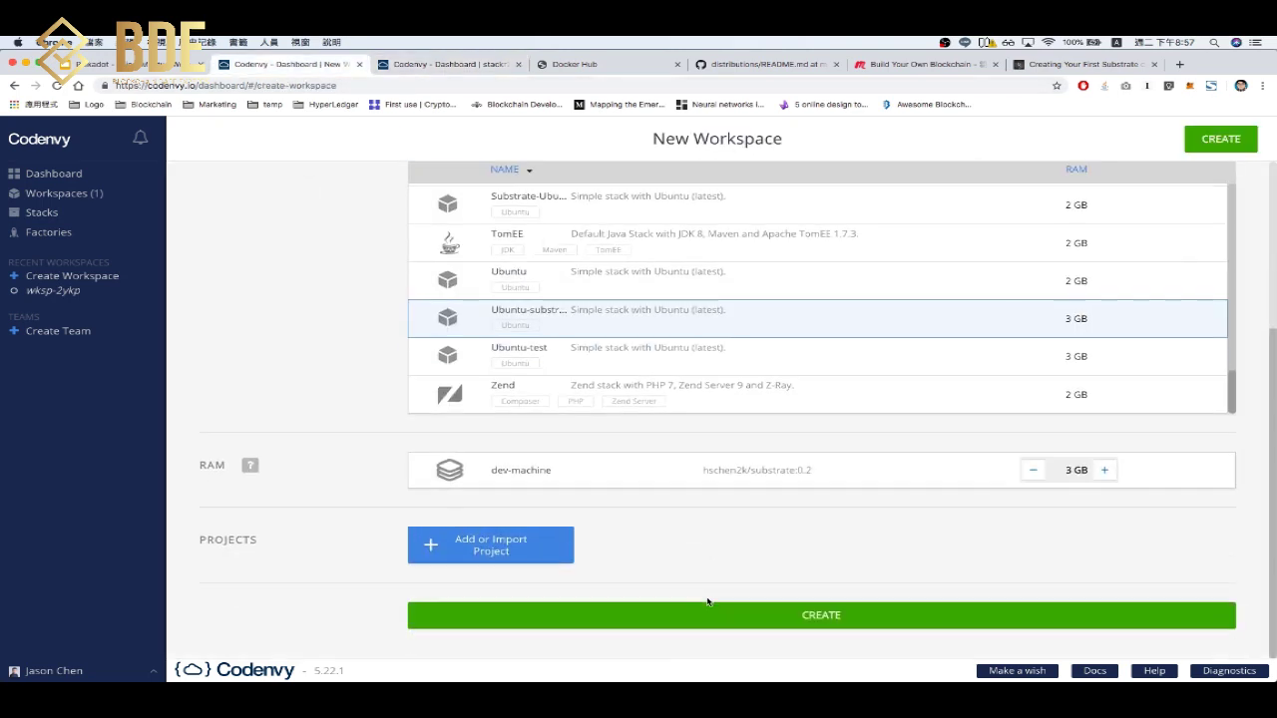
click(799, 620)
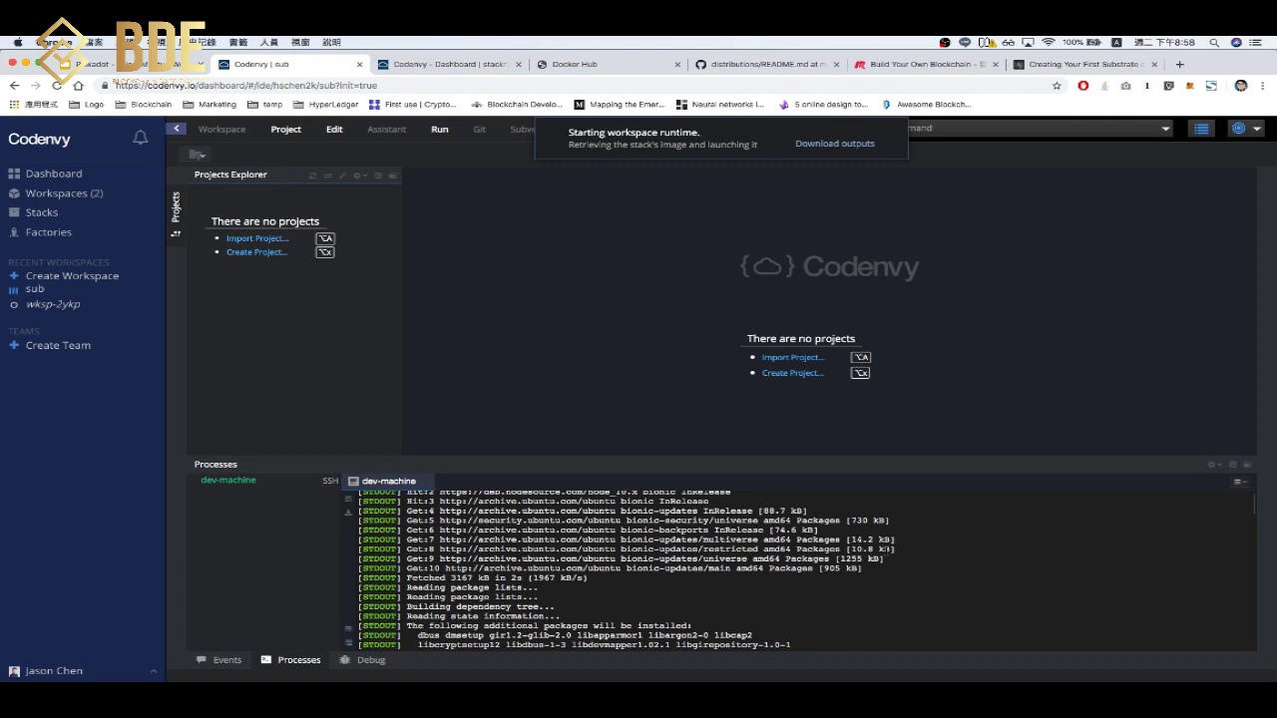
click(1247, 465)
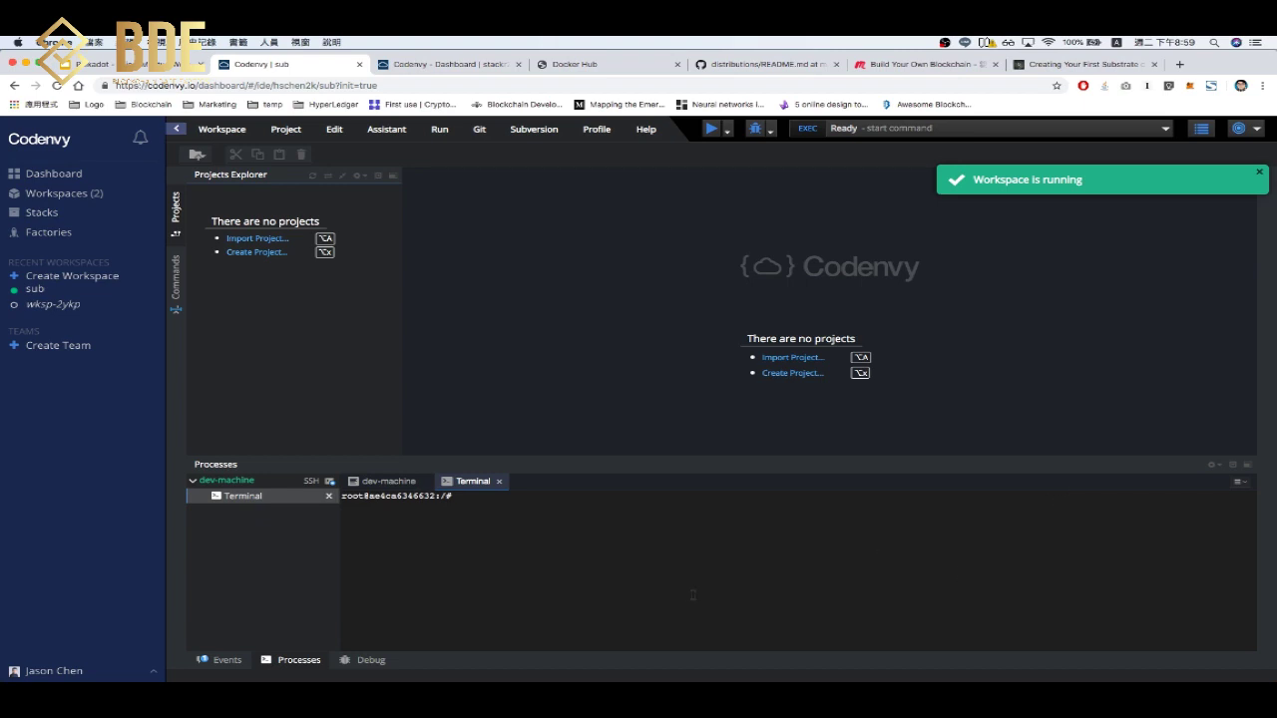
List the contents of the root directory and of home/ in the sub workspace's terminal.
click(731, 539)
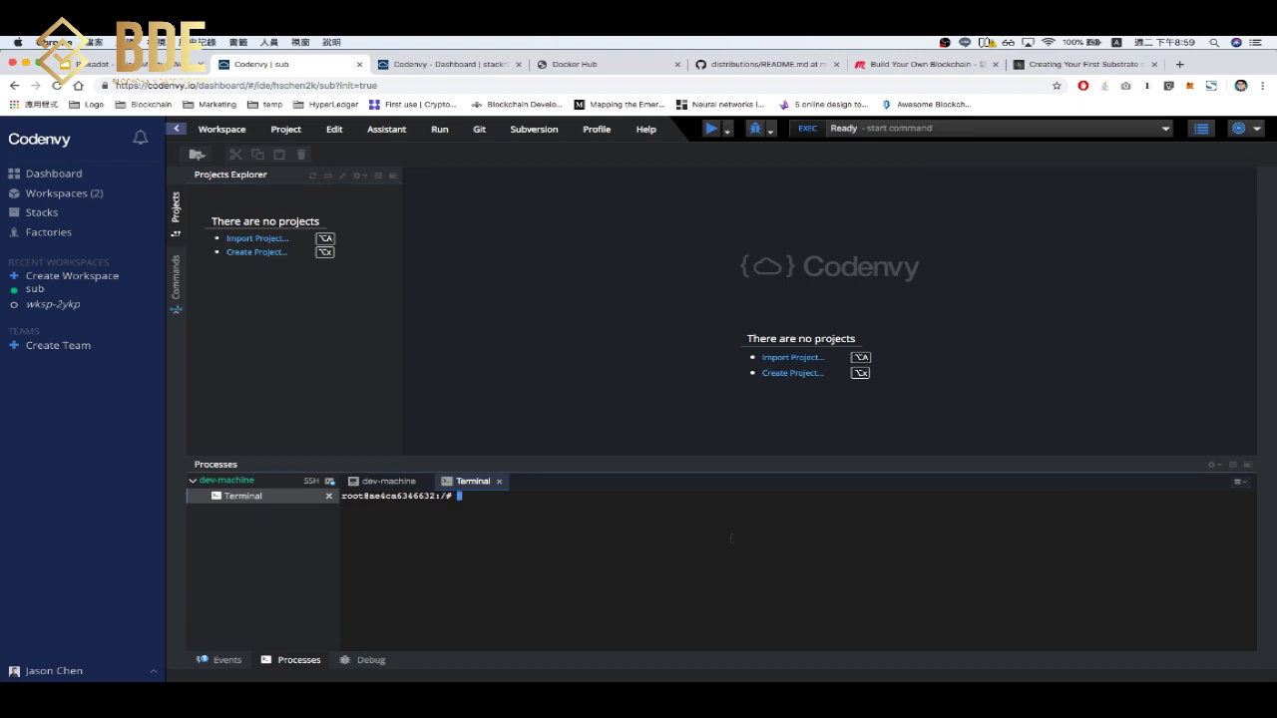
text(lsl)
key(Return)
text(ls)
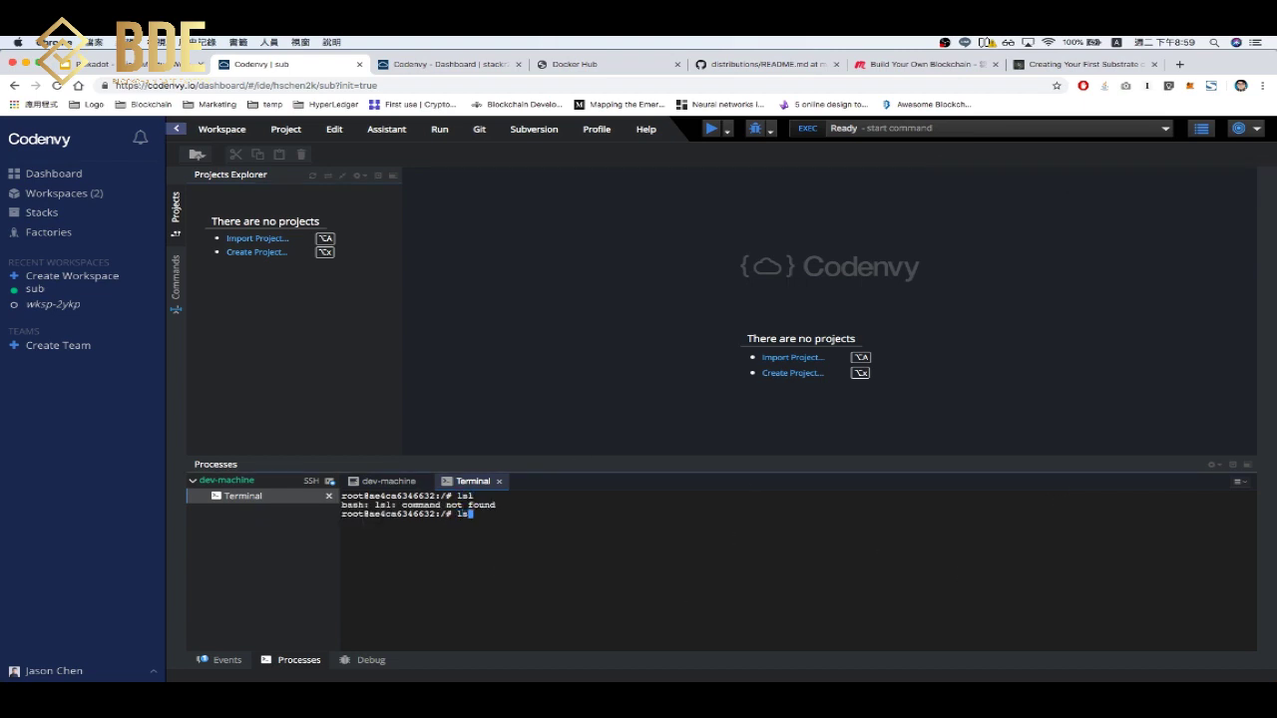
key(Return)
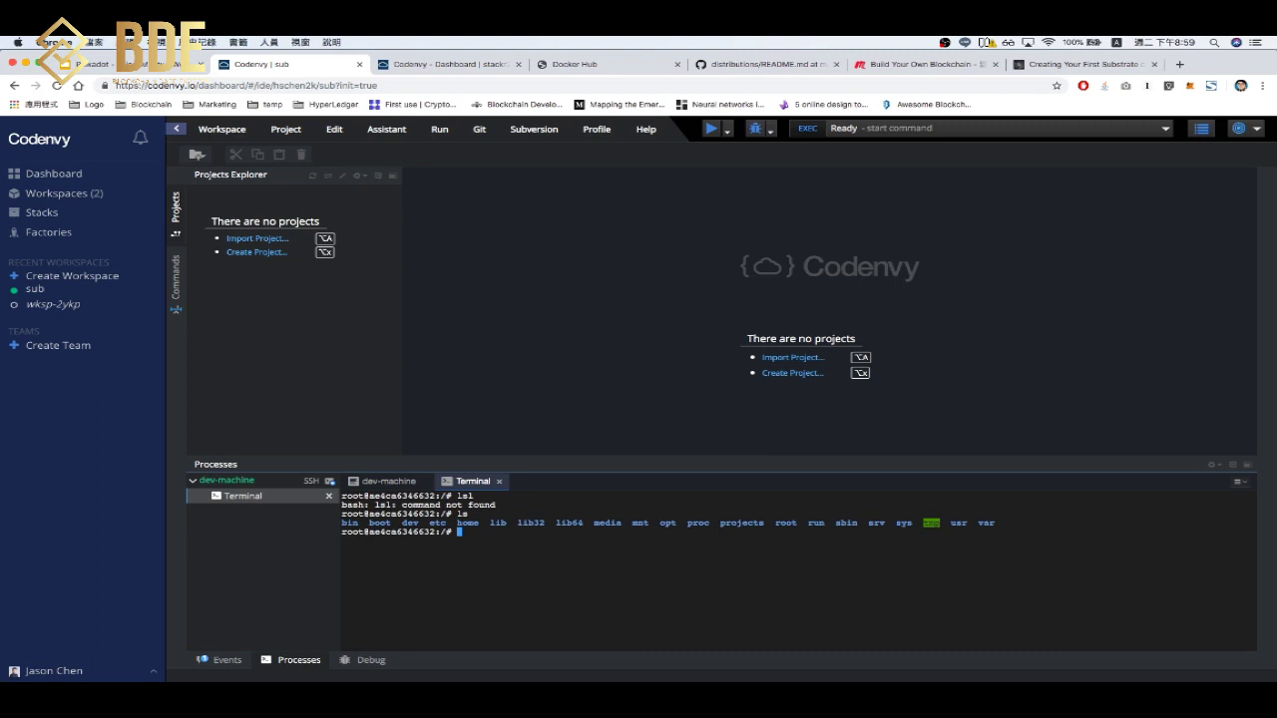
text(ls home/)
key(Return)
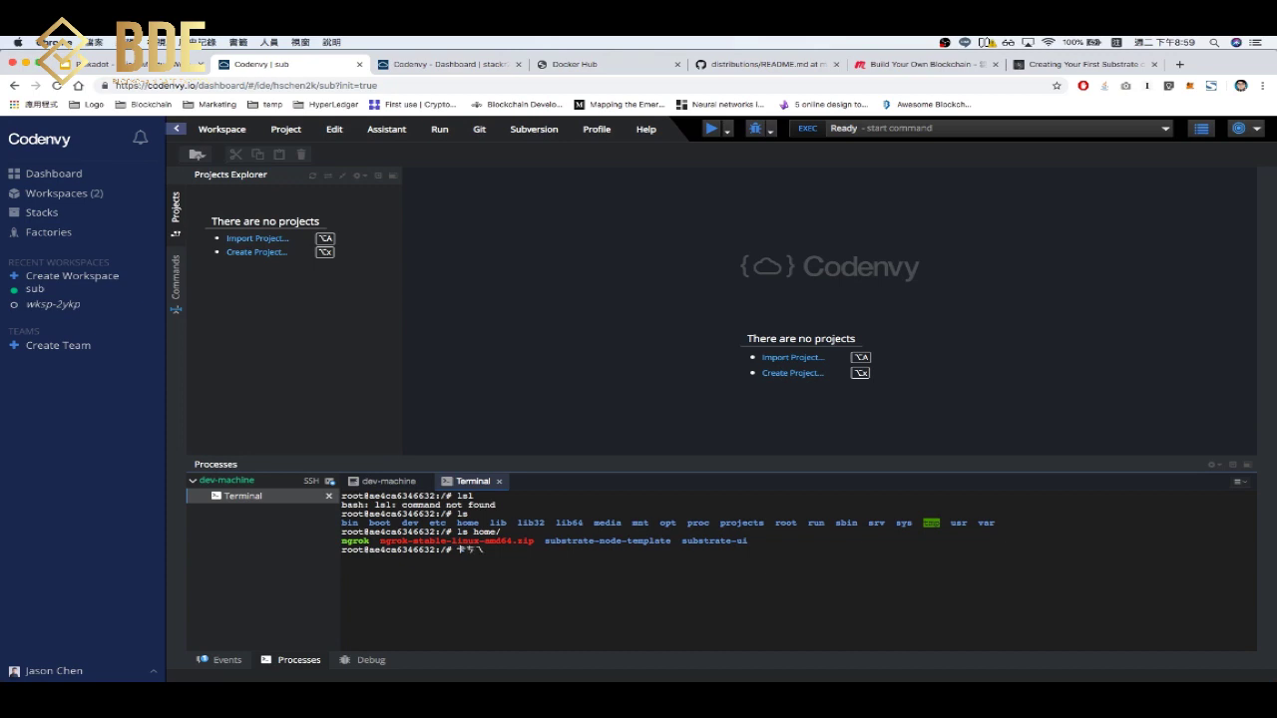
Change into the home directory and list its contents with ls.
text(cd home)
key(Return)
text(ls)
key(Return)
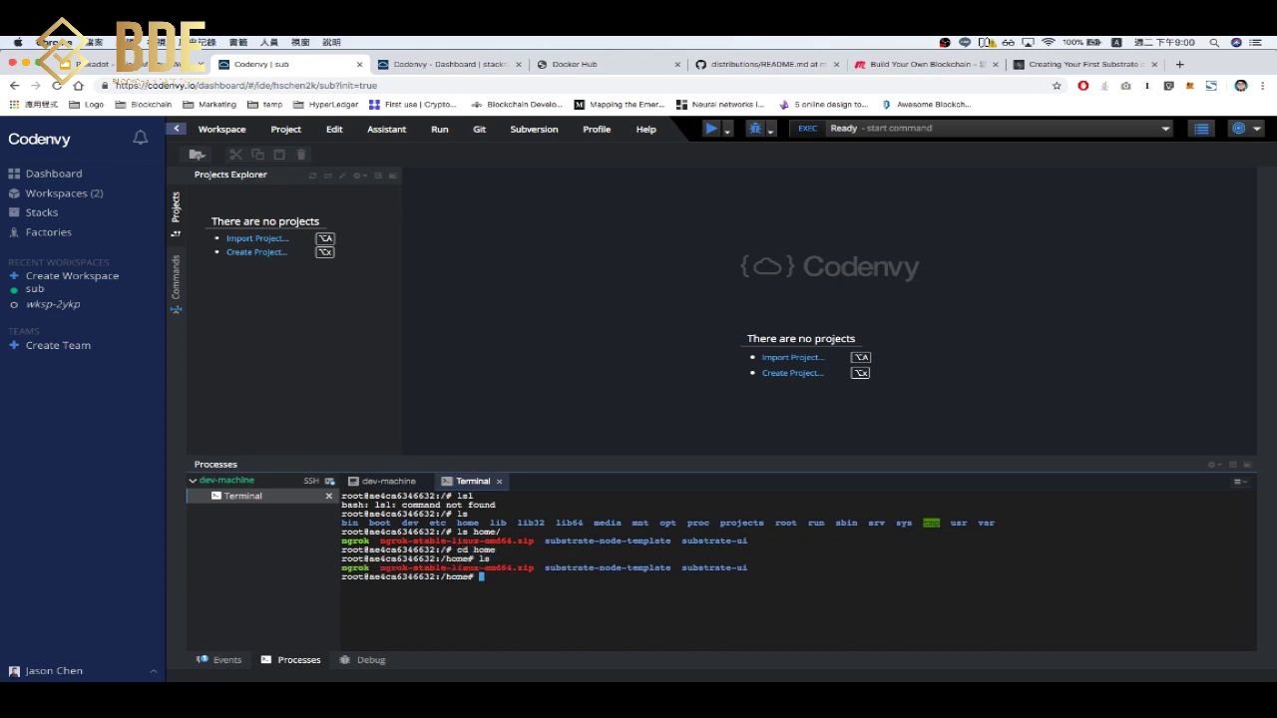
Test the cargo command and load the Cargo environment with source ~/.cargo/env.
text(cargo)
key(Return)
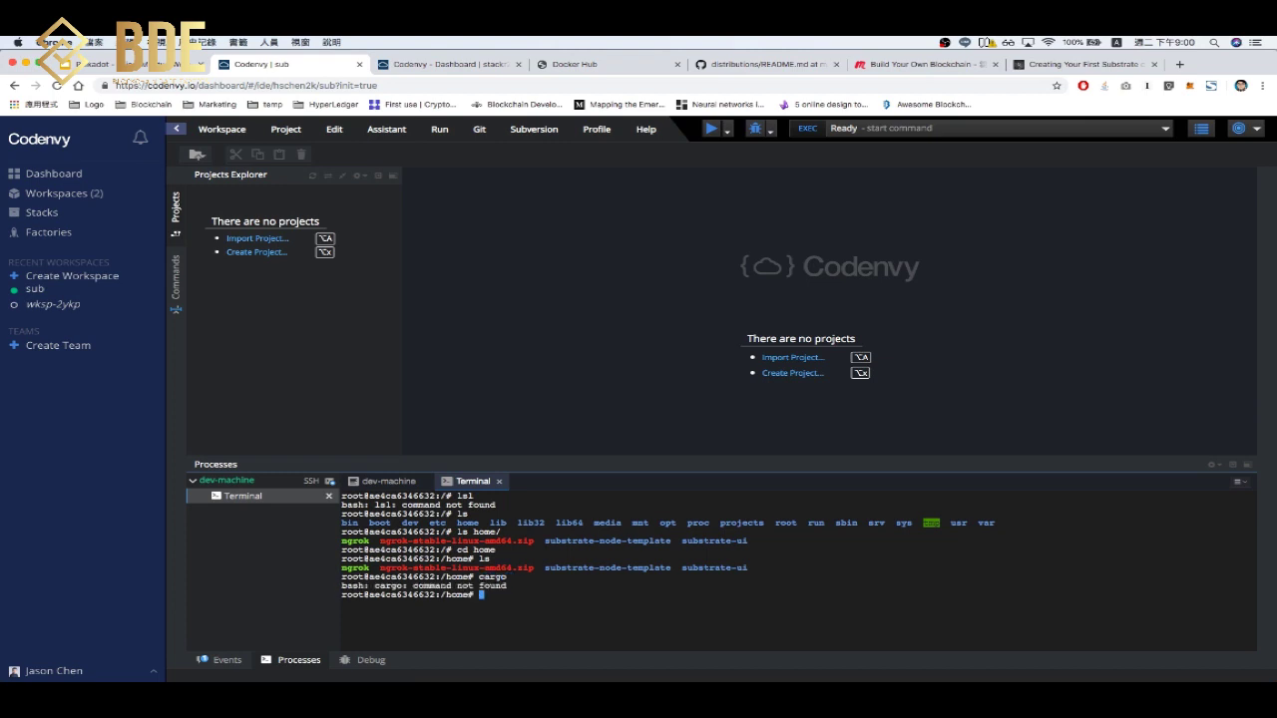
text(source ~/.cargo/env)
key(Return)
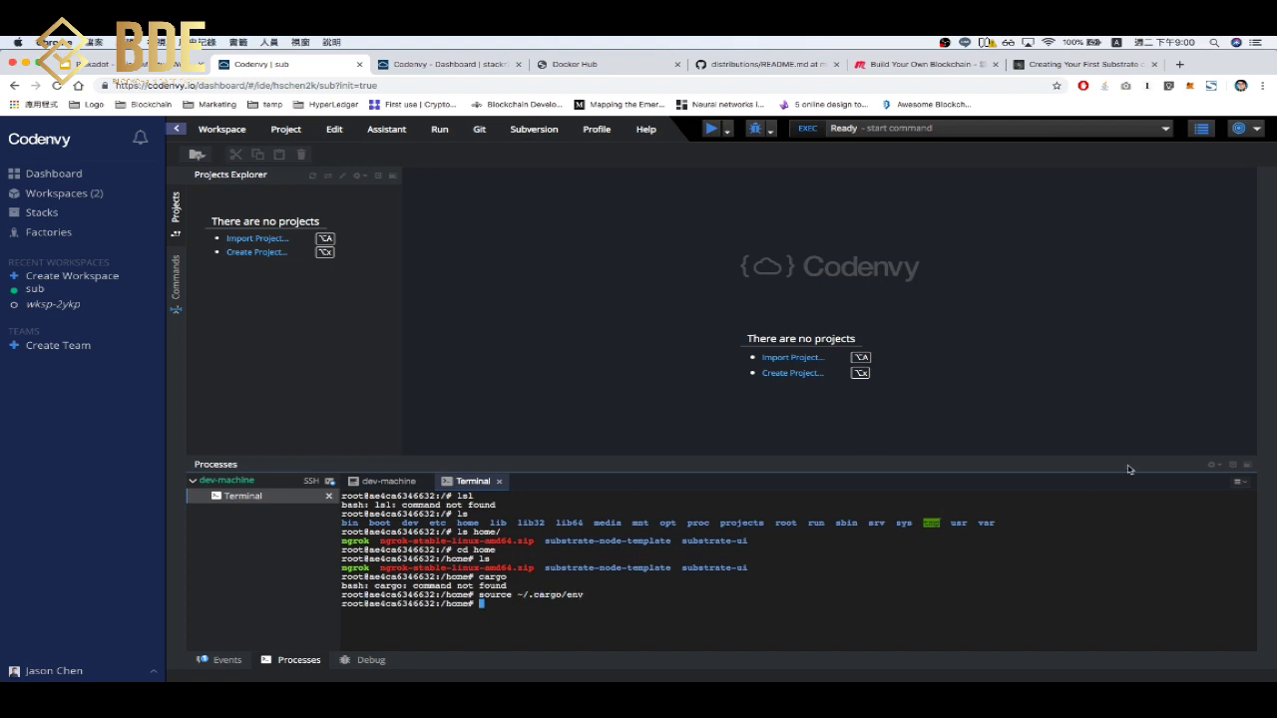
Maximize the Processes panel and change into the substrate-node-template directory.
click(1248, 466)
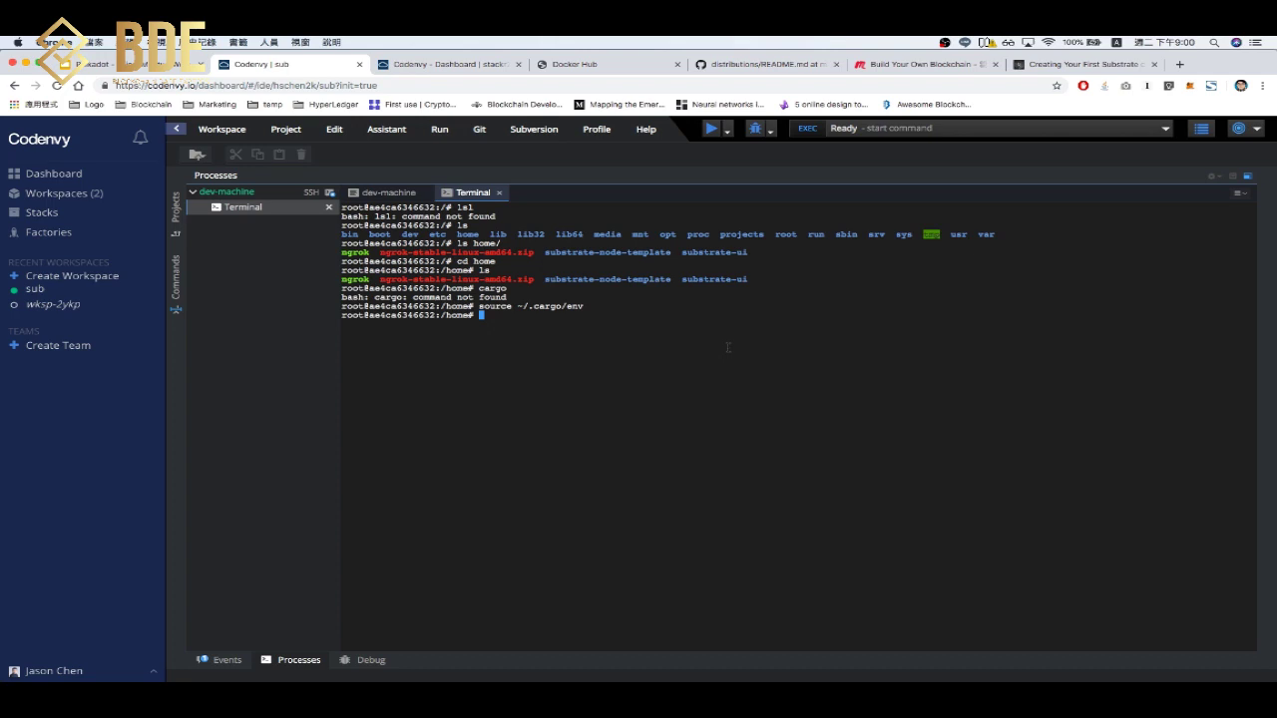
text(cd s)
key(Tab)
text(n)
key(Tab)
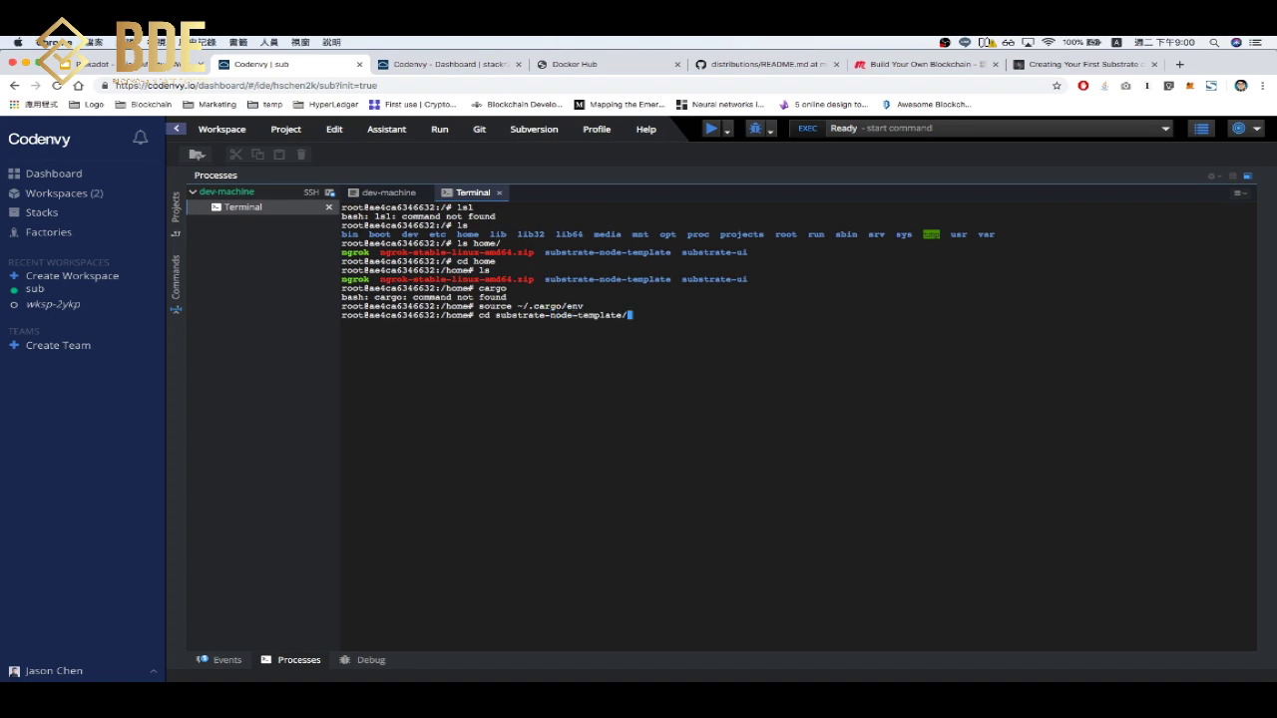
key(Return)
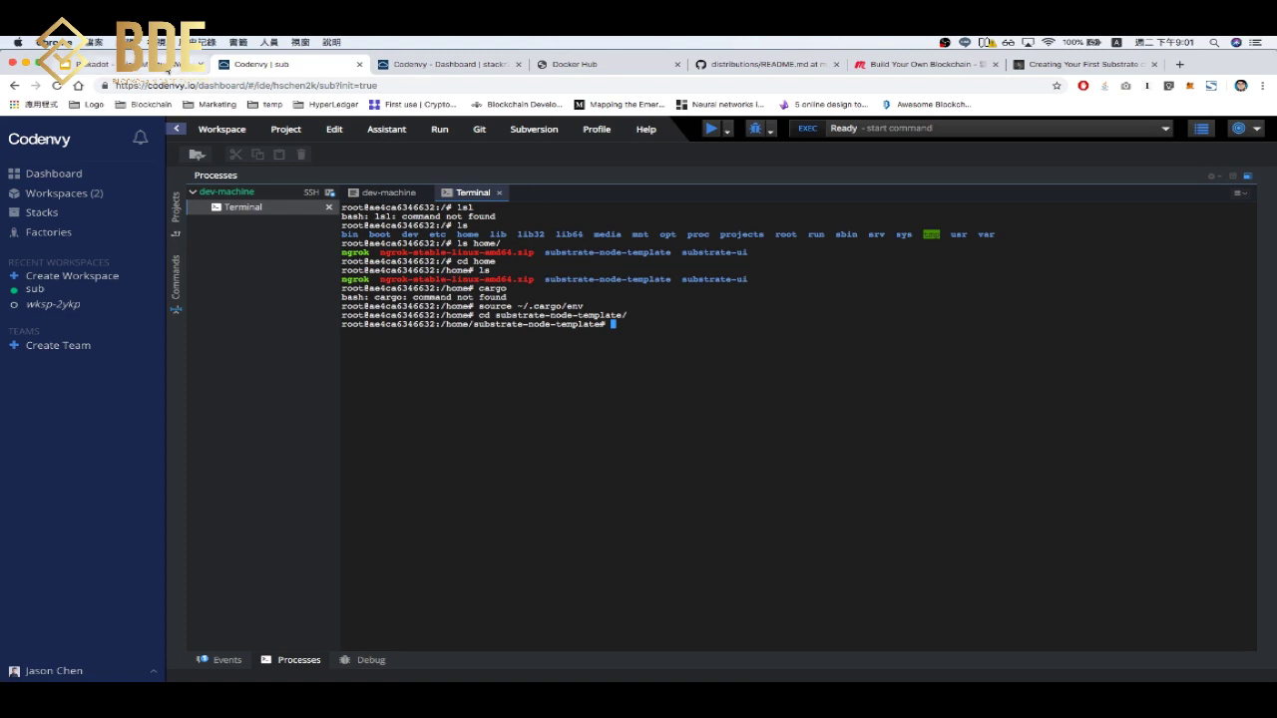
Check the node launch command on the workshop slide and list the contents of target/release/ in the workspace terminal.
click(135, 64)
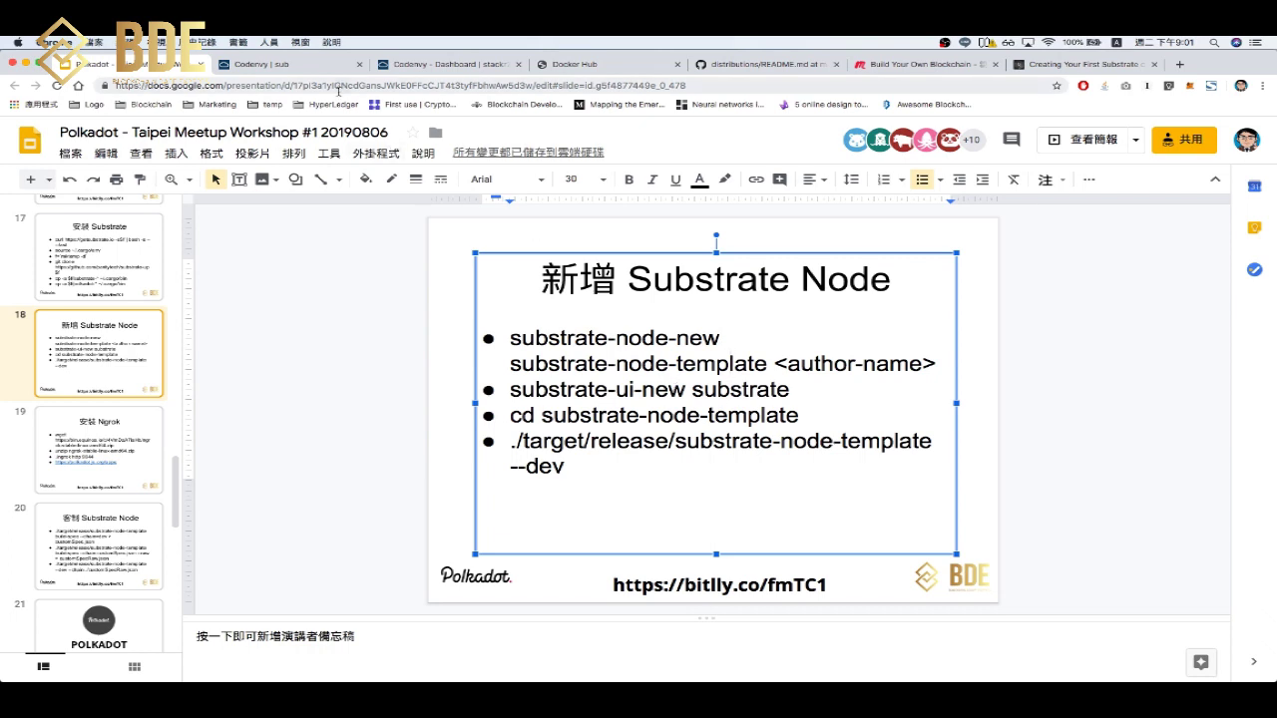
click(328, 68)
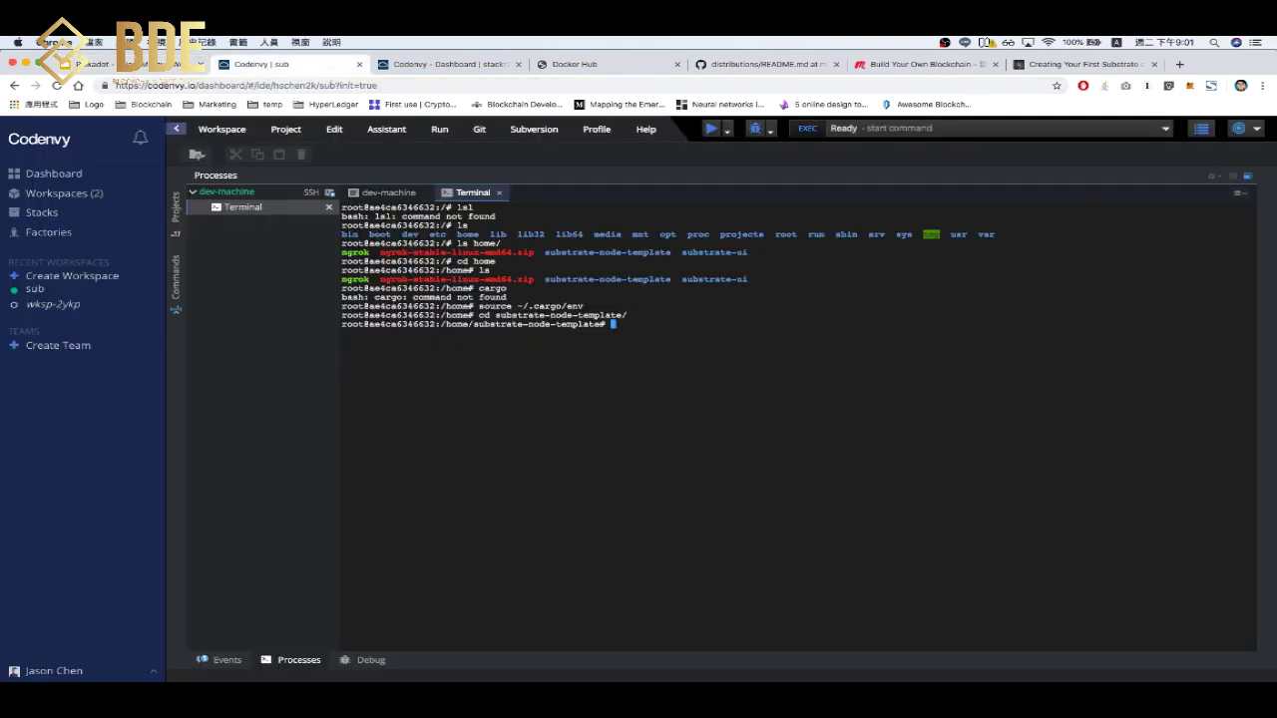
text(ls ./)
key(BackSpace)
key(BackSpace)
text(ta)
key(Tab)
text(r)
key(Tab)
key(Return)
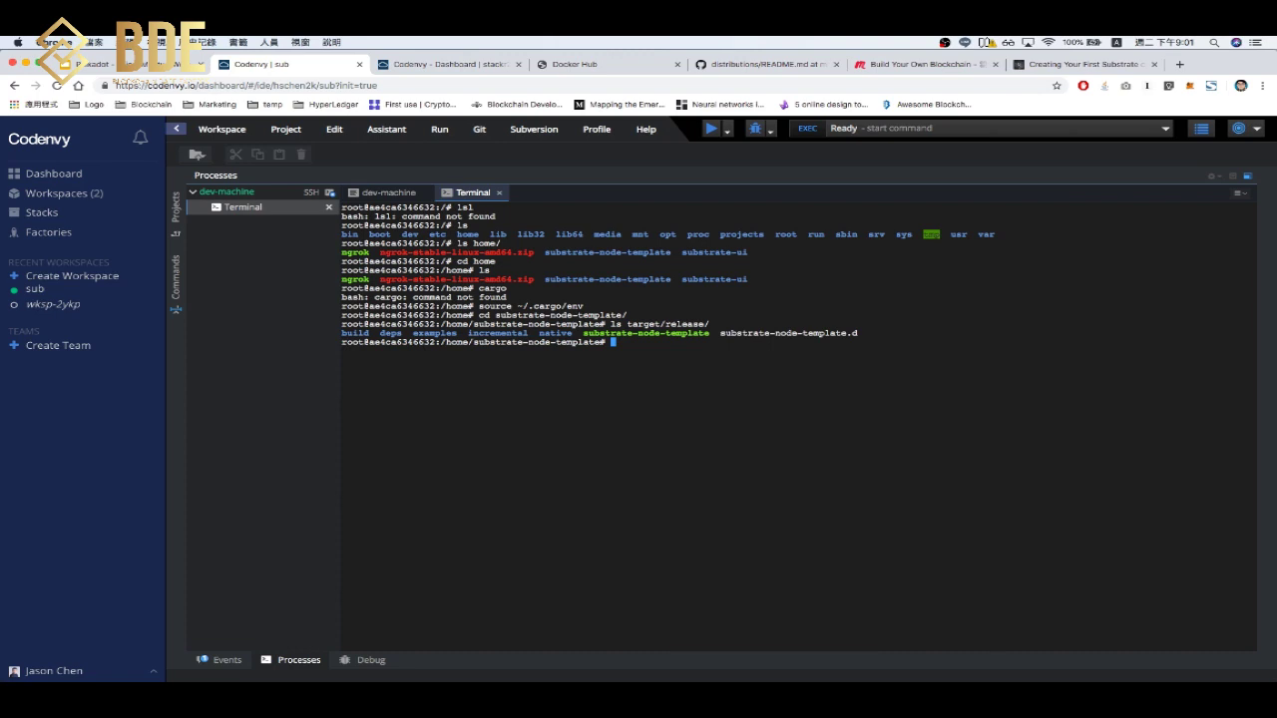
Start the development chain by running ./target/release/substrate-node-template --dev in the terminal.
text(./target/rel)
key(Tab)
text(sub)
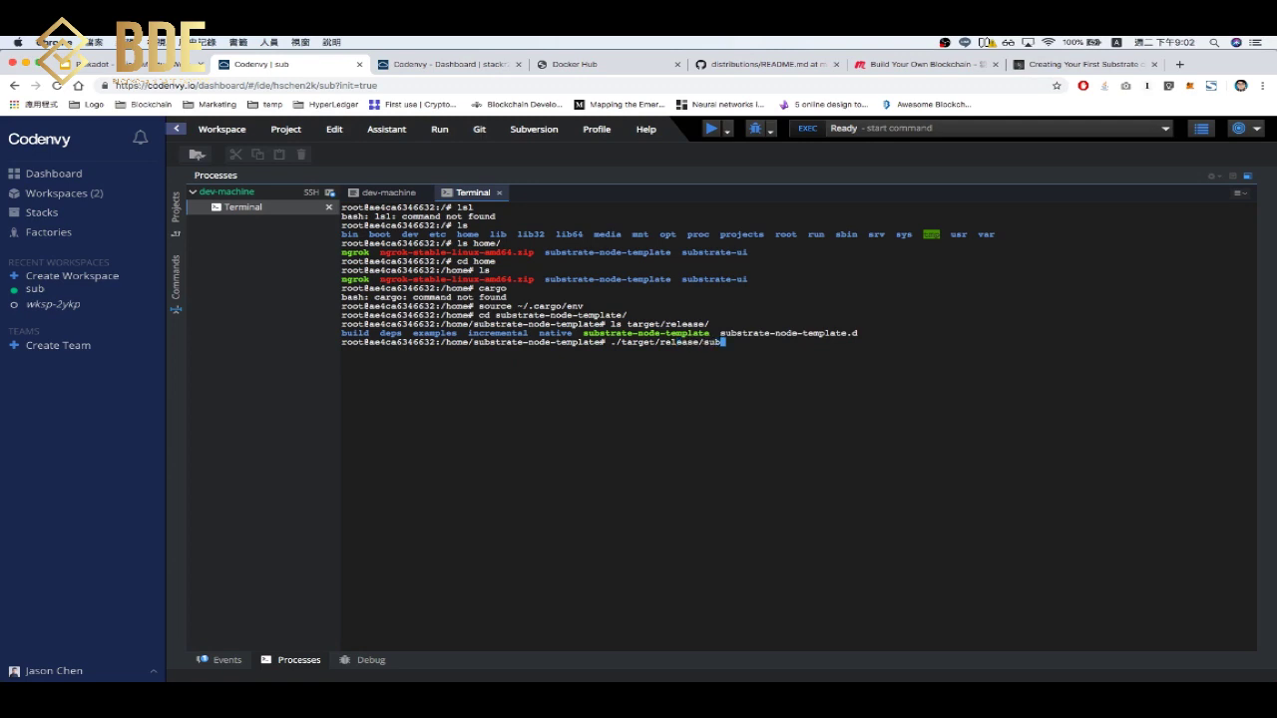
key(Tab)
text(--dev)
key(Return)
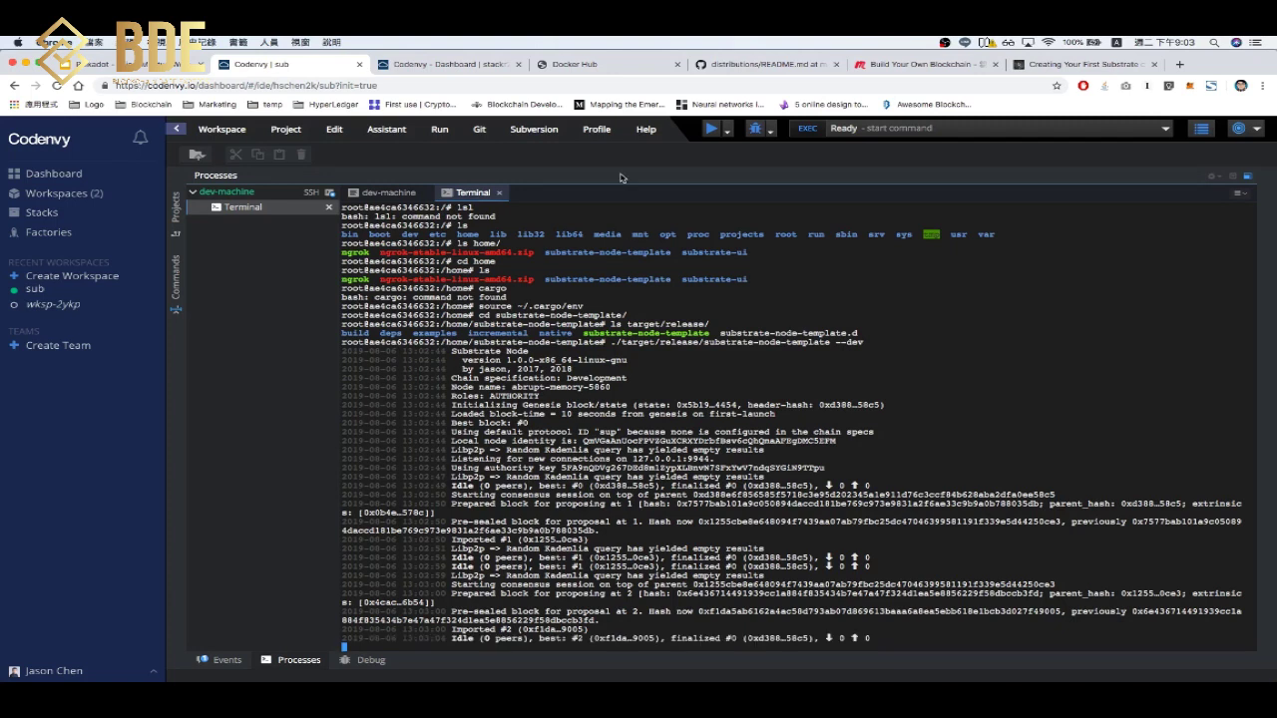
Open a second terminal on dev-machine, change into the home directory and list its contents.
click(330, 194)
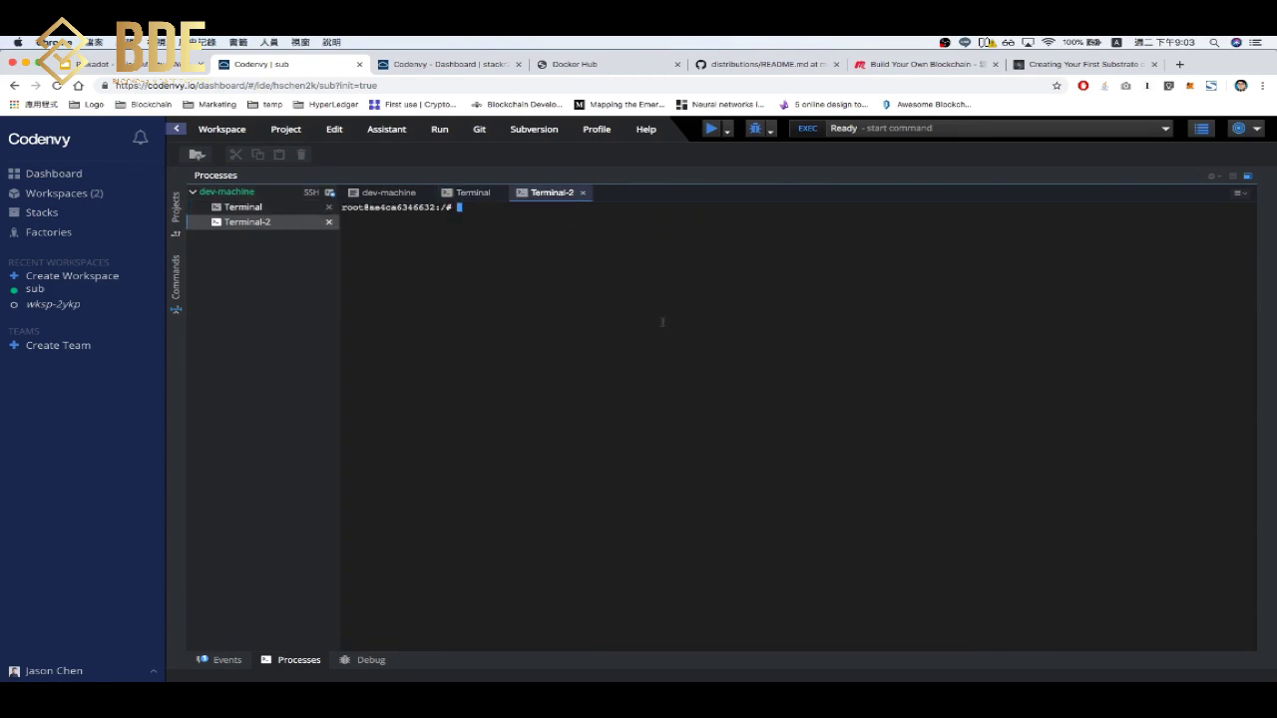
text(cd home/)
key(Return)
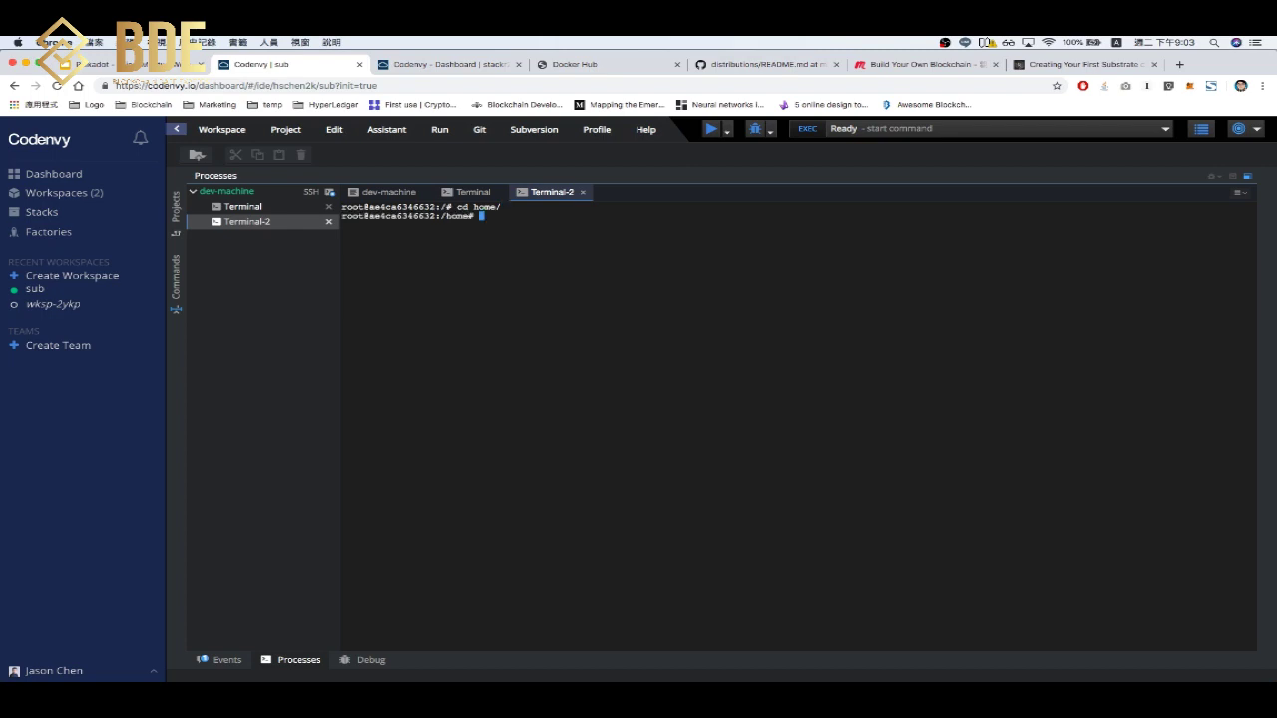
text(ls)
key(Return)
Try to start a tunnel to the node by running ngrok http 9944.
text(ng)
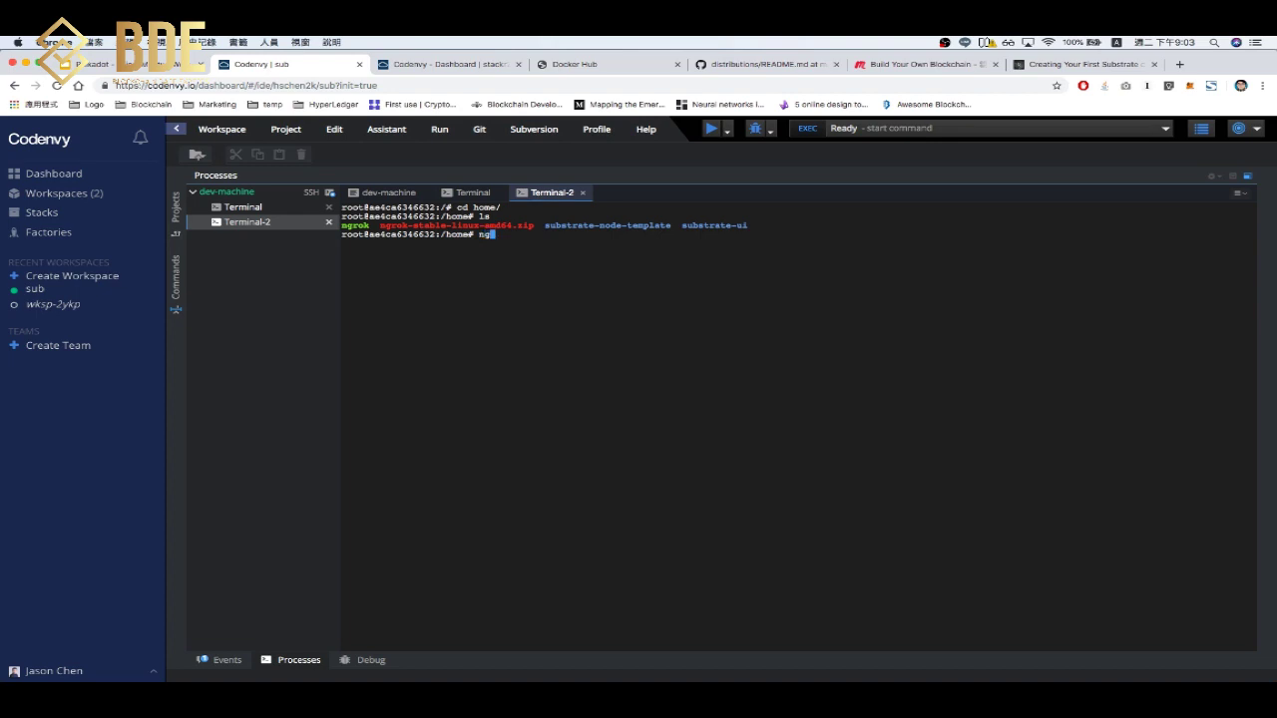
text(r)
text(k)
text(http)
key(BackSpace)
key(BackSpace)
text(tp 9944)
key(Return)
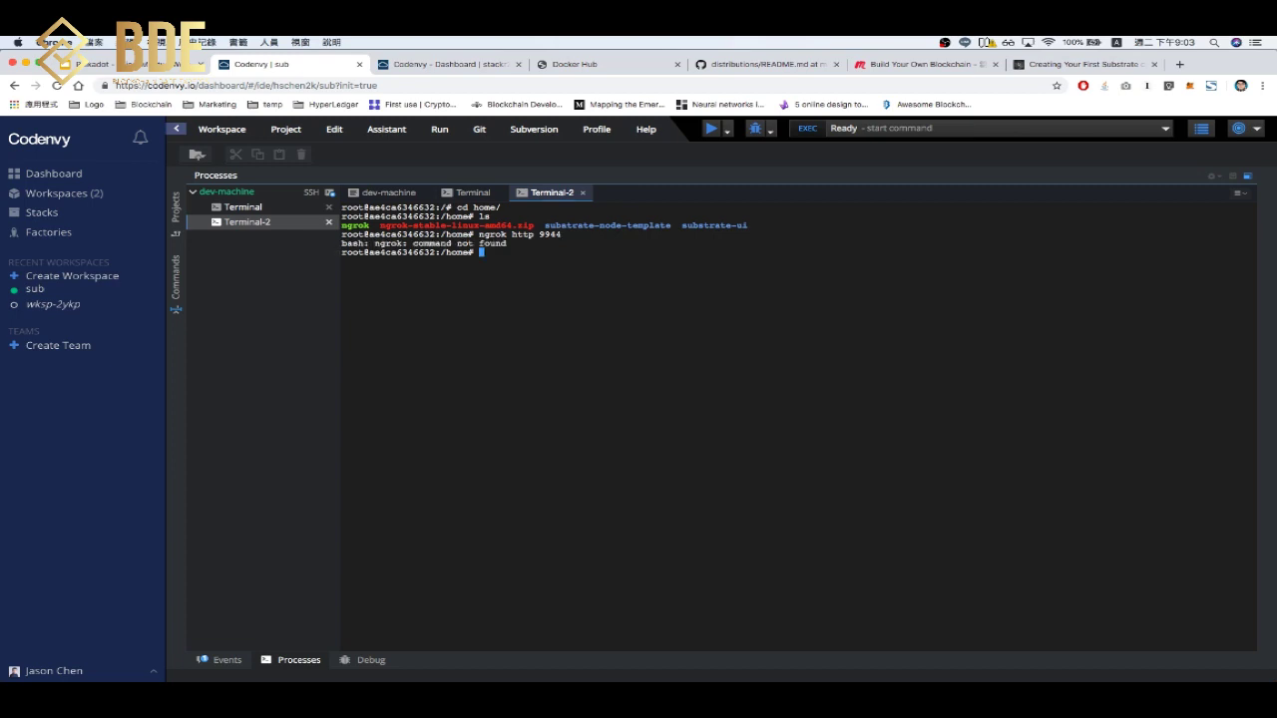
Rerun the tunnel command from the current directory as ./ngrok http 9944.
key(Up)
key(Left)
key(Left)
key(Left)
key(Left)
key(Left)
key(Left)
key(Left)
key(Left)
key(Left)
key(Left)
key(Left)
key(Left)
key(Left)
key(Left)
key(Left)
text(./)
key(Return)
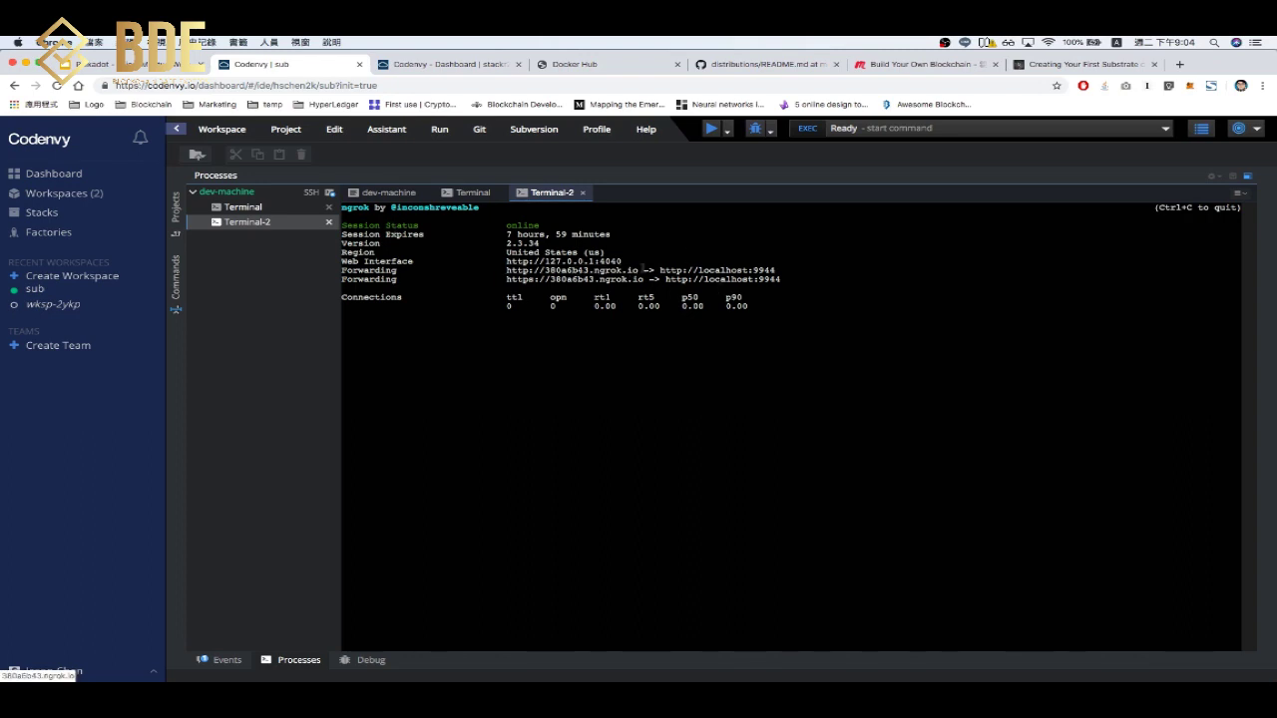
drag(641, 265, 547, 269)
key(super+c)
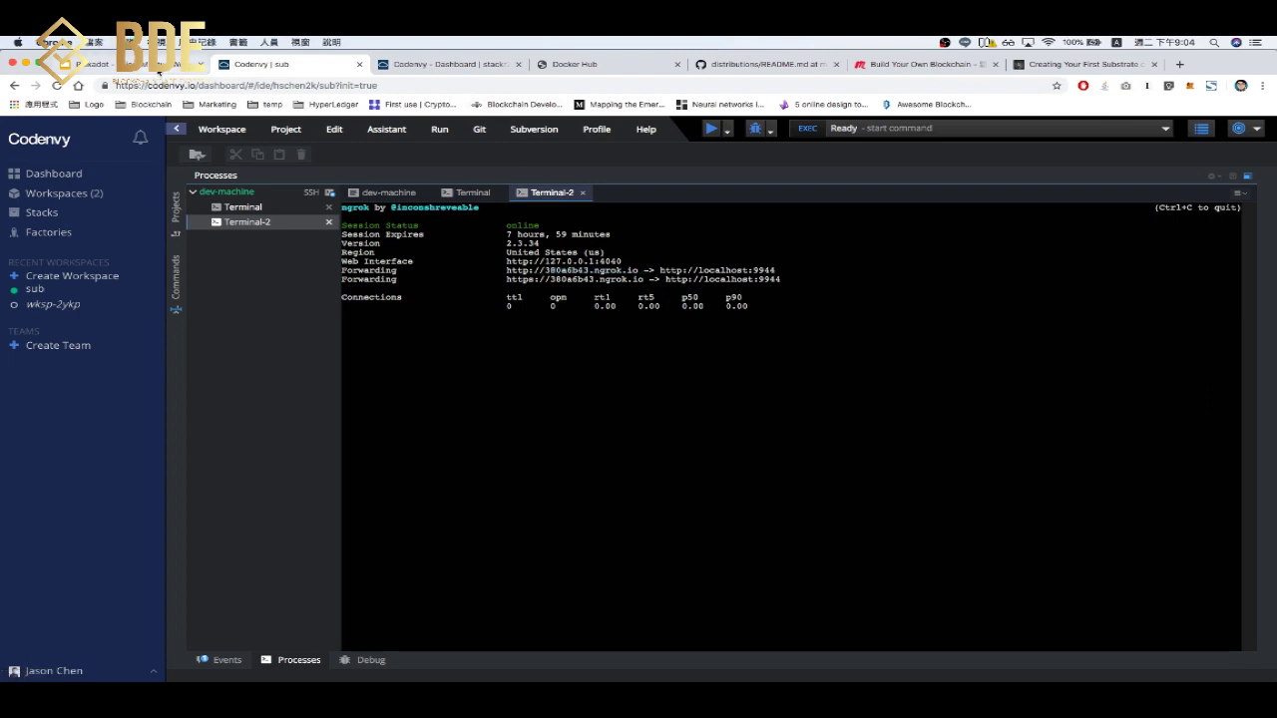
click(158, 65)
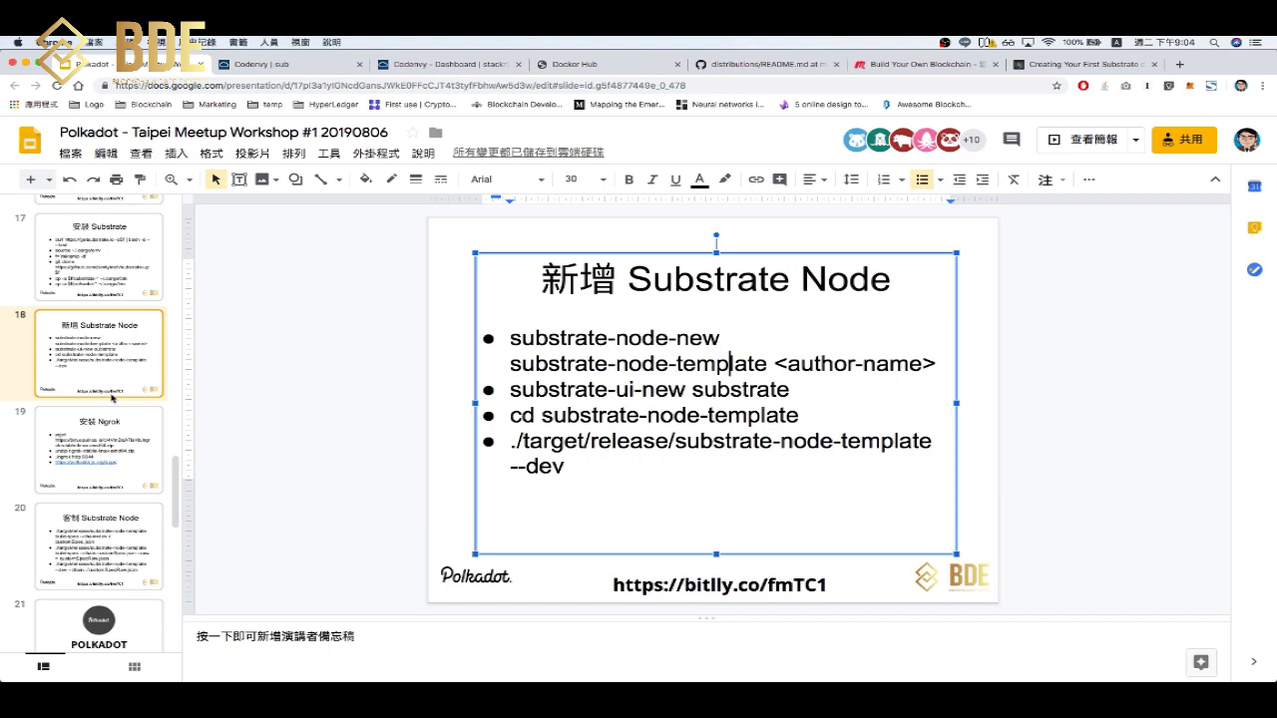
click(117, 430)
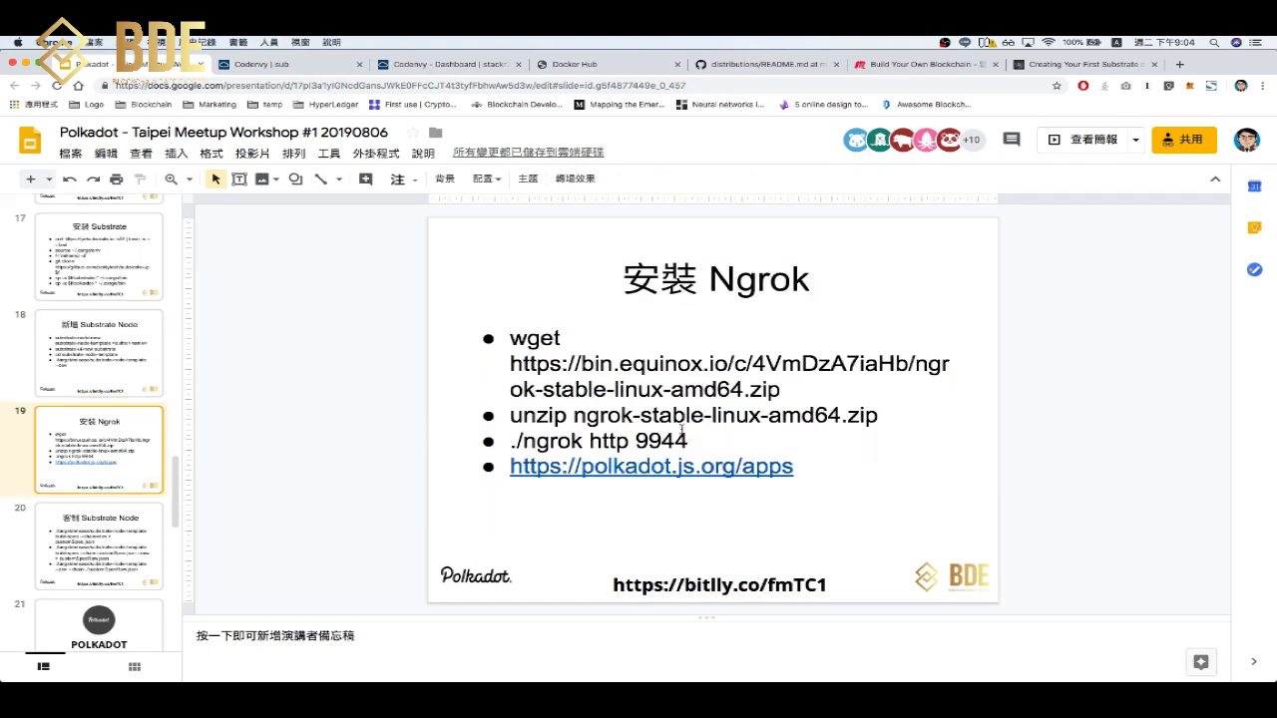
click(702, 465)
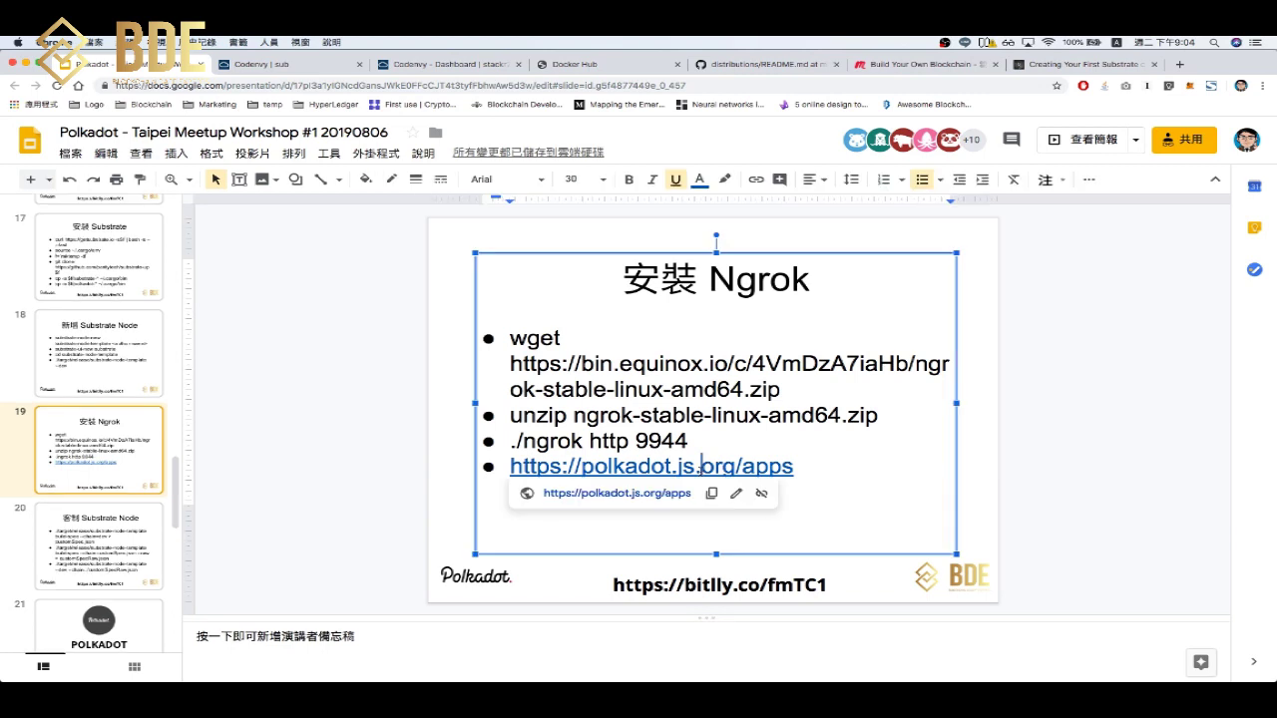
click(658, 494)
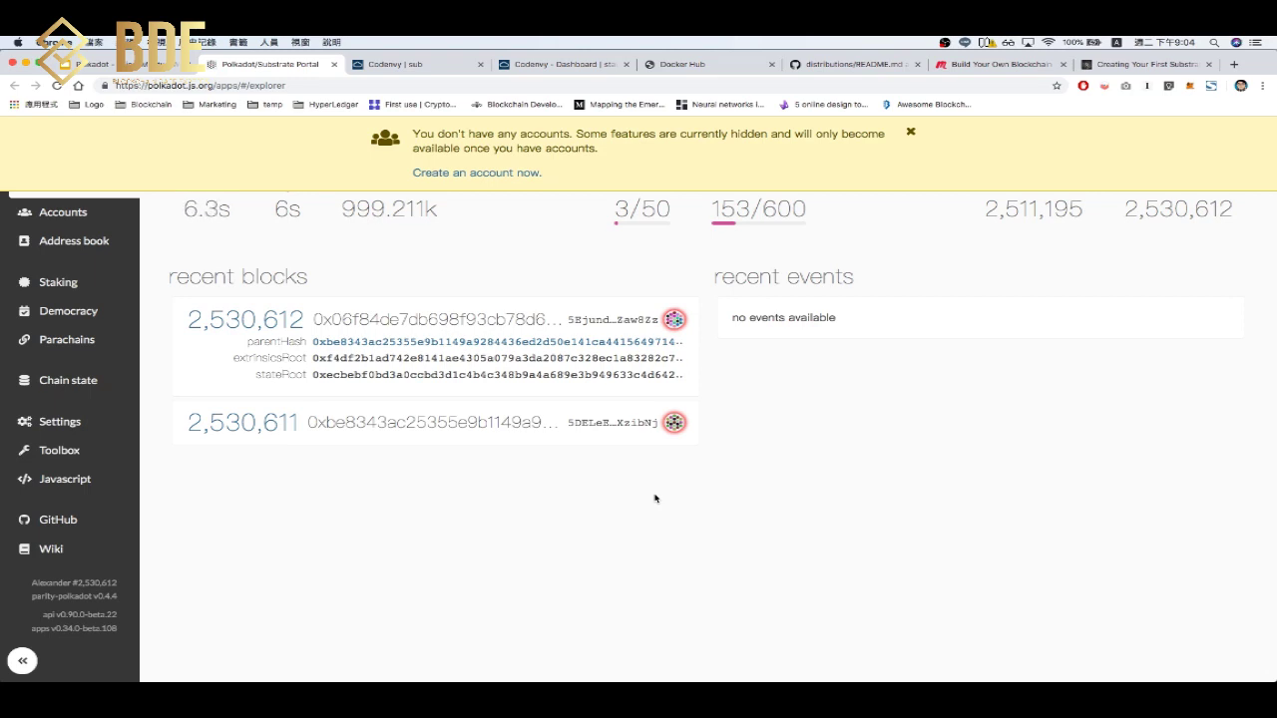
In the portal settings, choose Local Node (127.0.0.1:9944) as the remote endpoint and dismiss the missing-accounts notice.
click(89, 428)
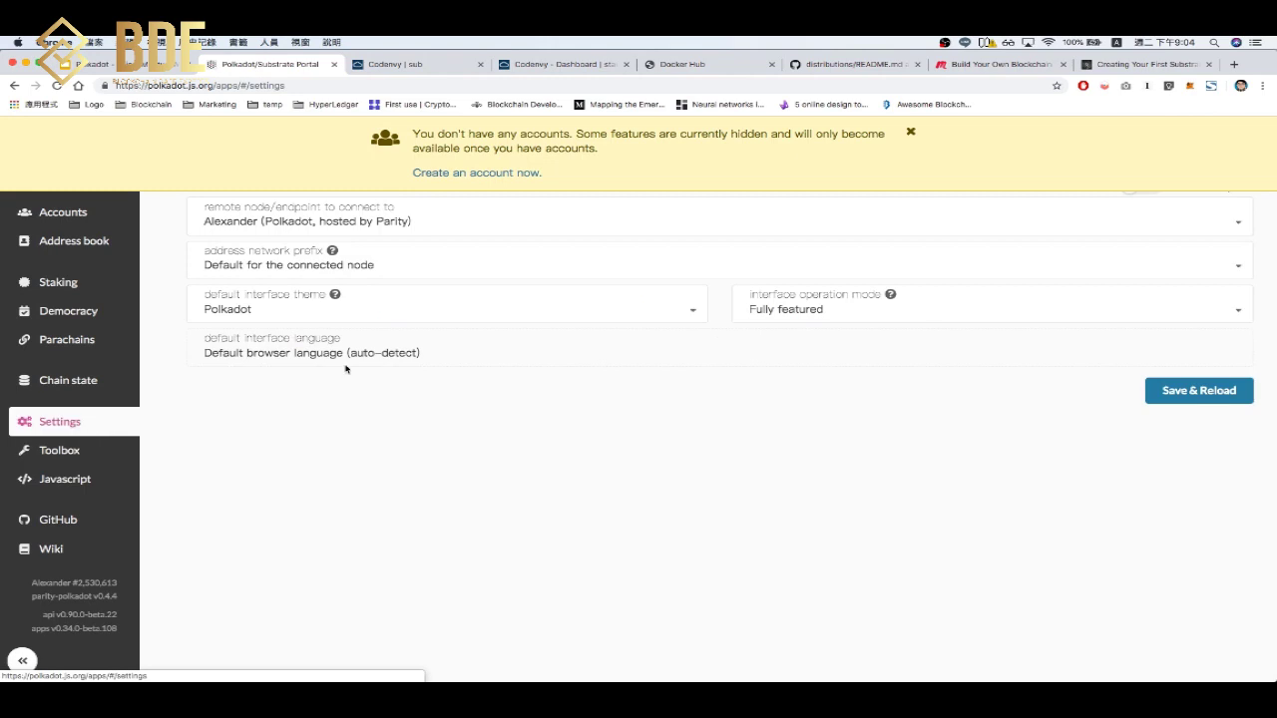
click(1177, 209)
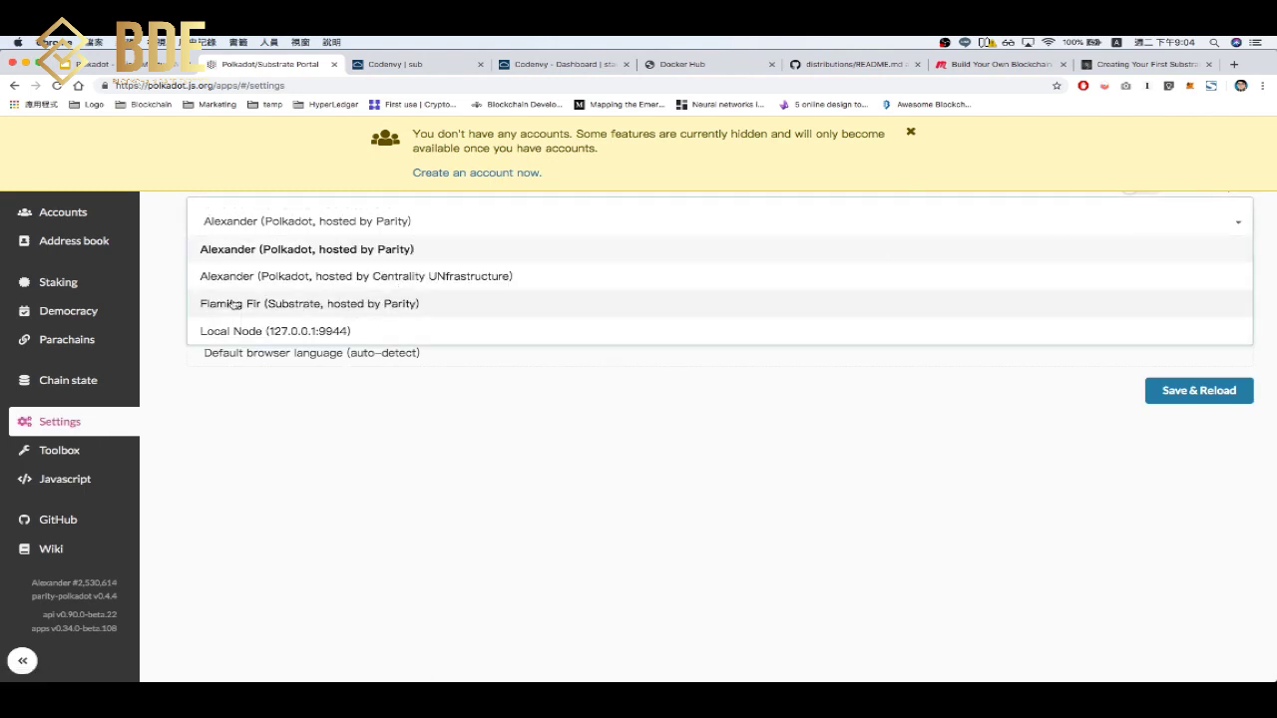
click(326, 331)
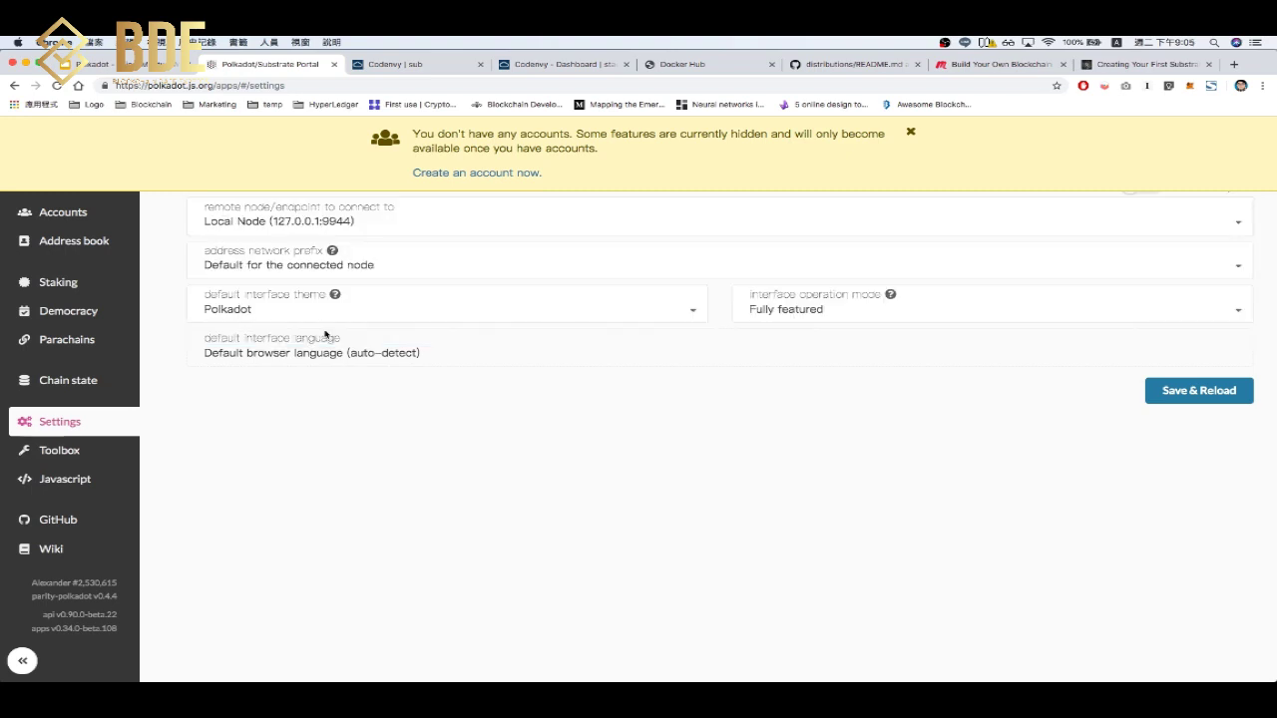
click(910, 132)
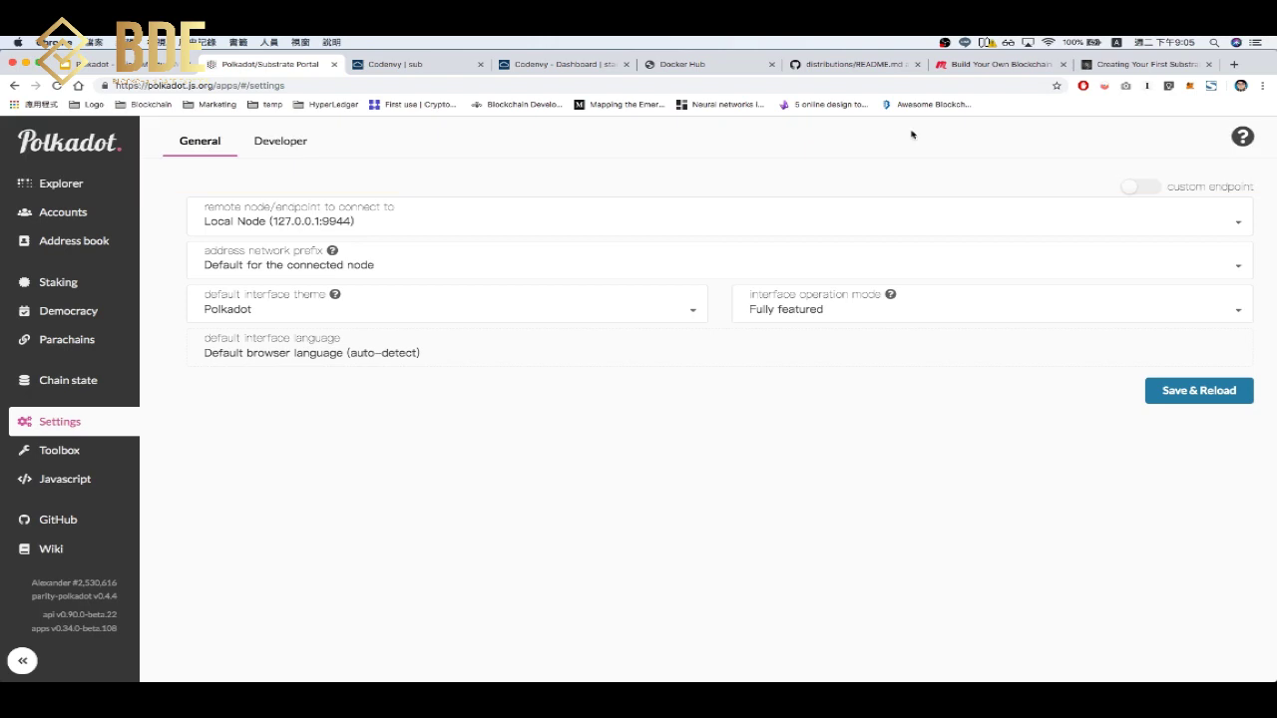
Enable the custom endpoint, set it to wss://380a6b43.ngrok.io using the copied hostname, and save and reload the settings.
click(1141, 190)
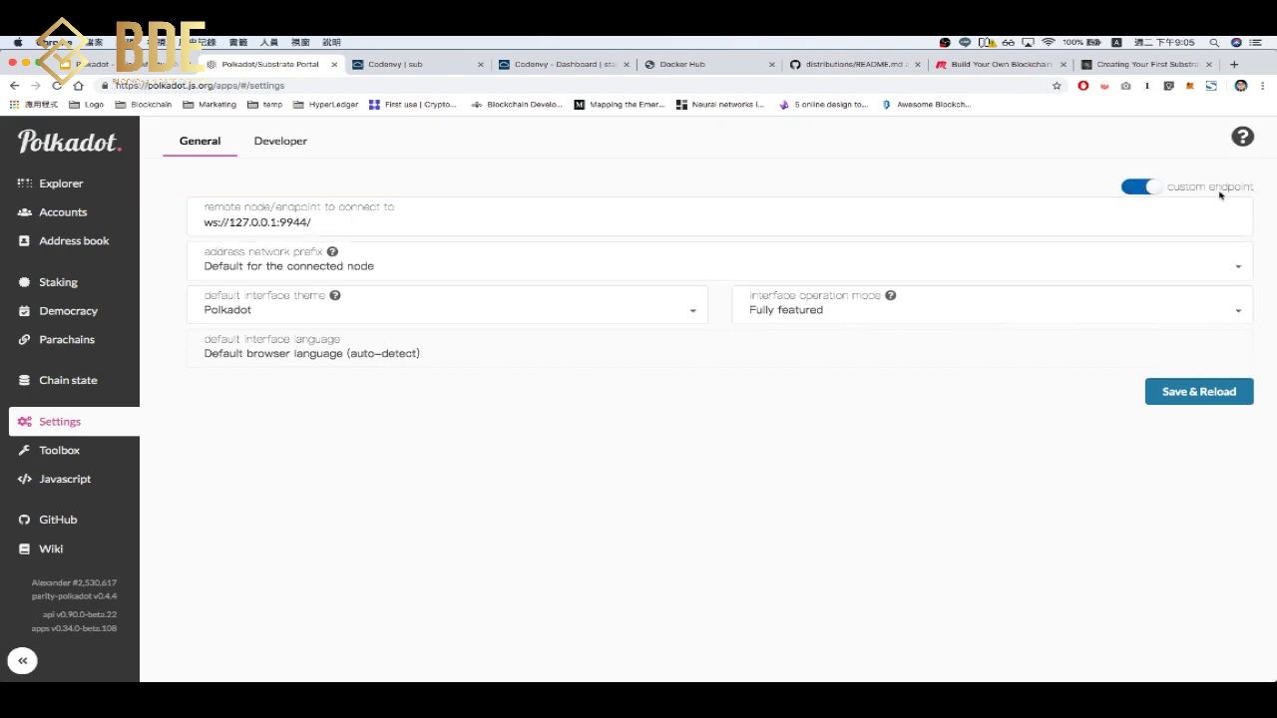
click(331, 223)
key(BackSpace)
key(BackSpace)
key(BackSpace)
key(BackSpace)
key(BackSpace)
key(BackSpace)
key(BackSpace)
key(BackSpace)
key(BackSpace)
key(BackSpace)
key(BackSpace)
key(BackSpace)
key(BackSpace)
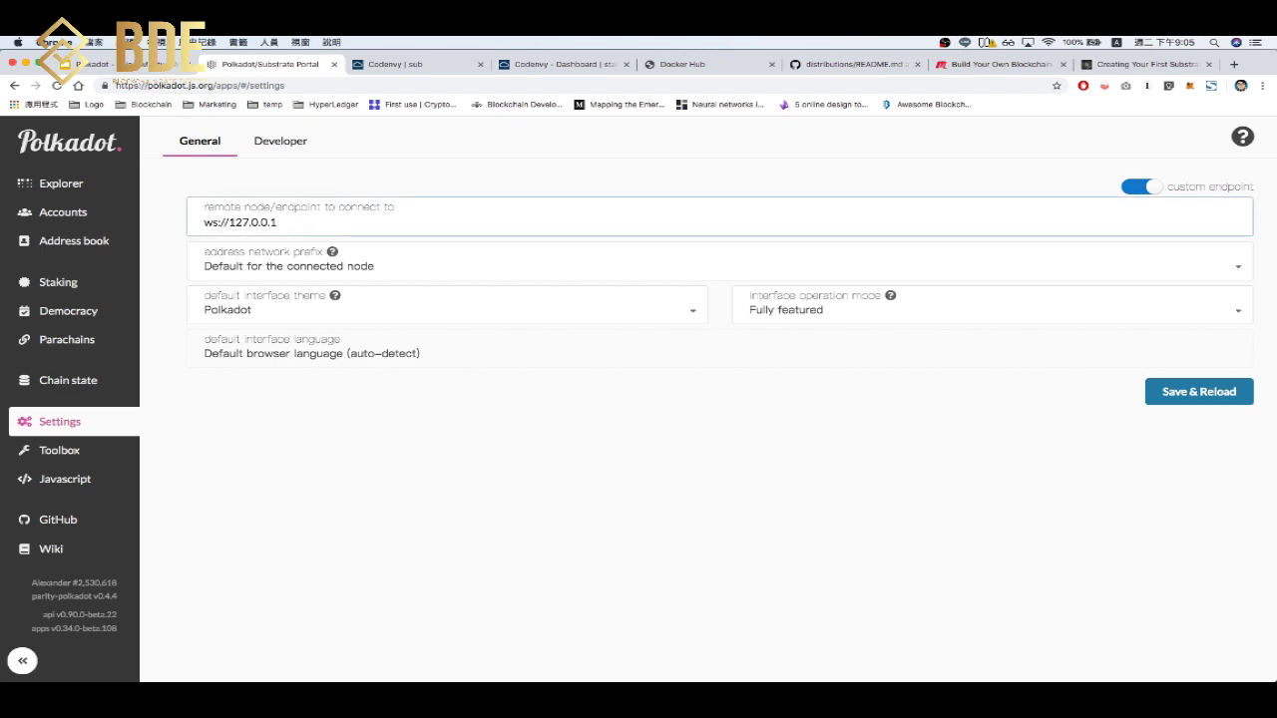
key(BackSpace)
key(BackSpace)
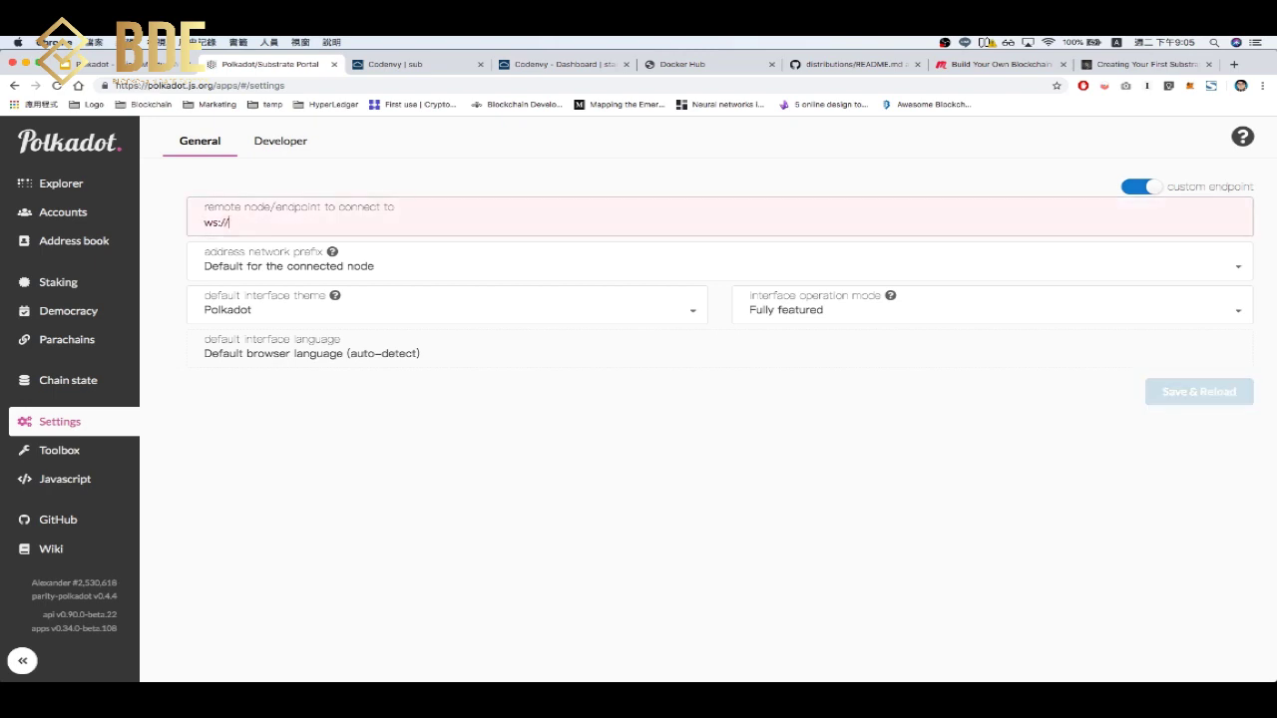
click(218, 223)
text(s)
key(super+v)
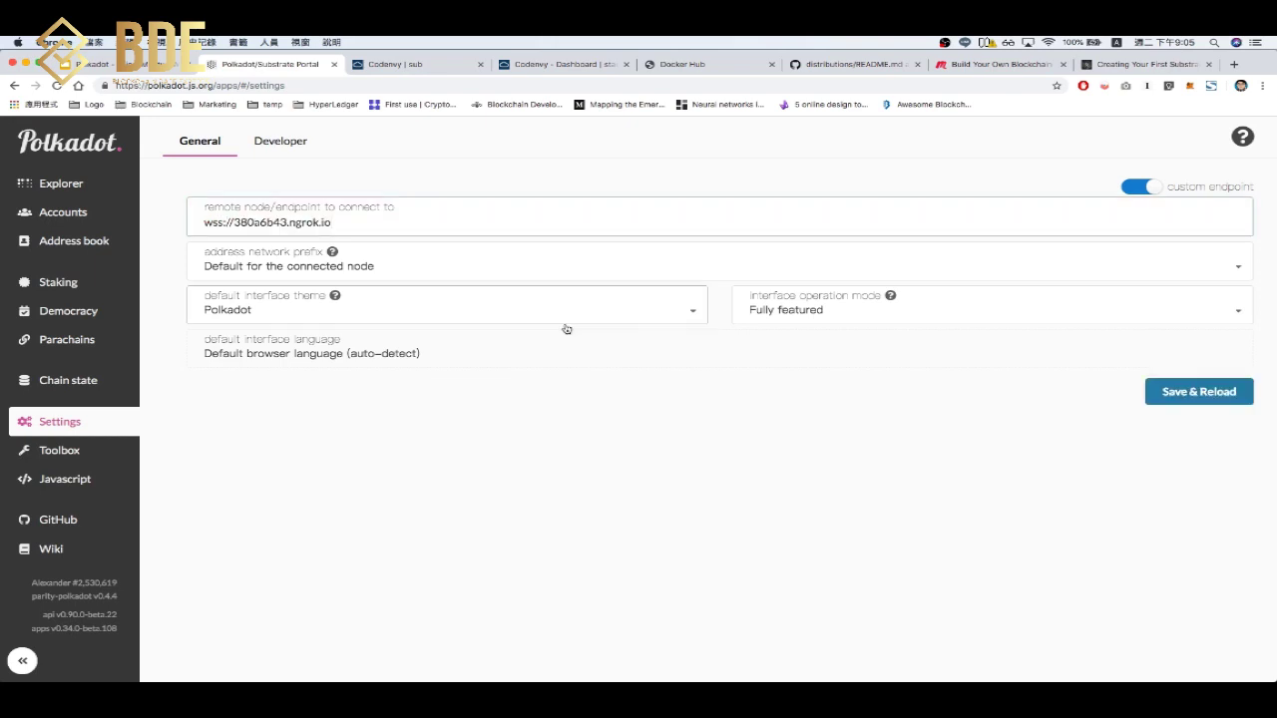
click(1177, 392)
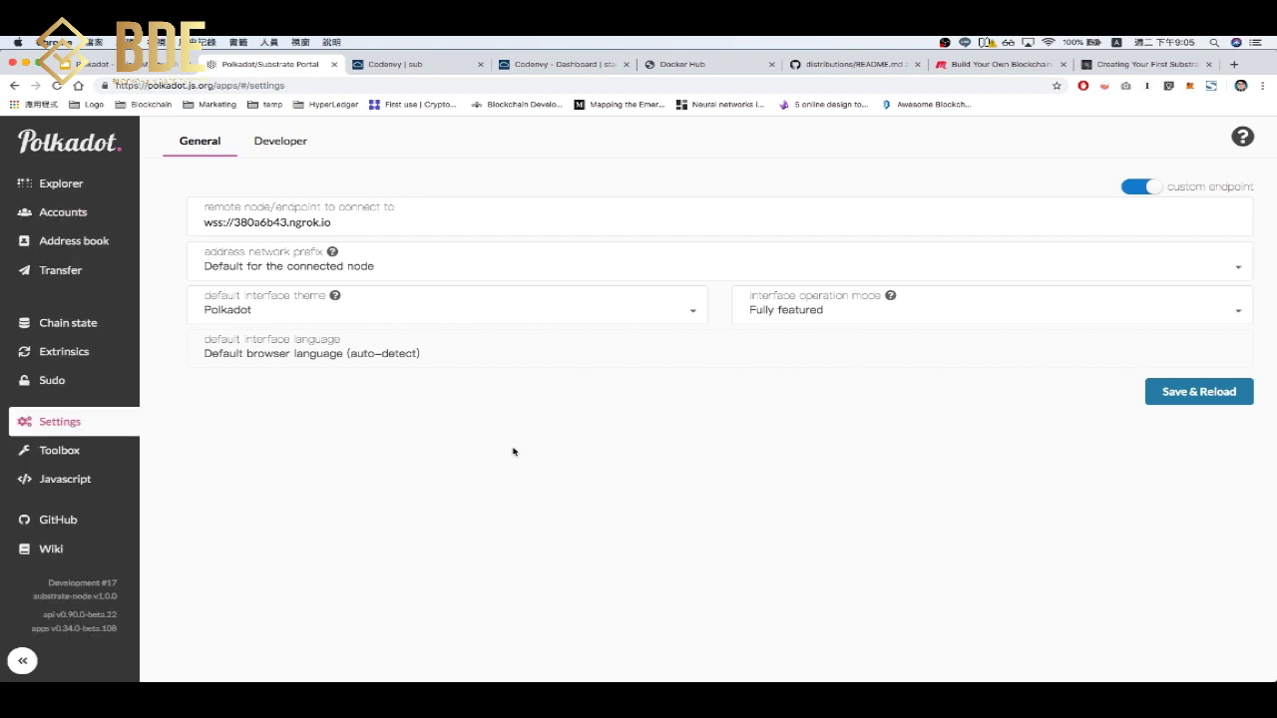
From the Explorer, start a new fund transfer with ALICE as the sending account and BOB as the recipient.
click(92, 189)
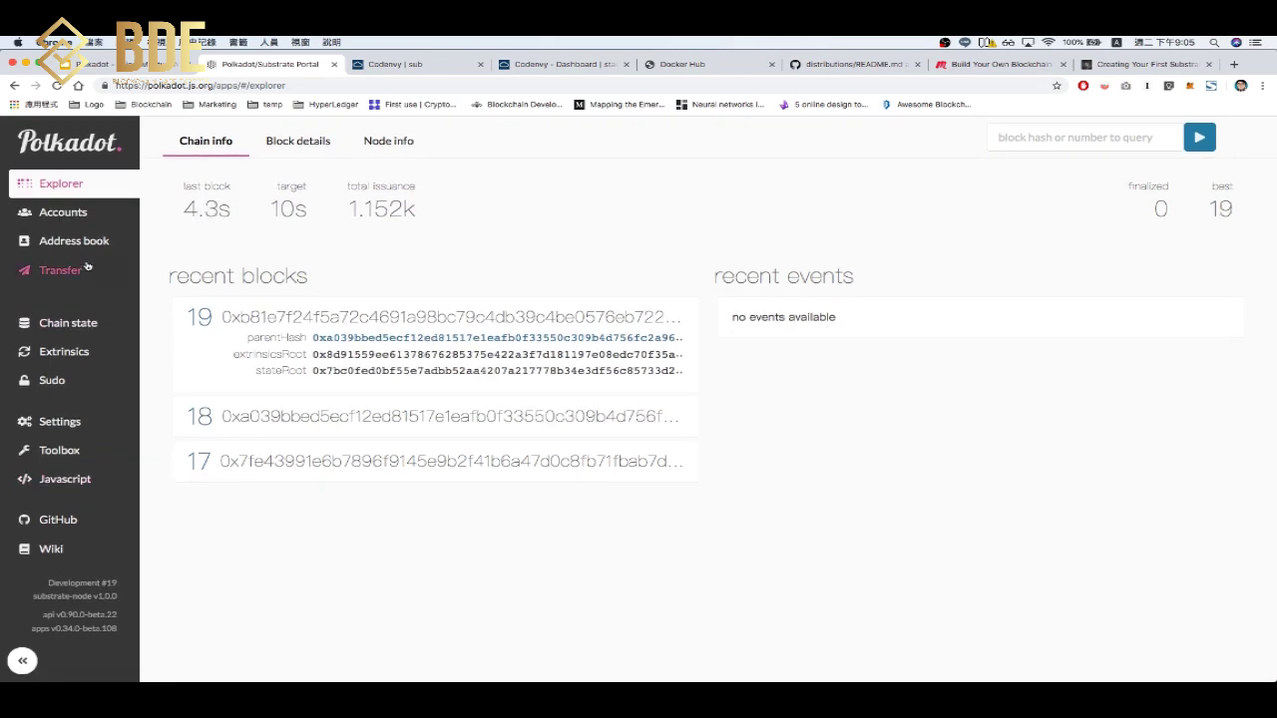
click(61, 273)
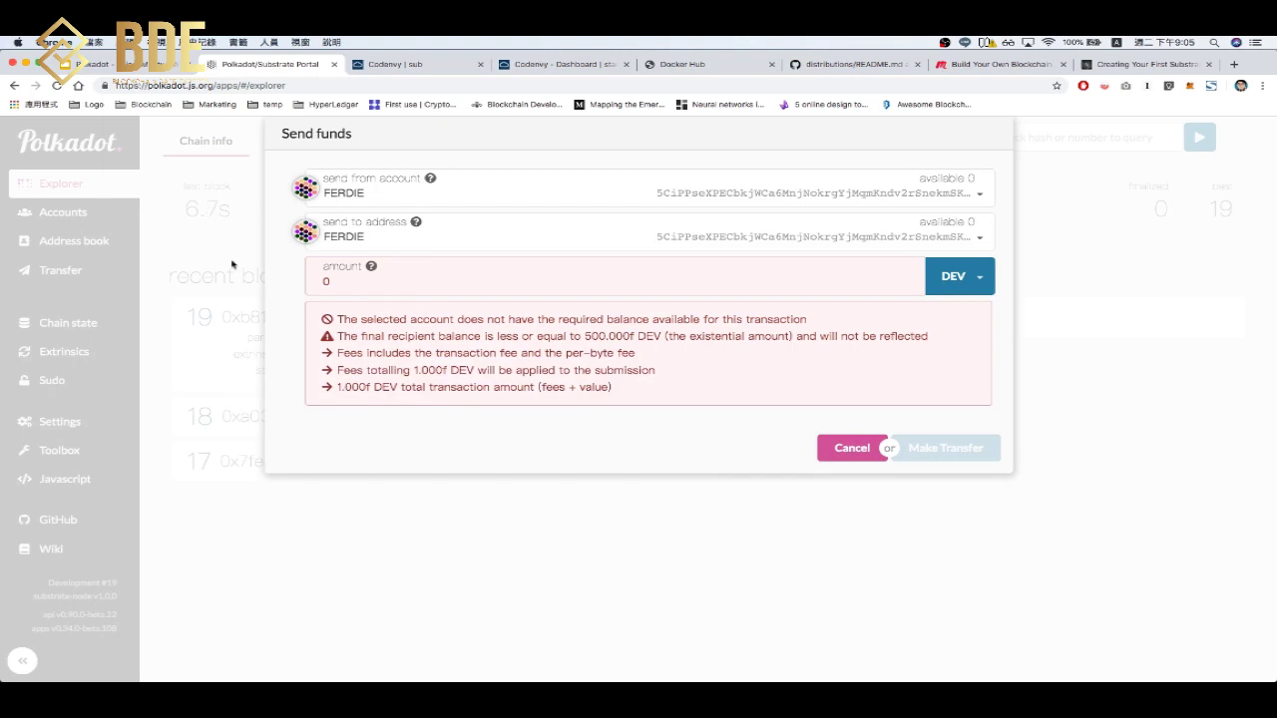
click(475, 189)
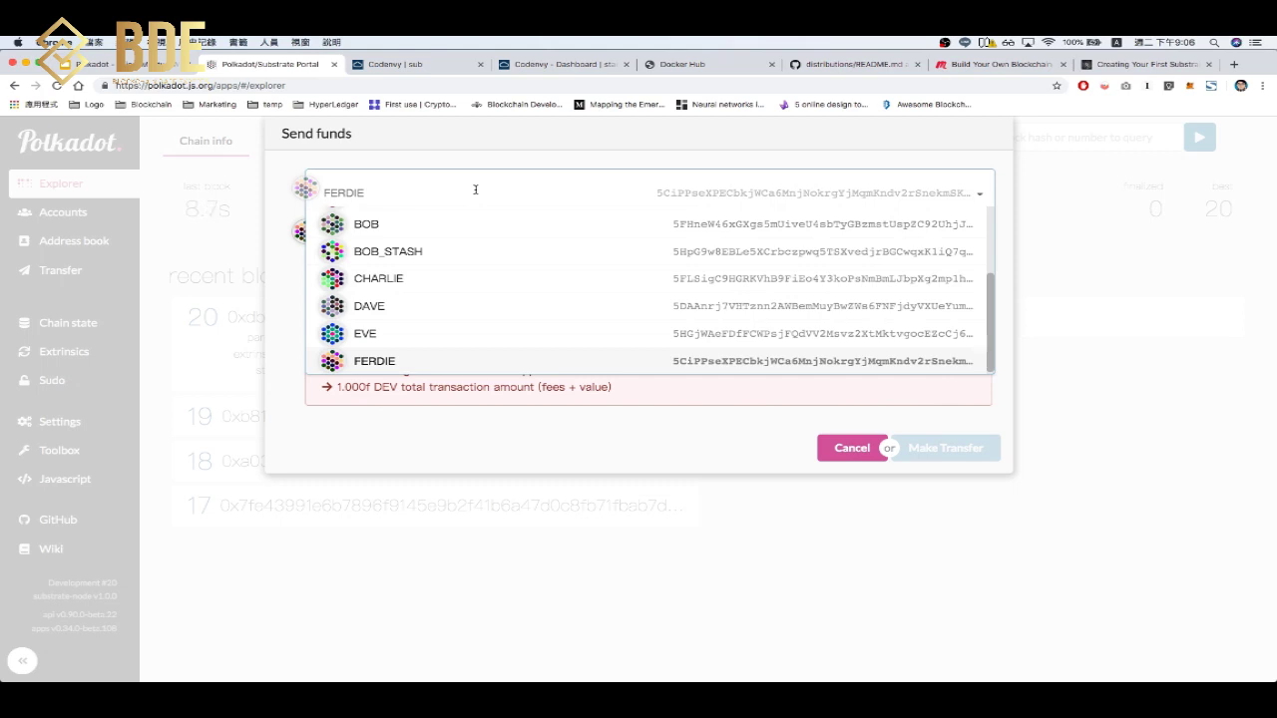
scroll(504, 251, up, 3)
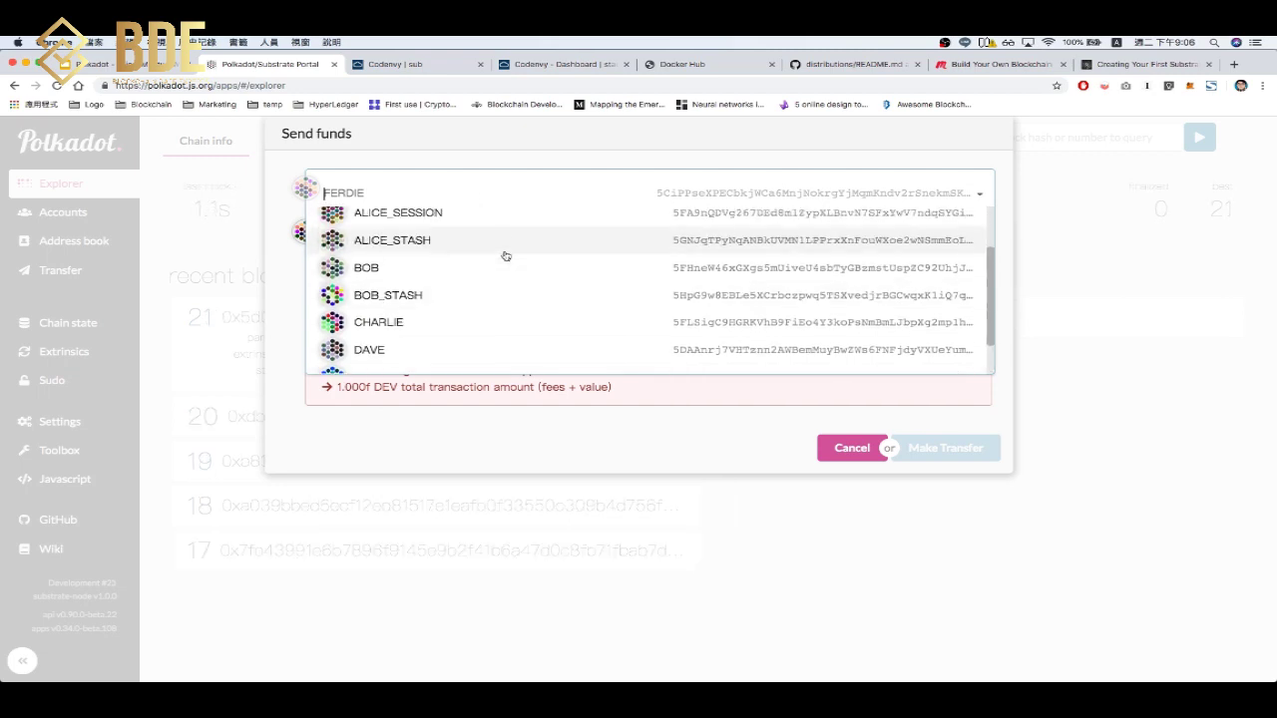
click(464, 265)
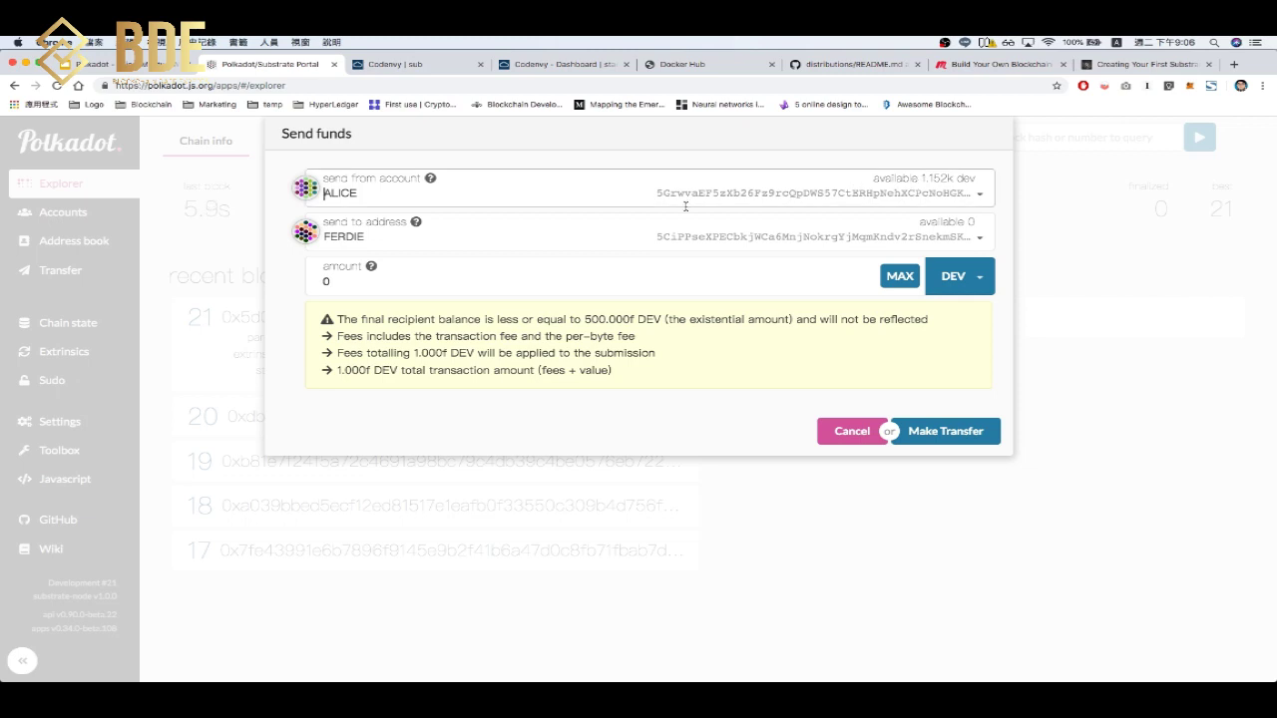
click(483, 237)
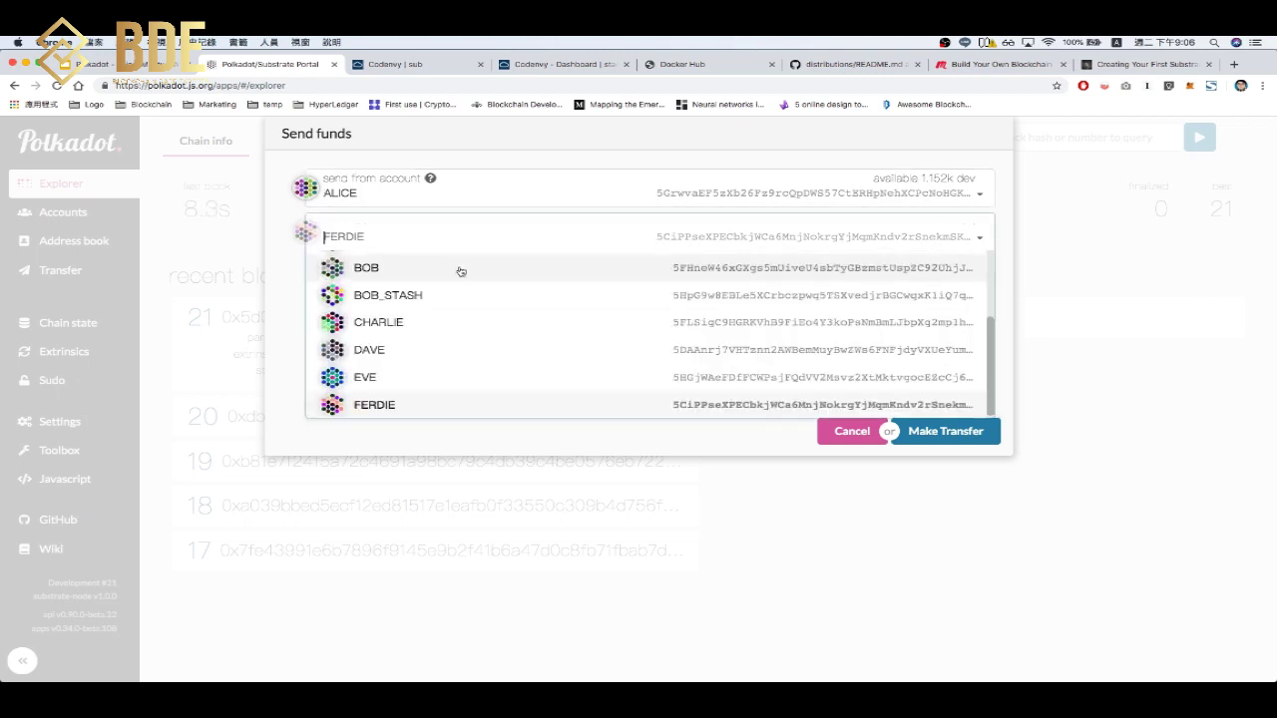
click(460, 267)
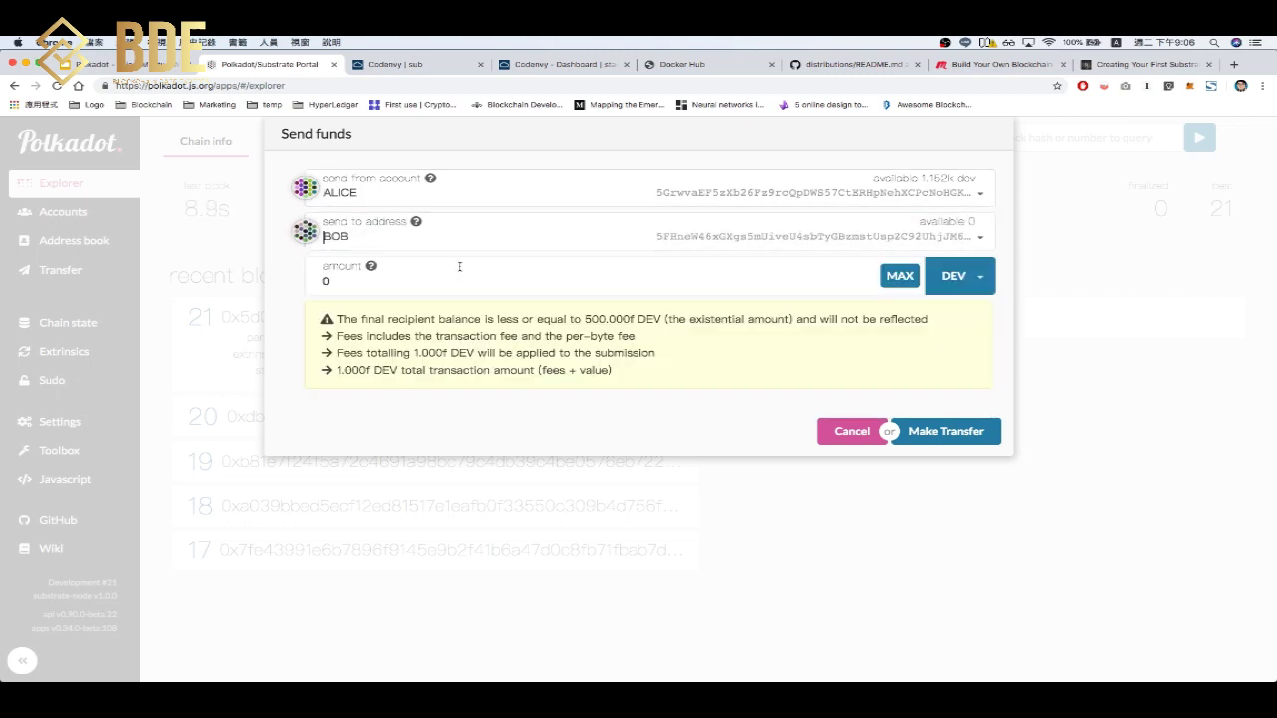
Set the transfer amount to 1000 DEV, make the transfer, and sign and submit it.
click(523, 287)
text(1)
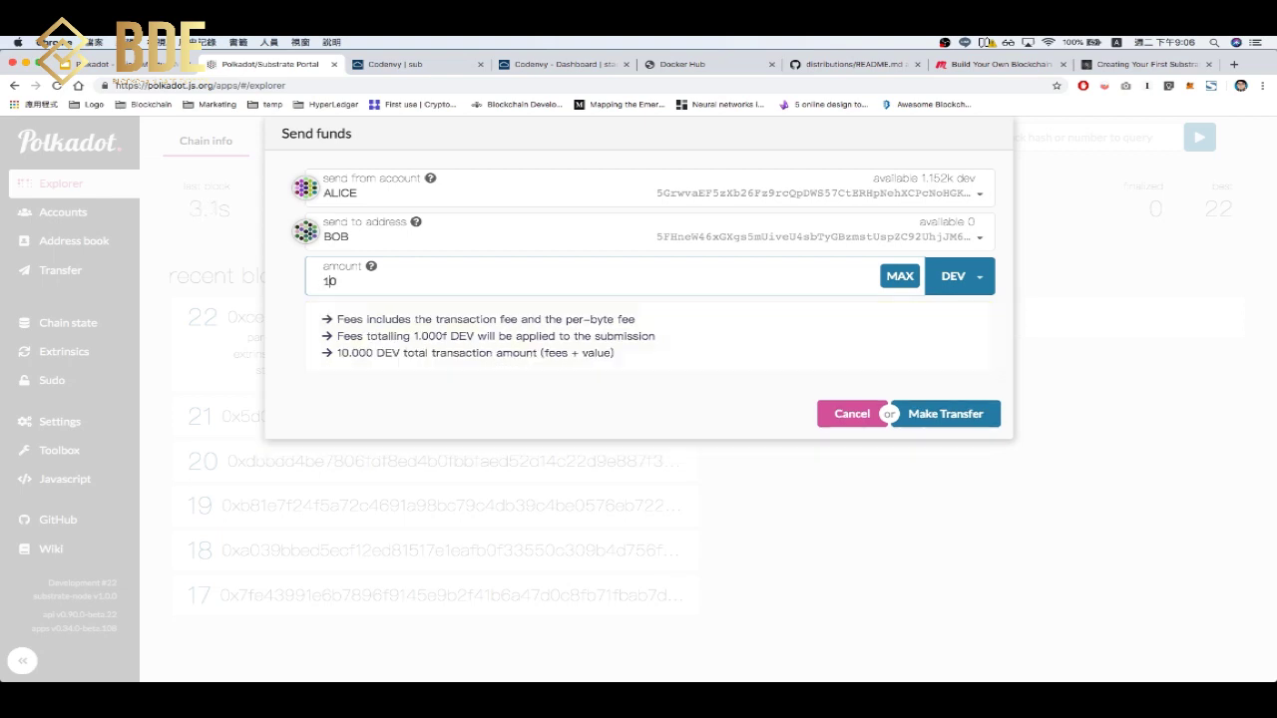
text(000)
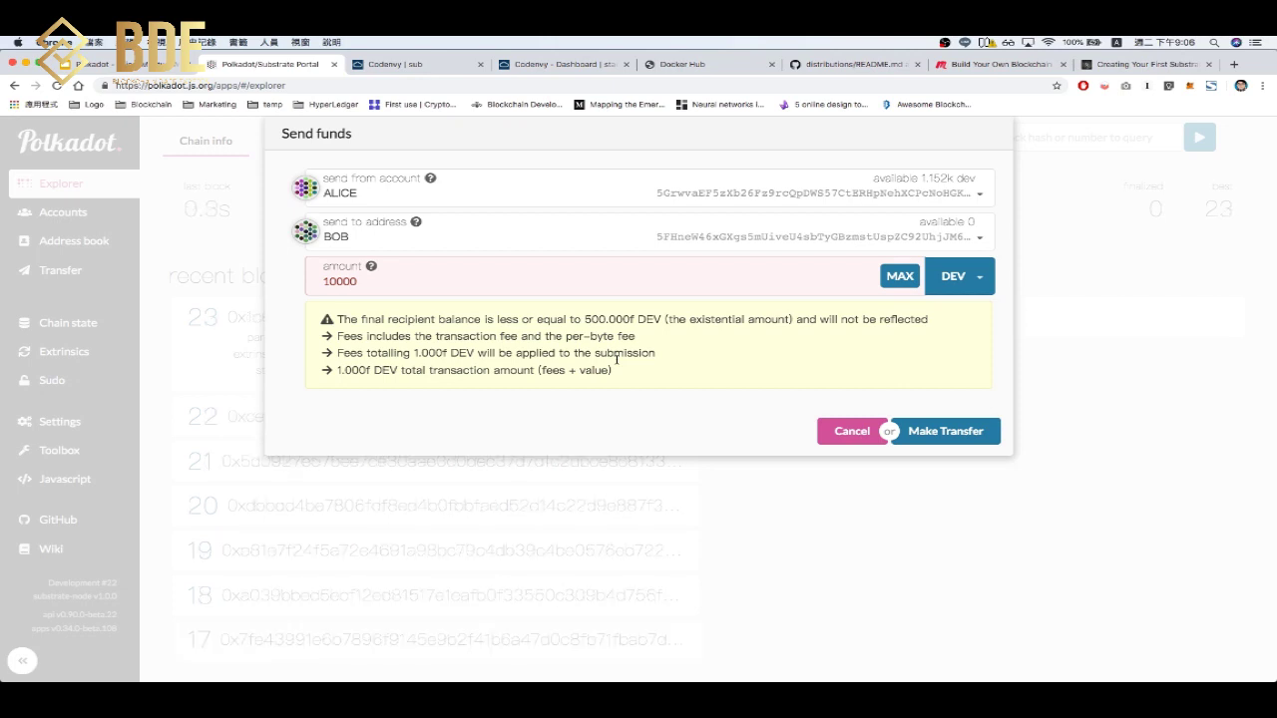
key(BackSpace)
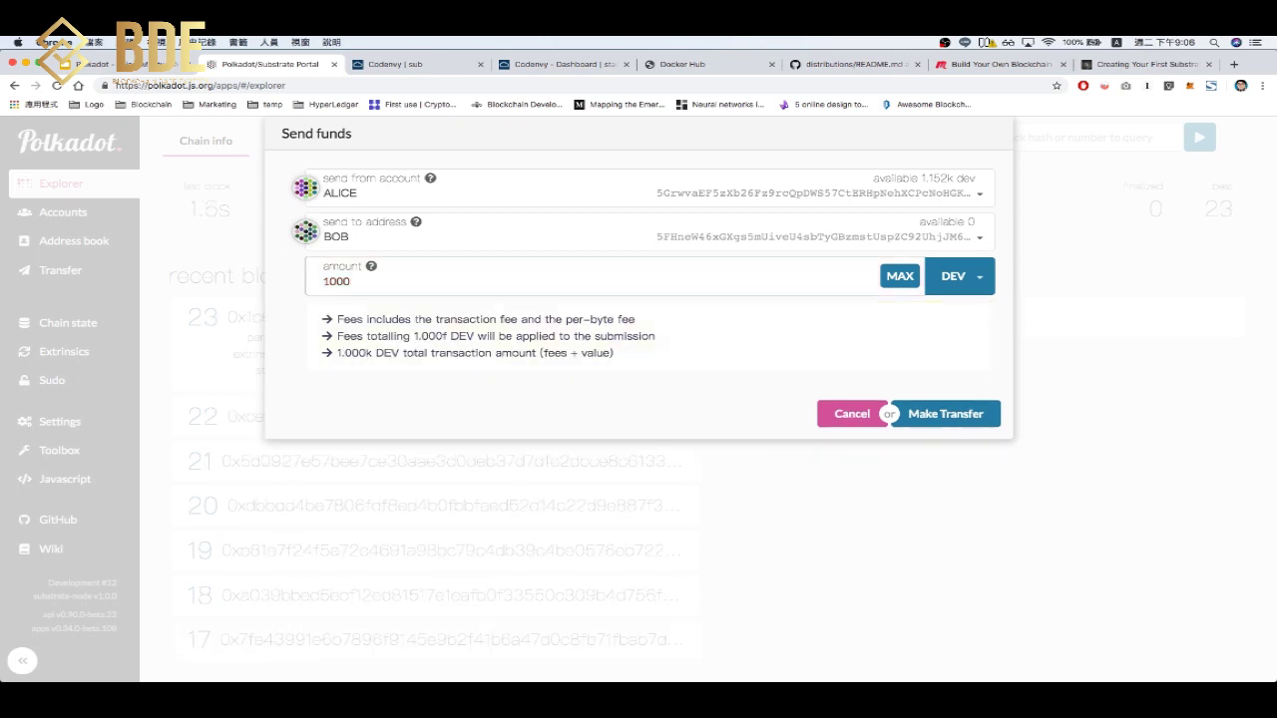
click(957, 420)
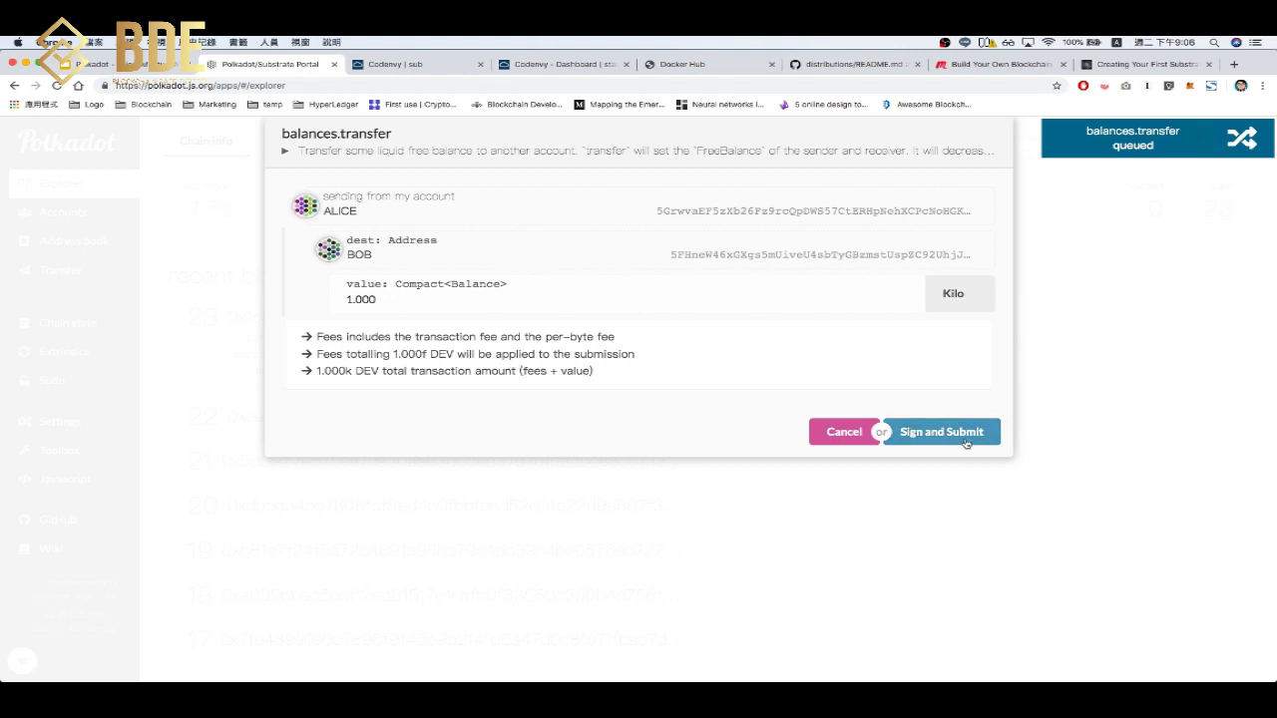
click(966, 432)
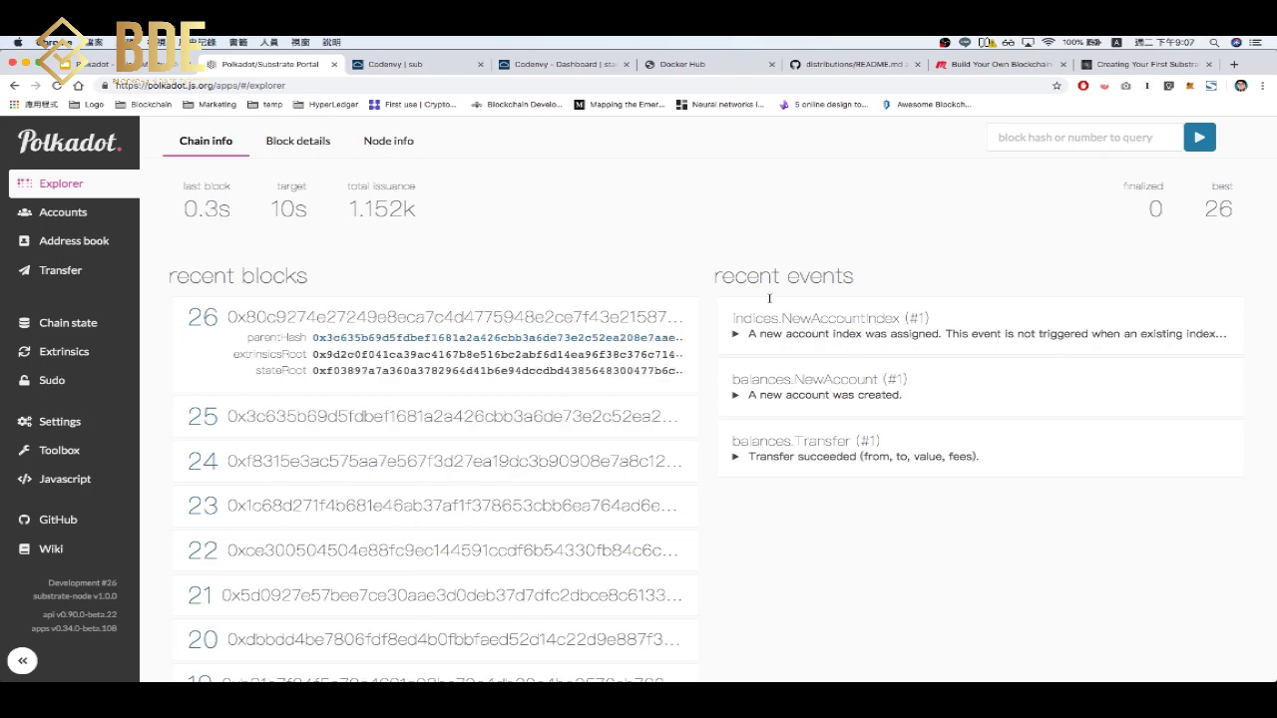
Inspect the details of blocks 26 and 25 in the Explorer's recent blocks.
click(203, 319)
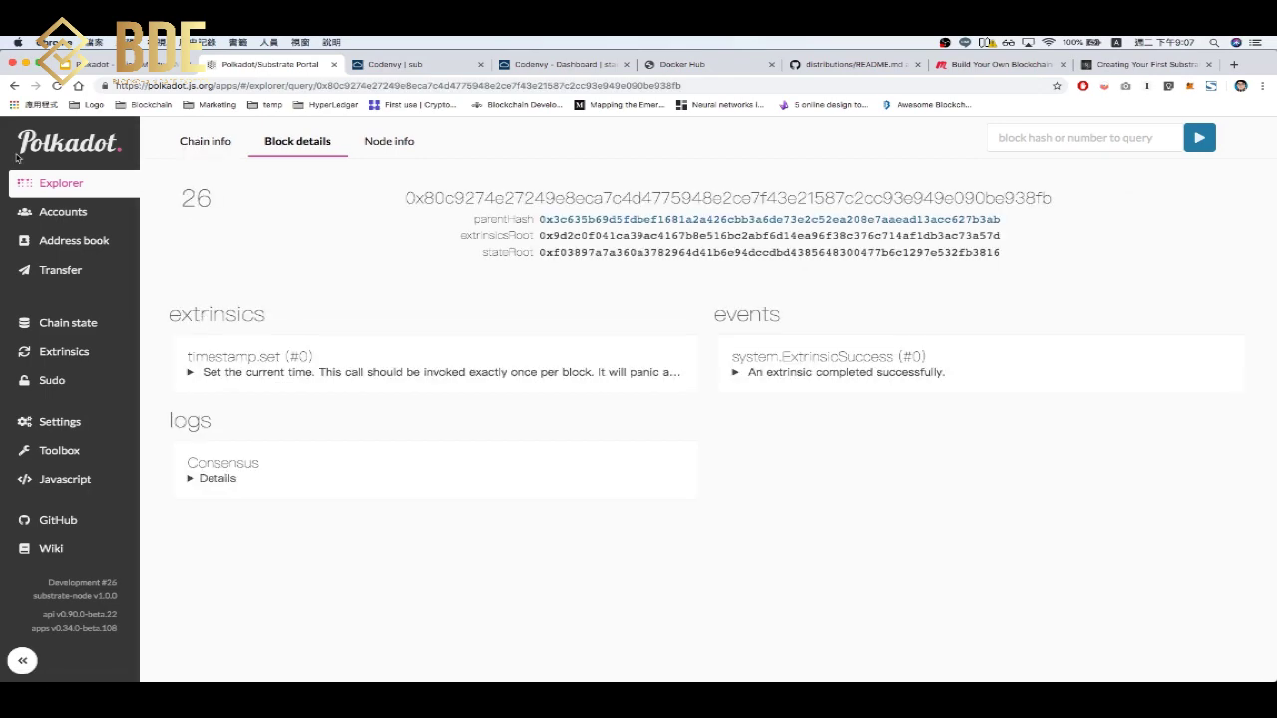
click(14, 84)
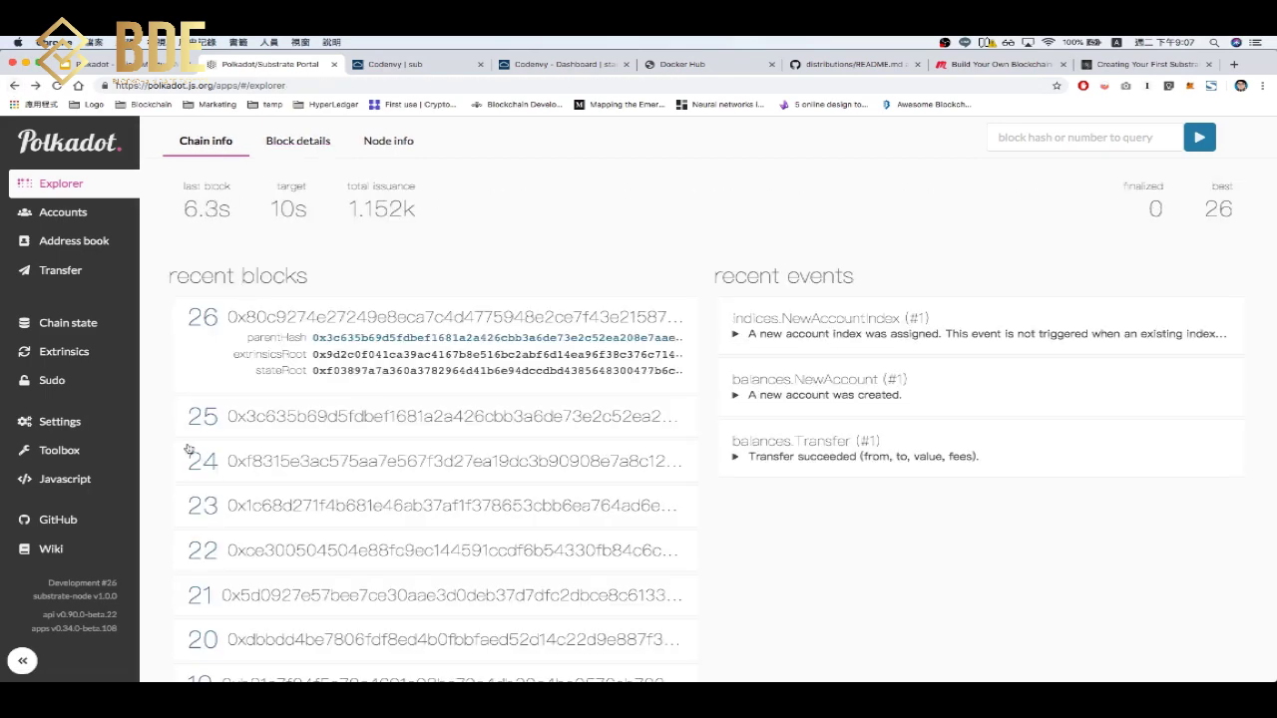
click(202, 416)
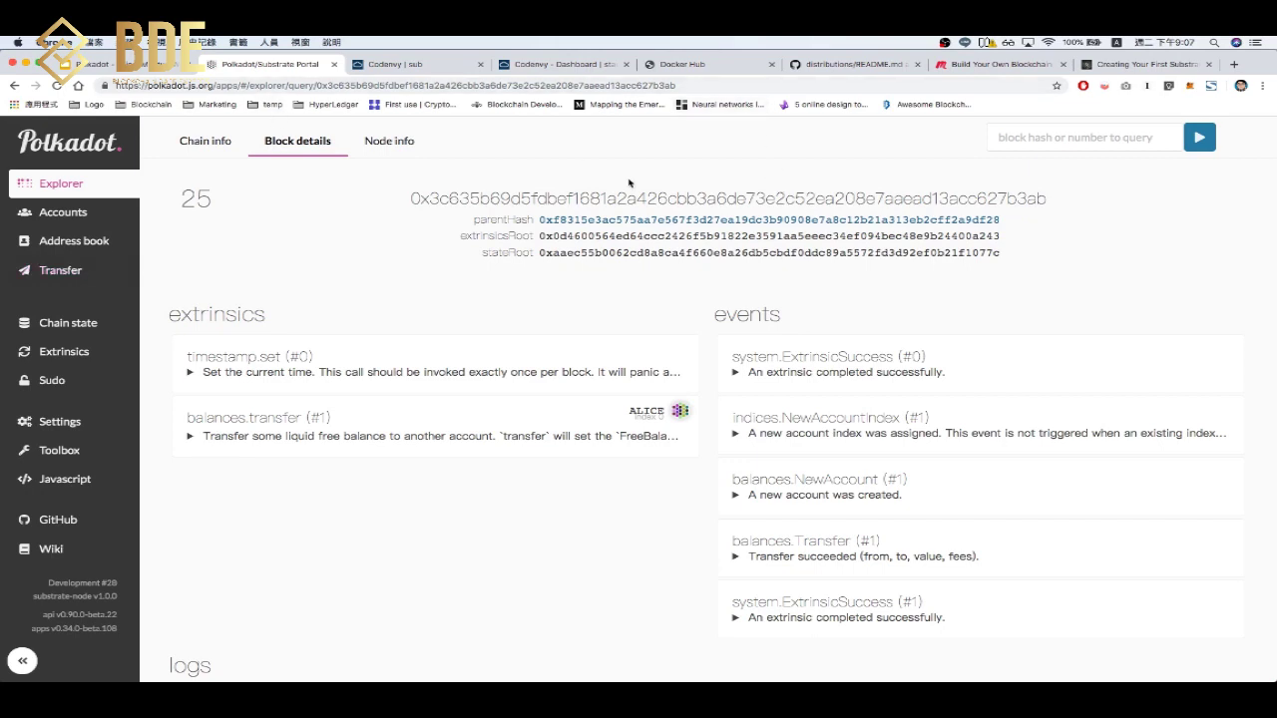
Check the ngrok terminal in the workspace and review the commands on the workshop's 新增 Substrate Node slide.
click(551, 65)
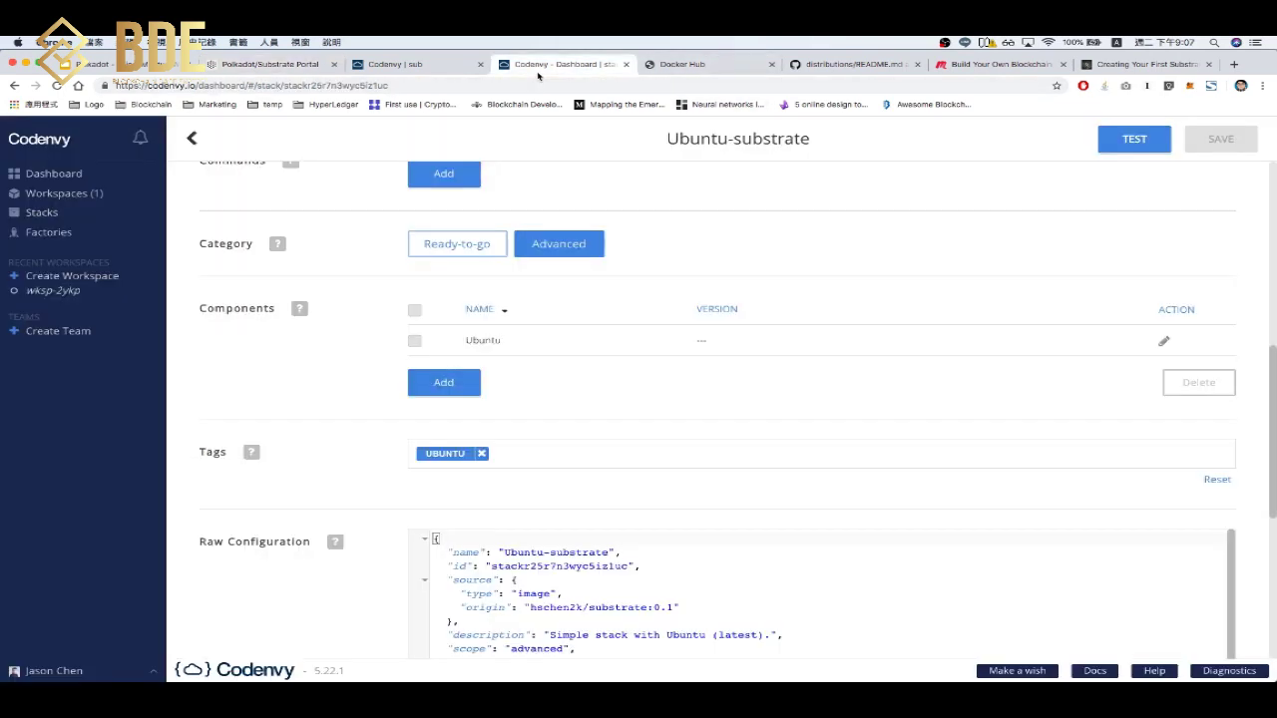
click(443, 66)
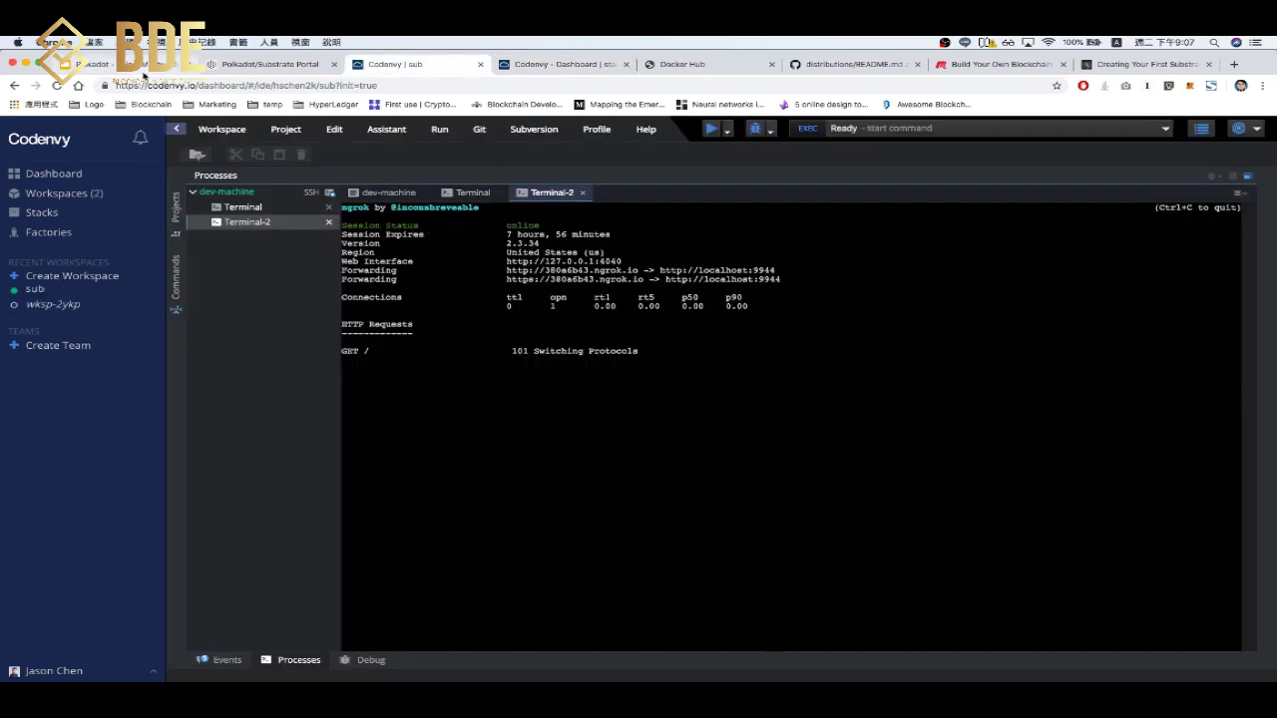
click(140, 66)
click(90, 356)
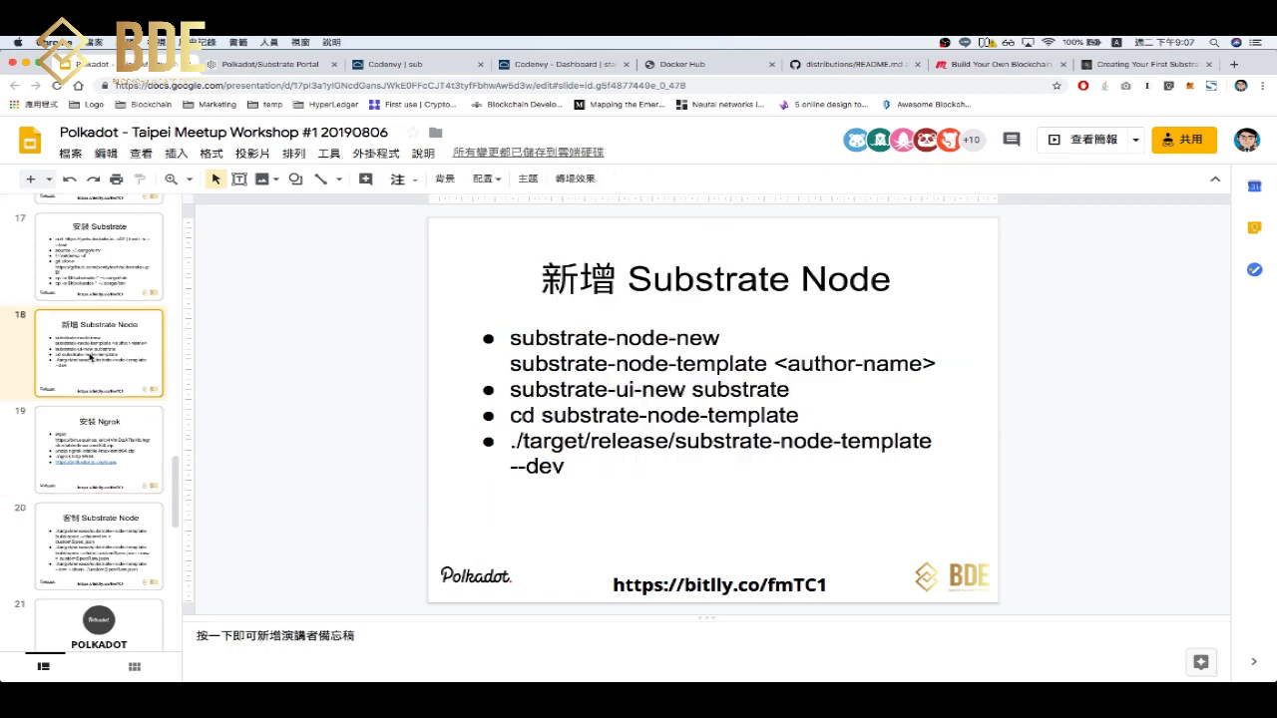
click(803, 388)
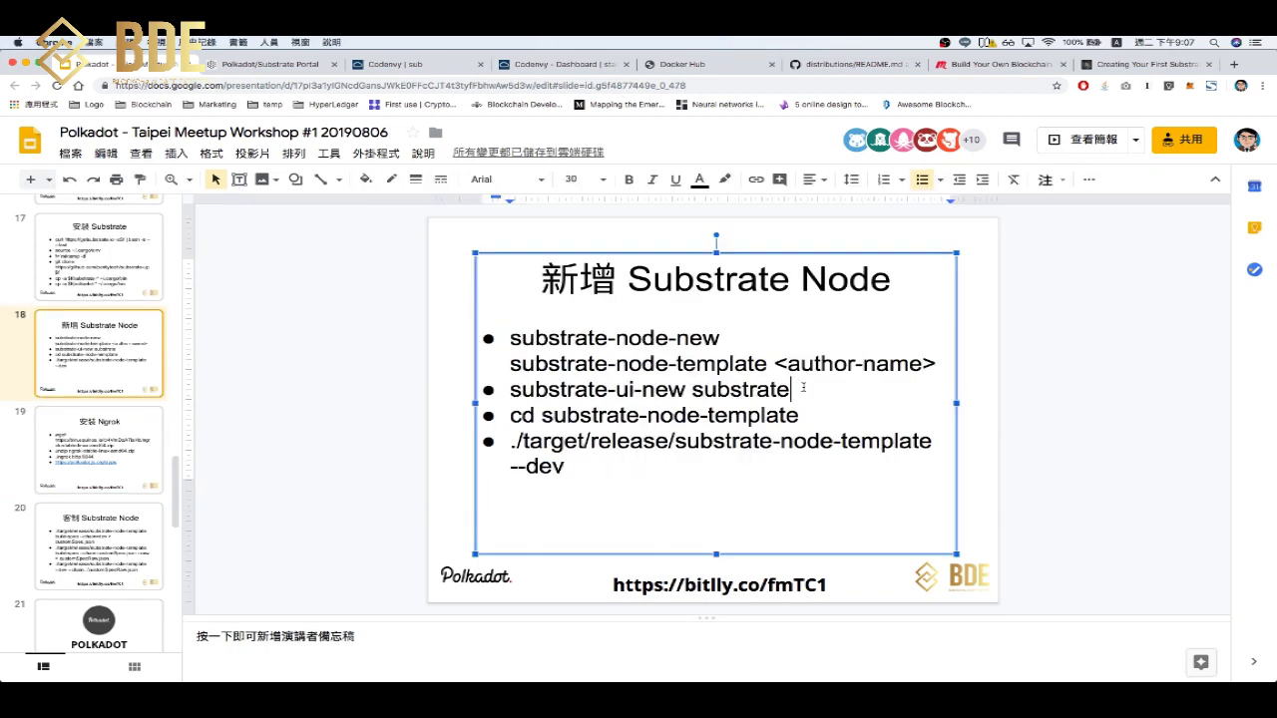